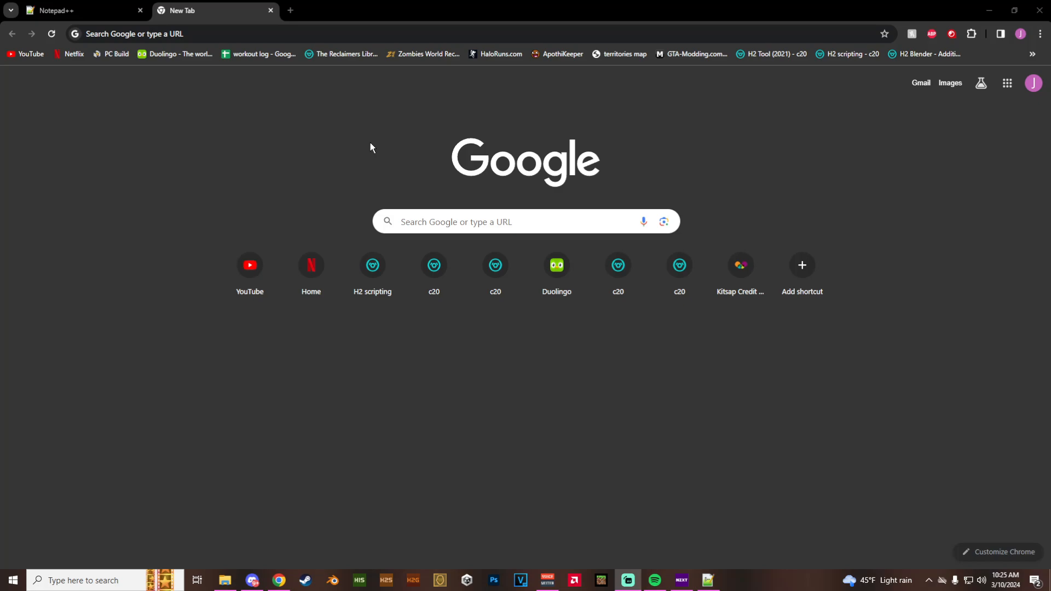
- In Notepad++, begin a vehicle_load_magic call under the ai_place lines of the overlook_pelican script in delta_test_mission.hsc
{"action": "key", "text": "ctrl+shift+Tab"}
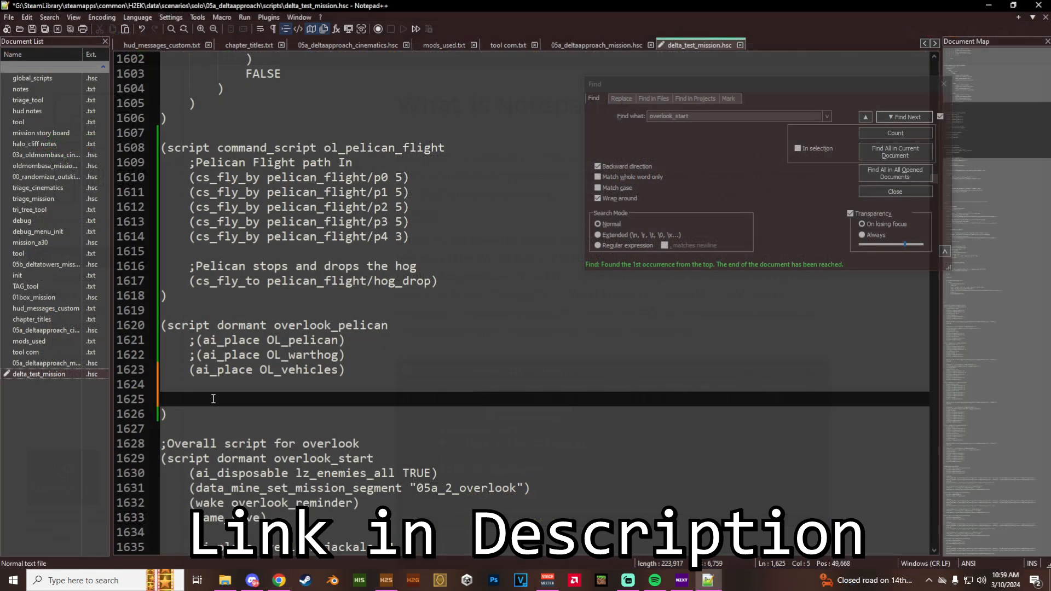
{"action": "type", "text": "vehic"}
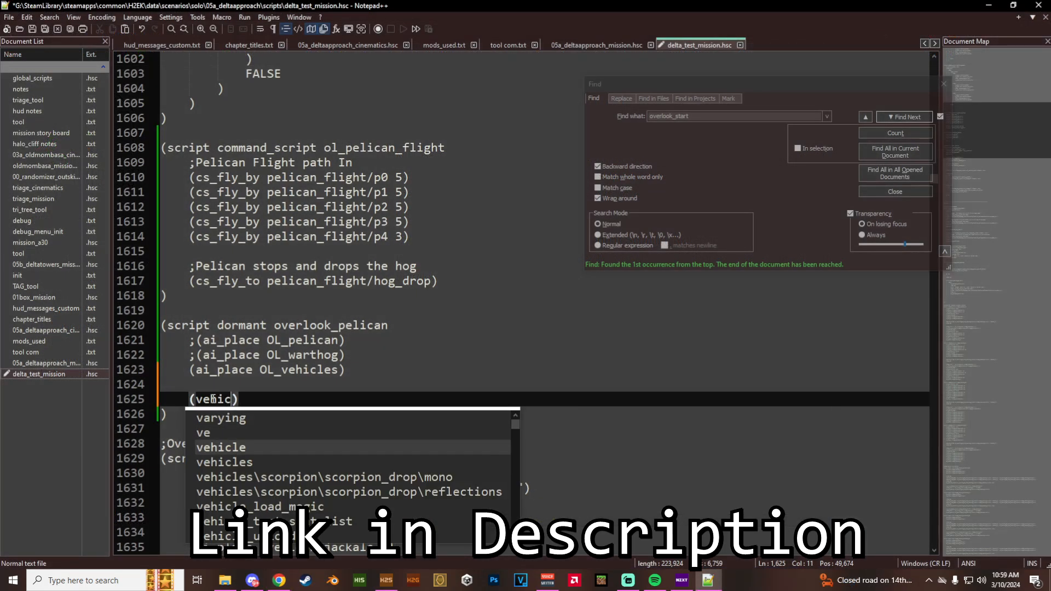
{"action": "type", "text": "le_load"}
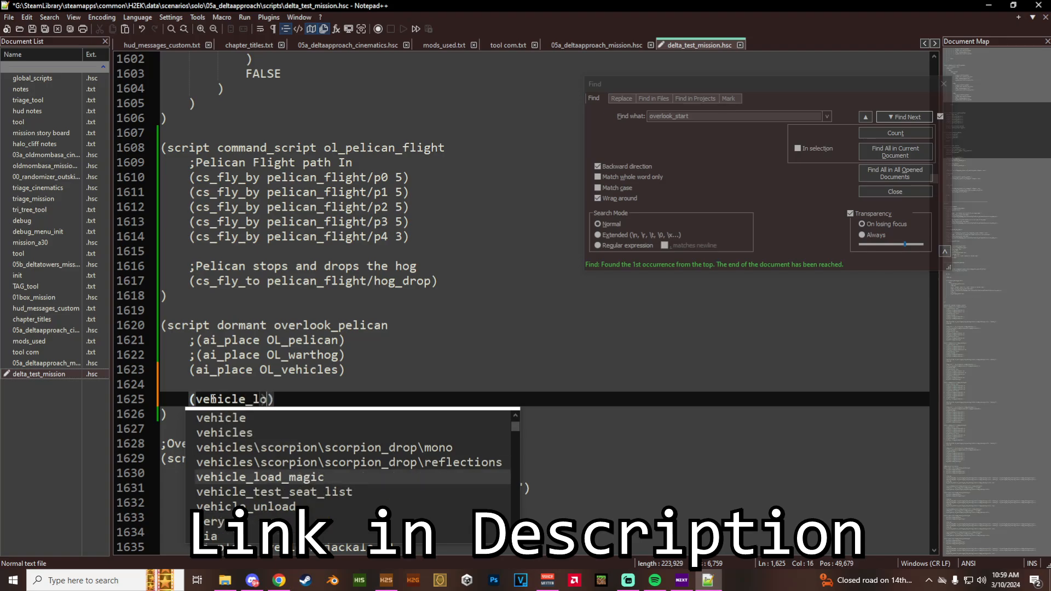
{"action": "key", "text": "Return"}
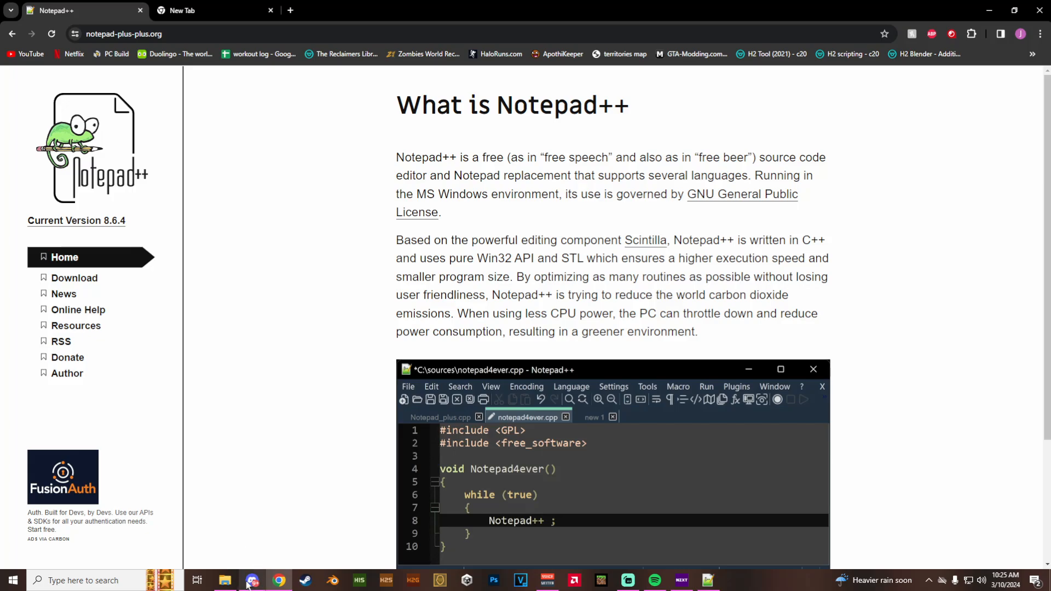
- Launch sapien.exe from the H2EK folder
{"action": "mouse_move", "coordinate": [225, 580]}
{"action": "left_click", "coordinate": [230, 542]}
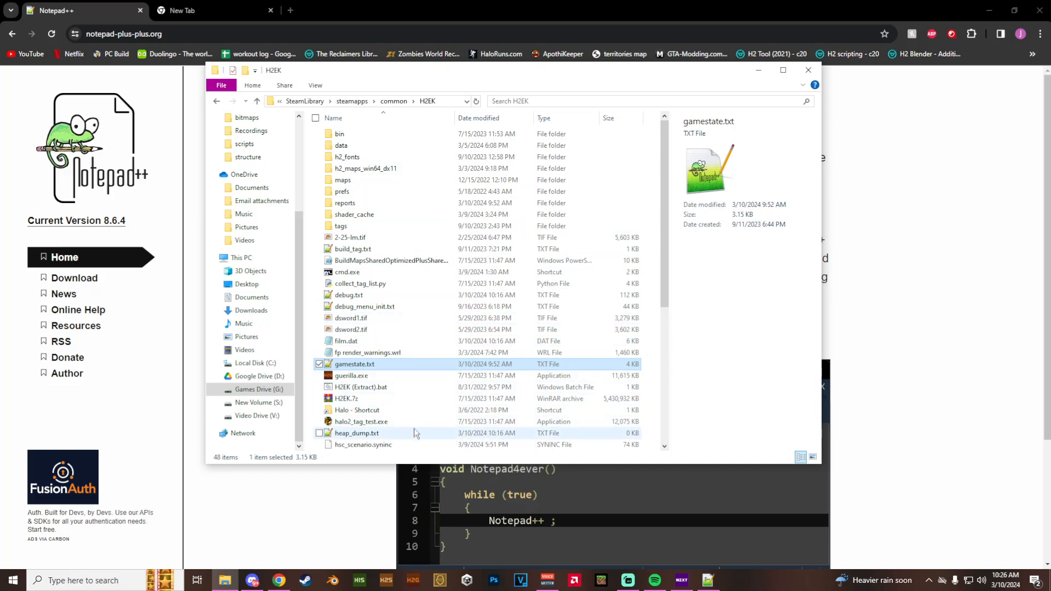
{"action": "scroll", "coordinate": [413, 427], "scroll_direction": "down", "scroll_amount": 3}
{"action": "scroll", "coordinate": [379, 295], "scroll_direction": "up", "scroll_amount": 3}
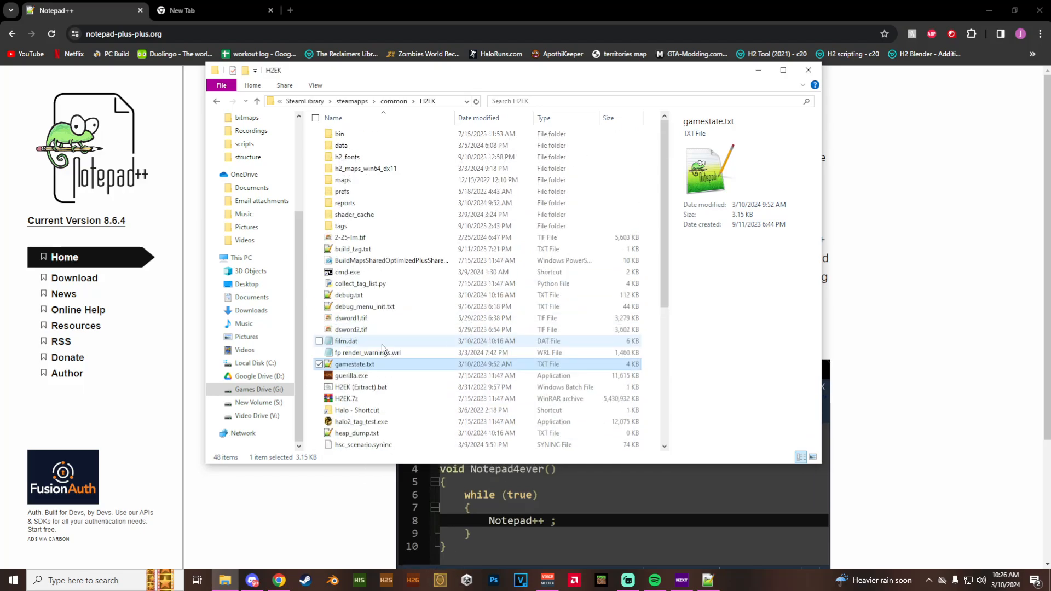
{"action": "scroll", "coordinate": [392, 329], "scroll_direction": "down", "scroll_amount": 5}
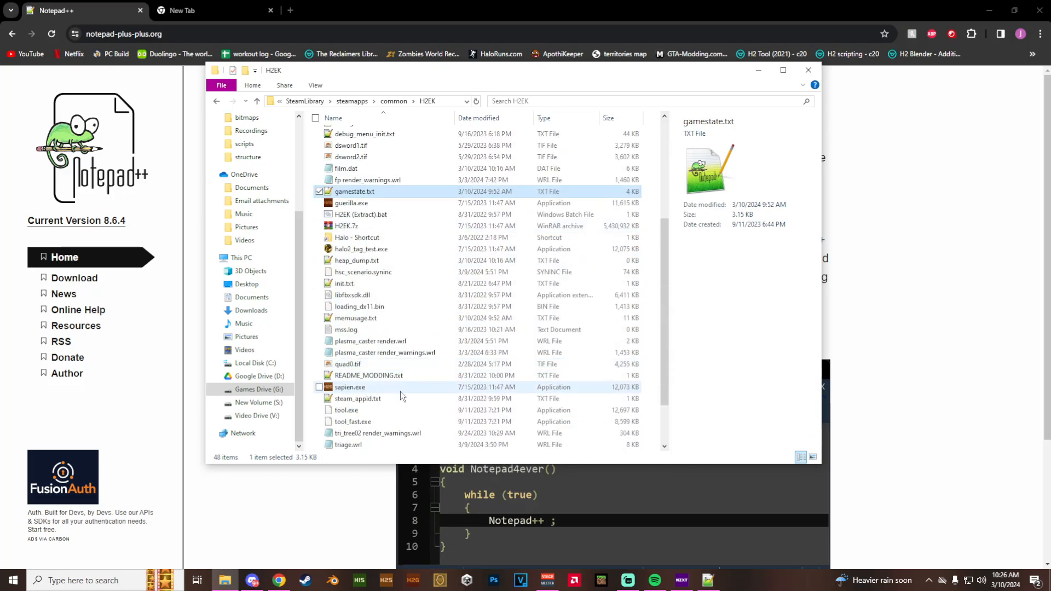
{"action": "double_click", "coordinate": [400, 387]}
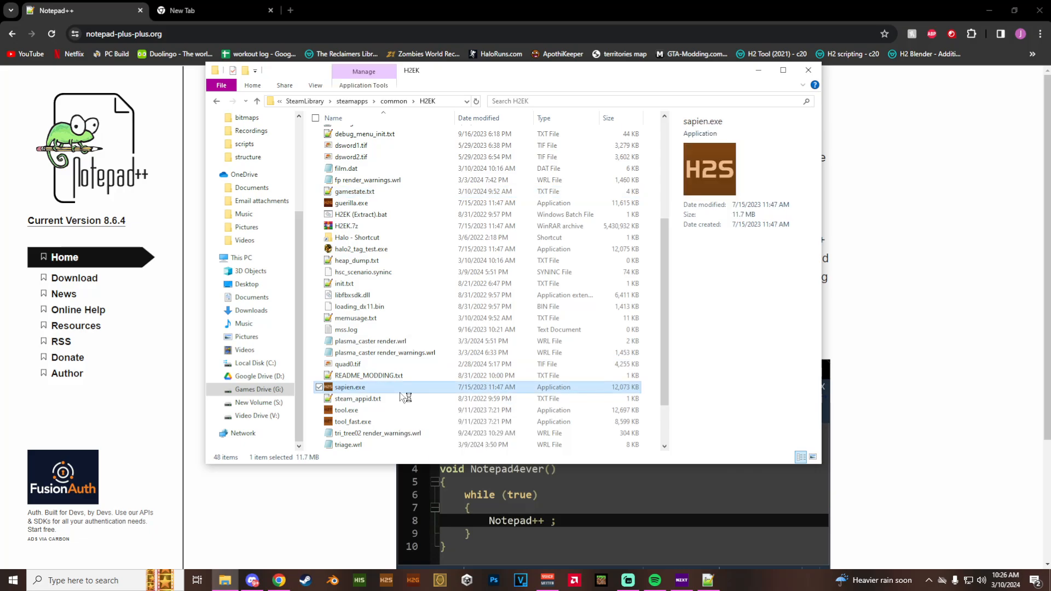
- Delete all the auto-backup scenario files from the 05a_deltaapproach folder
{"action": "left_click", "coordinate": [176, 120]}
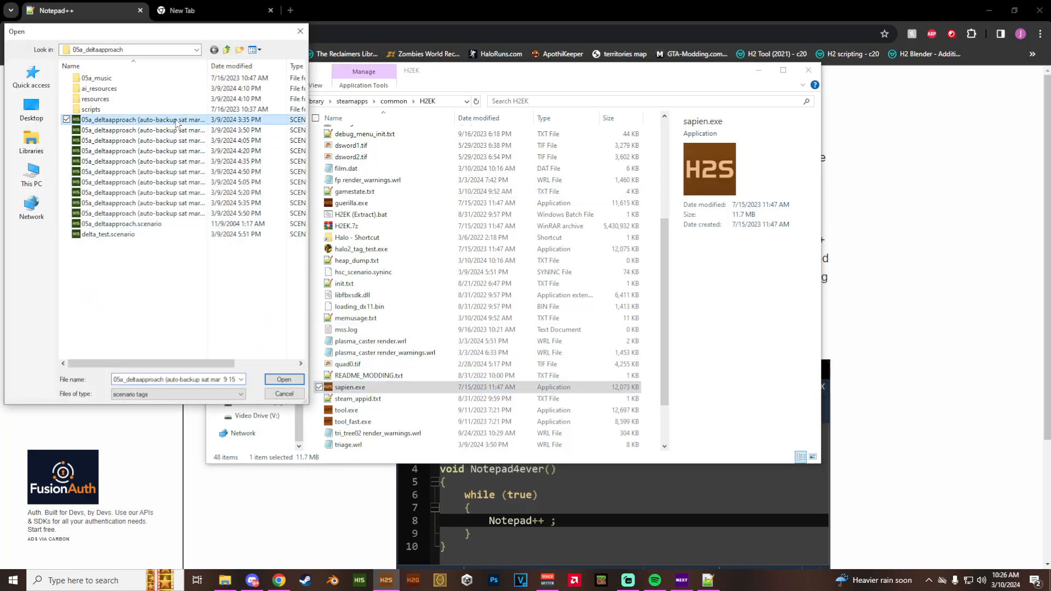
{"action": "key", "text": "Delete"}
{"action": "left_click", "coordinate": [176, 121]}
{"action": "key", "text": "Delete"}
{"action": "left_click", "coordinate": [177, 120]}
{"action": "key", "text": "Delete"}
{"action": "left_click", "coordinate": [176, 120]}
{"action": "key", "text": "Delete"}
{"action": "left_click", "coordinate": [176, 121]}
{"action": "key", "text": "Delete"}
{"action": "left_click", "coordinate": [177, 121]}
{"action": "key", "text": "Delete"}
{"action": "left_click", "coordinate": [176, 121]}
{"action": "key", "text": "Delete"}
{"action": "left_click", "coordinate": [176, 120]}
{"action": "key", "text": "Delete"}
{"action": "left_click", "coordinate": [176, 121]}
{"action": "key", "text": "Delete"}
{"action": "left_click", "coordinate": [176, 121]}
{"action": "key", "text": "Delete"}
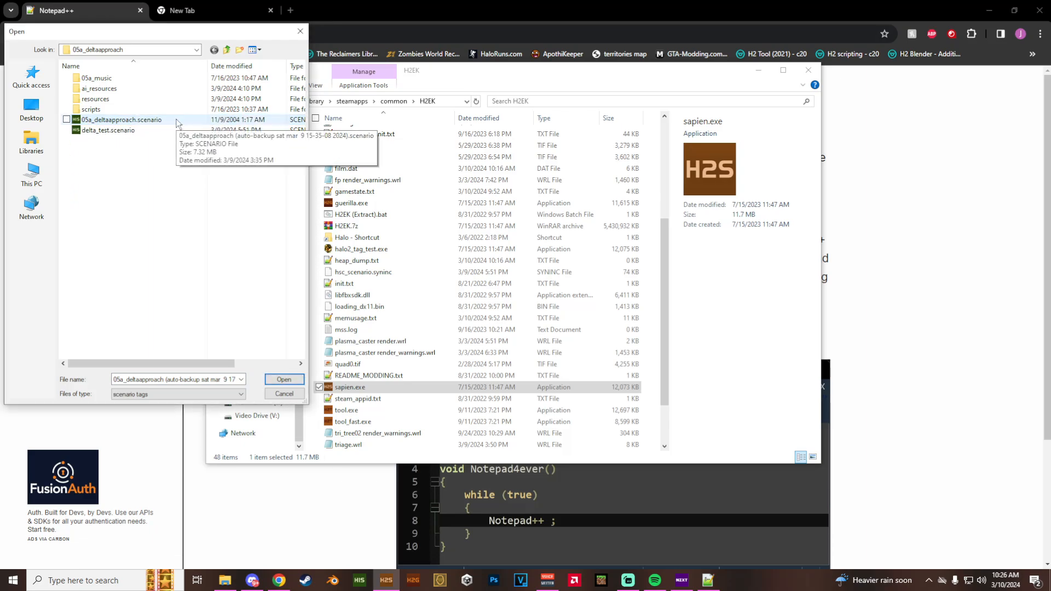
- Open delta_test.scenario in Sapien
{"action": "left_click", "coordinate": [176, 131]}
{"action": "left_click", "coordinate": [279, 380]}
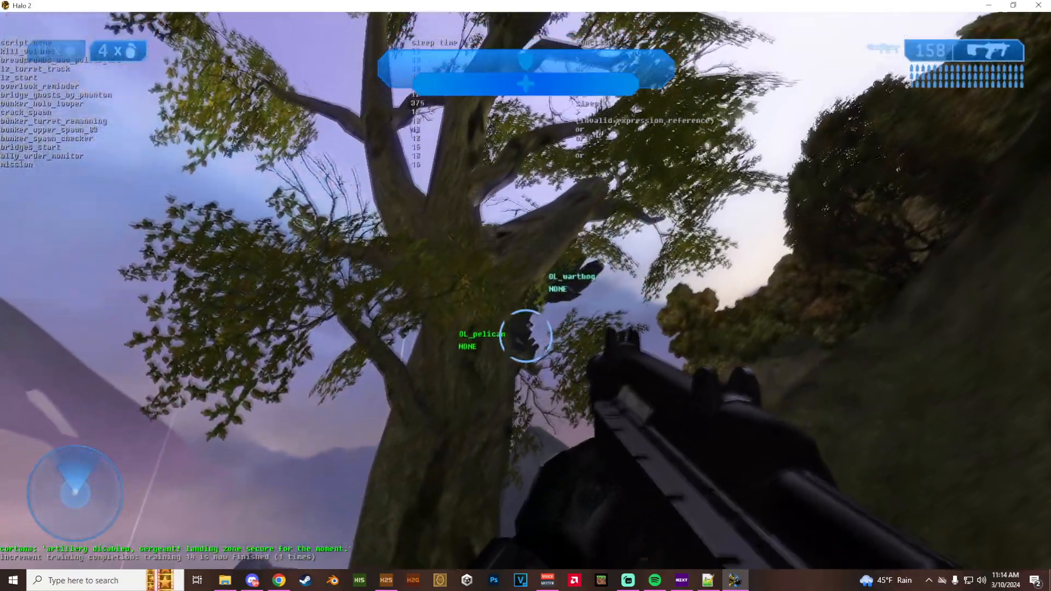
{"action": "key", "text": "w"}
{"action": "key", "text": "w"}
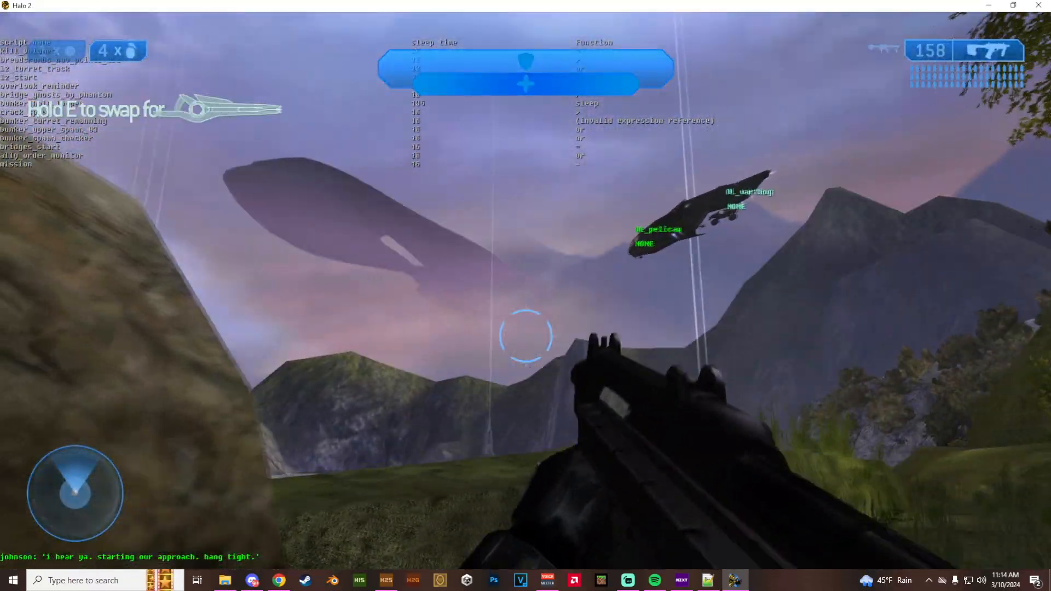
{"action": "key", "text": "z"}
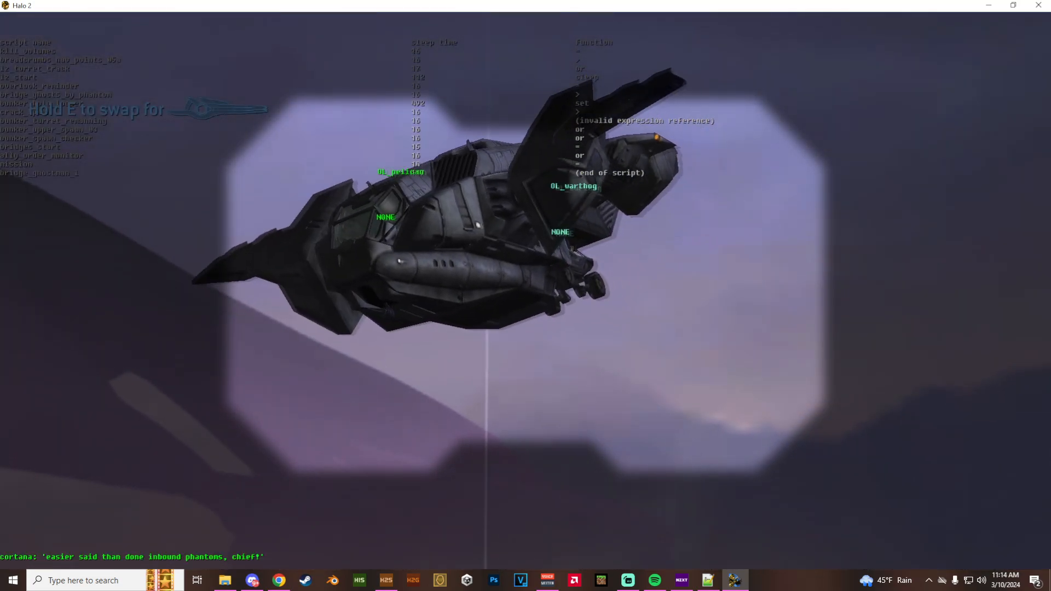
{"action": "key", "text": "z"}
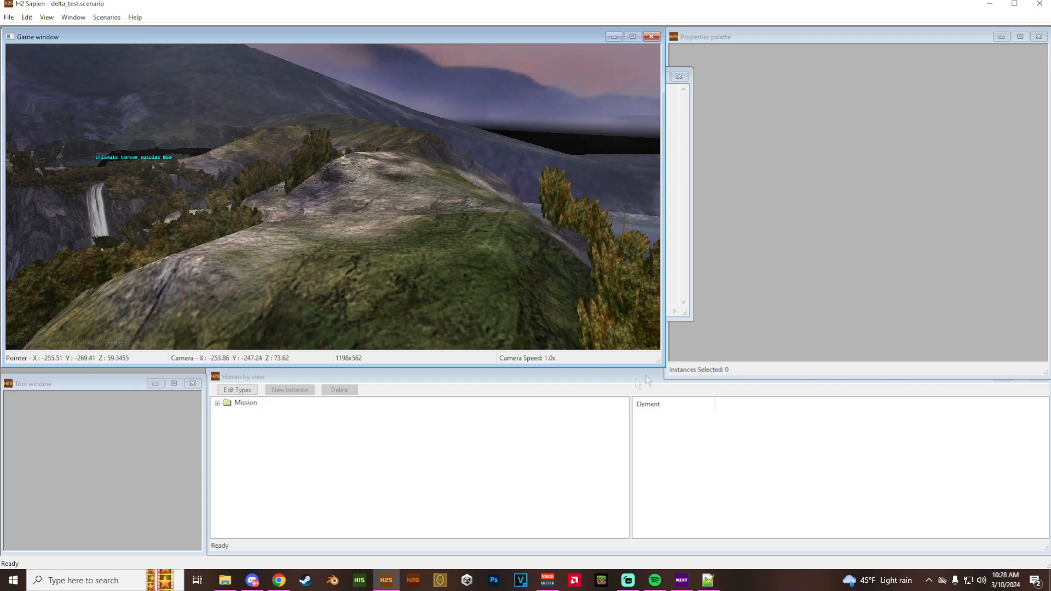
- Expand the mission hierarchy down to the list of AI squads
{"action": "left_click_drag", "start_coordinate": [654, 362], "coordinate": [657, 364]}
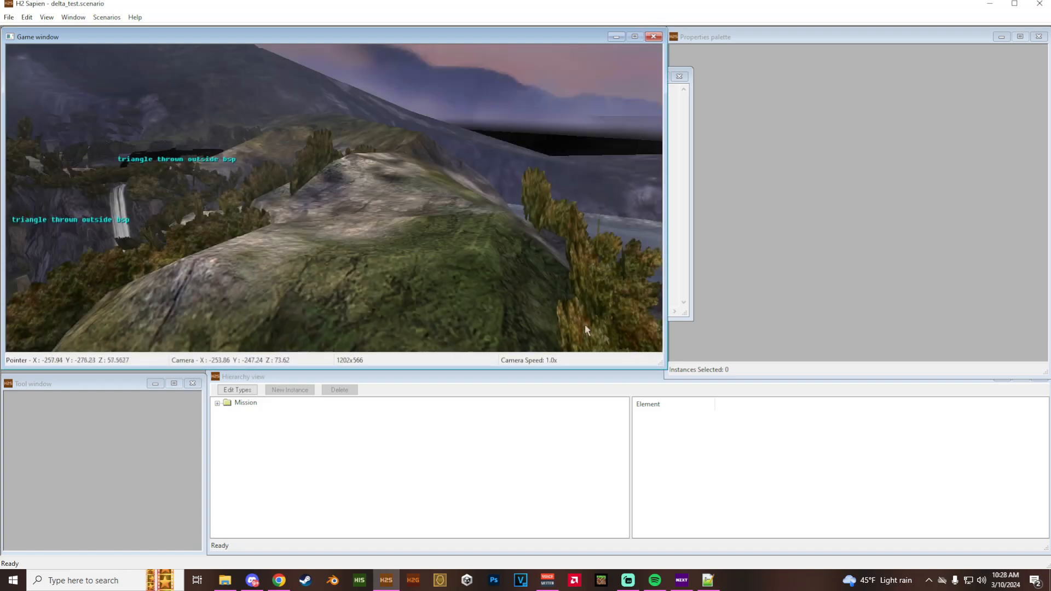
{"action": "double_click", "coordinate": [244, 403]}
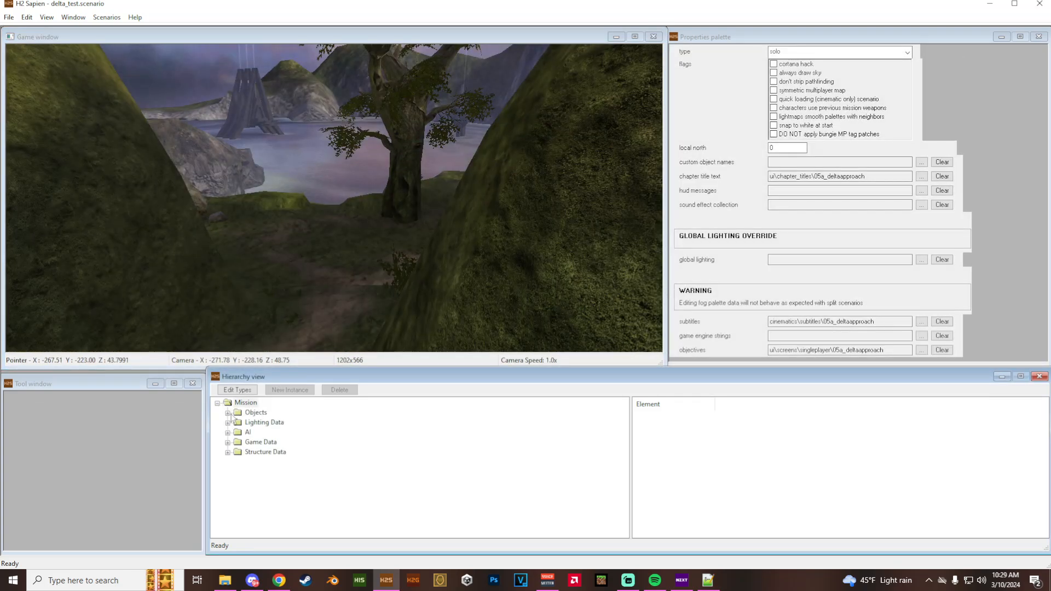
{"action": "left_click", "coordinate": [228, 433]}
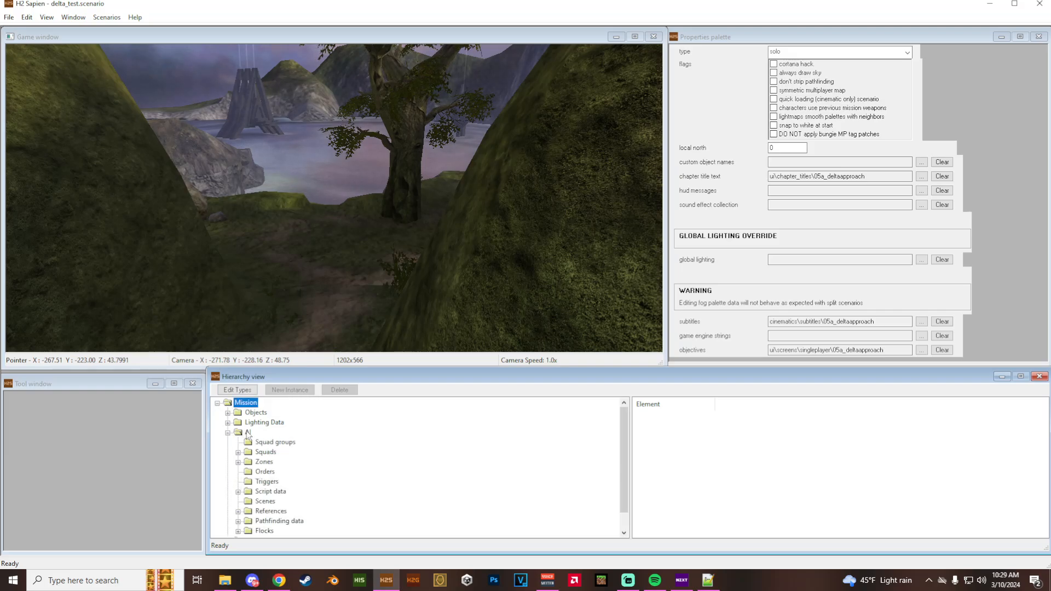
{"action": "left_click", "coordinate": [238, 452]}
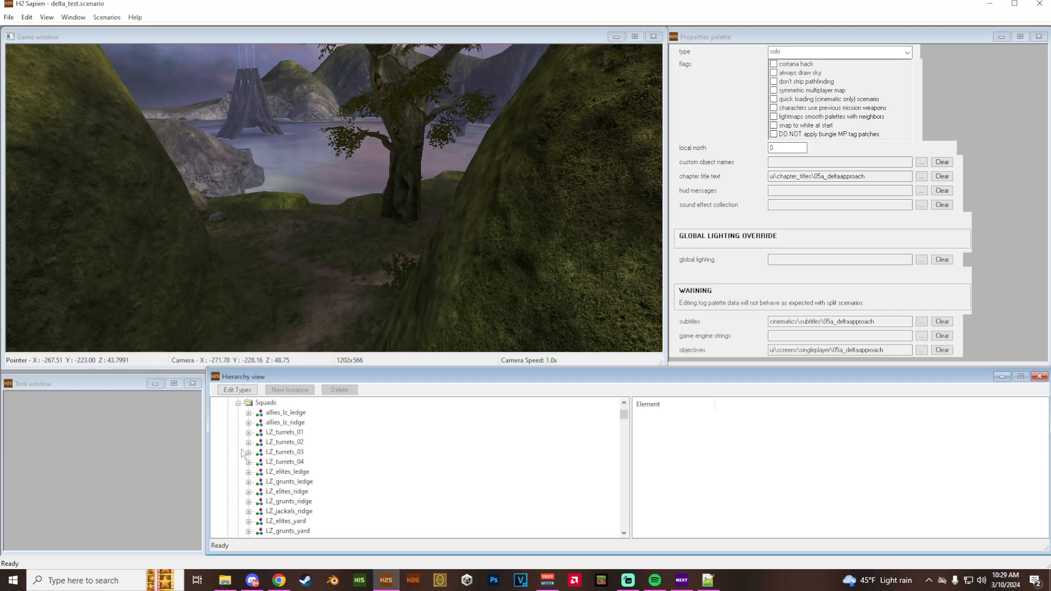
{"action": "key", "text": "w"}
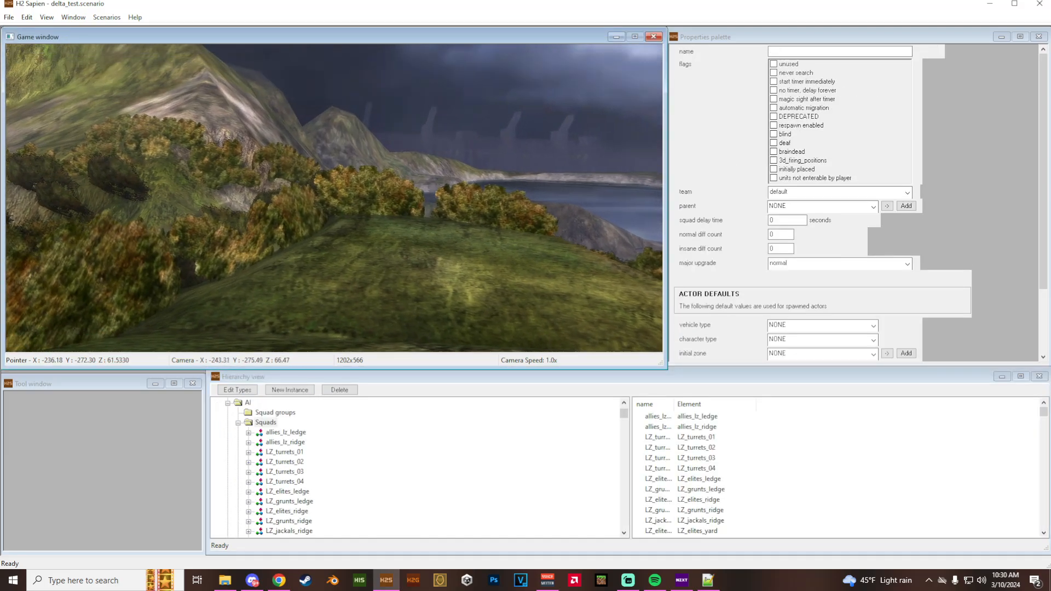
{"action": "key", "text": "w"}
{"action": "key", "text": "f"}
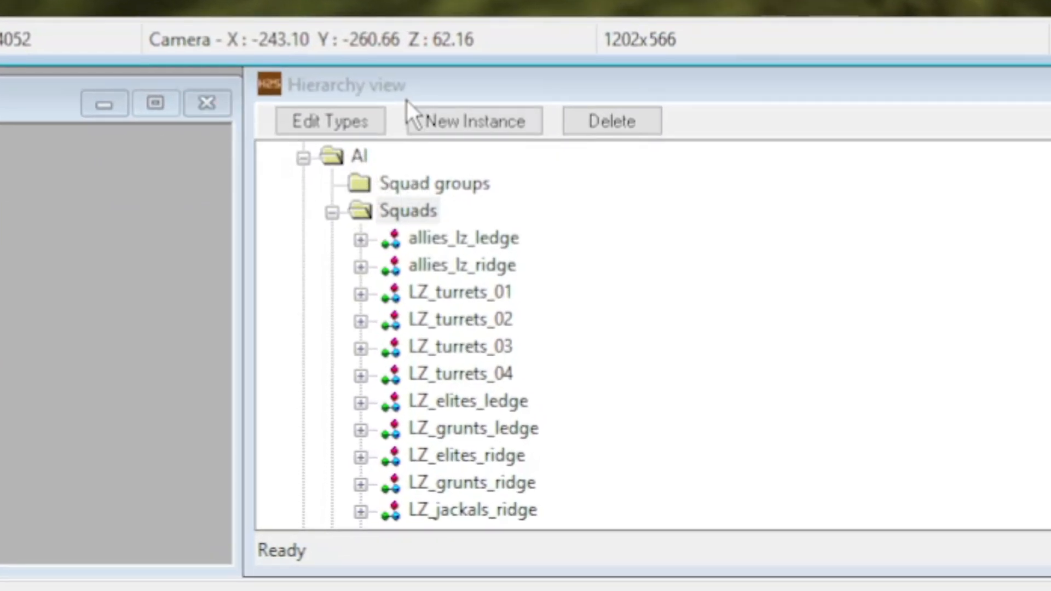
- Add a new squad instance under Squads and name it OL_pelican
{"action": "left_click", "coordinate": [407, 89]}
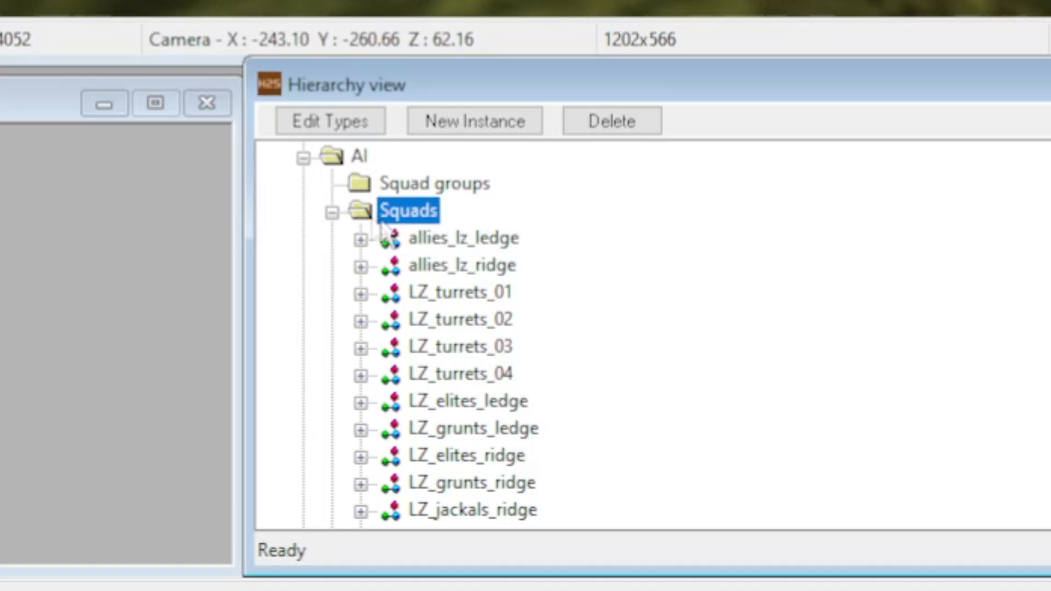
{"action": "left_click", "coordinate": [456, 120]}
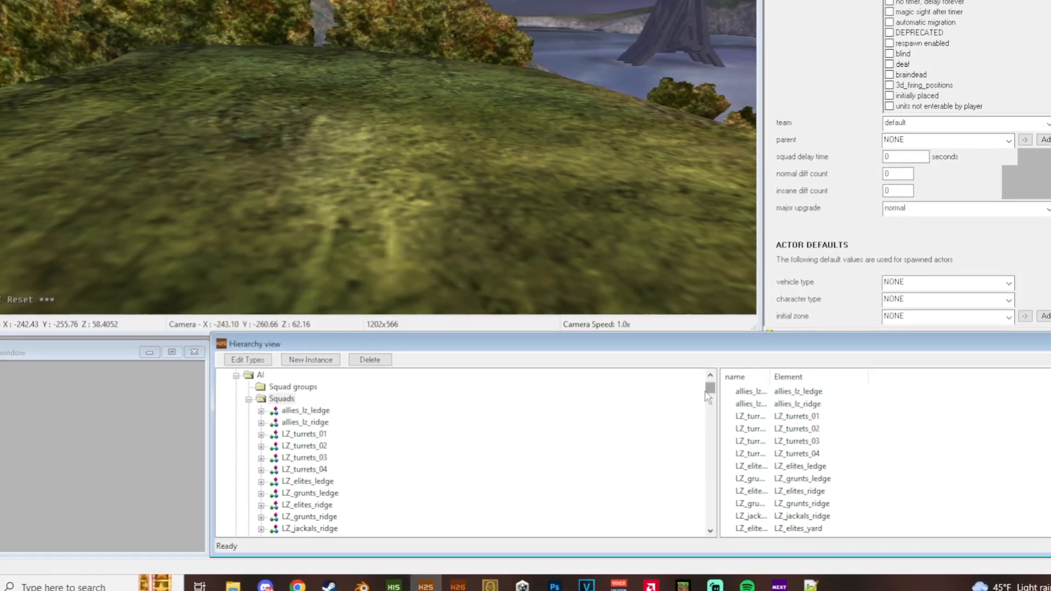
{"action": "left_click_drag", "start_coordinate": [711, 394], "coordinate": [624, 519]}
{"action": "left_click", "coordinate": [829, 52]}
{"action": "double_click", "coordinate": [829, 53]}
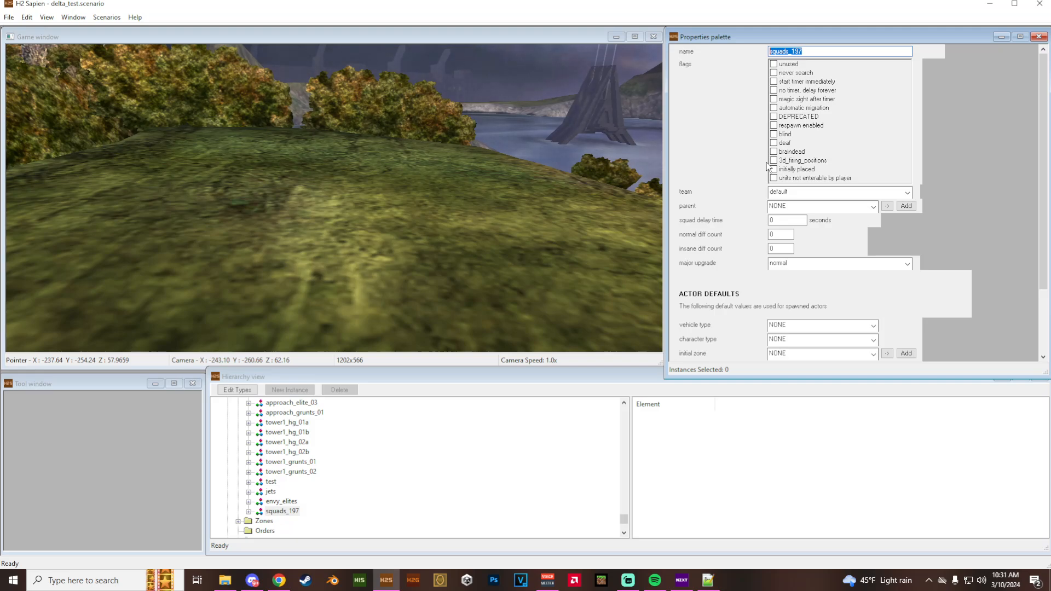
{"action": "type", "text": "OL_pelican"}
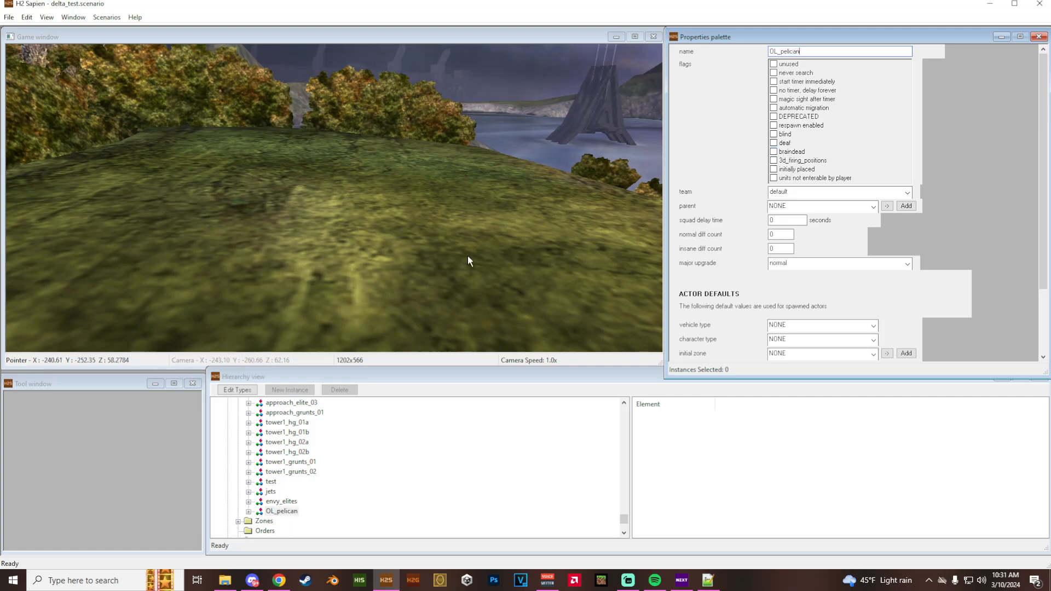
- Examine the terrain around the lake and the grassy ridge from several camera positions in the game view
{"action": "middle_click_drag", "start_coordinate": [467, 255], "coordinate": [309, 178]}
{"action": "key", "text": "w"}
{"action": "key", "text": "w"}
{"action": "key", "text": "w"}
{"action": "key", "text": "w"}
{"action": "key", "text": "w"}
{"action": "key", "text": "w"}
{"action": "key", "text": "w"}
{"action": "key", "text": "w"}
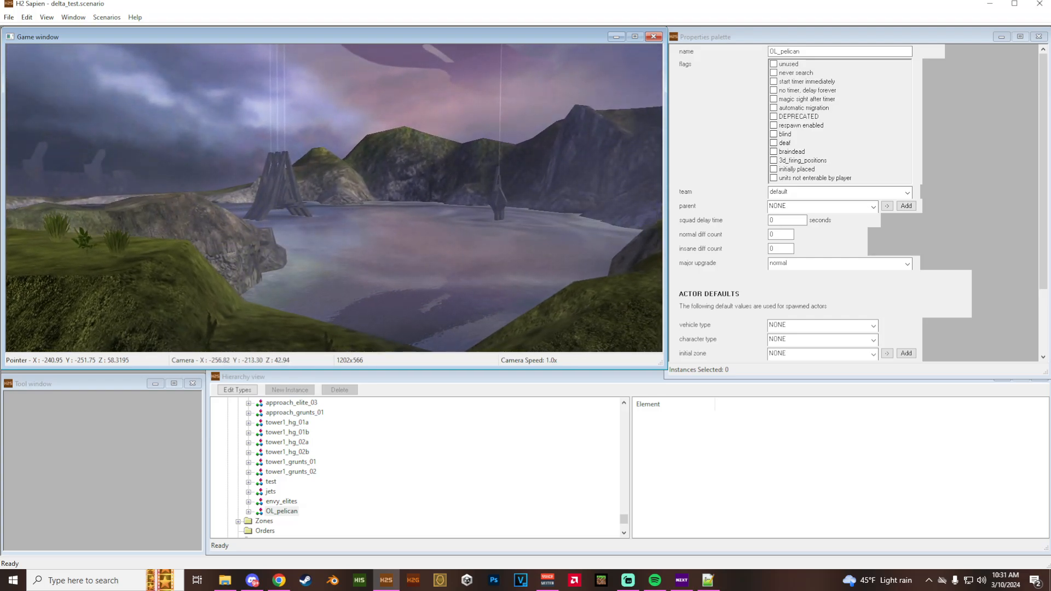
{"action": "middle_click_drag", "start_coordinate": [310, 178], "coordinate": [572, 206]}
{"action": "key", "text": "r"}
{"action": "key", "text": "w"}
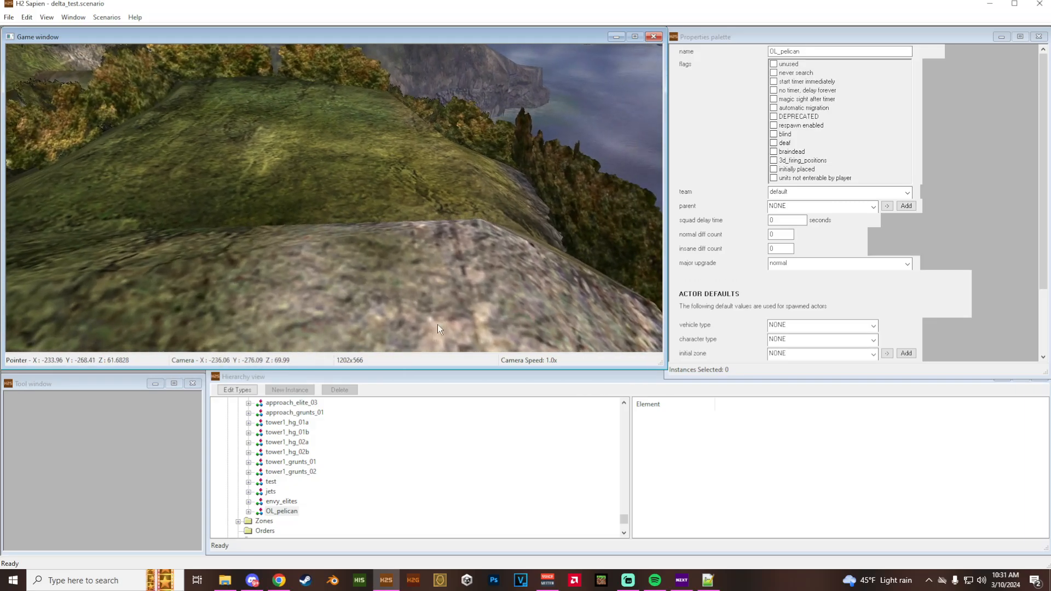
- Expand the OL_pelican squad and set its team to human
{"action": "left_click", "coordinate": [250, 513]}
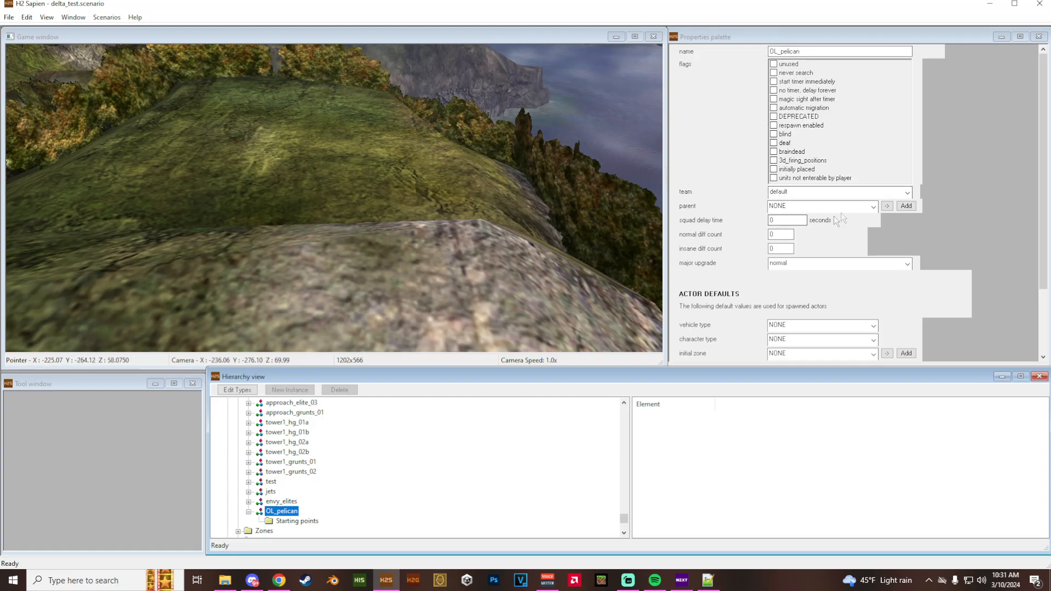
{"action": "left_click", "coordinate": [812, 196]}
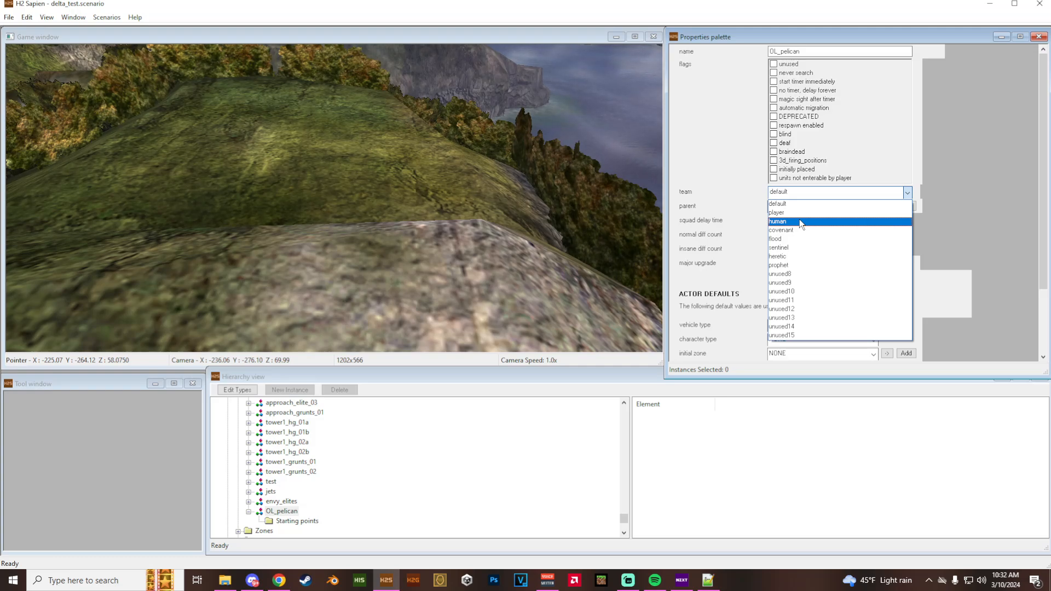
{"action": "left_click", "coordinate": [797, 221]}
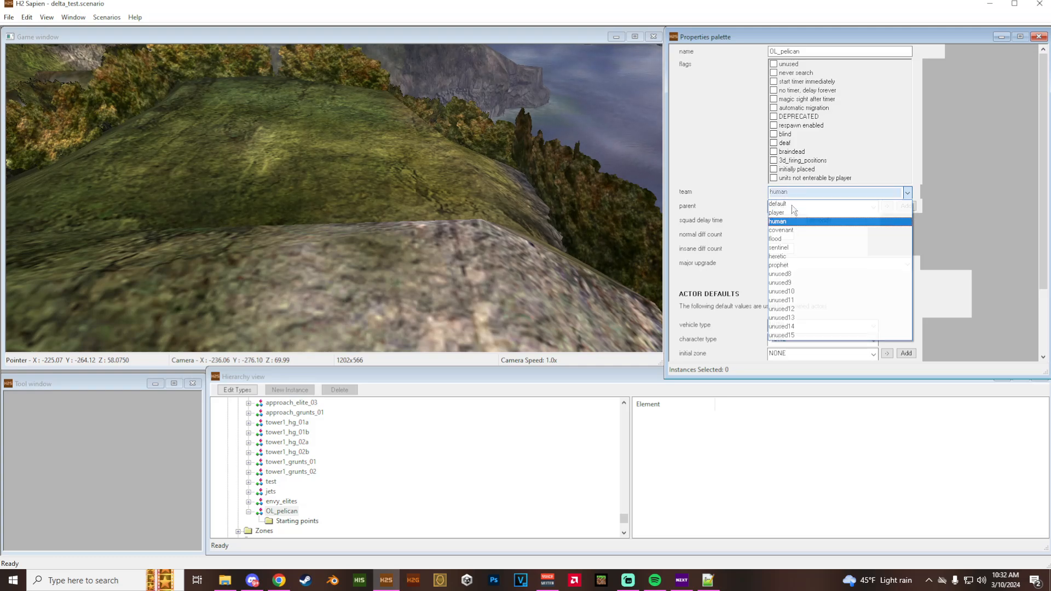
- Look through the available parent squad groups for OL_pelican without choosing one
{"action": "left_click", "coordinate": [793, 207]}
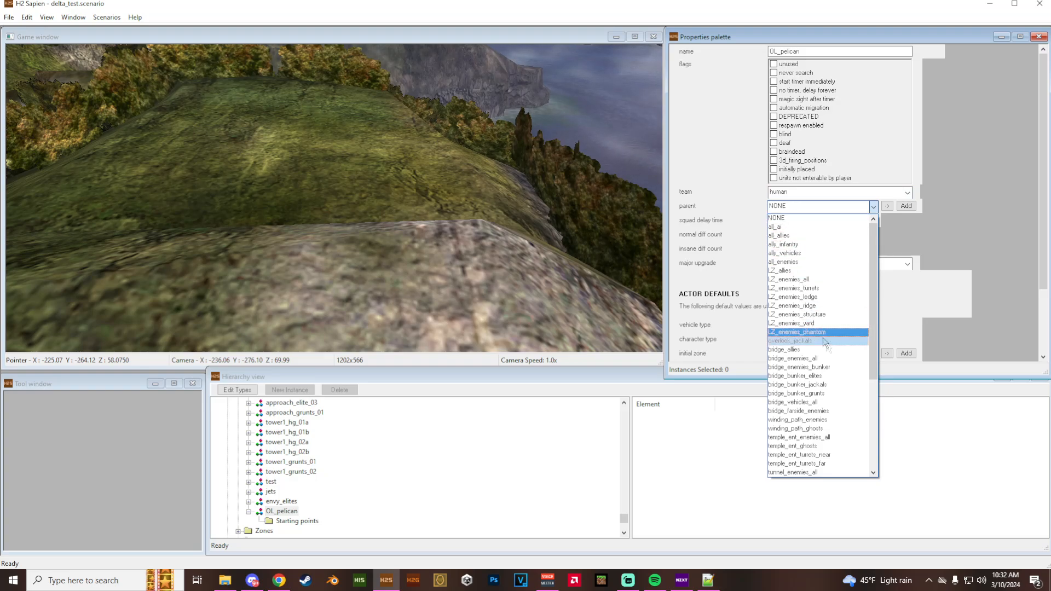
{"action": "scroll", "coordinate": [843, 372], "scroll_direction": "down", "scroll_amount": 5}
{"action": "scroll", "coordinate": [840, 402], "scroll_direction": "up", "scroll_amount": 5}
{"action": "scroll", "coordinate": [840, 396], "scroll_direction": "down", "scroll_amount": 6}
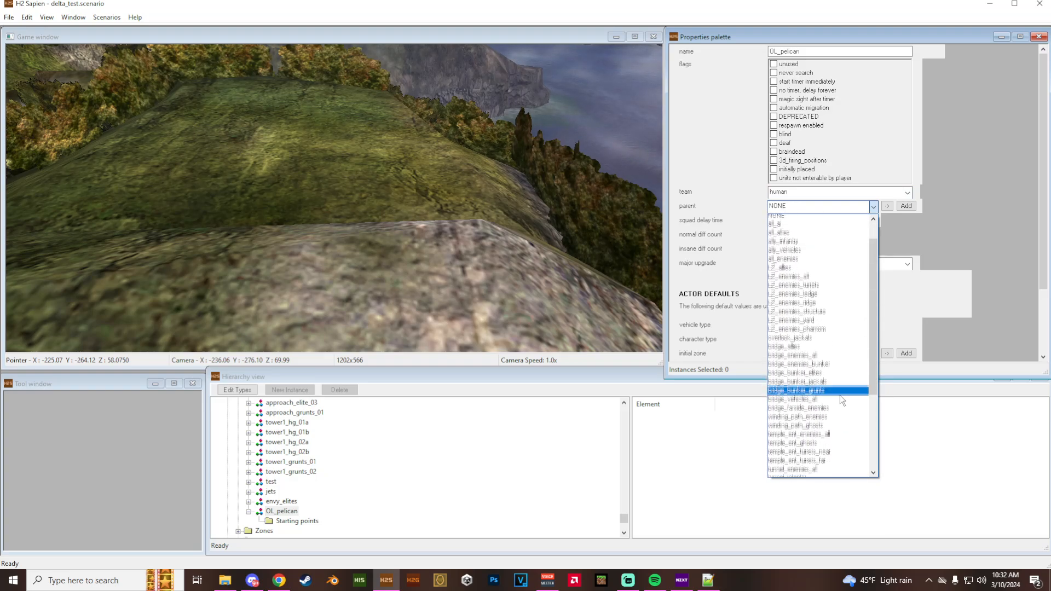
{"action": "scroll", "coordinate": [851, 412], "scroll_direction": "up", "scroll_amount": 6}
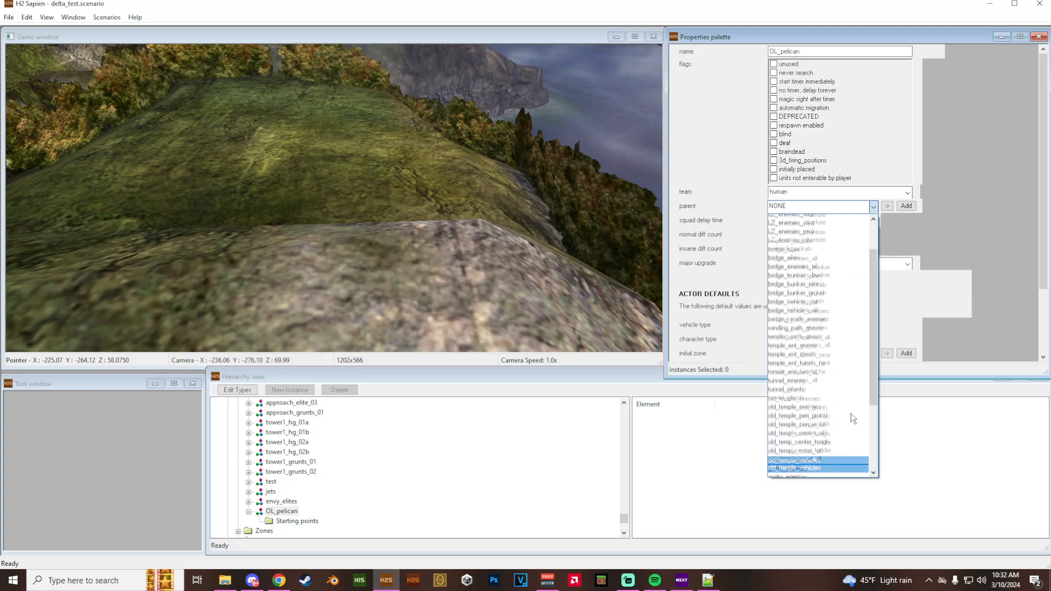
{"action": "left_click", "coordinate": [908, 439]}
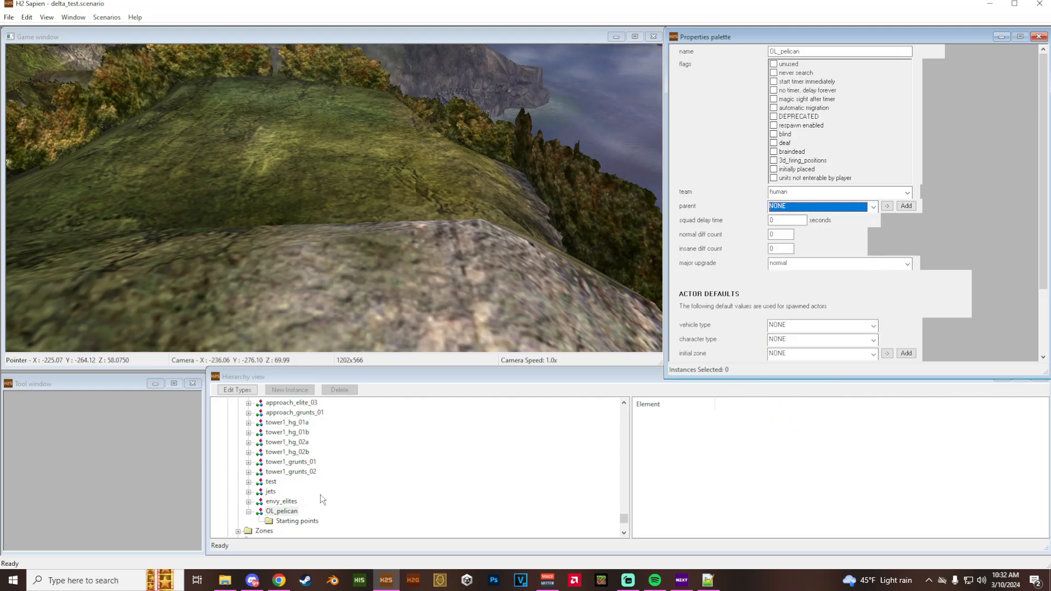
- Add a new squad group instance under Squad groups and name it OL_vehicles
{"action": "scroll", "coordinate": [321, 497], "scroll_direction": "up", "scroll_amount": 10}
{"action": "scroll", "coordinate": [323, 499], "scroll_direction": "up", "scroll_amount": 10}
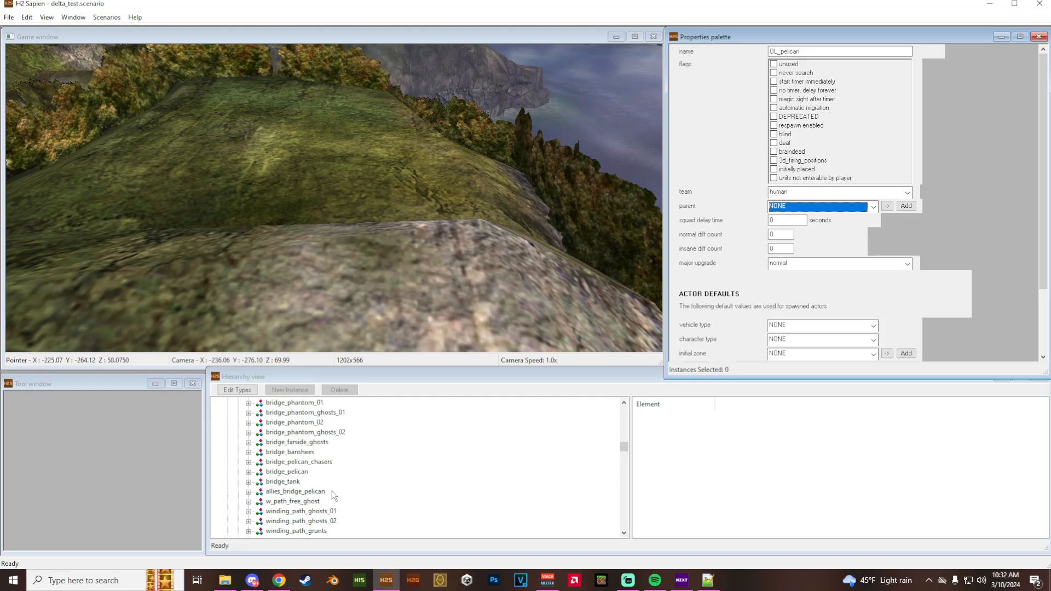
{"action": "scroll", "coordinate": [332, 491], "scroll_direction": "up", "scroll_amount": 10}
{"action": "scroll", "coordinate": [334, 489], "scroll_direction": "up", "scroll_amount": 5}
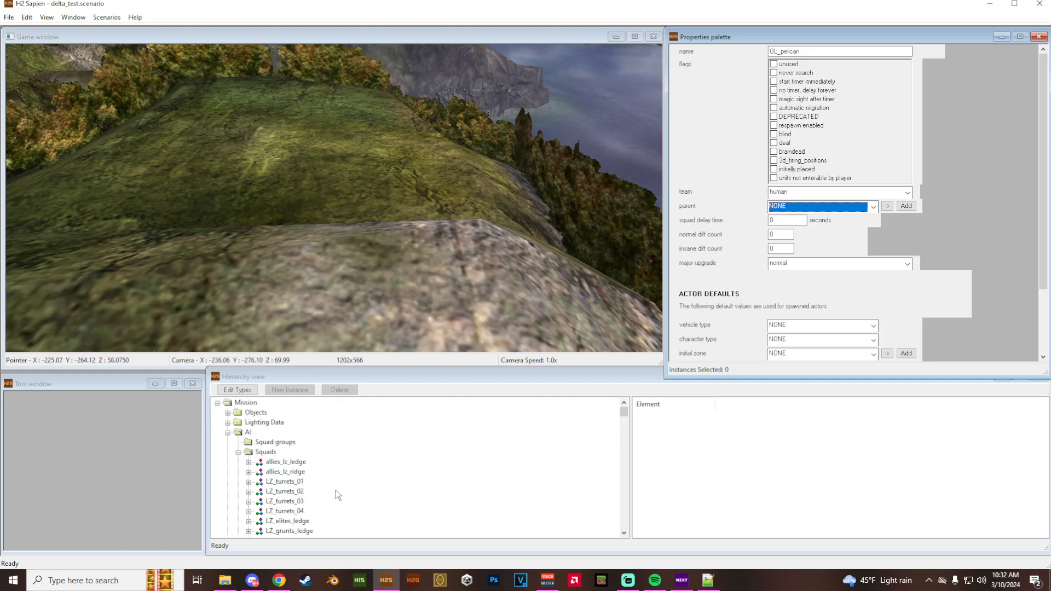
{"action": "left_click", "coordinate": [276, 442]}
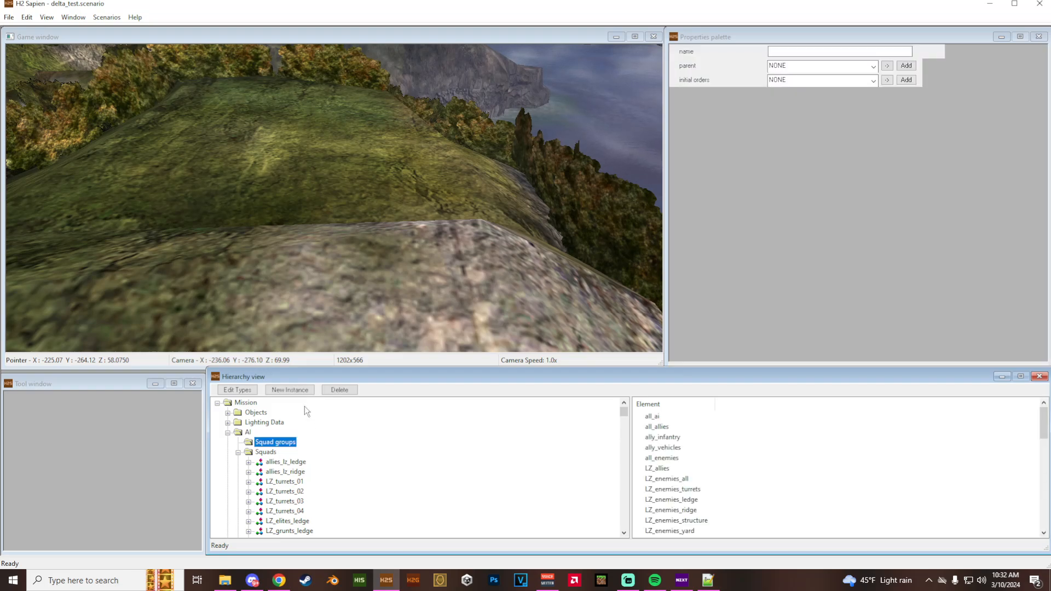
{"action": "scroll", "coordinate": [664, 482], "scroll_direction": "down", "scroll_amount": 10}
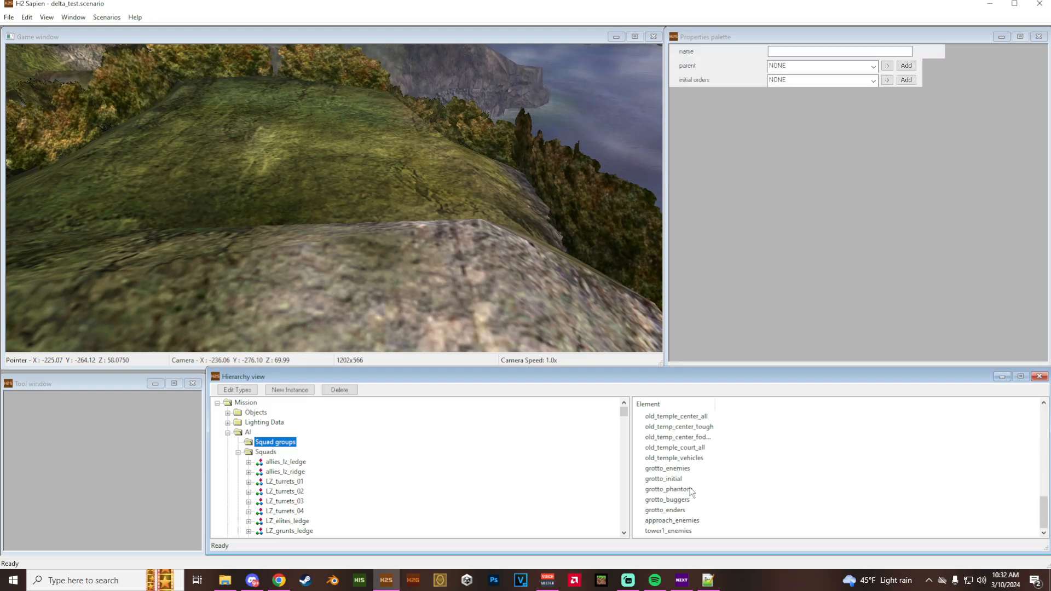
{"action": "left_click", "coordinate": [290, 390]}
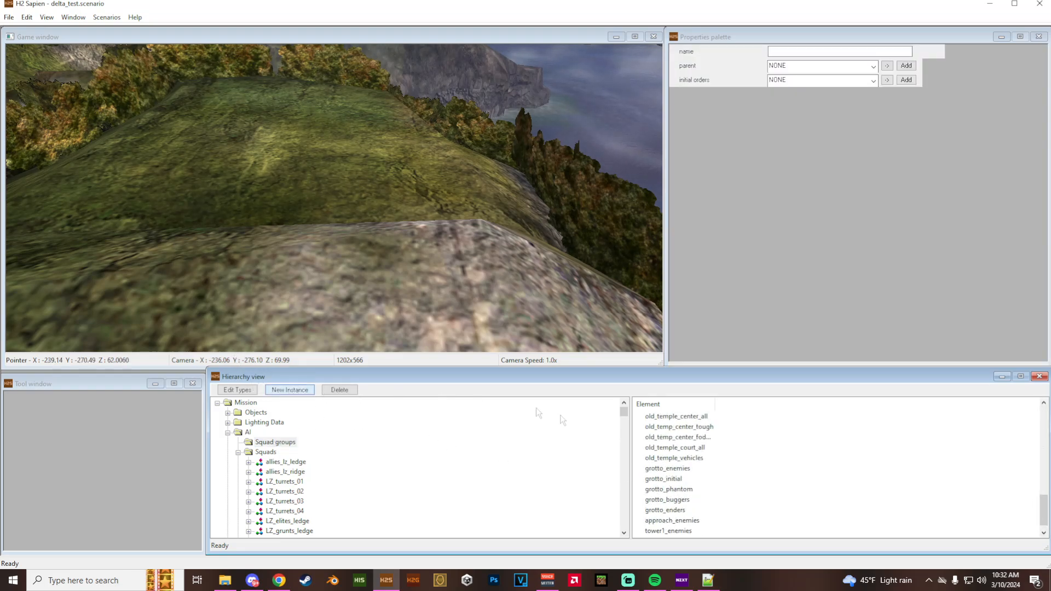
{"action": "left_click_drag", "start_coordinate": [832, 51], "coordinate": [786, 48]}
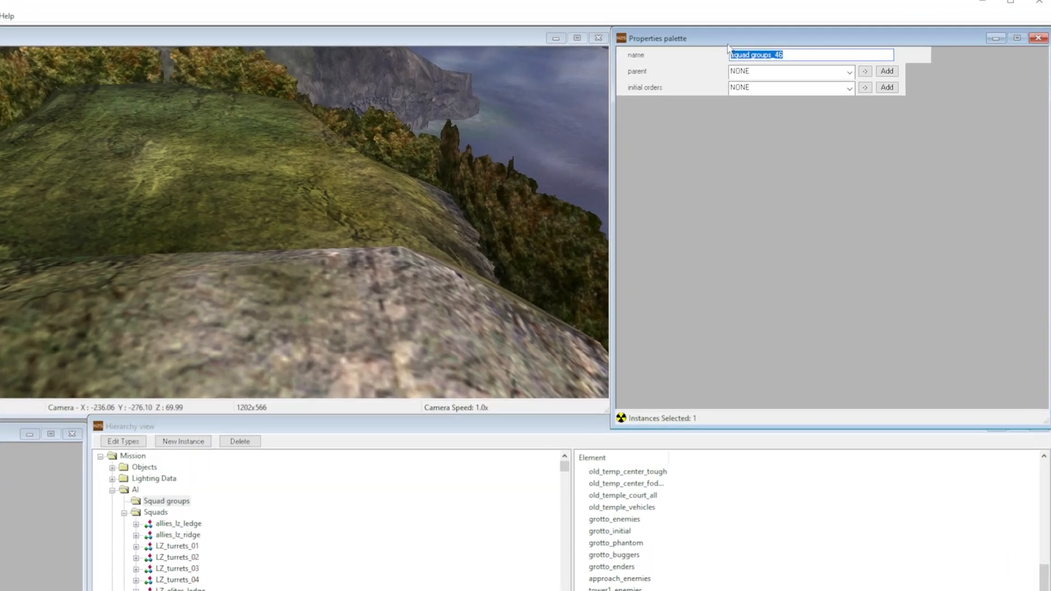
{"action": "type", "text": "OL_"}
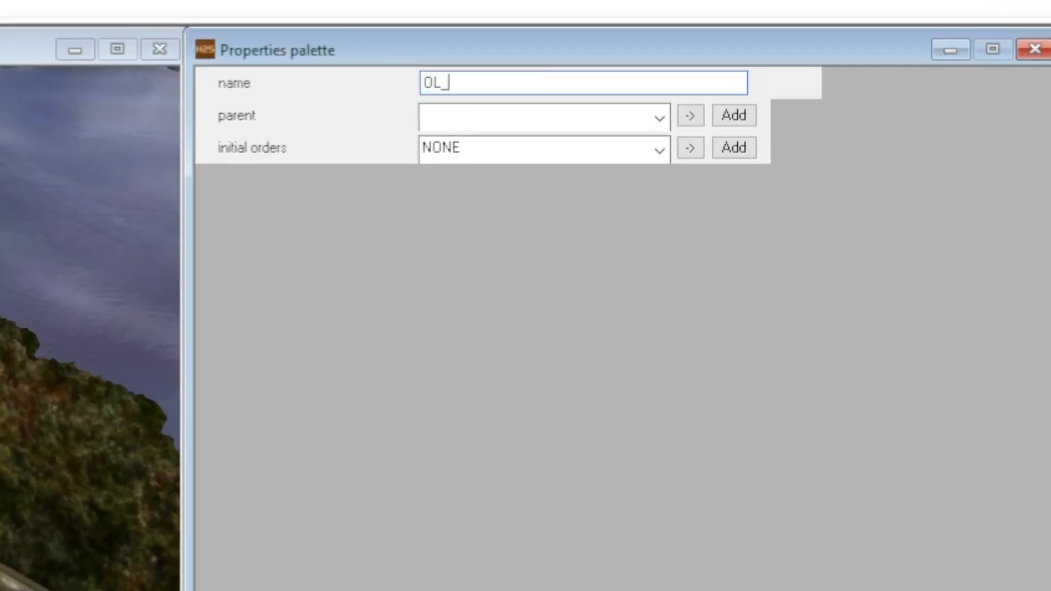
{"action": "type", "text": "vehicles"}
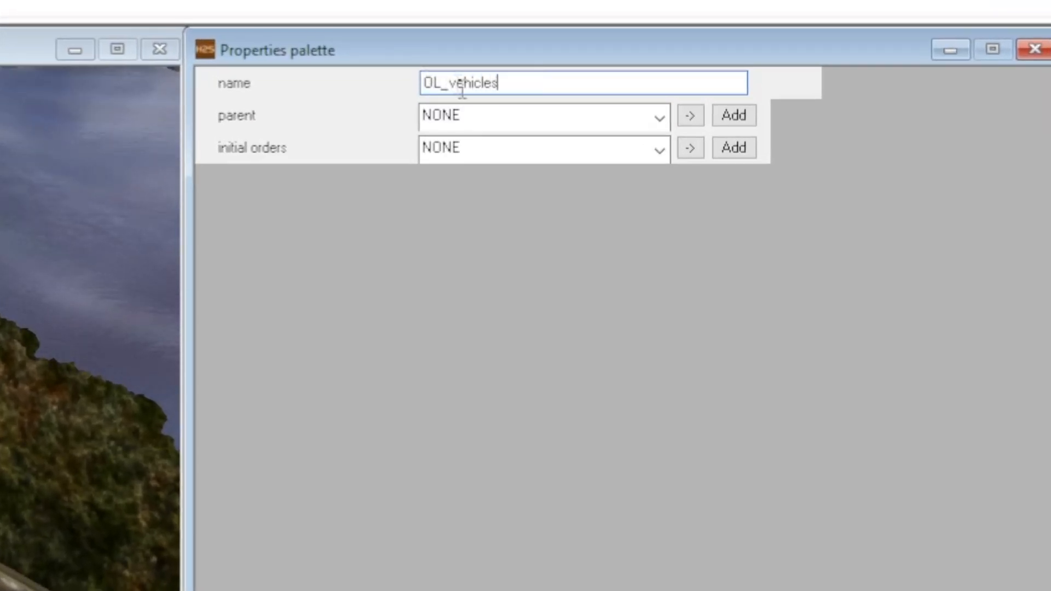
- Set the parent of the OL_vehicles squad group to ally_vehicles and follow its parent link to check the group hierarchy
{"action": "left_click", "coordinate": [462, 117]}
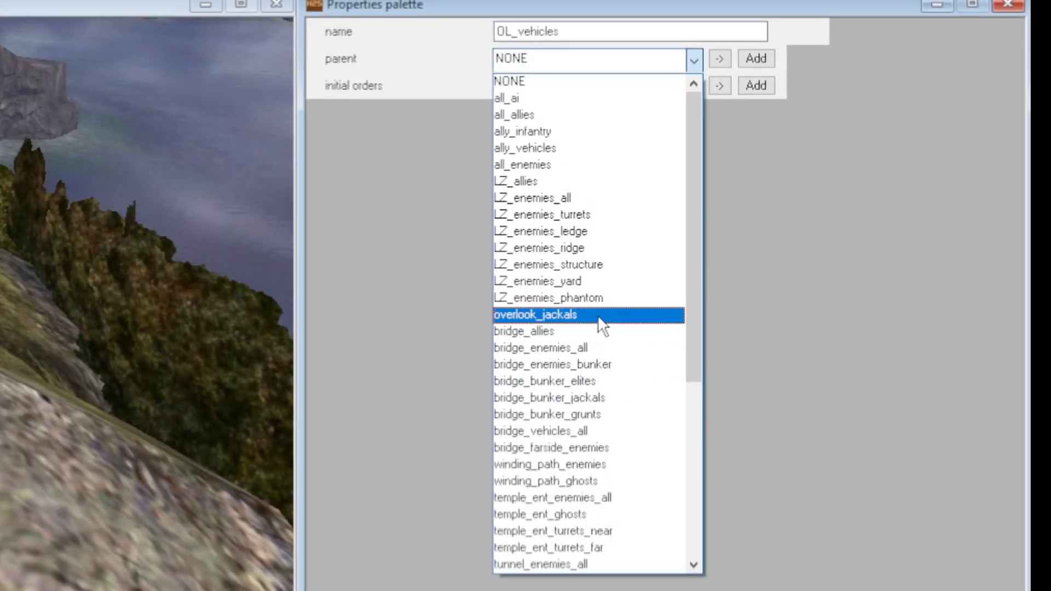
{"action": "scroll", "coordinate": [607, 437], "scroll_direction": "down", "scroll_amount": 6}
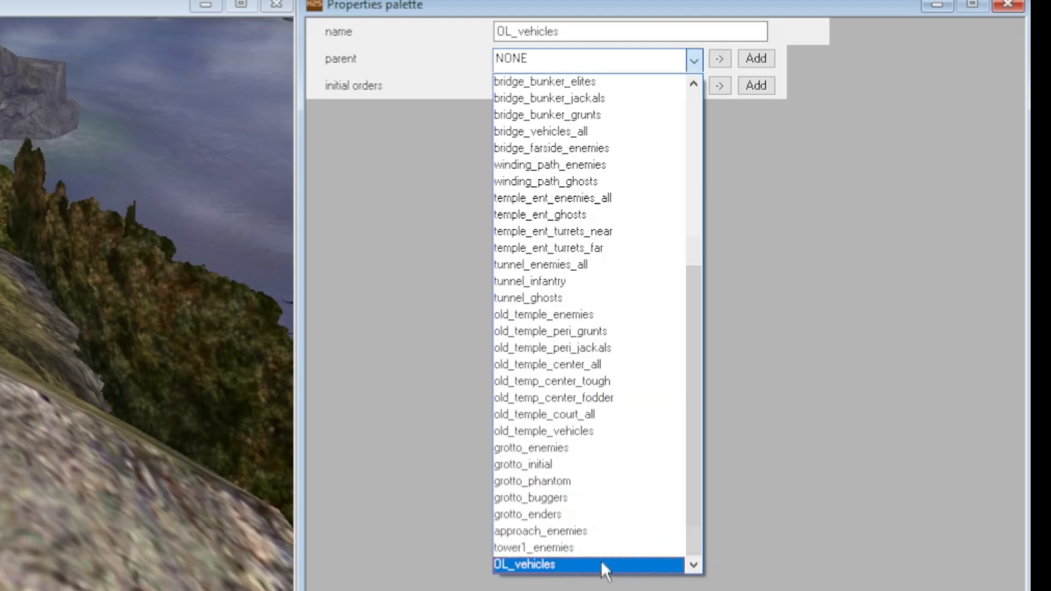
{"action": "scroll", "coordinate": [600, 562], "scroll_direction": "up", "scroll_amount": 6}
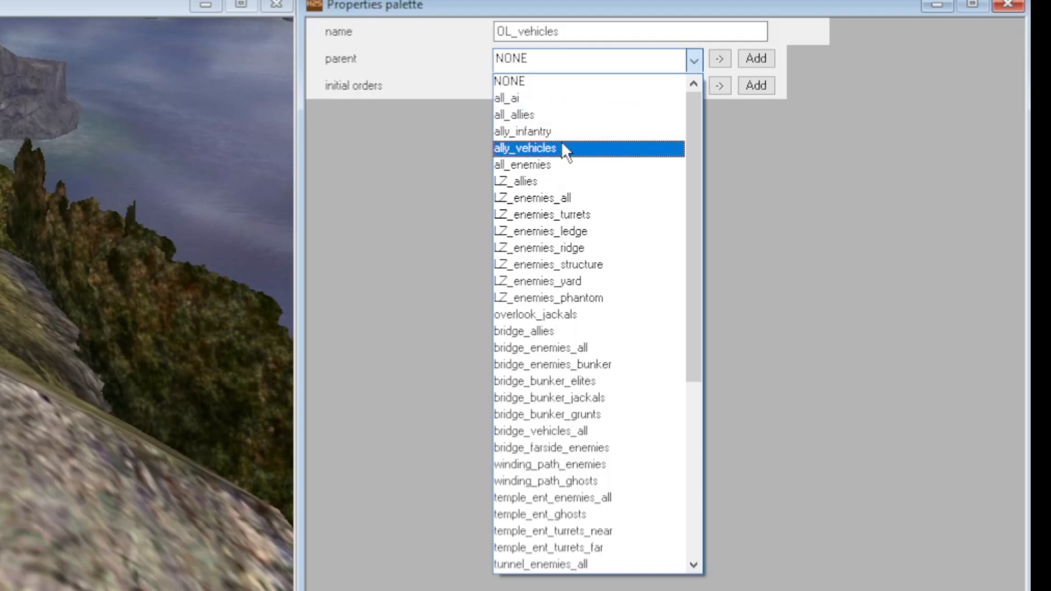
{"action": "left_click", "coordinate": [564, 149]}
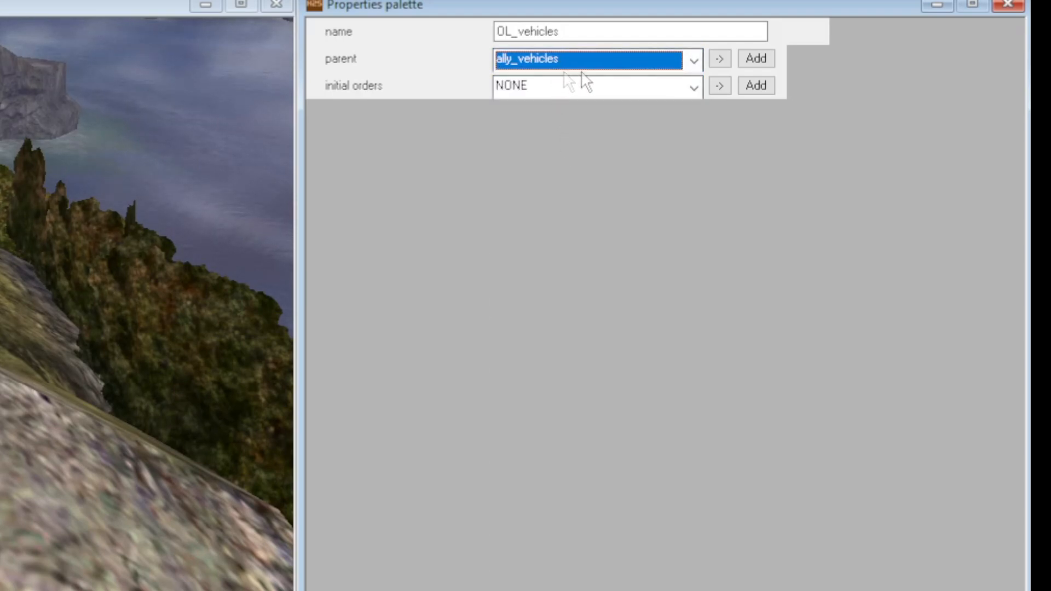
{"action": "left_click", "coordinate": [718, 59]}
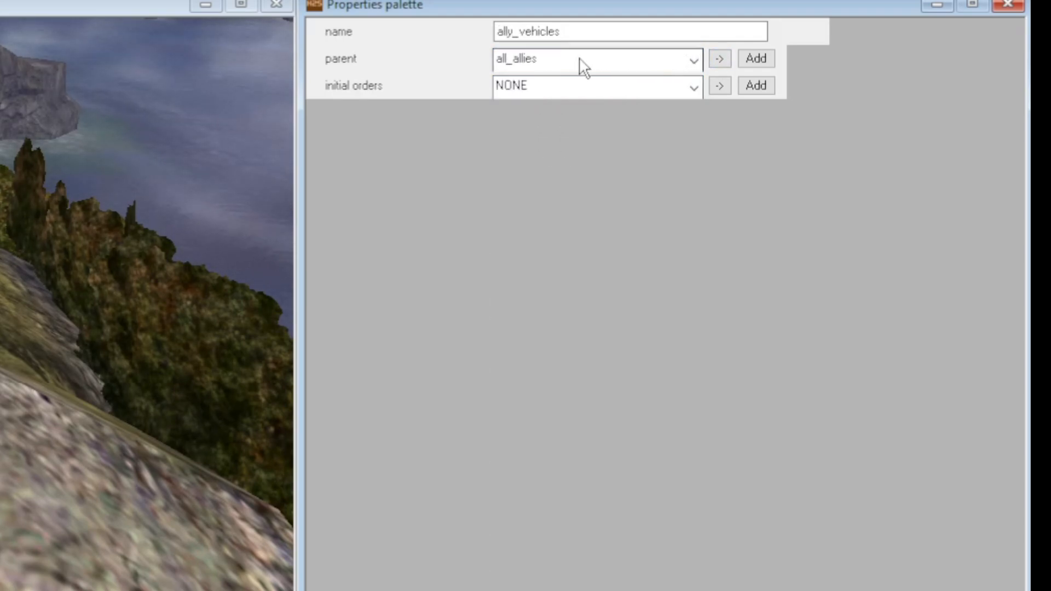
{"action": "left_click", "coordinate": [721, 58]}
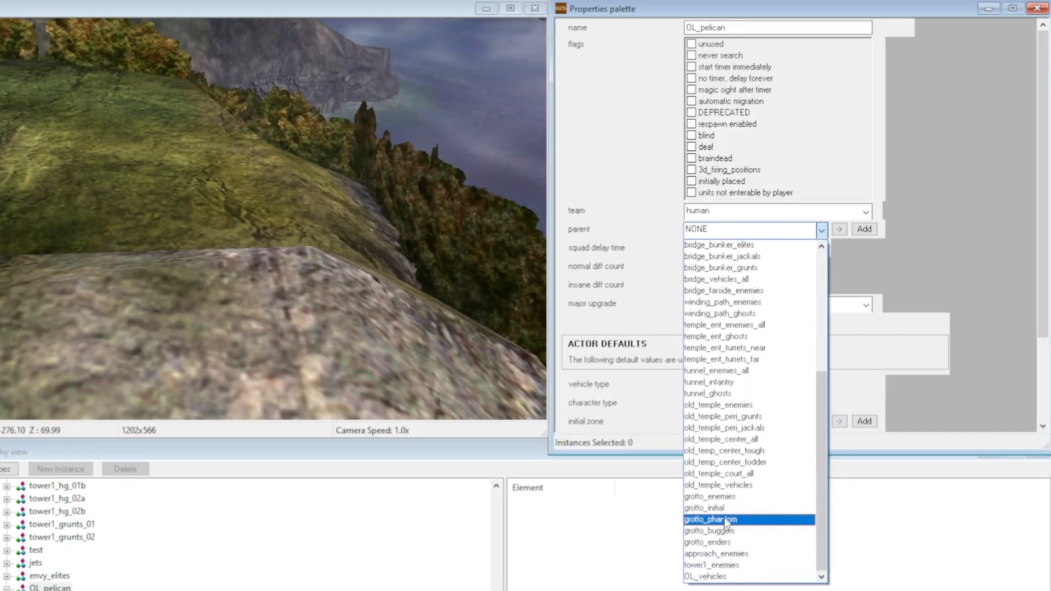
- Assign OL_vehicles as the parent of the OL_pelican squad and set its normal and insane difficulty counts to 1
{"action": "left_click", "coordinate": [745, 577]}
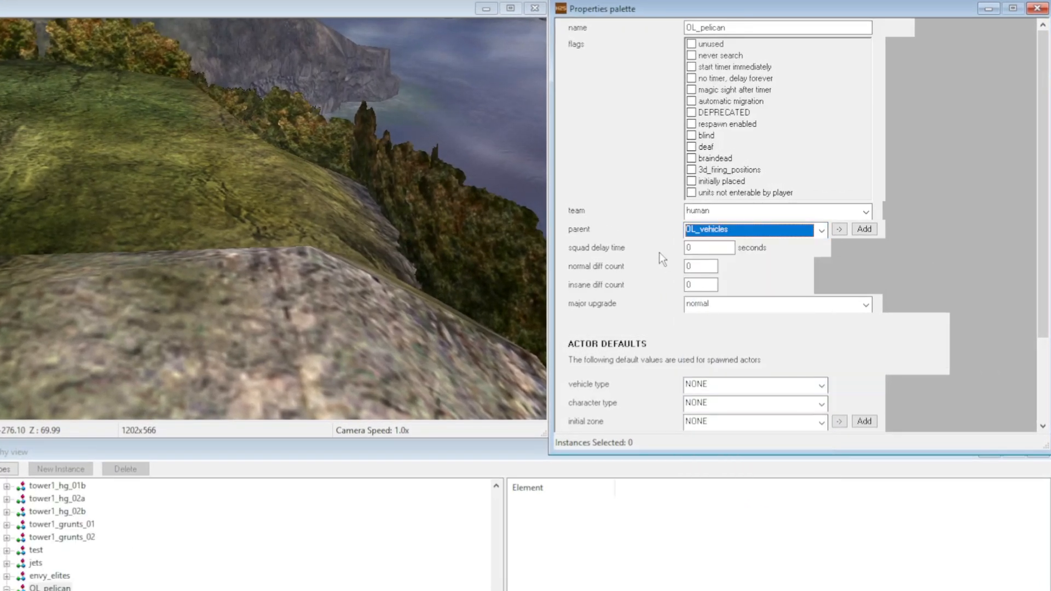
{"action": "double_click", "coordinate": [711, 267]}
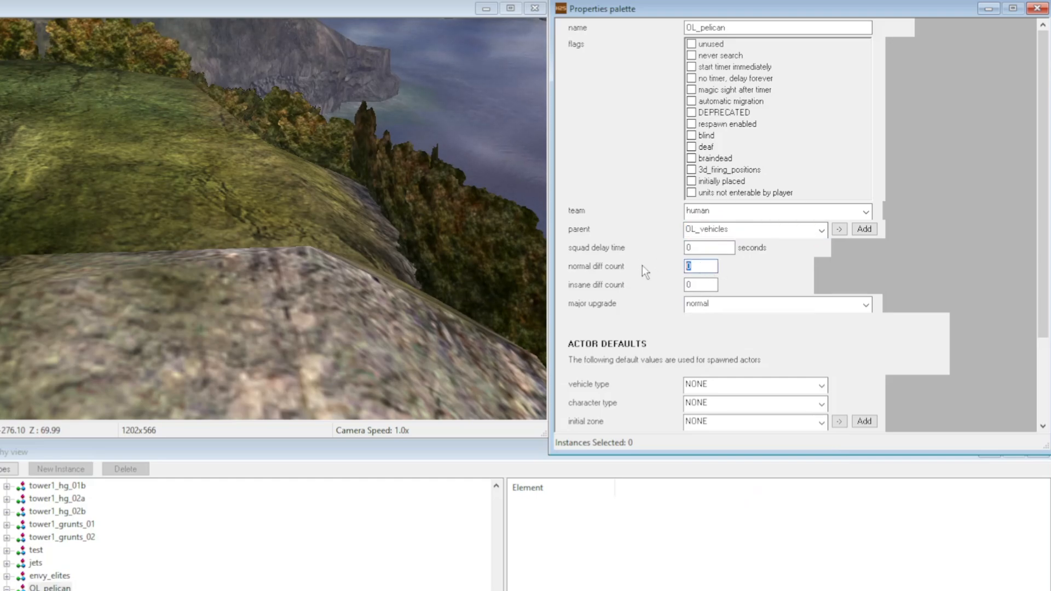
{"action": "type", "text": "1"}
{"action": "double_click", "coordinate": [694, 284]}
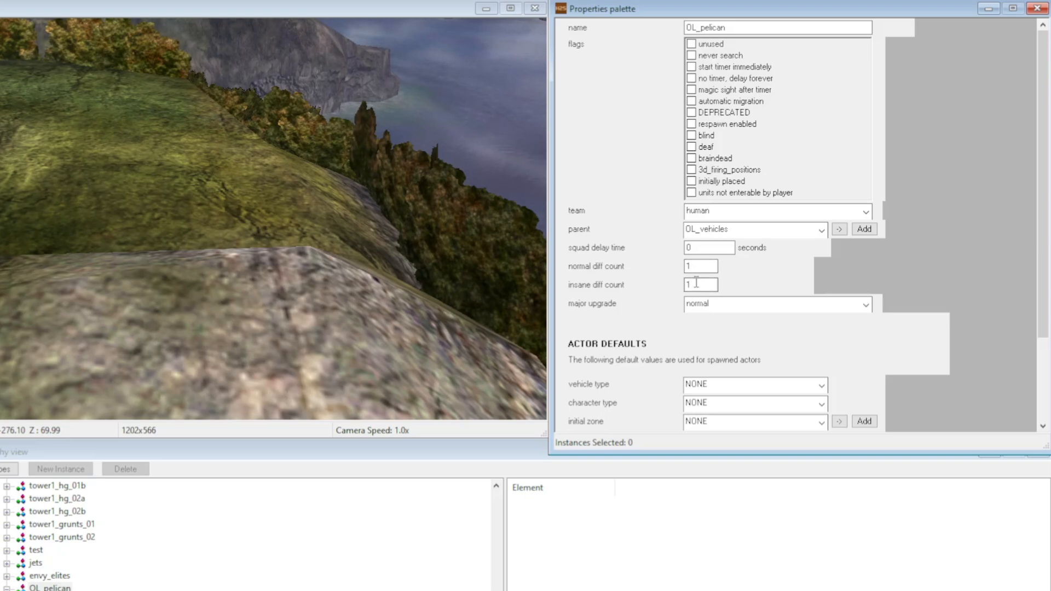
- Set the OL_pelican actor defaults to vehicle type pelican, with character type NONE
{"action": "scroll", "coordinate": [706, 274], "scroll_direction": "down", "scroll_amount": 3}
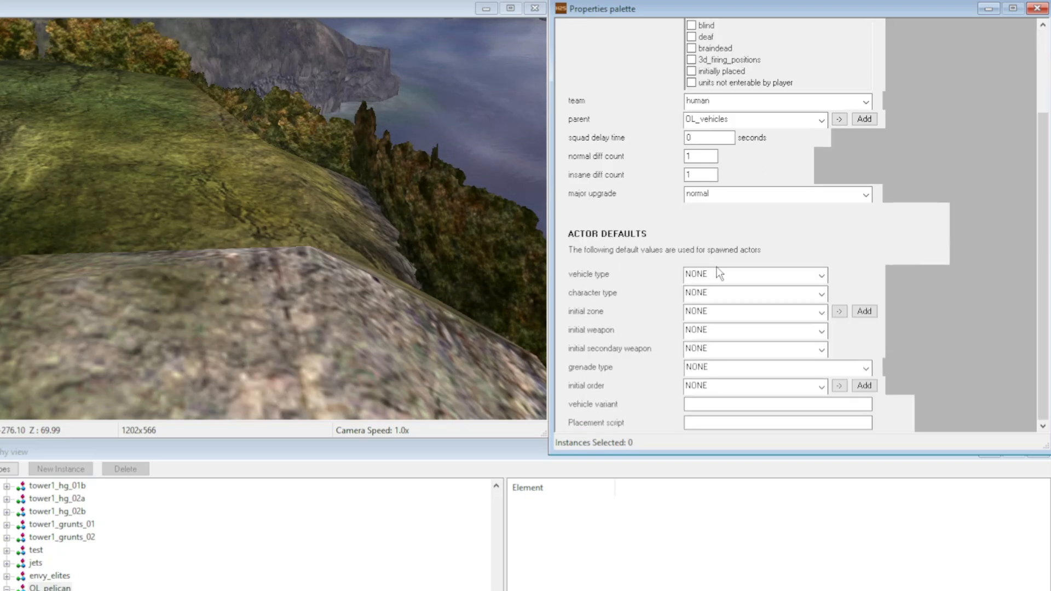
{"action": "left_click", "coordinate": [718, 274]}
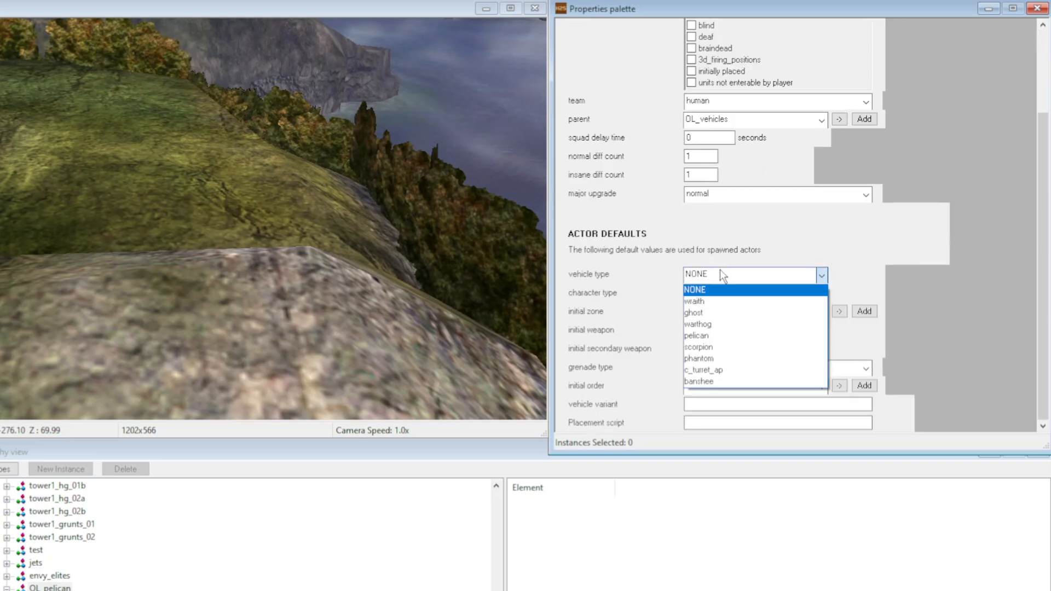
{"action": "left_click", "coordinate": [731, 336]}
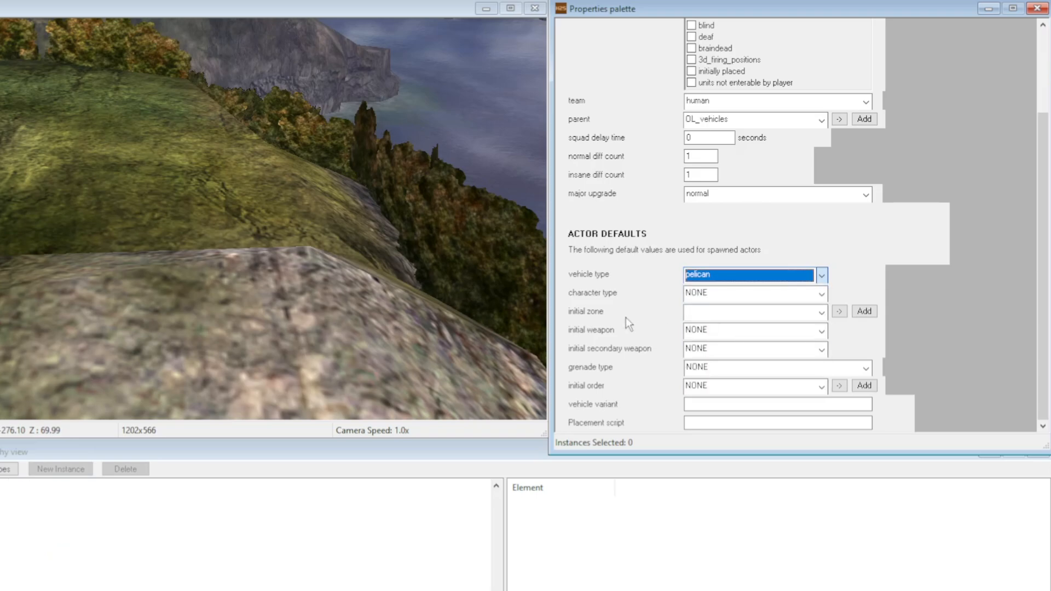
{"action": "left_click", "coordinate": [710, 294]}
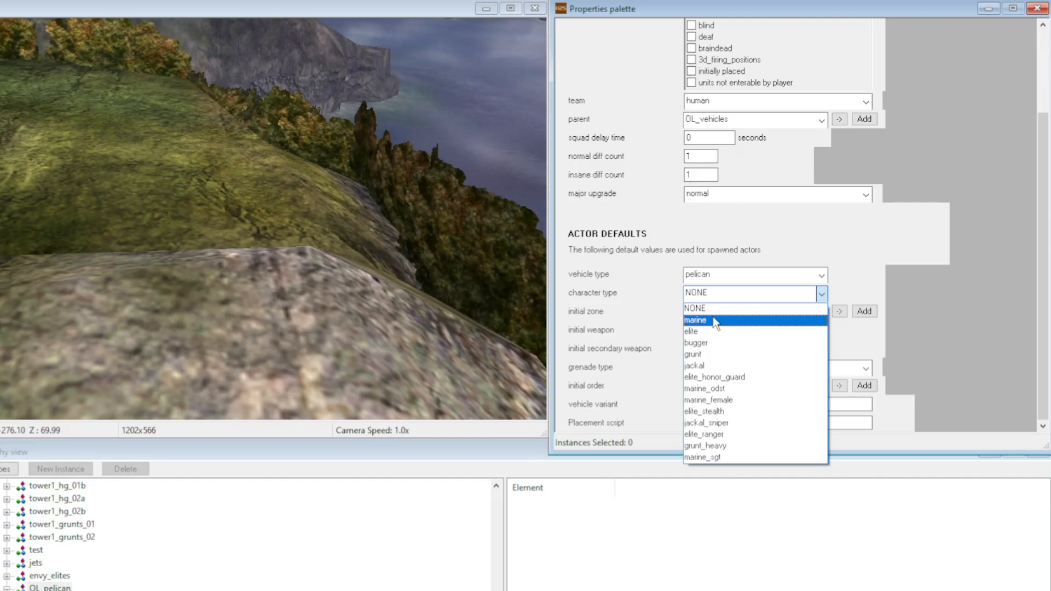
{"action": "left_click", "coordinate": [695, 309]}
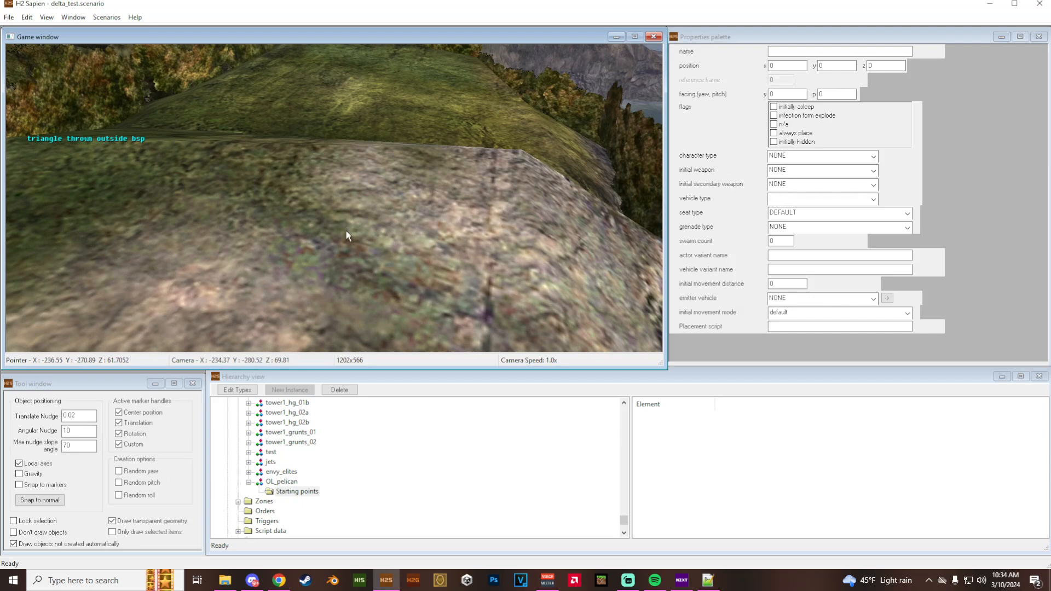
- Place a starting location for OL_pelican above the rocky ridge, at about X -237.3, Y -271.3, Z 64.9
{"action": "right_click", "coordinate": [348, 230]}
{"action": "left_click_drag", "start_coordinate": [354, 169], "coordinate": [373, 76]}
{"action": "middle_click_drag", "start_coordinate": [420, 267], "coordinate": [322, 516]}
{"action": "key", "text": "w"}
{"action": "key", "text": "a"}
- Save the scenario with the OL_pelican squad selected and reset the map
{"action": "left_click", "coordinate": [290, 482]}
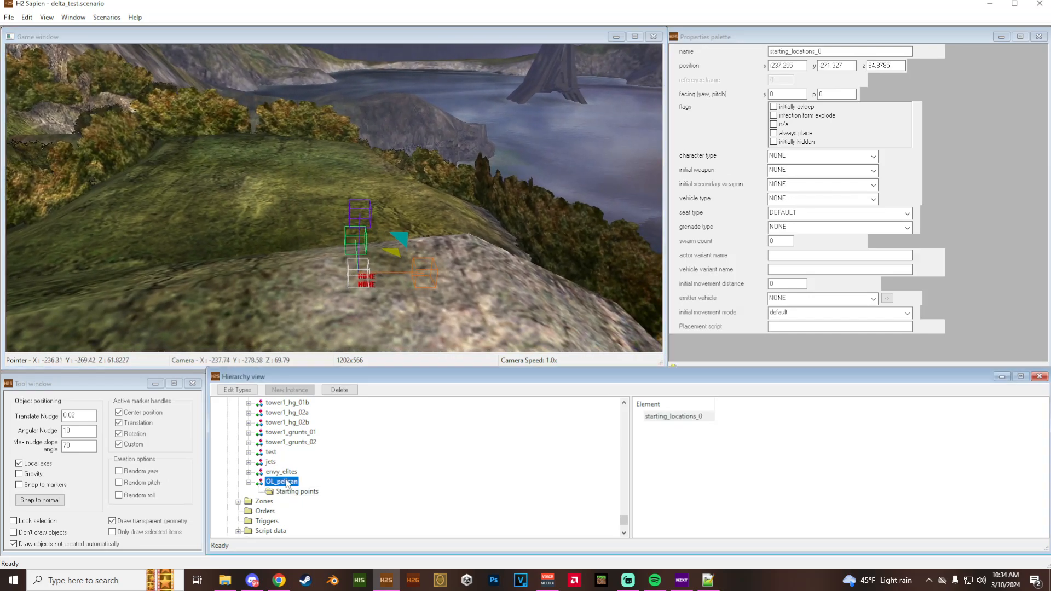
{"action": "middle_click_drag", "start_coordinate": [365, 296], "coordinate": [371, 400]}
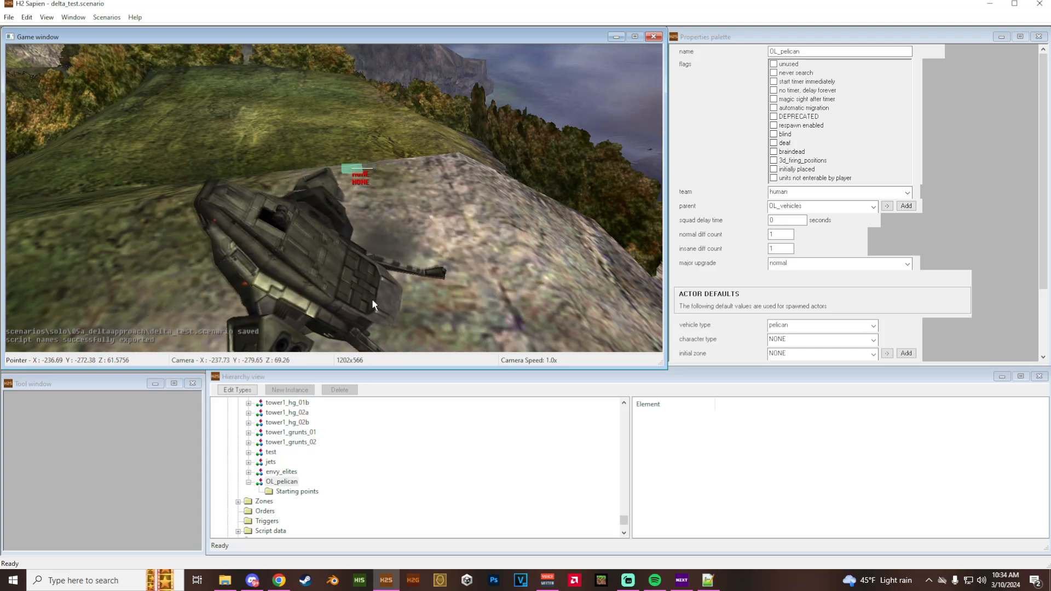
{"action": "key", "text": "ctrl+s"}
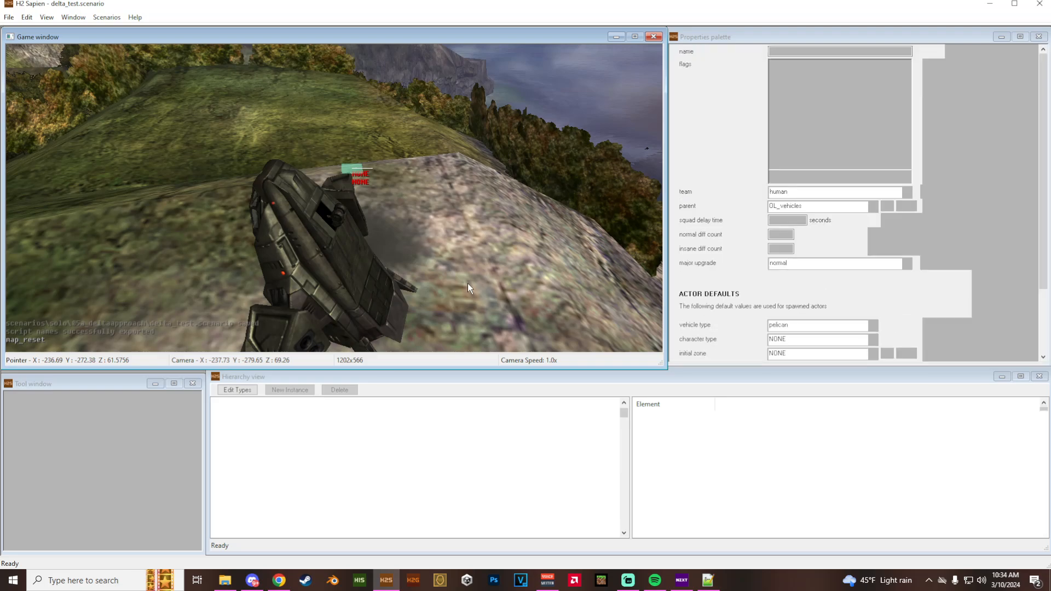
- Locate the OL_pelican squad in the hierarchy again and look up the Map reset command
{"action": "scroll", "coordinate": [396, 480], "scroll_direction": "down", "scroll_amount": 10}
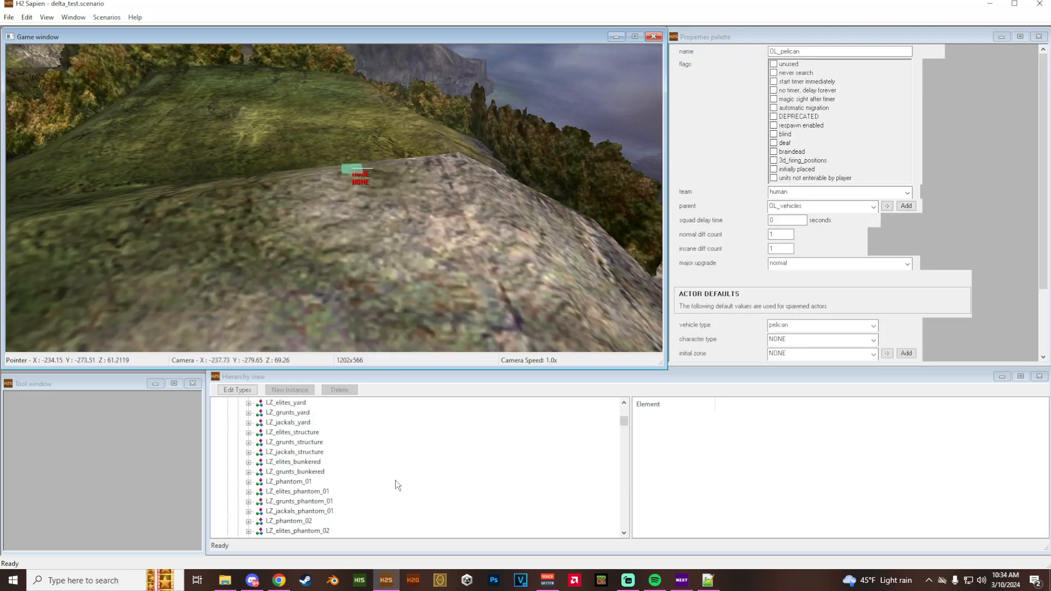
{"action": "scroll", "coordinate": [397, 482], "scroll_direction": "down", "scroll_amount": 10}
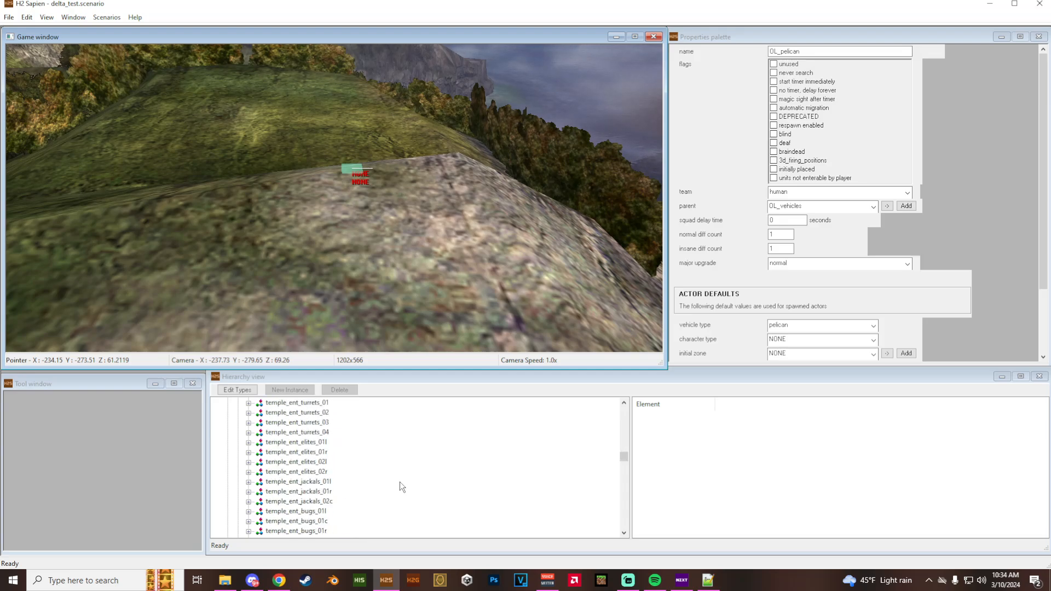
{"action": "scroll", "coordinate": [403, 486], "scroll_direction": "down", "scroll_amount": 10}
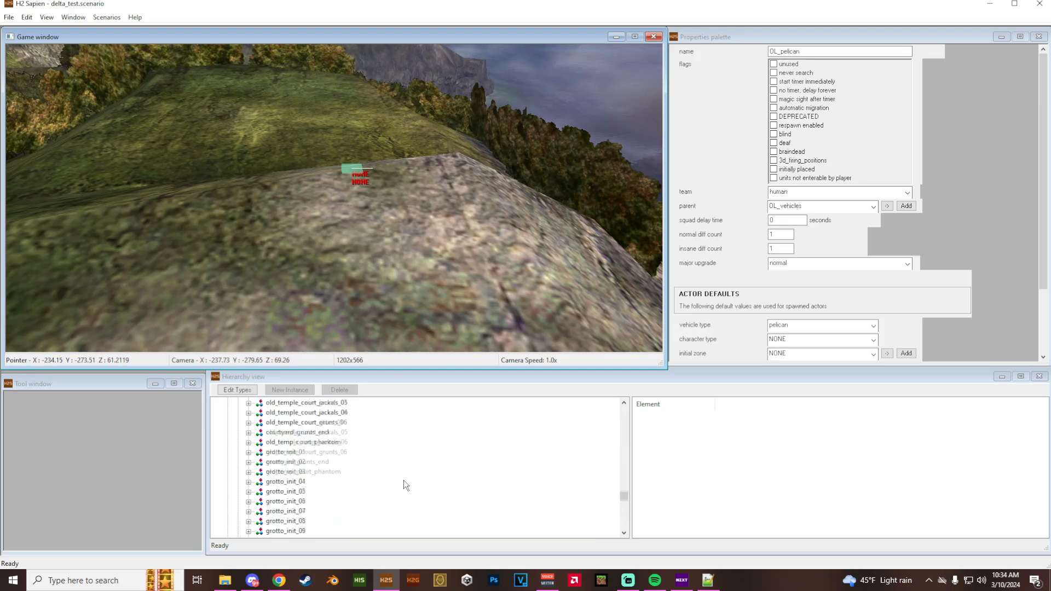
{"action": "scroll", "coordinate": [403, 480], "scroll_direction": "down", "scroll_amount": 4}
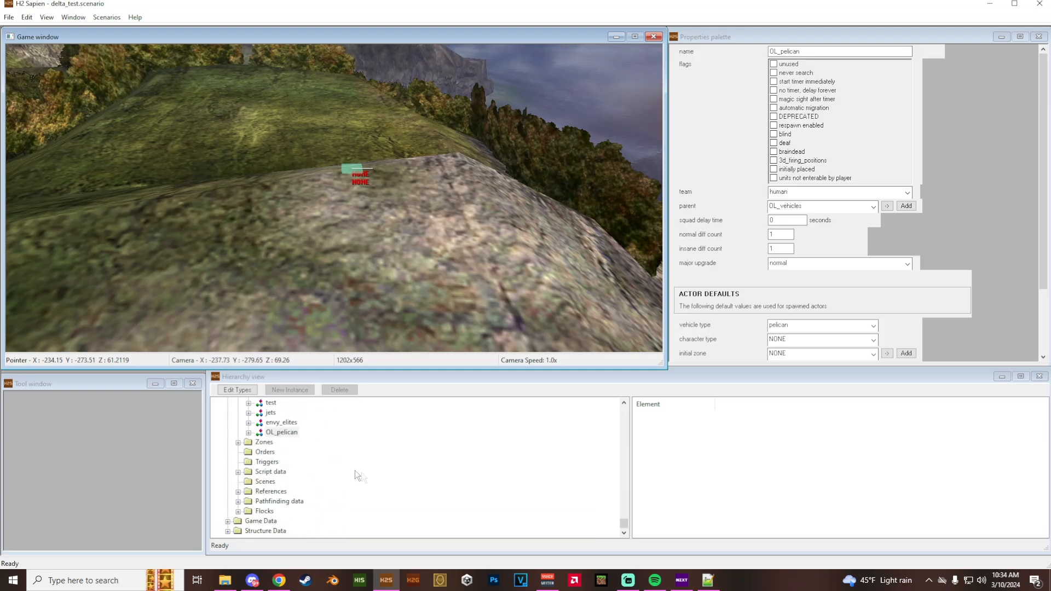
{"action": "middle_click_drag", "start_coordinate": [320, 335], "coordinate": [387, 289]}
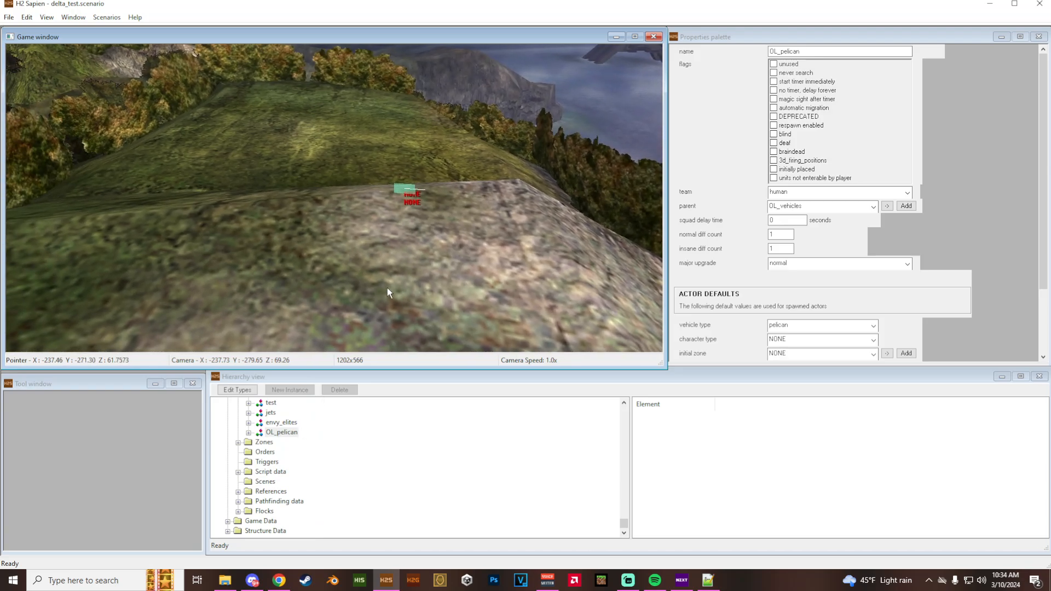
{"action": "left_click", "coordinate": [104, 17]}
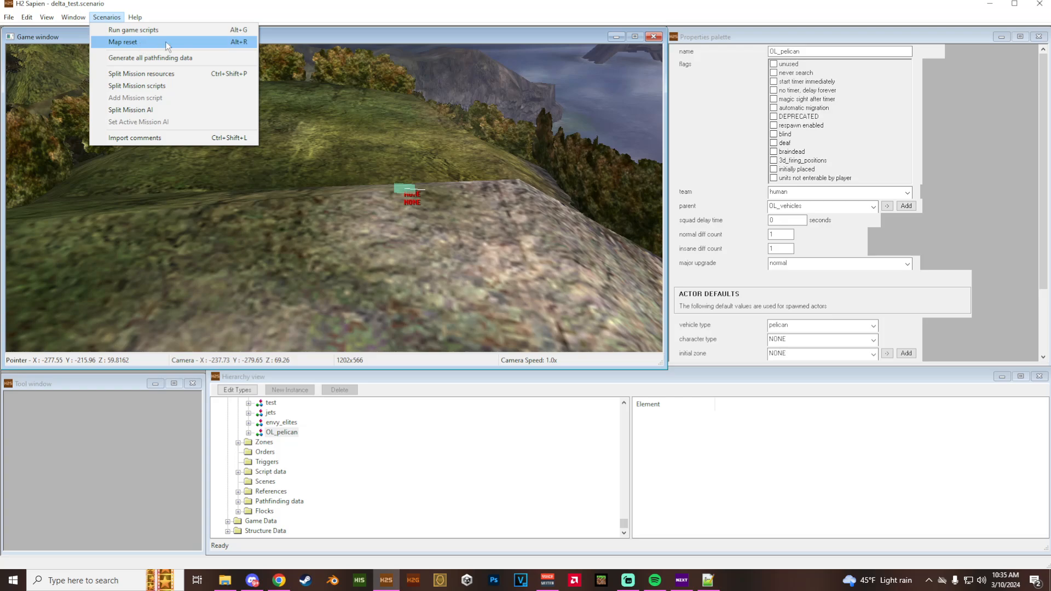
- Set the default character type of OL_pelican to marine and reselect the squad in the hierarchy
{"action": "scroll", "coordinate": [741, 300], "scroll_direction": "down", "scroll_amount": 1}
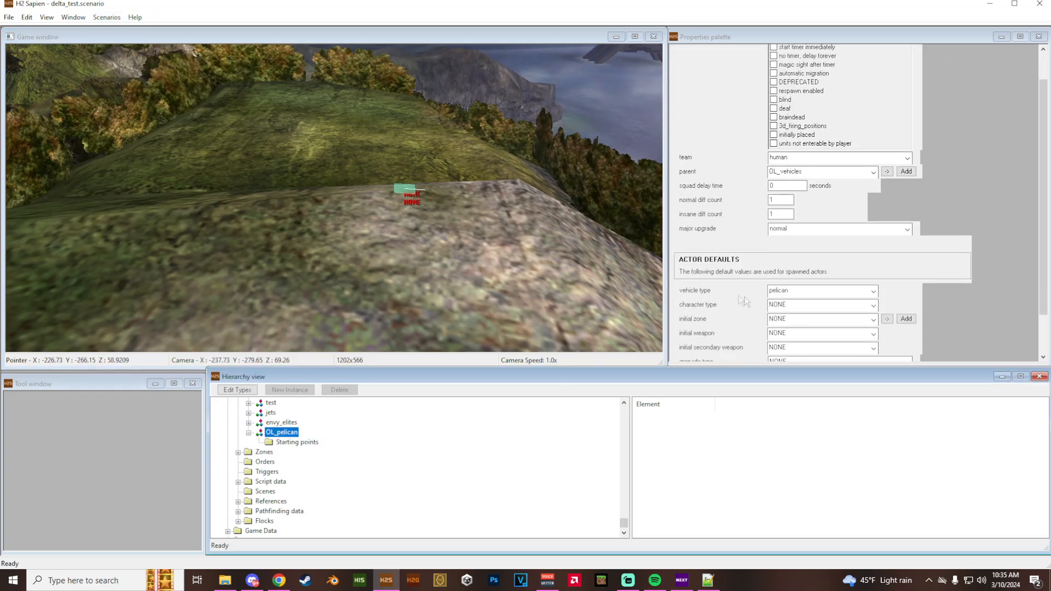
{"action": "left_click", "coordinate": [791, 307]}
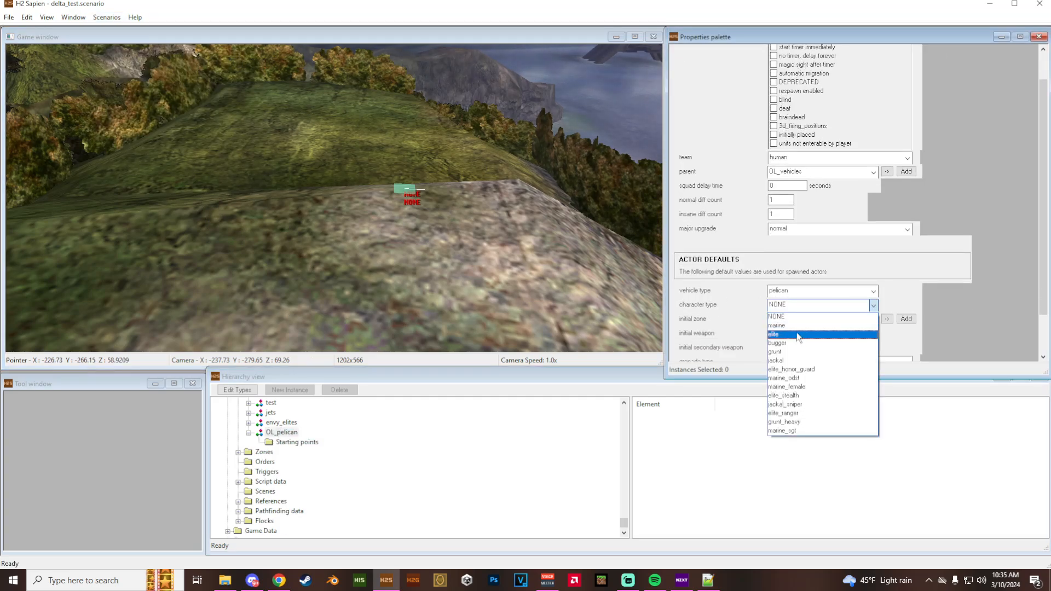
{"action": "left_click", "coordinate": [793, 325]}
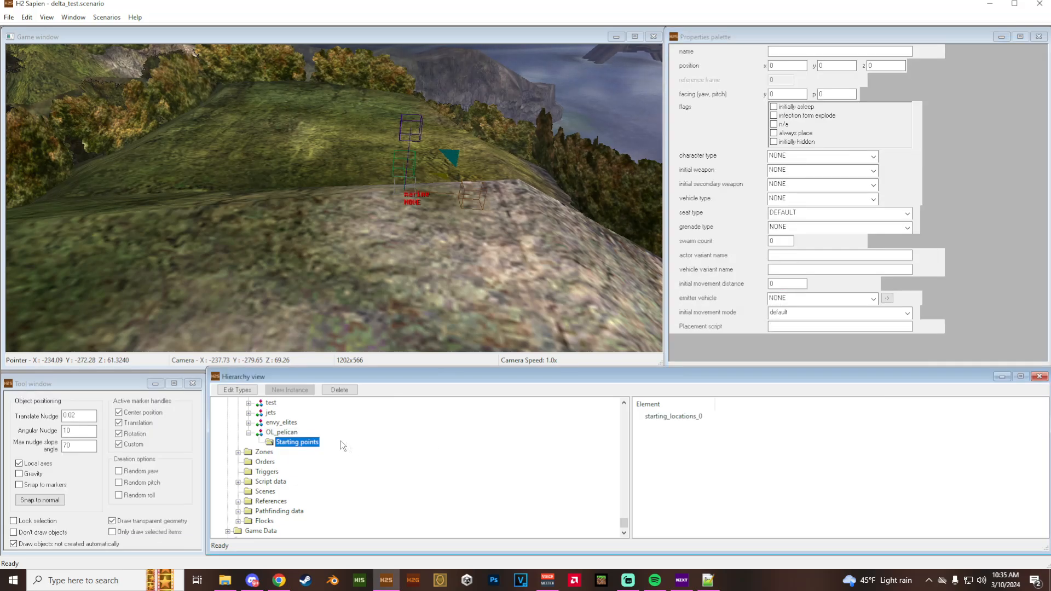
{"action": "right_click", "coordinate": [296, 434]}
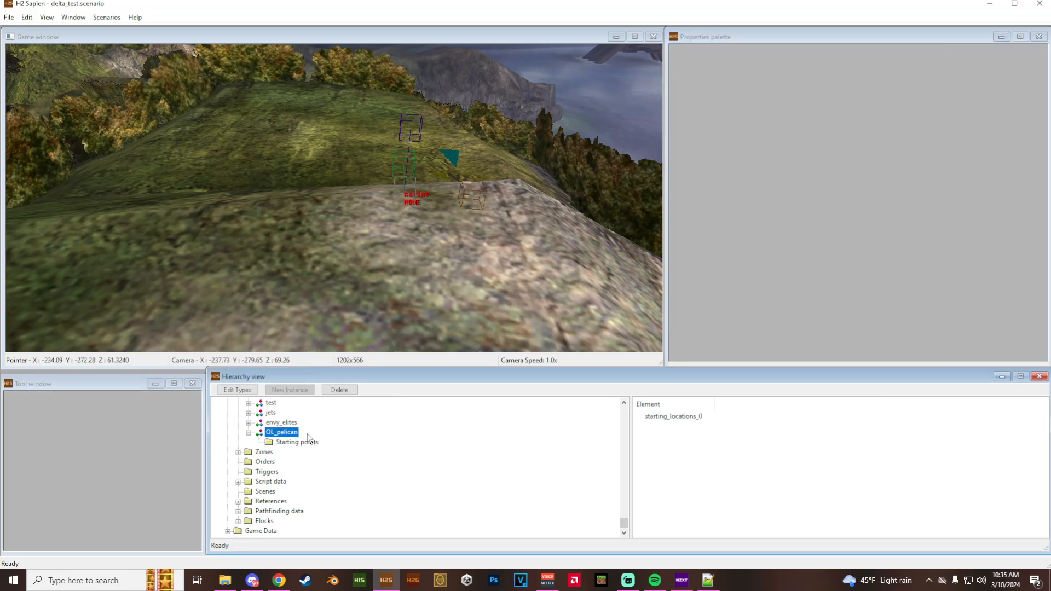
- Spawn the OL_pelican squad in the game view and look over the Pelican from several angles
{"action": "left_click", "coordinate": [316, 440]}
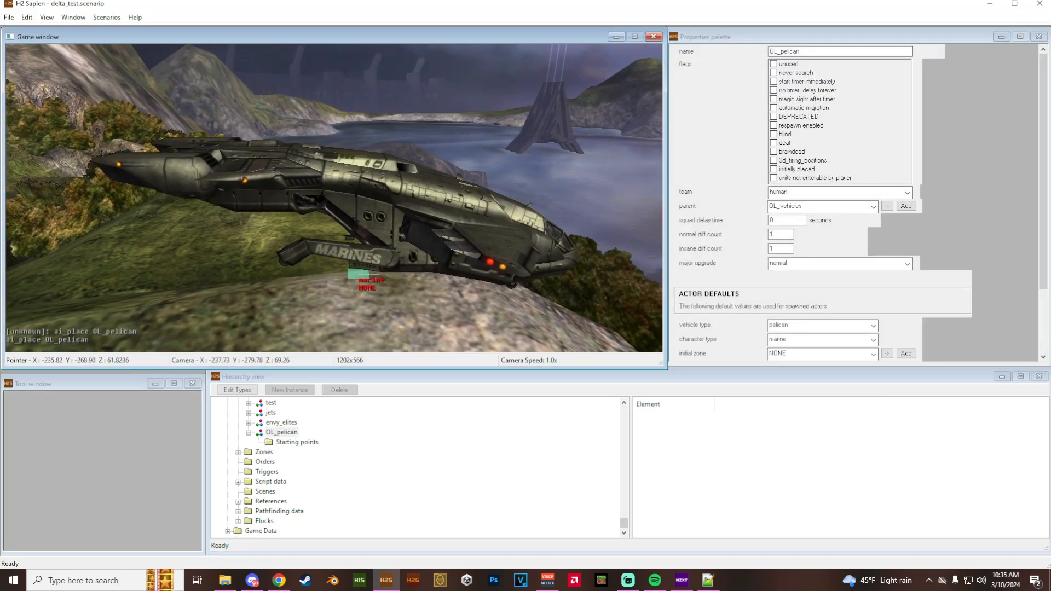
{"action": "key", "text": "w"}
{"action": "middle_click_drag", "start_coordinate": [334, 198], "coordinate": [6, 197]}
{"action": "key", "text": "d"}
{"action": "key", "text": "w"}
{"action": "key", "text": "w"}
{"action": "key", "text": "w"}
{"action": "key", "text": "w"}
{"action": "key", "text": "s"}
- Rename the starting location of the OL_pelican squad to pilot and reselect the squad
{"action": "left_click", "coordinate": [297, 441]}
{"action": "left_click", "coordinate": [674, 416]}
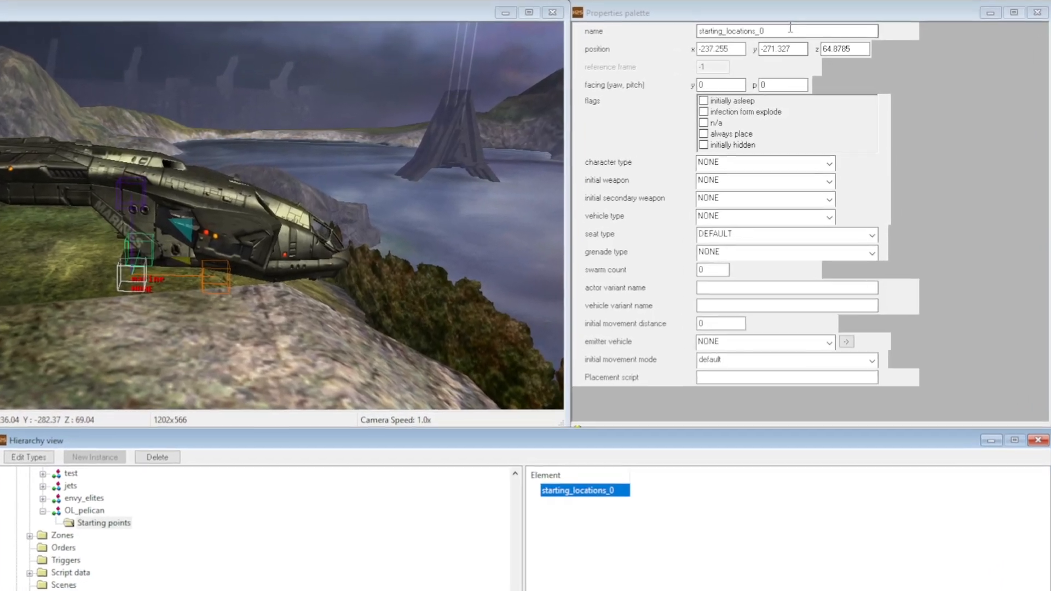
{"action": "double_click", "coordinate": [775, 51]}
{"action": "type", "text": "pilot"}
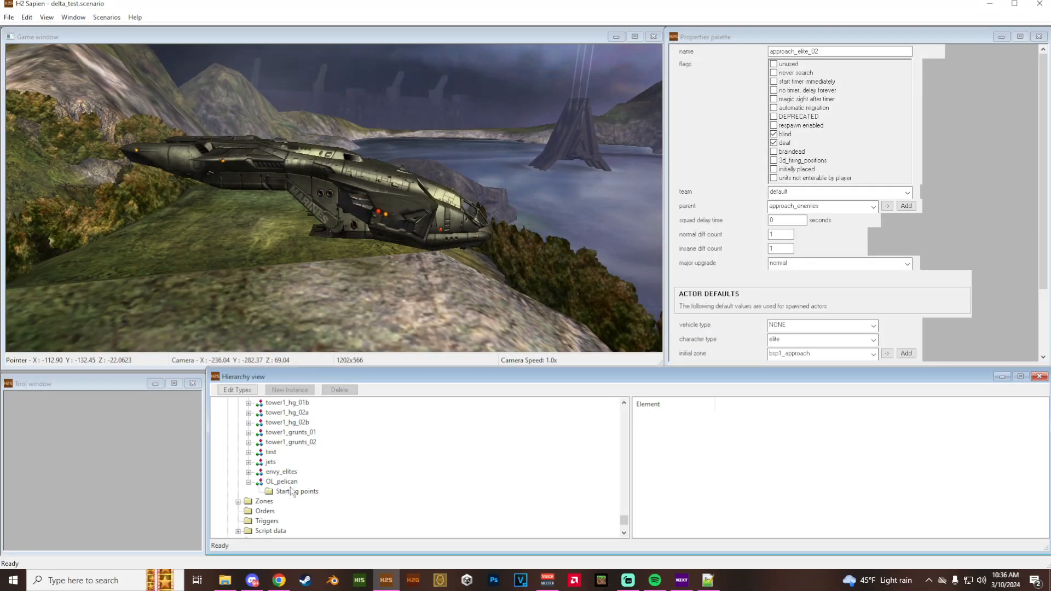
{"action": "left_click", "coordinate": [283, 482]}
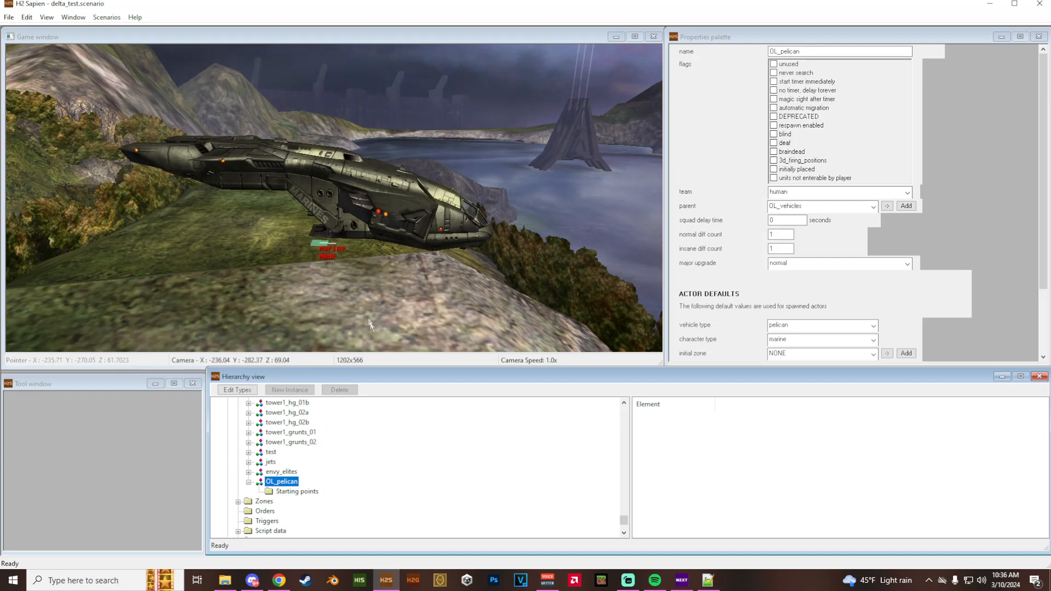
- Create a new instance in the AI Squads folder and name it OL_warthog
{"action": "scroll", "coordinate": [301, 482], "scroll_direction": "up", "scroll_amount": 15}
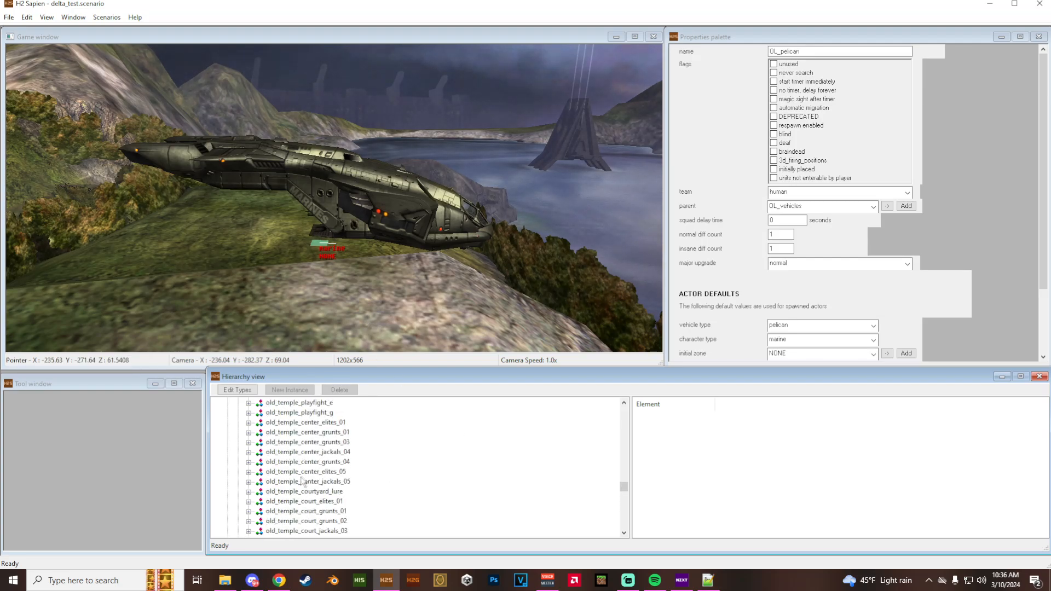
{"action": "scroll", "coordinate": [302, 481], "scroll_direction": "up", "scroll_amount": 10}
{"action": "left_click_drag", "start_coordinate": [628, 463], "coordinate": [626, 414]}
{"action": "left_click", "coordinate": [257, 451]}
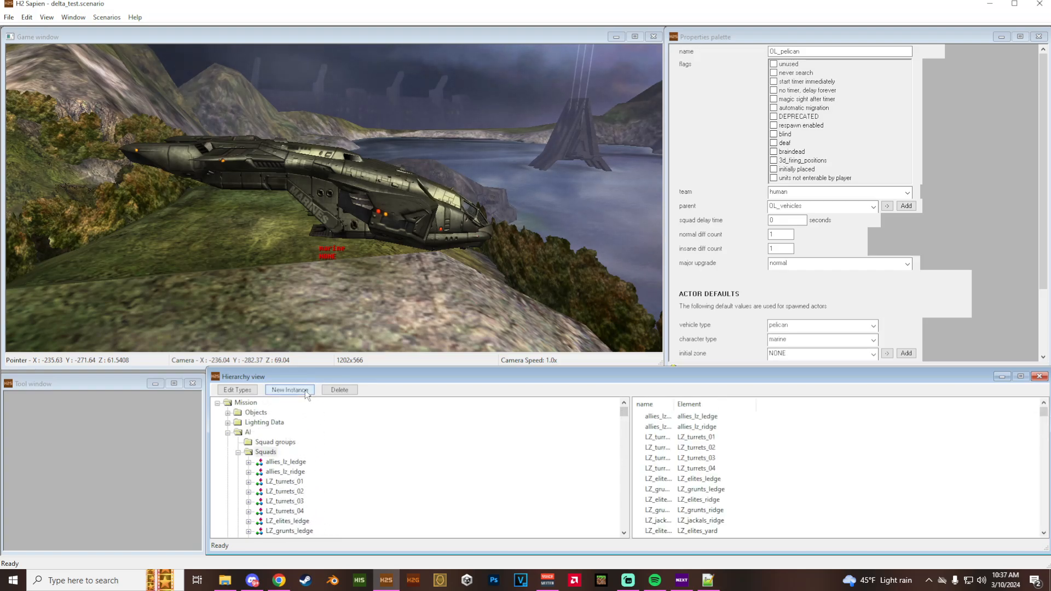
{"action": "left_click", "coordinate": [305, 392]}
{"action": "left_click", "coordinate": [833, 41]}
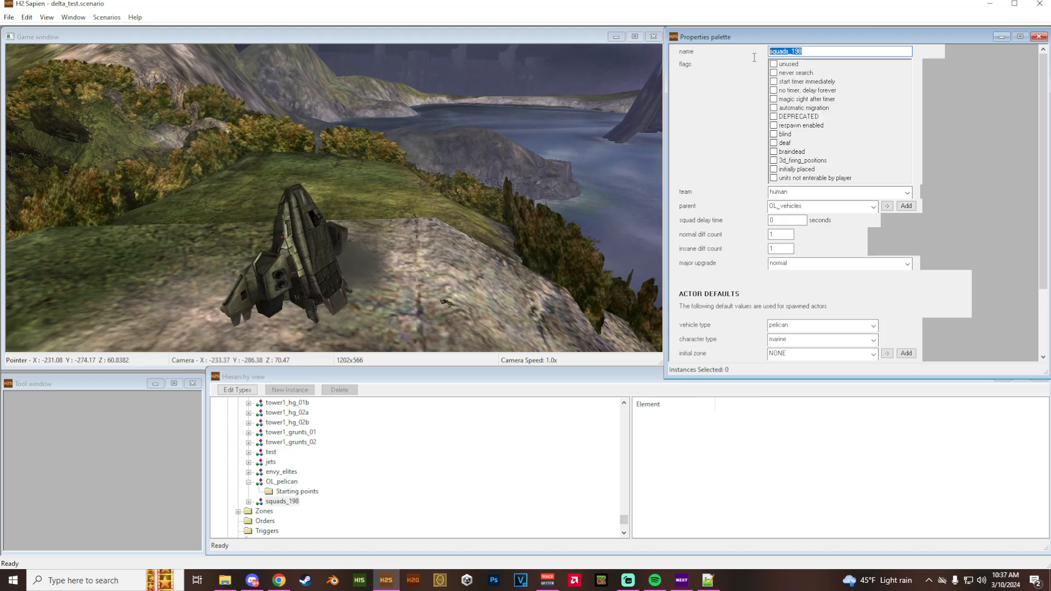
{"action": "type", "text": "OL_warthog"}
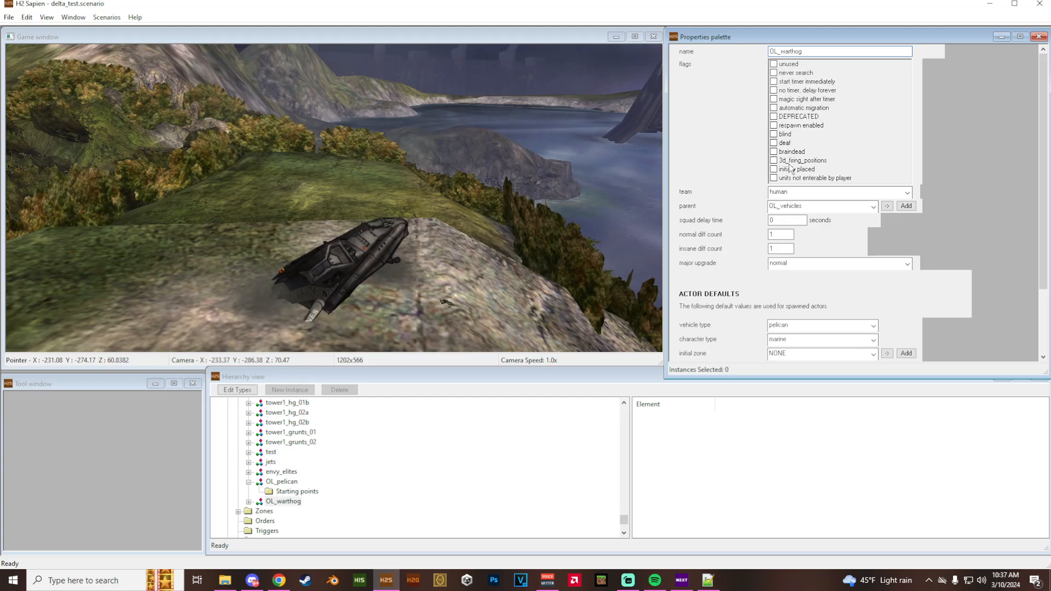
- Compare OL_warthog's settings with OL_pelican, keep its team as human, and set its default vehicle type to warthog
{"action": "left_click", "coordinate": [791, 192]}
{"action": "left_click", "coordinate": [790, 191]}
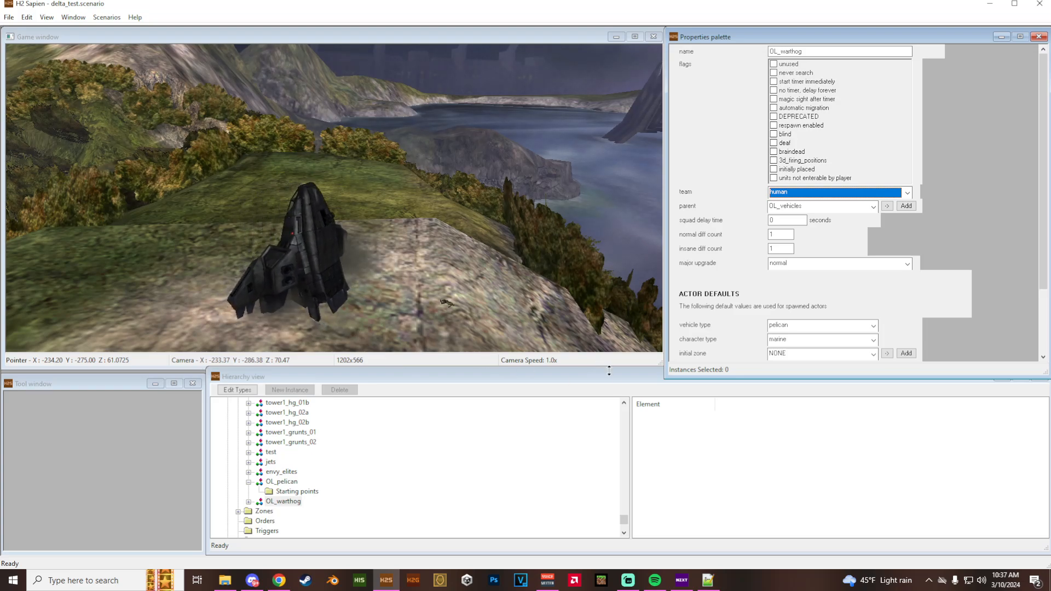
{"action": "left_click", "coordinate": [280, 483]}
{"action": "left_click", "coordinate": [284, 502]}
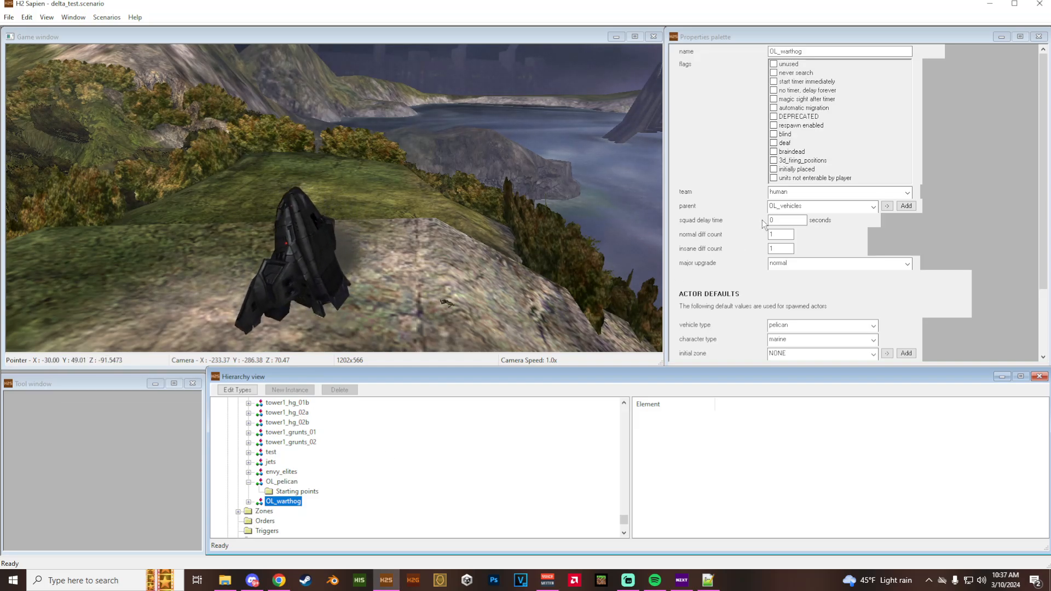
{"action": "scroll", "coordinate": [758, 218], "scroll_direction": "down", "scroll_amount": 3}
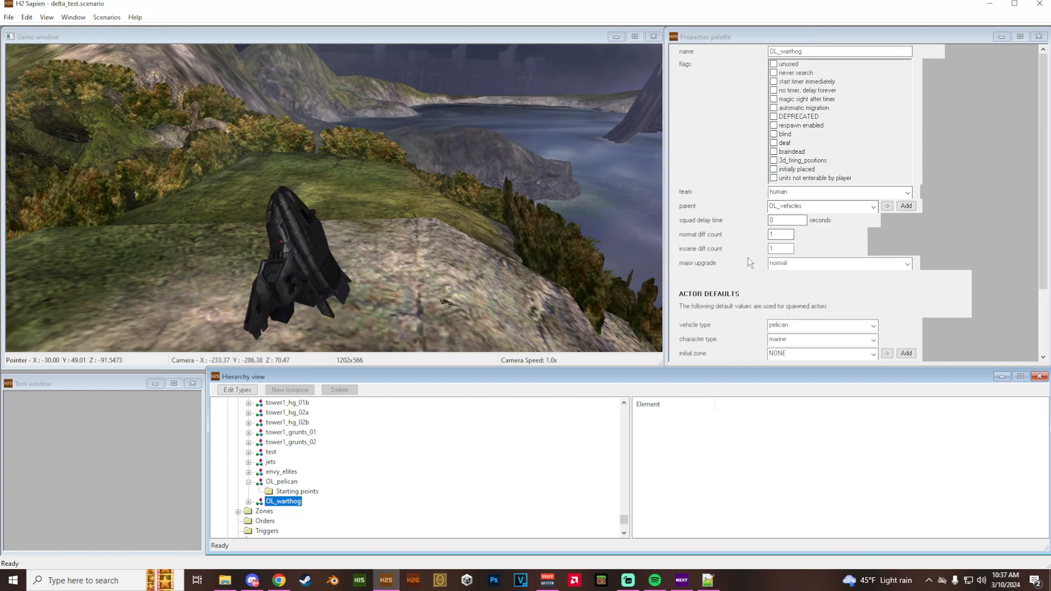
{"action": "scroll", "coordinate": [748, 261], "scroll_direction": "down", "scroll_amount": 5}
{"action": "left_click", "coordinate": [812, 241]}
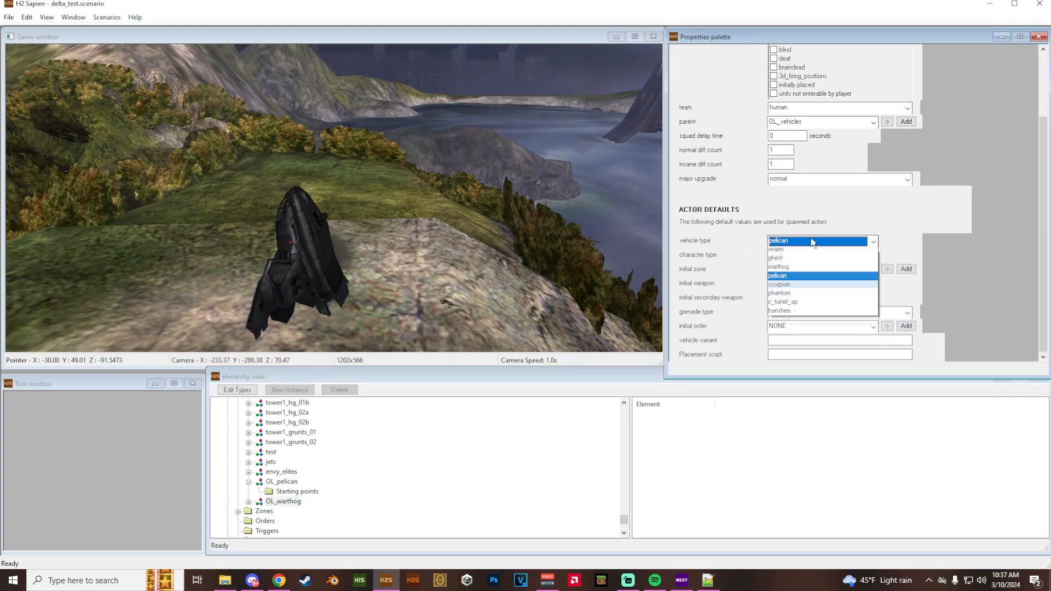
{"action": "scroll", "coordinate": [805, 268], "scroll_direction": "up", "scroll_amount": 1}
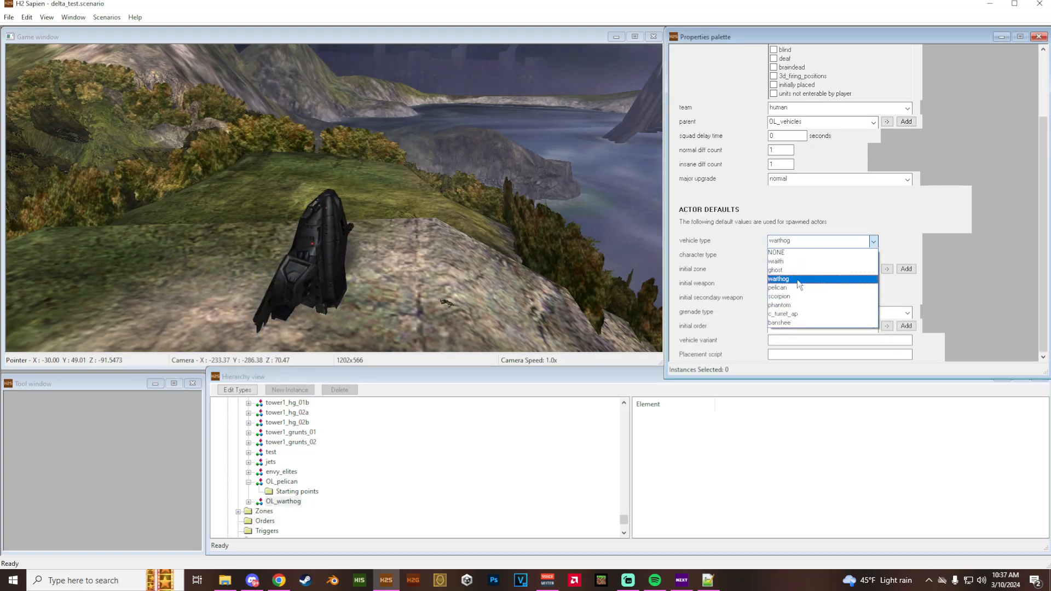
{"action": "left_click", "coordinate": [799, 283]}
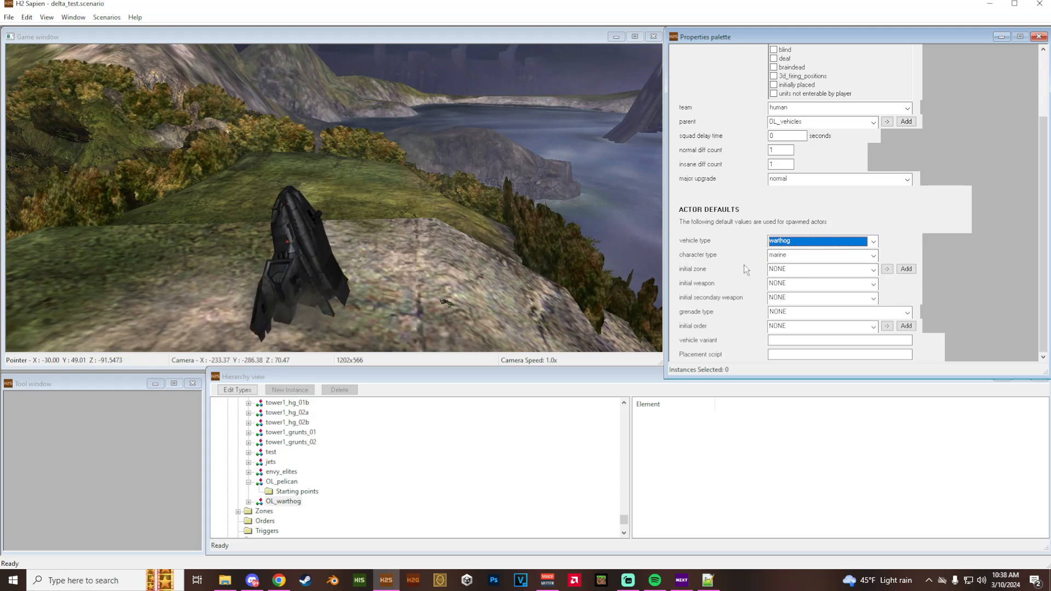
- Place a starting location for OL_warthog on the rocky ground near the Pelican, at about X -238.07, Y -279.17, Z 61.24
{"action": "double_click", "coordinate": [283, 502]}
{"action": "left_click", "coordinate": [296, 511]}
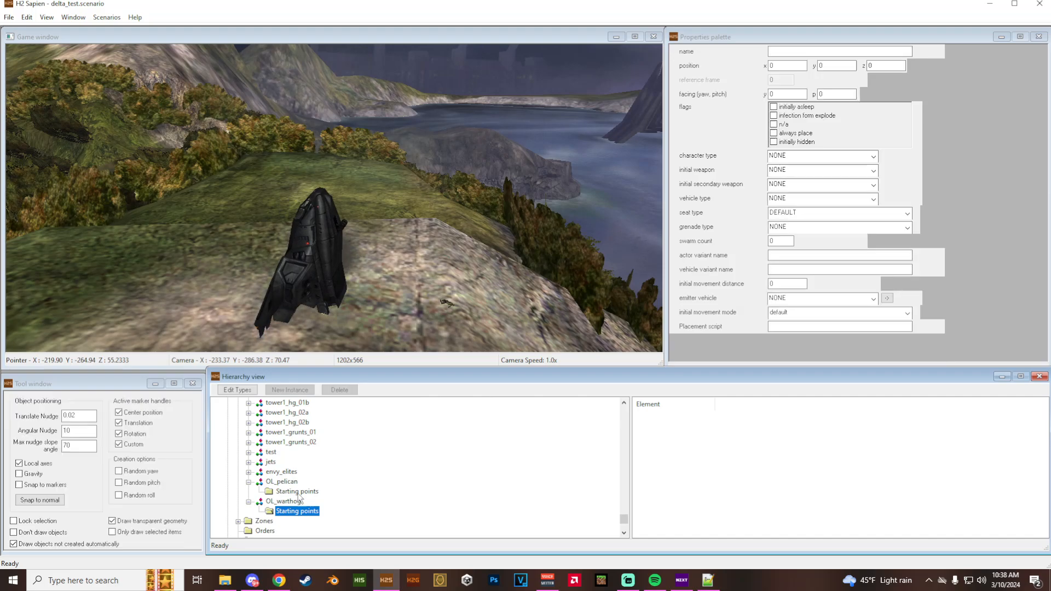
{"action": "middle_click_drag", "start_coordinate": [345, 251], "coordinate": [346, 251]}
{"action": "key", "text": "w"}
{"action": "key", "text": "f"}
{"action": "right_click", "coordinate": [346, 251]}
{"action": "left_click_drag", "start_coordinate": [340, 203], "coordinate": [340, 117]}
{"action": "middle_click_drag", "start_coordinate": [429, 241], "coordinate": [429, 242]}
{"action": "key", "text": "s"}
{"action": "left_click_drag", "start_coordinate": [329, 202], "coordinate": [307, 251]}
- Test-spawn the OL_warthog squad at its starting location and erase the squad again
{"action": "left_click", "coordinate": [290, 502]}
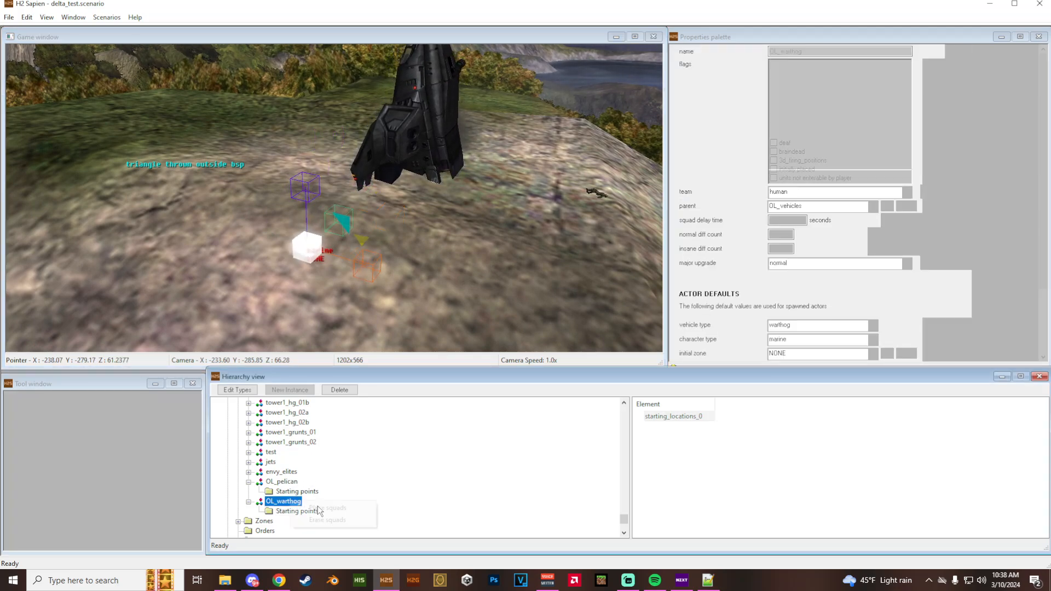
{"action": "right_click", "coordinate": [290, 501]}
{"action": "left_click", "coordinate": [320, 510]}
{"action": "left_click", "coordinate": [280, 502]}
{"action": "right_click", "coordinate": [293, 500]}
{"action": "left_click", "coordinate": [319, 519]}
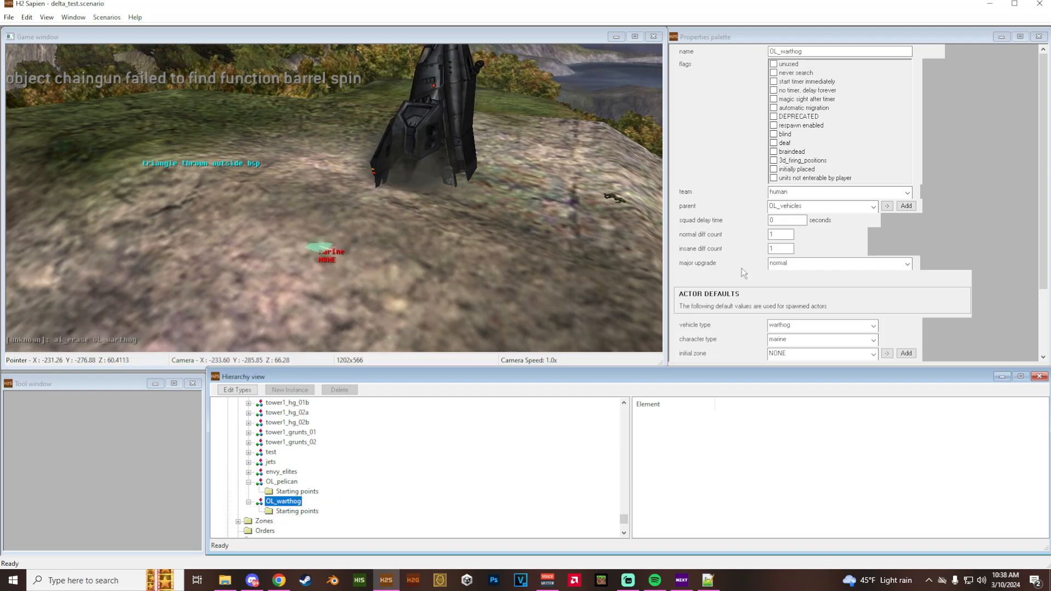
- Set the seat type of the OL_warthog squad's starting location to gunner
{"action": "left_click", "coordinate": [295, 511]}
{"action": "left_click", "coordinate": [678, 415]}
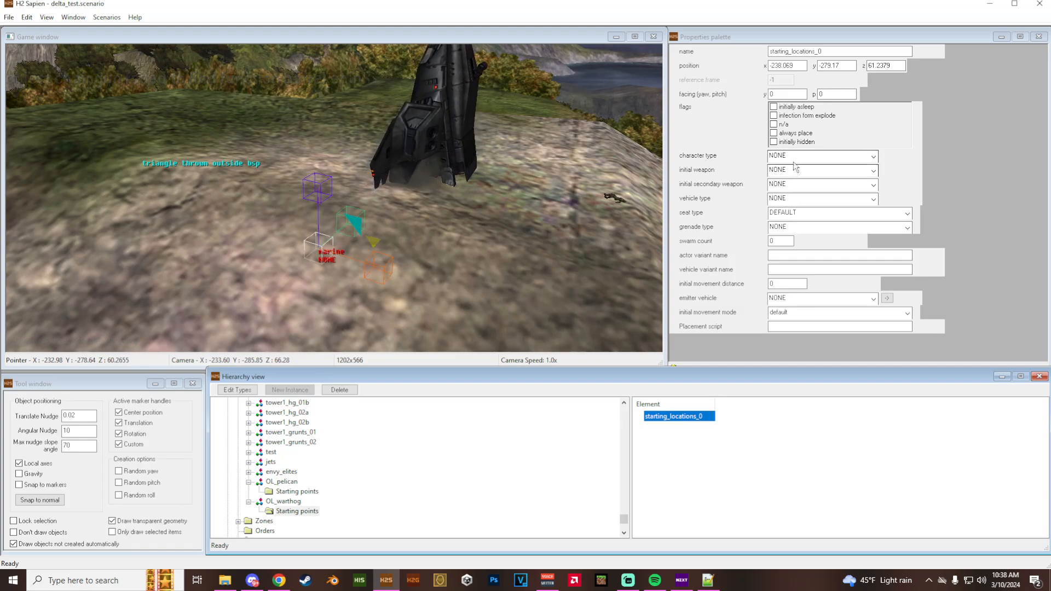
{"action": "left_click", "coordinate": [794, 214]}
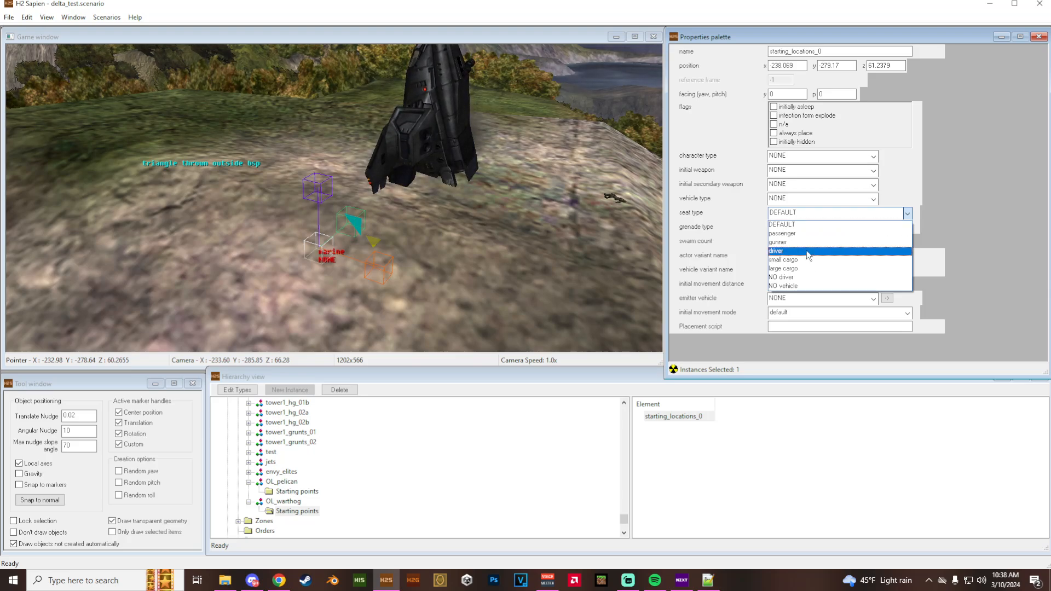
{"action": "left_click", "coordinate": [806, 241]}
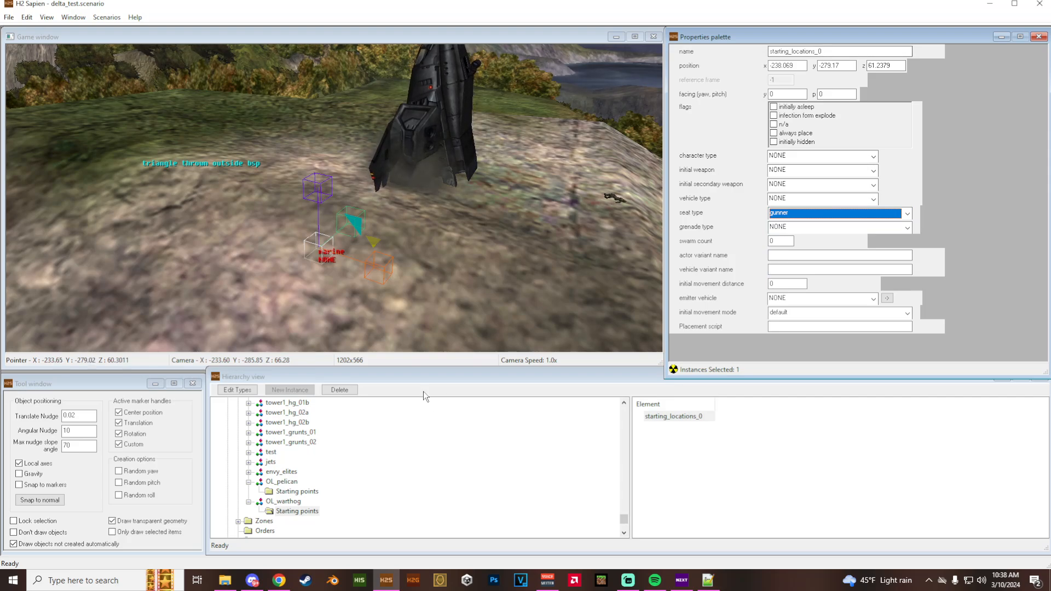
- Spawn the OL_warthog squad again and inspect the marine and the Warthog up close
{"action": "left_click", "coordinate": [289, 501]}
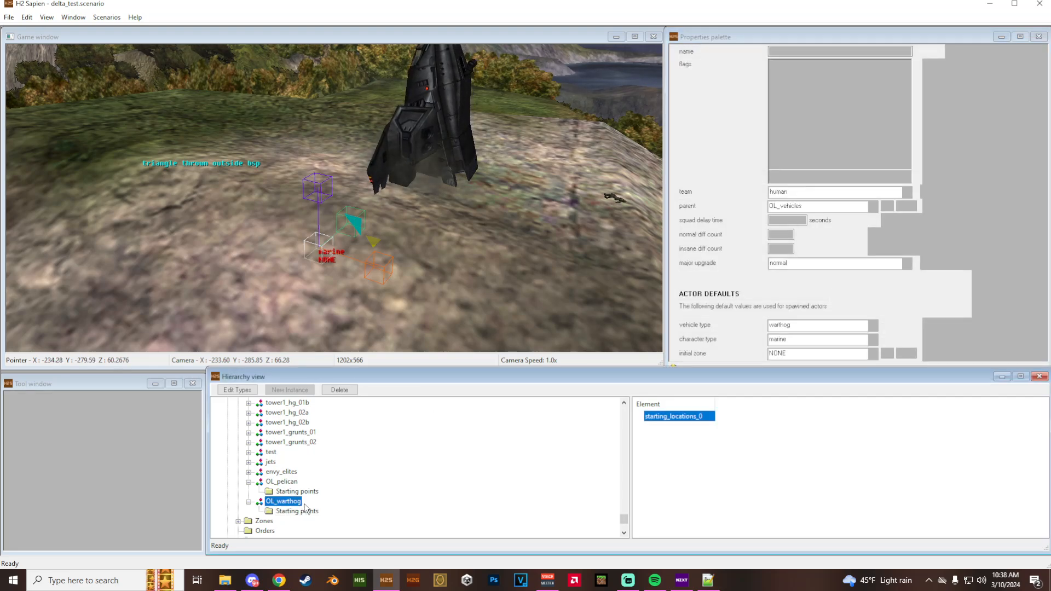
{"action": "key", "text": "w"}
{"action": "middle_click_drag", "start_coordinate": [332, 241], "coordinate": [350, 208]}
{"action": "left_click_drag", "start_coordinate": [350, 208], "coordinate": [350, 186]}
{"action": "key", "text": "w"}
{"action": "middle_click_drag", "start_coordinate": [351, 186], "coordinate": [348, 175]}
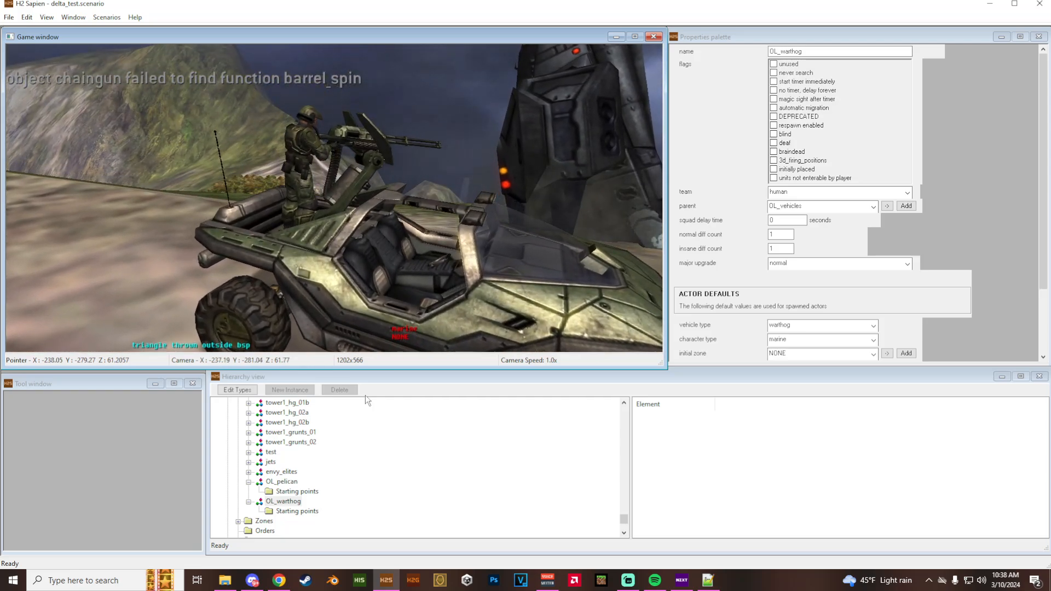
- Rename the starting location of the OL_warthog squad to hog
{"action": "left_click", "coordinate": [297, 512]}
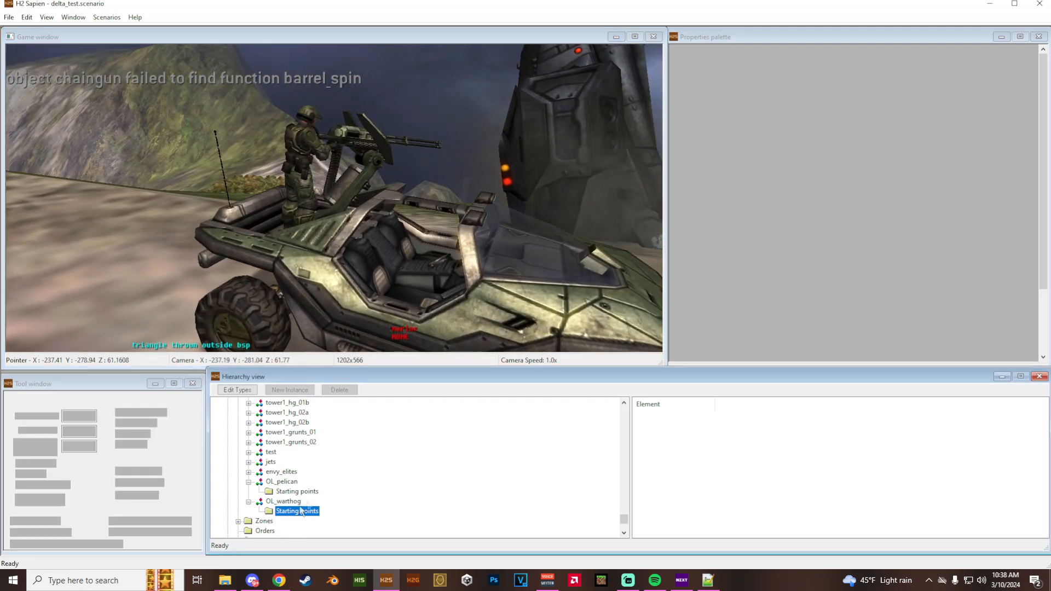
{"action": "left_click_drag", "start_coordinate": [803, 51], "coordinate": [825, 52]}
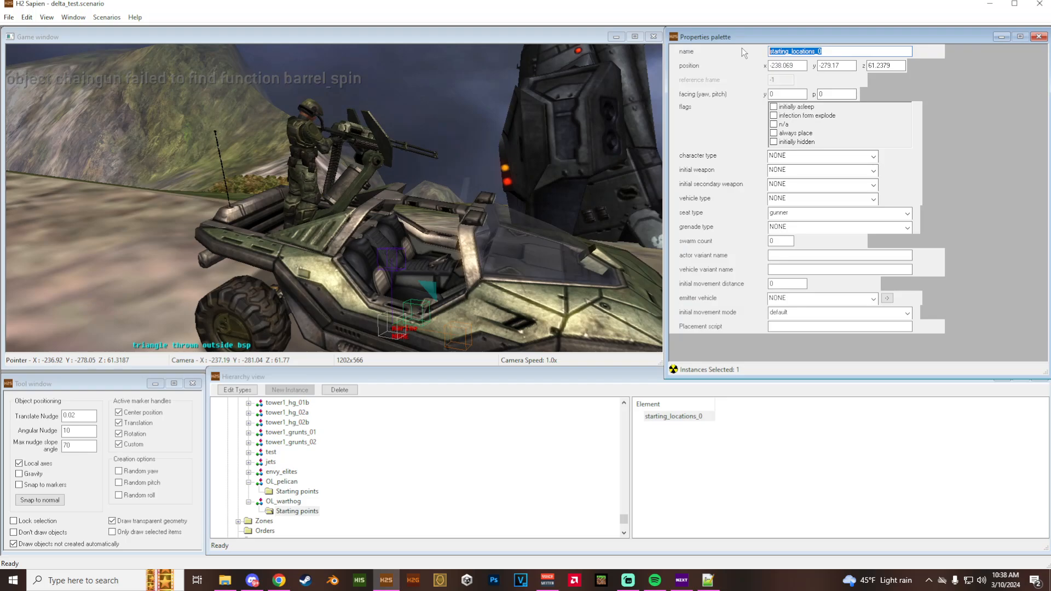
{"action": "type", "text": "hog"}
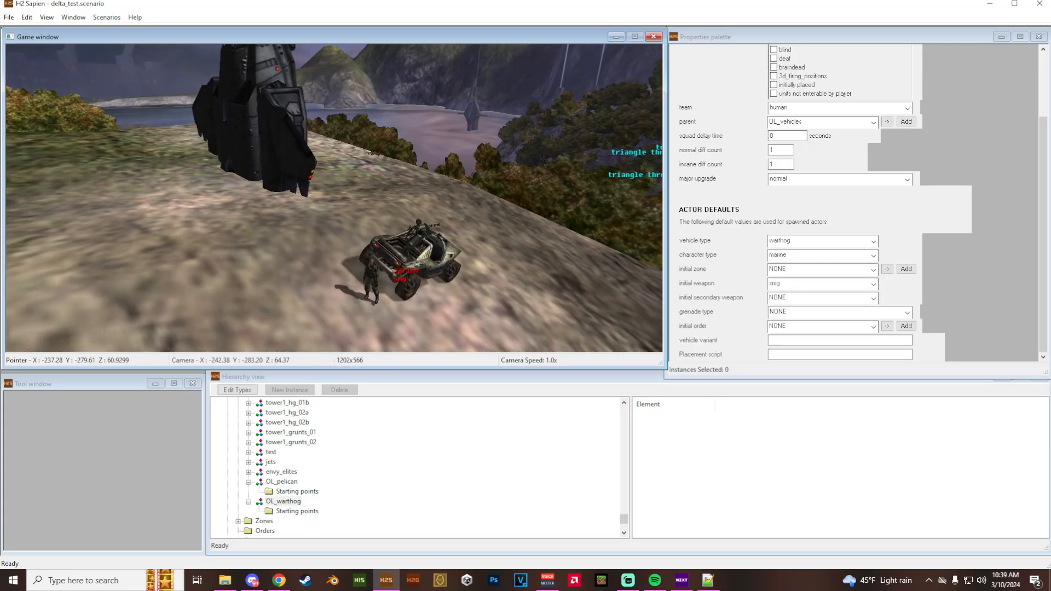
- Examine the spawned Warthog and marines and fly over the surrounding terrain of the level
{"action": "key", "text": "w"}
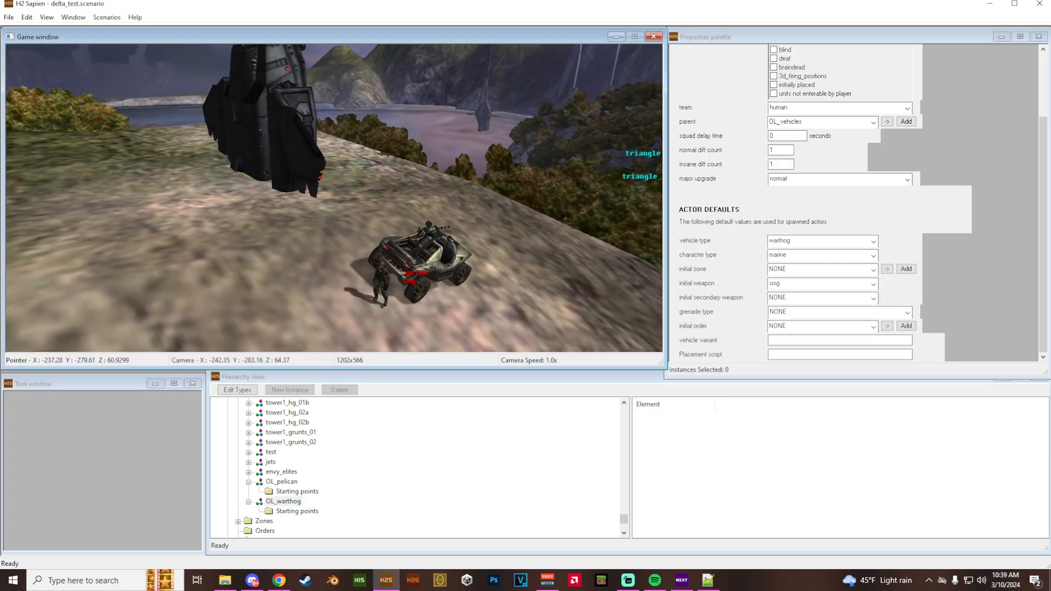
{"action": "key", "text": "w"}
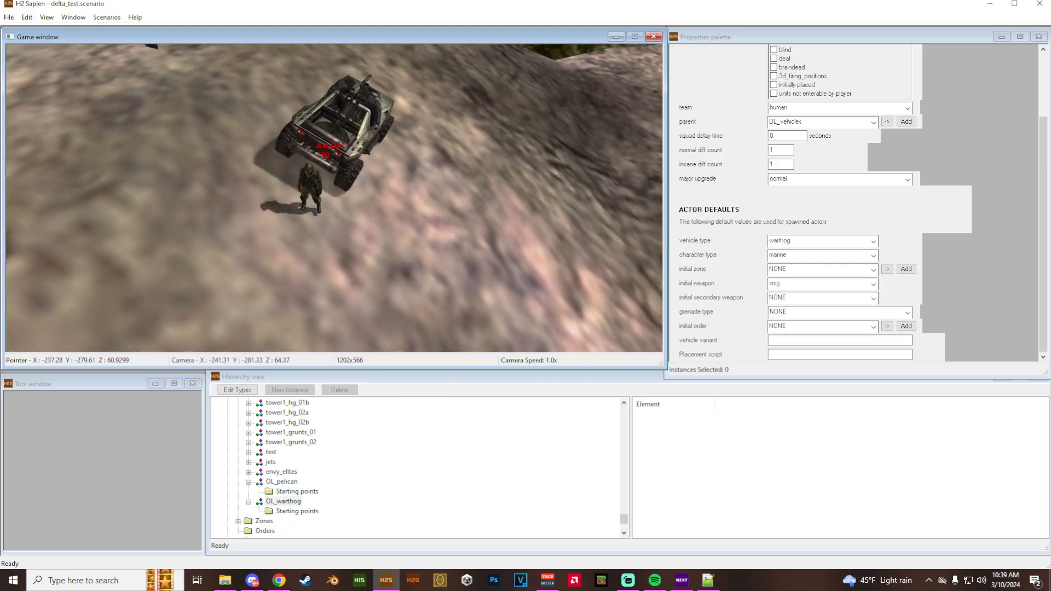
{"action": "key", "text": "w"}
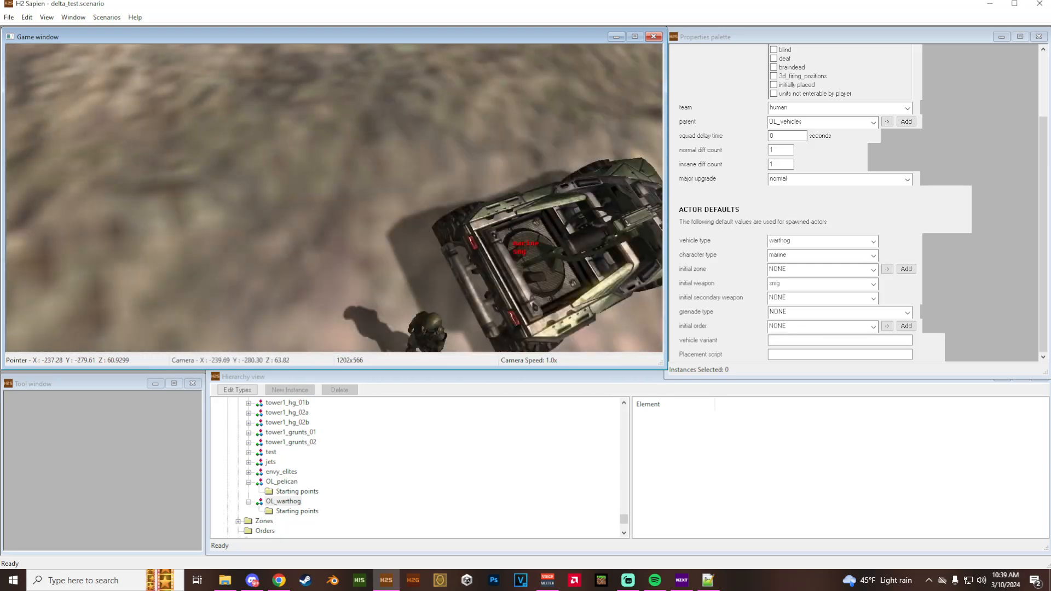
{"action": "key", "text": "r"}
{"action": "key", "text": "w"}
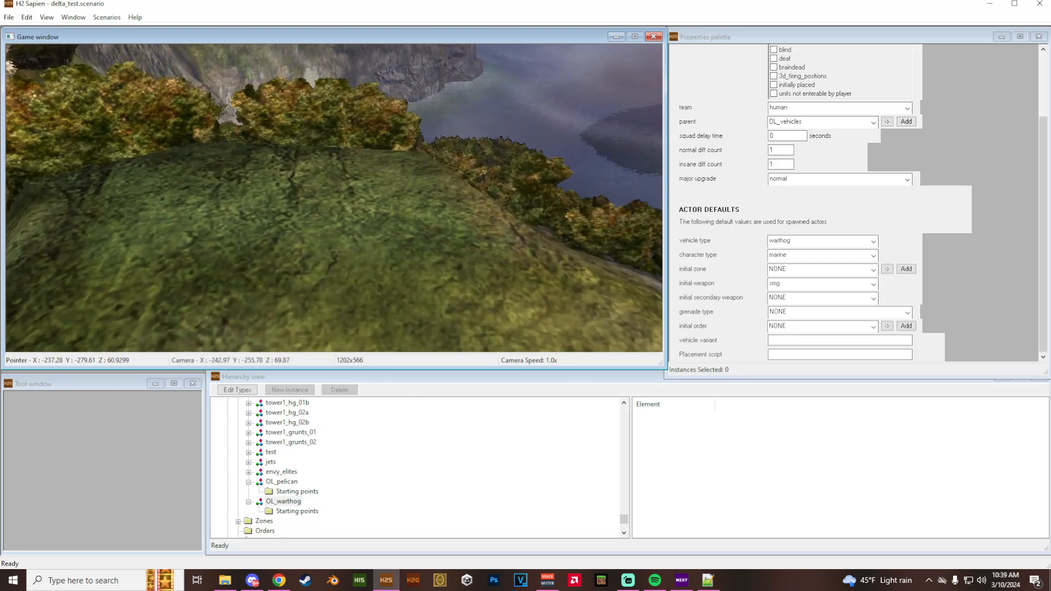
{"action": "key", "text": "f"}
{"action": "key", "text": "w"}
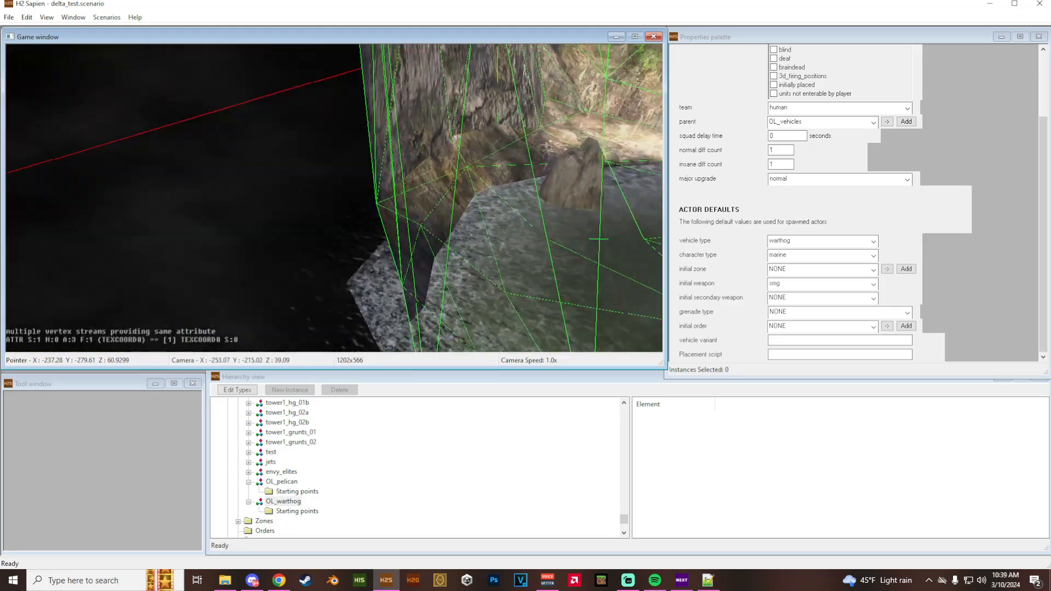
{"action": "key", "text": "w"}
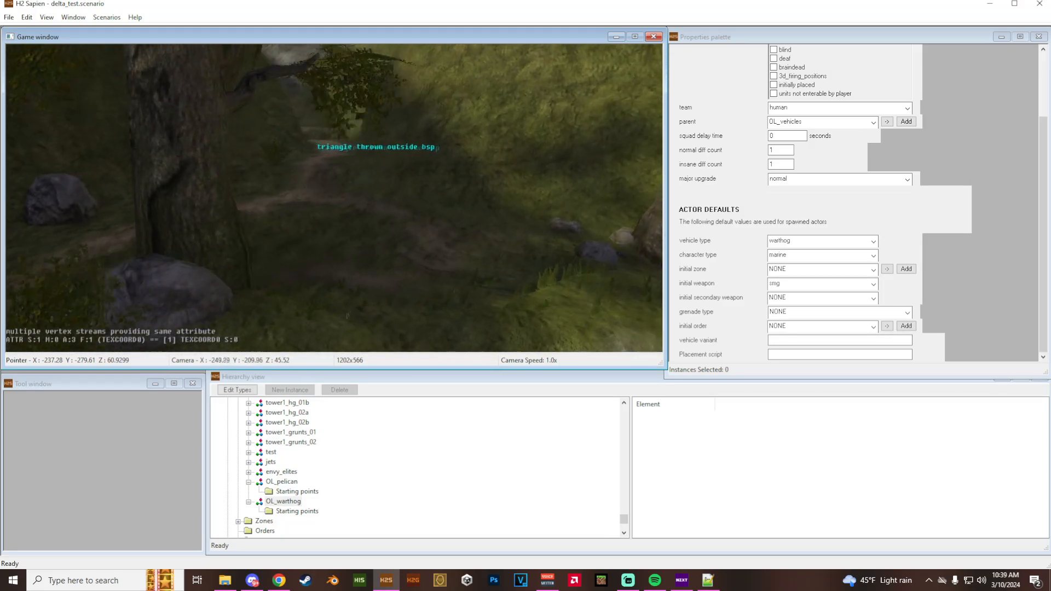
{"action": "key", "text": "r"}
{"action": "key", "text": "w"}
{"action": "key", "text": "r"}
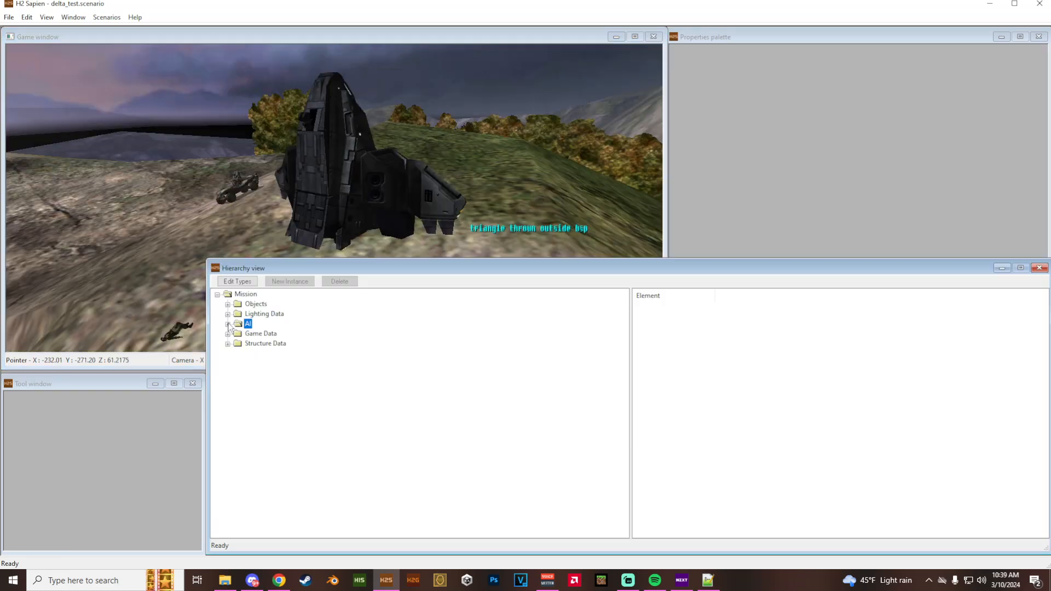
- Add a new point set to the AI script data of the scenario
{"action": "left_click", "coordinate": [238, 314]}
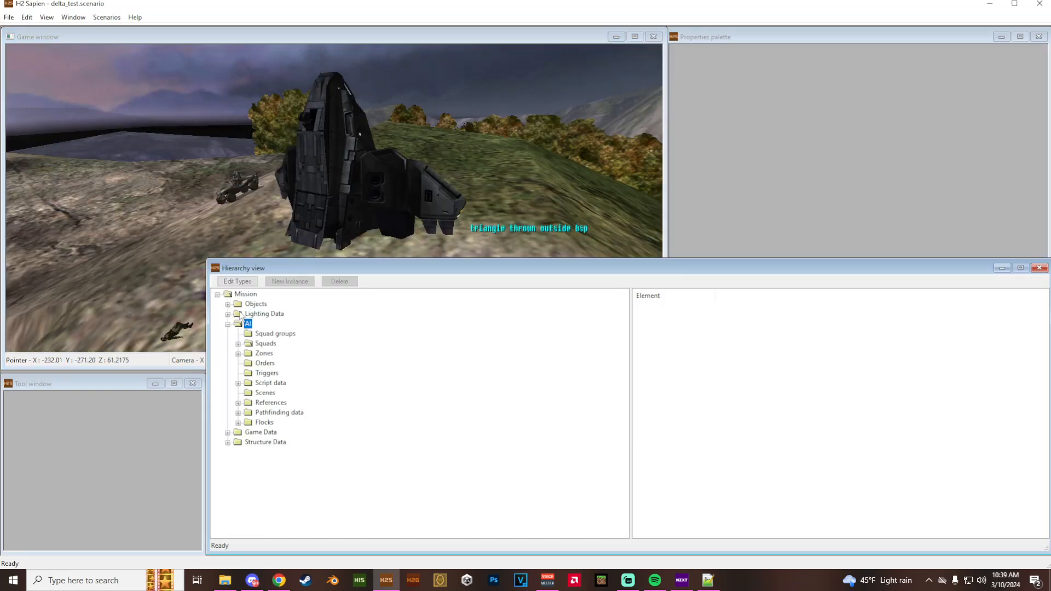
{"action": "left_click", "coordinate": [238, 344]}
{"action": "left_click", "coordinate": [239, 297]}
{"action": "left_click", "coordinate": [238, 344]}
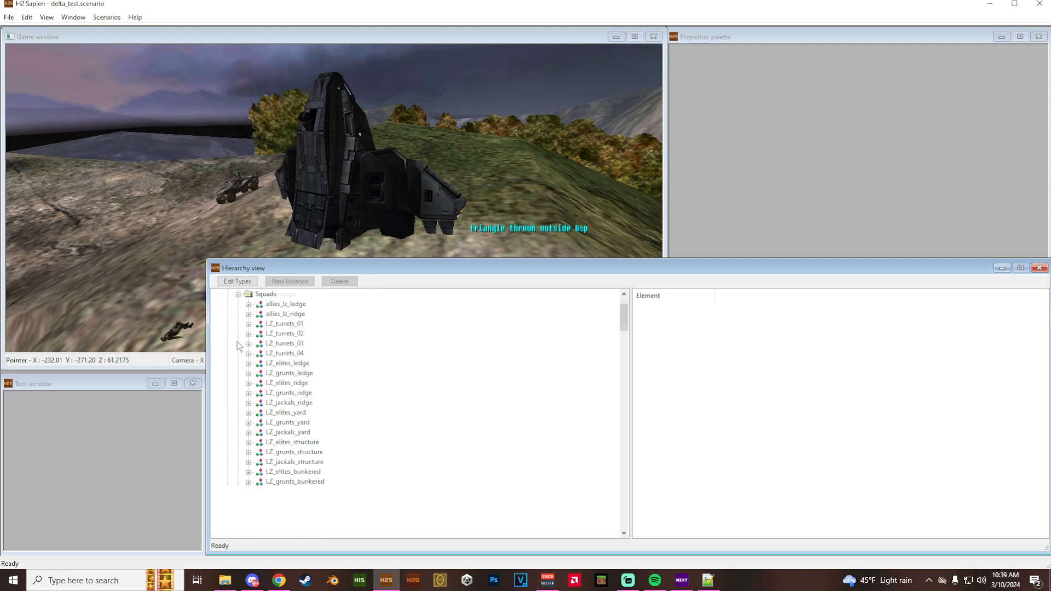
{"action": "left_click", "coordinate": [238, 295]}
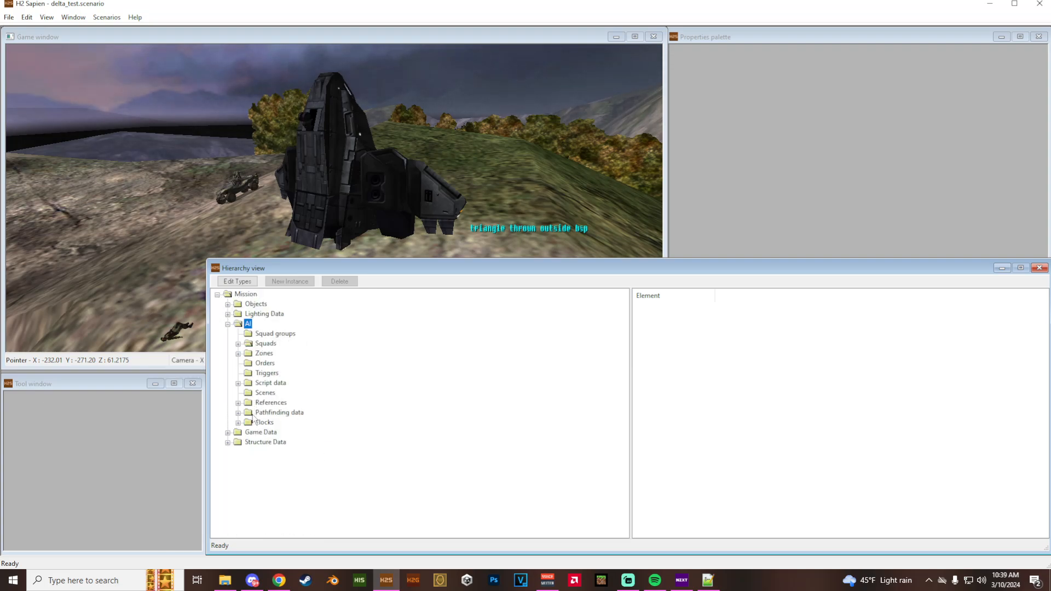
{"action": "left_click", "coordinate": [238, 383]}
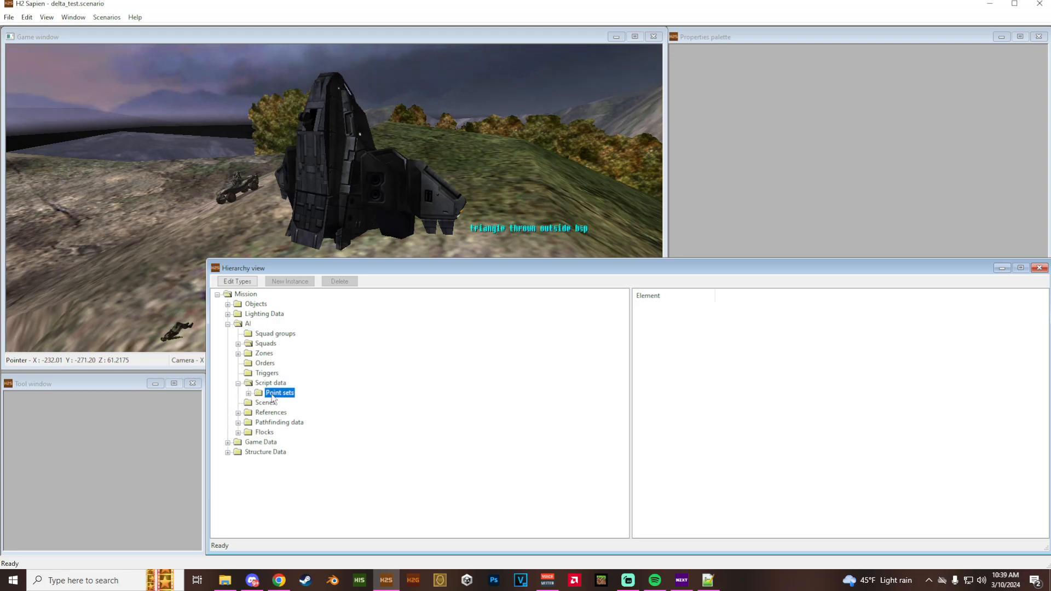
{"action": "left_click", "coordinate": [249, 393]}
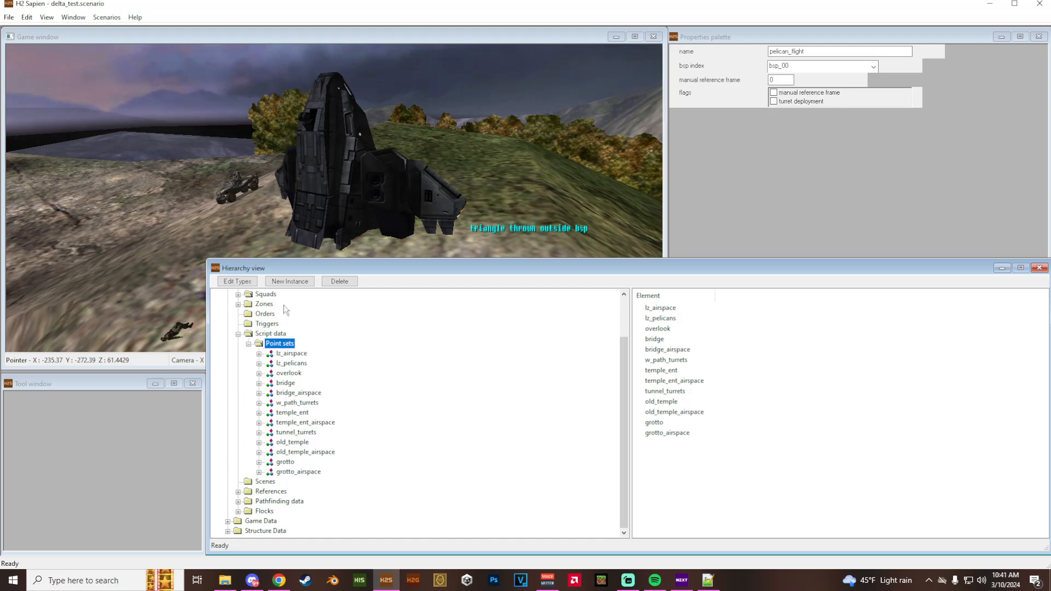
{"action": "left_click", "coordinate": [301, 282]}
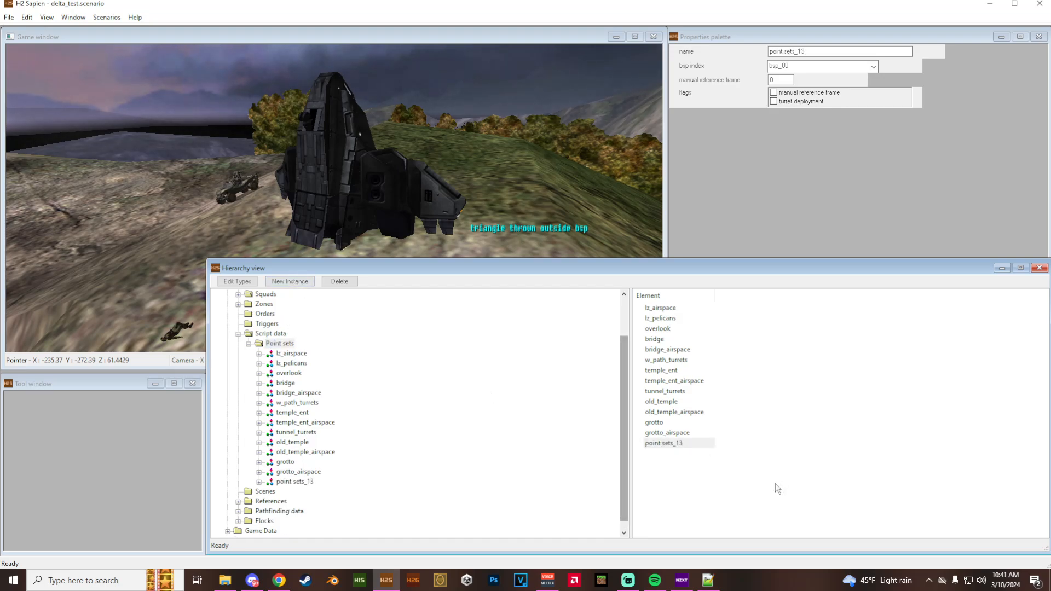
- Rename the new point set pelican_flight and select its Points folder for placing points
{"action": "left_click", "coordinate": [291, 482]}
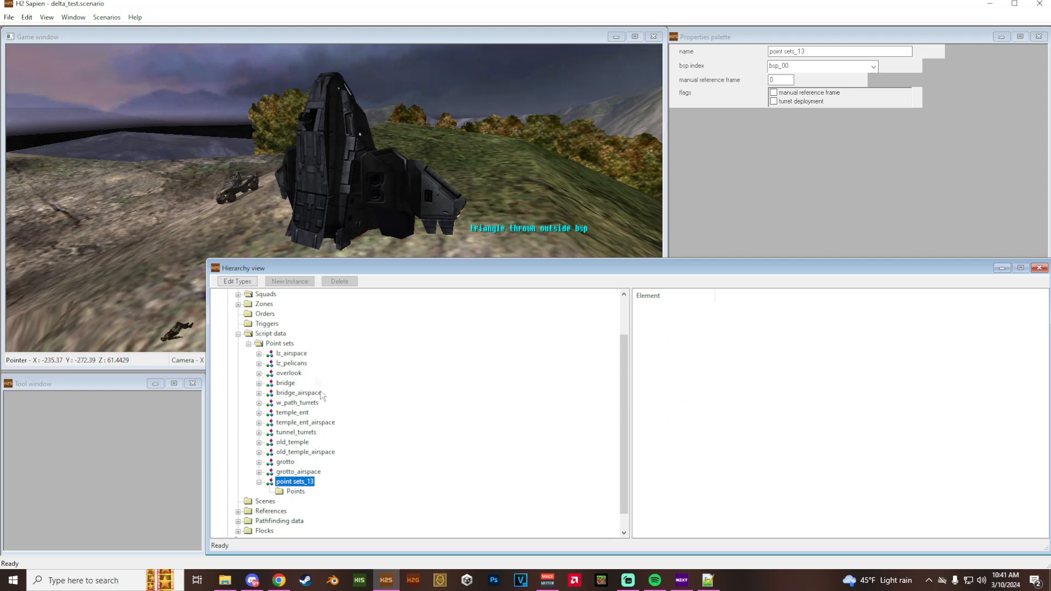
{"action": "left_click_drag", "start_coordinate": [813, 52], "coordinate": [771, 57]}
{"action": "key", "text": "BackSpace"}
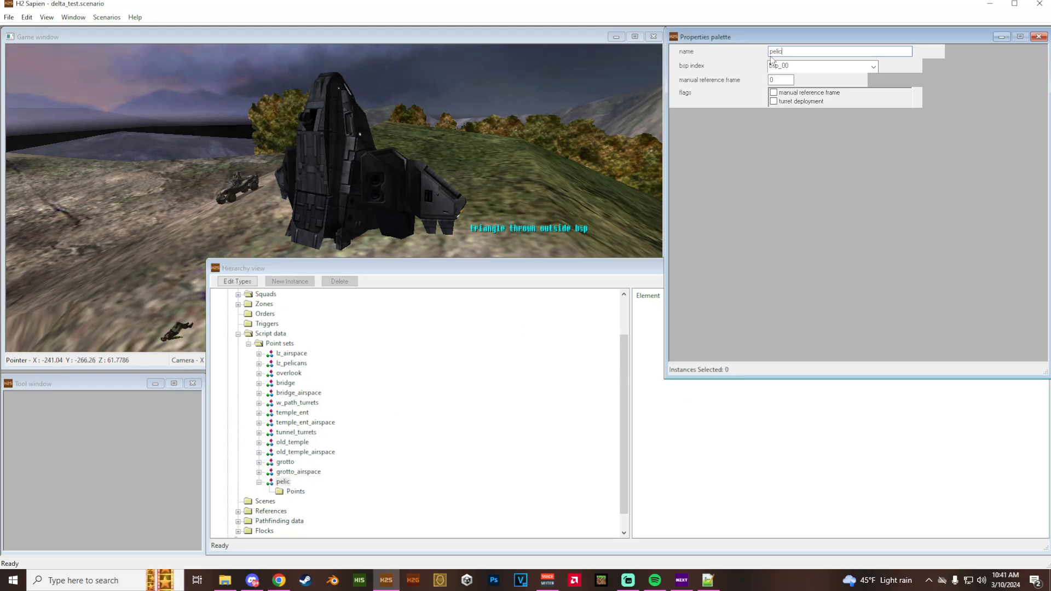
{"action": "left_click_drag", "start_coordinate": [352, 259], "coordinate": [352, 352]}
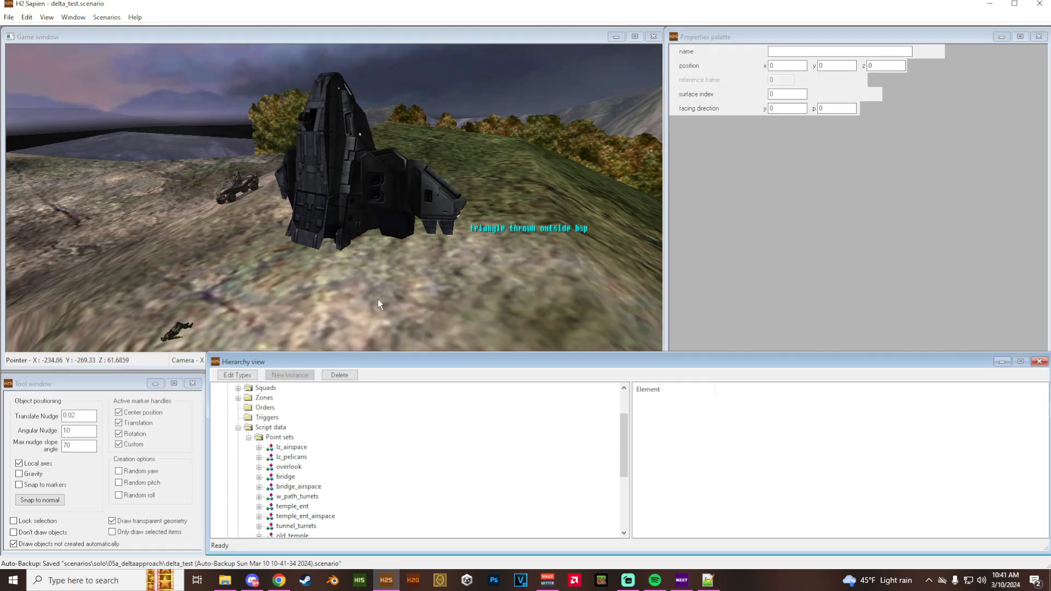
{"action": "scroll", "coordinate": [340, 456], "scroll_direction": "down", "scroll_amount": 3}
- Place the first pelican_flight point, p0, on the hillside near the spawned Pelican and raise it into the air
{"action": "middle_click_drag", "start_coordinate": [405, 256], "coordinate": [355, 330]}
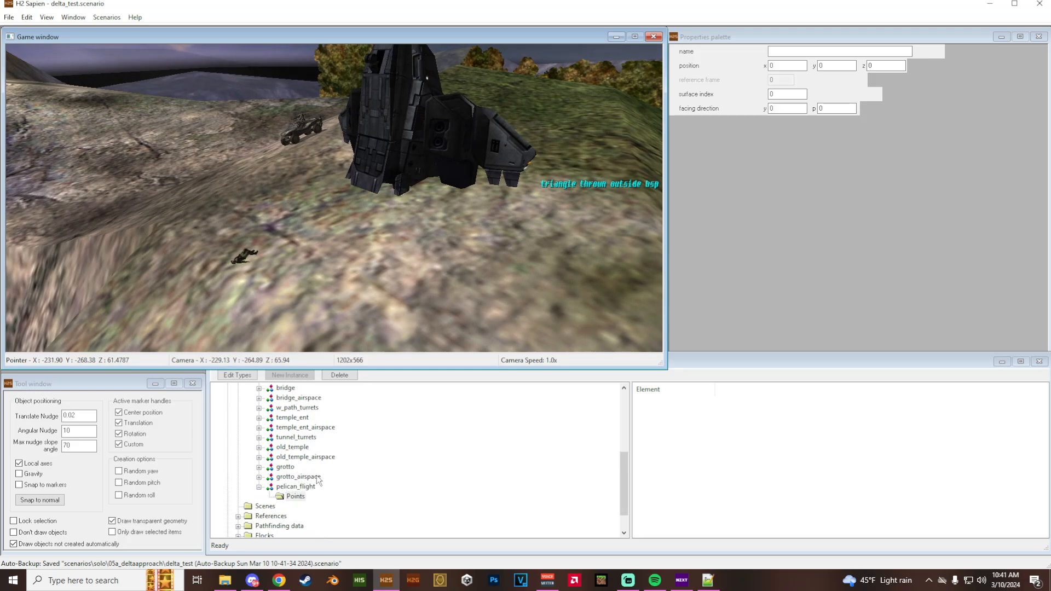
{"action": "key", "text": "a"}
{"action": "middle_click_drag", "start_coordinate": [342, 307], "coordinate": [471, 274]}
{"action": "key", "text": "w"}
{"action": "key", "text": "w"}
{"action": "key", "text": "w"}
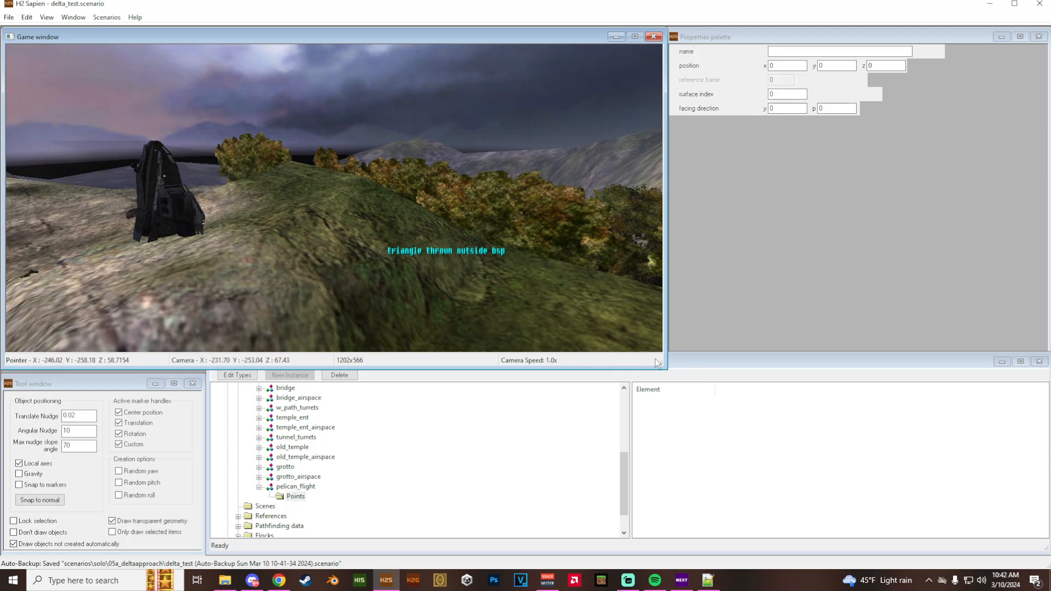
{"action": "key", "text": "a"}
{"action": "middle_click_drag", "start_coordinate": [470, 273], "coordinate": [442, 310]}
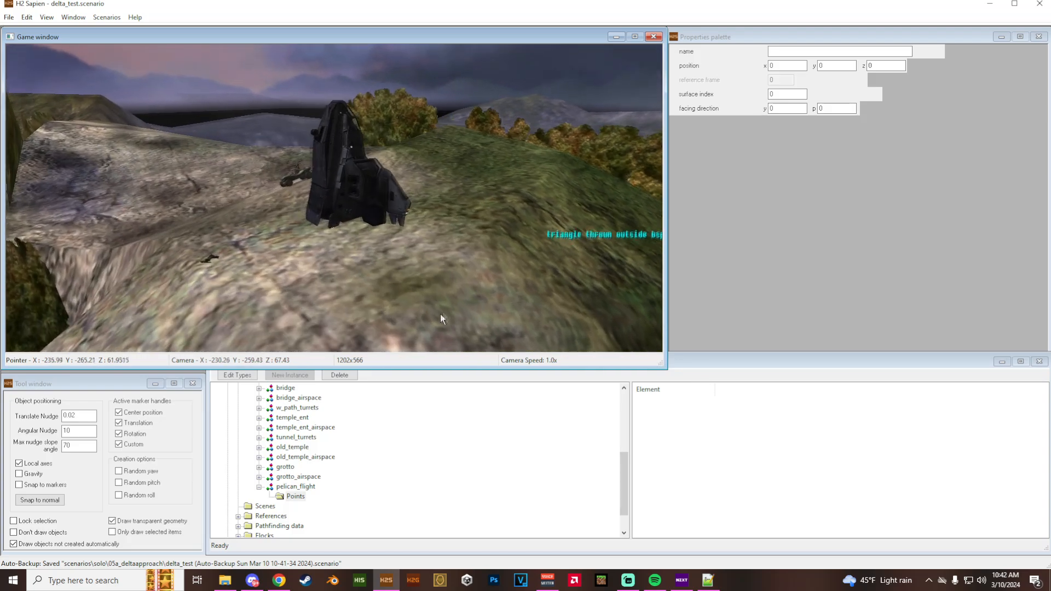
{"action": "right_click", "coordinate": [359, 265]}
{"action": "left_click_drag", "start_coordinate": [362, 202], "coordinate": [365, 73]}
- Place point p1 farther along the grassy ridge and raise it above the ground to a height of about 65.2
{"action": "key", "text": "r"}
{"action": "middle_click_drag", "start_coordinate": [402, 205], "coordinate": [427, 222]}
{"action": "key", "text": "a"}
{"action": "left_click_drag", "start_coordinate": [362, 203], "coordinate": [346, 128]}
{"action": "key", "text": "a"}
{"action": "middle_click_drag", "start_coordinate": [345, 130], "coordinate": [407, 244]}
{"action": "key", "text": "f"}
{"action": "key", "text": "w"}
{"action": "right_click", "coordinate": [359, 232]}
{"action": "left_click_drag", "start_coordinate": [354, 183], "coordinate": [370, 53]}
{"action": "middle_click_drag", "start_coordinate": [370, 54], "coordinate": [293, 55]}
{"action": "key", "text": "d"}
{"action": "key", "text": "w"}
{"action": "left_click_drag", "start_coordinate": [356, 152], "coordinate": [353, 116]}
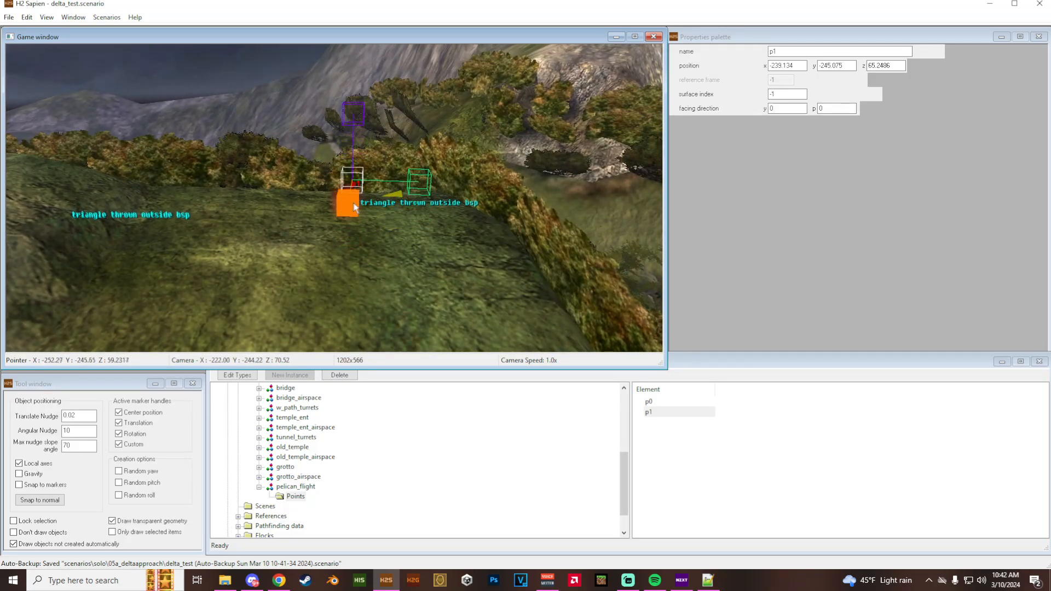
- Place point p5 beyond p4 in the wooded valley and raise it above the ground to a height of about 46
{"action": "key", "text": "w"}
{"action": "middle_click_drag", "start_coordinate": [400, 296], "coordinate": [504, 334]}
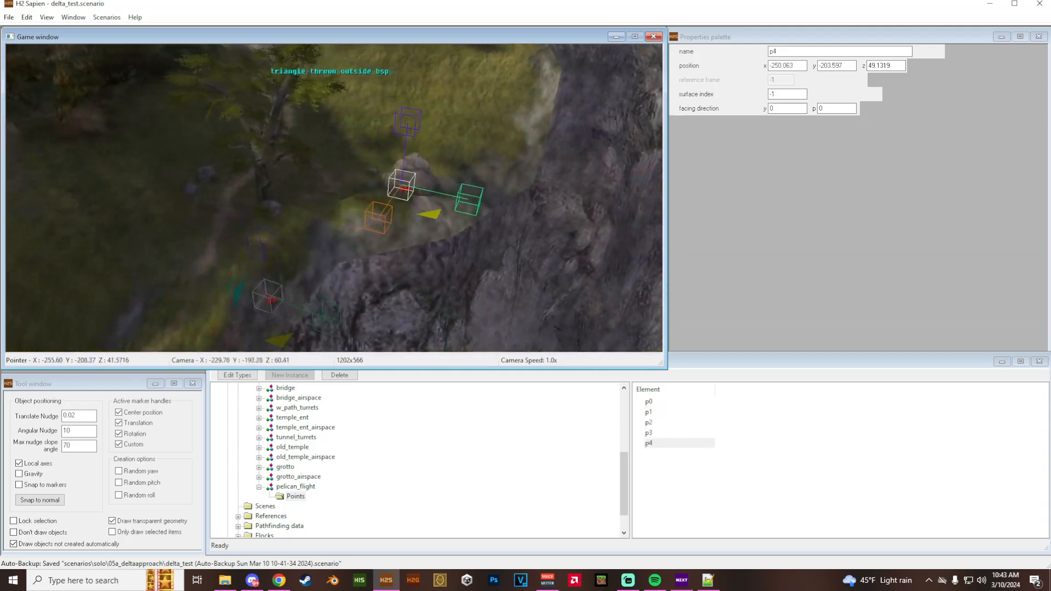
{"action": "key", "text": "w"}
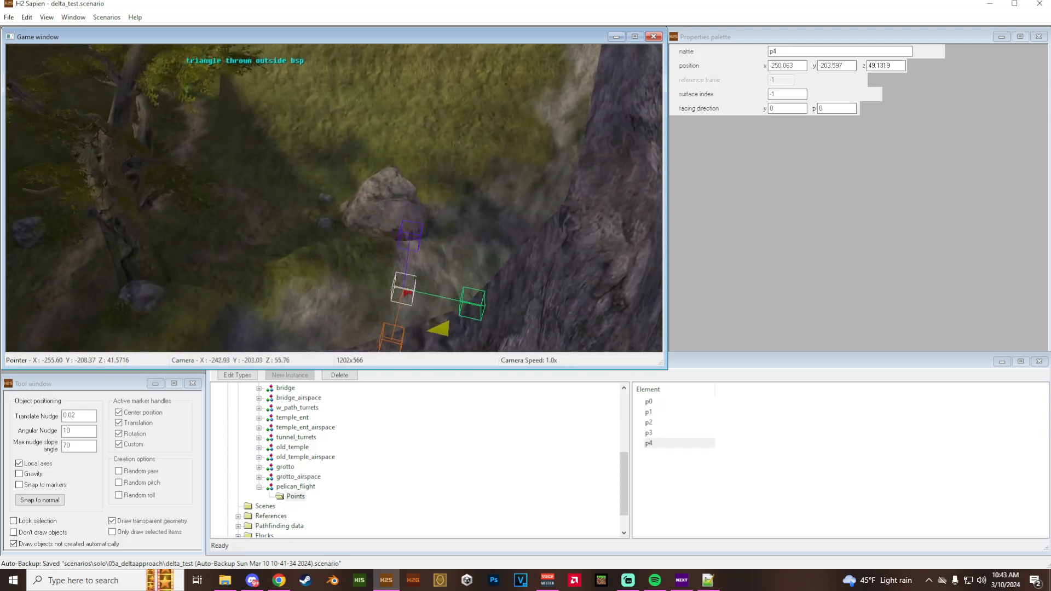
{"action": "key", "text": "w"}
{"action": "mouse_move", "coordinate": [351, 230]}
{"action": "middle_mouse_down"}
{"action": "mouse_move", "coordinate": [323, 246]}
{"action": "mouse_move", "coordinate": [310, 241]}
{"action": "mouse_move", "coordinate": [336, 246]}
{"action": "middle_mouse_up"}
{"action": "right_click", "coordinate": [349, 226]}
{"action": "left_click_drag", "start_coordinate": [359, 179], "coordinate": [350, 85]}
{"action": "middle_click_drag", "start_coordinate": [350, 85], "coordinate": [276, 73]}
{"action": "key", "text": "d"}
{"action": "left_click_drag", "start_coordinate": [343, 196], "coordinate": [343, 171]}
- Place point p6 above the dirt path past p5 and raise it to a height of about 47
{"action": "left_click_drag", "start_coordinate": [294, 238], "coordinate": [376, 183]}
{"action": "middle_click_drag", "start_coordinate": [377, 183], "coordinate": [315, 212]}
{"action": "key", "text": "a"}
{"action": "key", "text": "w"}
{"action": "right_click", "coordinate": [315, 211]}
{"action": "left_click_drag", "start_coordinate": [310, 154], "coordinate": [340, 72]}
{"action": "key", "text": "a"}
{"action": "middle_click_drag", "start_coordinate": [340, 72], "coordinate": [334, 47]}
{"action": "key", "text": "w"}
{"action": "left_click_drag", "start_coordinate": [388, 243], "coordinate": [402, 111]}
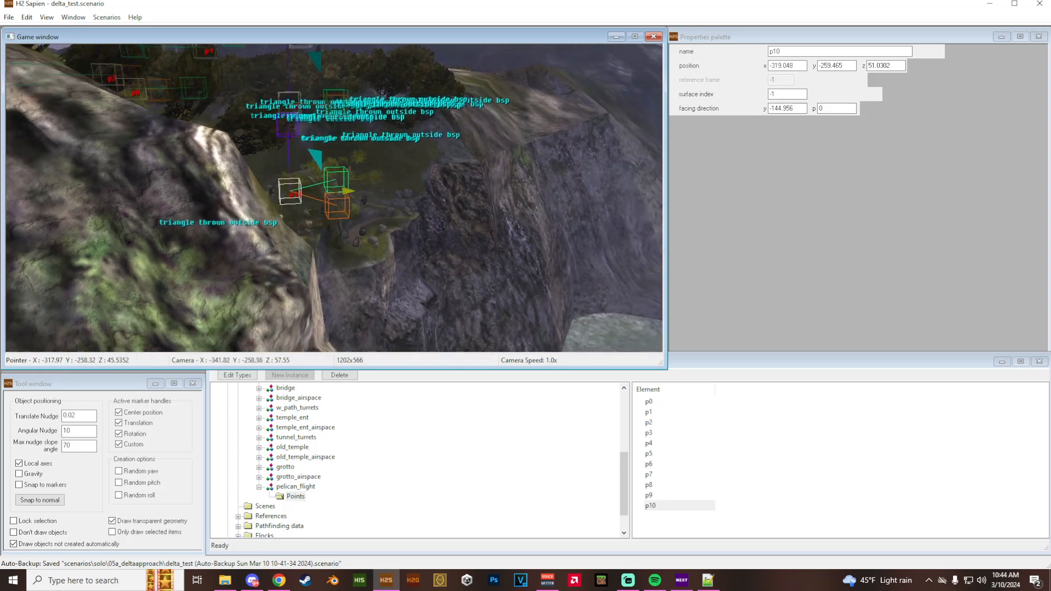
- Extend the Pelican's flight path beyond p6 with further points up to p11 near the rock wall
{"action": "key", "text": "d"}
{"action": "middle_click_drag", "start_coordinate": [348, 192], "coordinate": [241, 202]}
{"action": "key", "text": "s"}
{"action": "middle_click_drag", "start_coordinate": [351, 238], "coordinate": [296, 238]}
{"action": "right_click", "coordinate": [296, 237]}
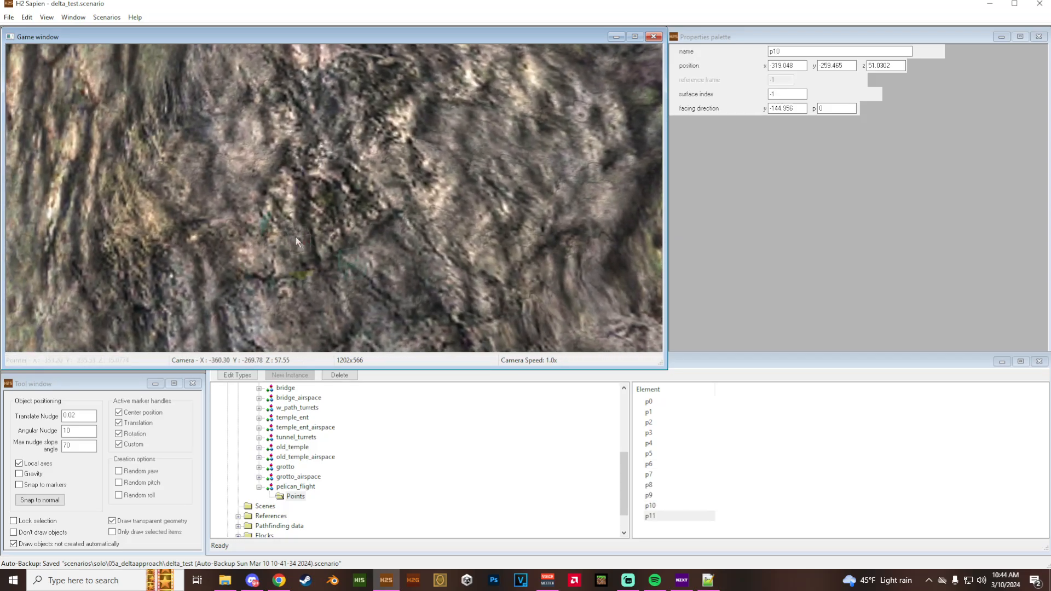
- Go to point p5 and examine its position beside the tree and dirt path from several angles
{"action": "middle_click_drag", "start_coordinate": [365, 282], "coordinate": [559, 252]}
{"action": "key", "text": "a"}
{"action": "key", "text": "w"}
{"action": "key", "text": "r"}
{"action": "double_click", "coordinate": [649, 454]}
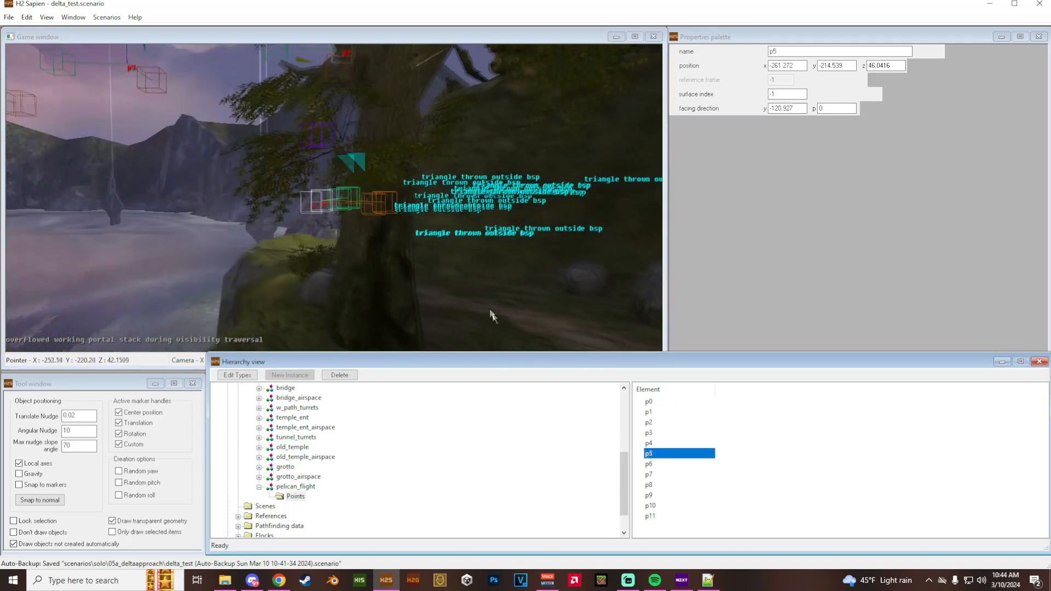
{"action": "key", "text": "a"}
{"action": "middle_click_drag", "start_coordinate": [334, 198], "coordinate": [490, 227]}
{"action": "key", "text": "s"}
{"action": "key", "text": "a"}
{"action": "key", "text": "s"}
{"action": "middle_click_drag", "start_coordinate": [465, 294], "coordinate": [451, 314]}
{"action": "key", "text": "w"}
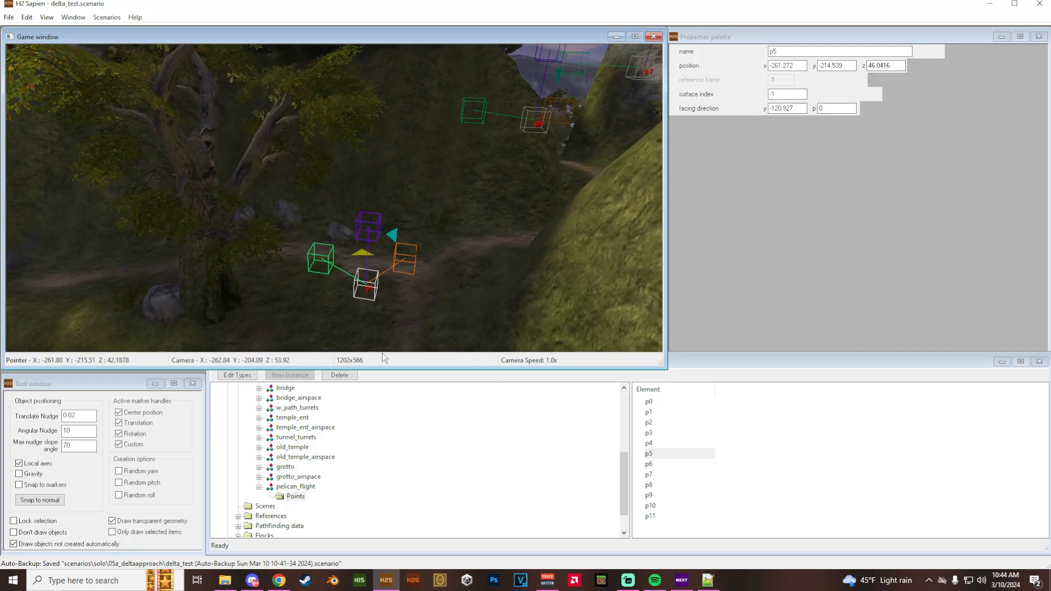
- Save the scenario and open the data folder inside the H2EK directory in File Explorer
{"action": "key", "text": "ctrl+s"}
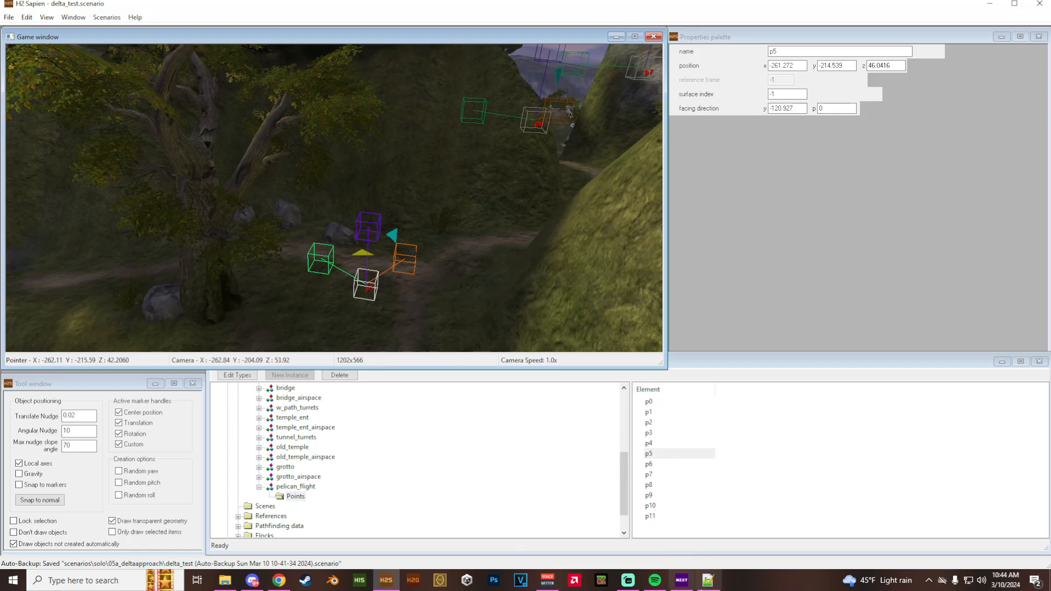
{"action": "key", "text": "alt+Tab"}
{"action": "mouse_move", "coordinate": [460, 73]}
{"action": "left_mouse_down"}
{"action": "mouse_move", "coordinate": [448, 48]}
{"action": "mouse_move", "coordinate": [465, 73]}
{"action": "left_mouse_up"}
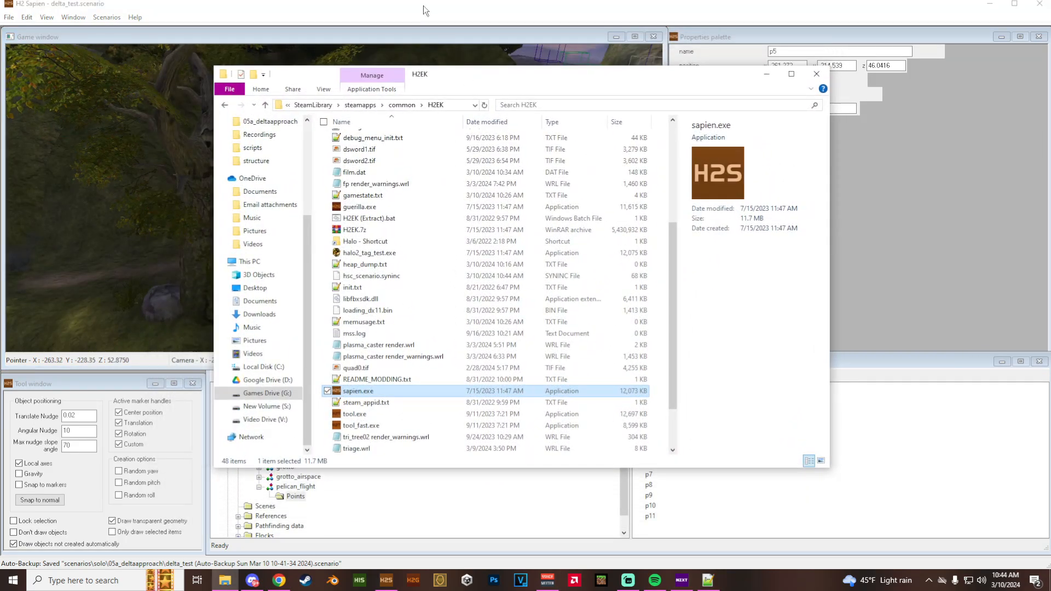
{"action": "scroll", "coordinate": [364, 337], "scroll_direction": "up", "scroll_amount": 5}
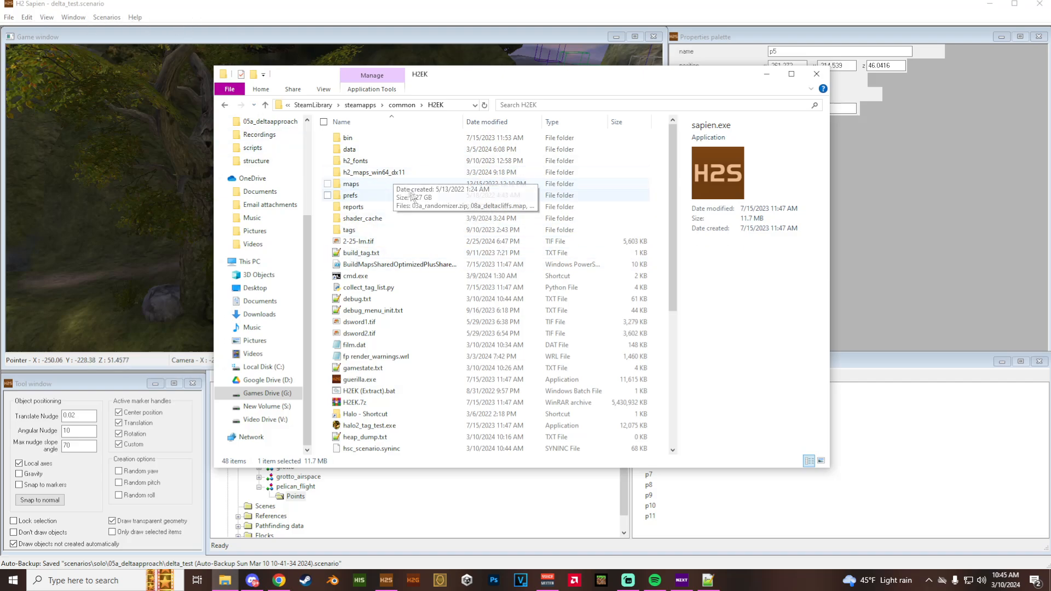
{"action": "left_click", "coordinate": [391, 153]}
{"action": "double_click", "coordinate": [391, 152]}
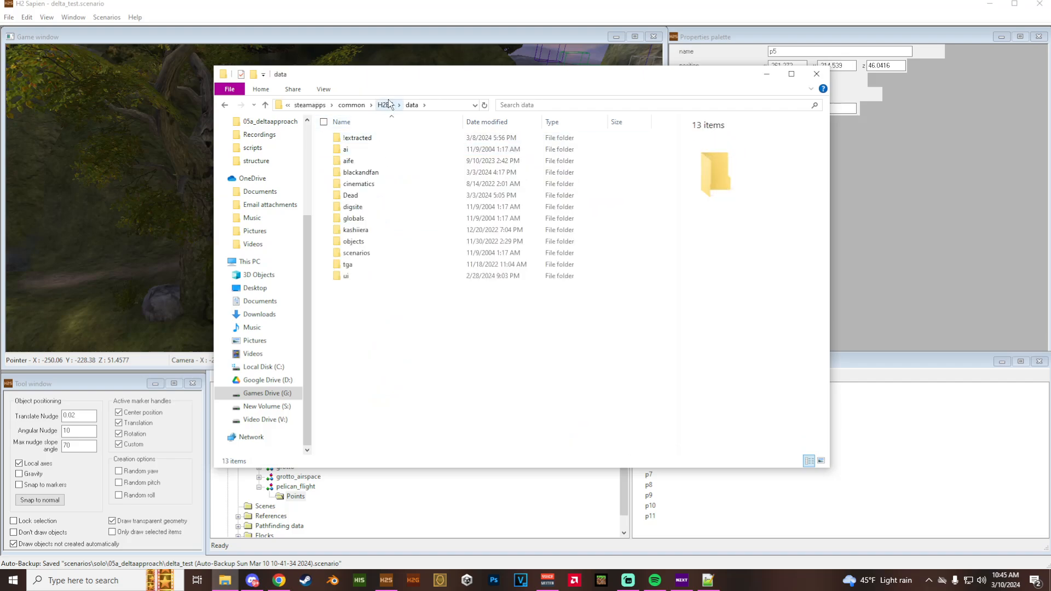
- Open delta_test_mission.hsc from scenarios\solo\05a_deltaapproach\scripts in Notepad++
{"action": "double_click", "coordinate": [371, 253]}
{"action": "left_click", "coordinate": [377, 169]}
{"action": "double_click", "coordinate": [378, 172]}
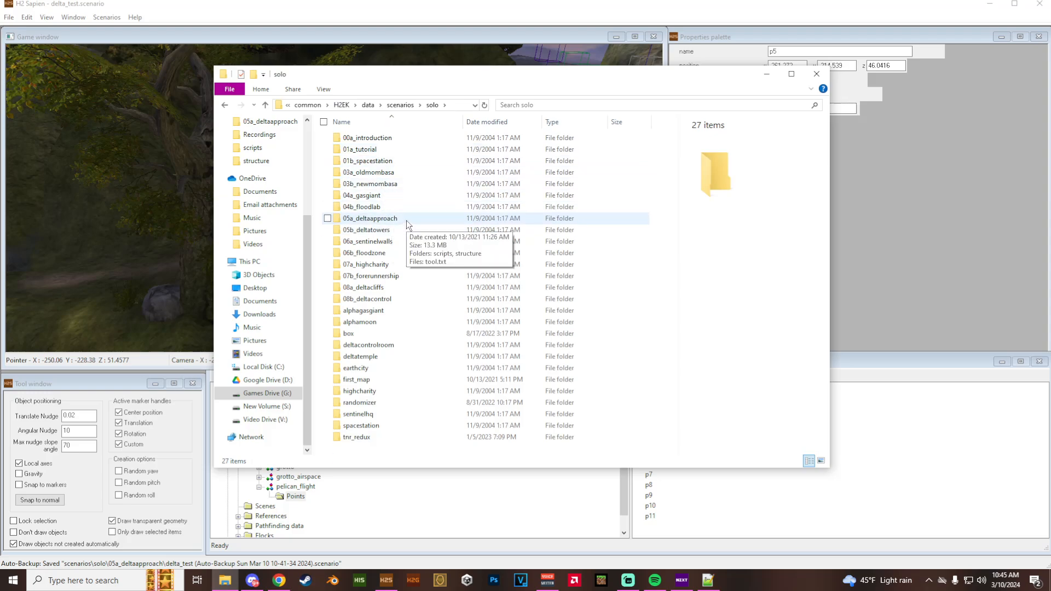
{"action": "double_click", "coordinate": [406, 219]}
{"action": "double_click", "coordinate": [394, 137]}
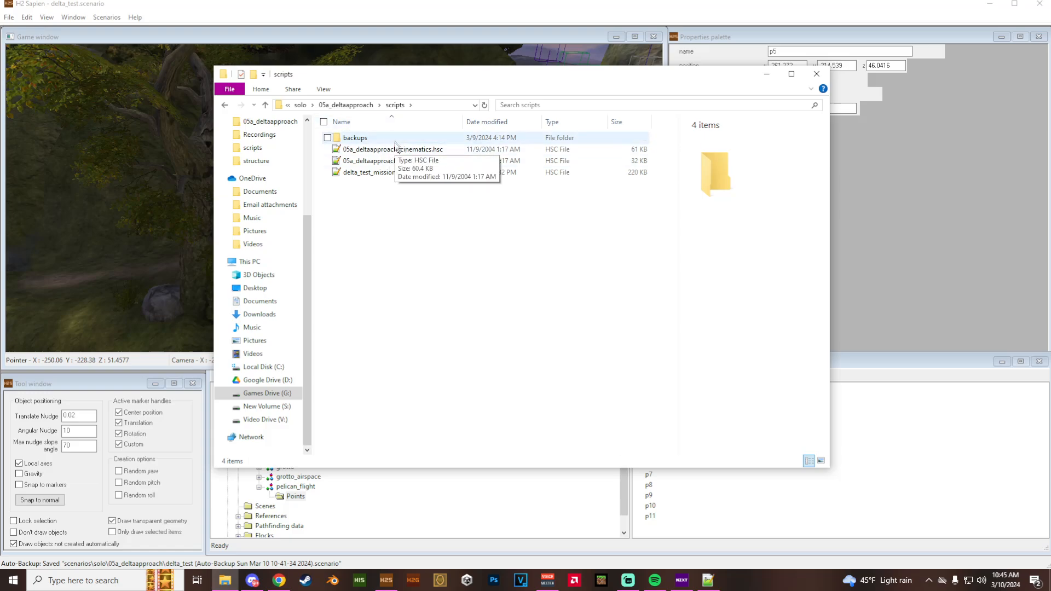
{"action": "double_click", "coordinate": [393, 137]}
{"action": "key", "text": "alt+Left"}
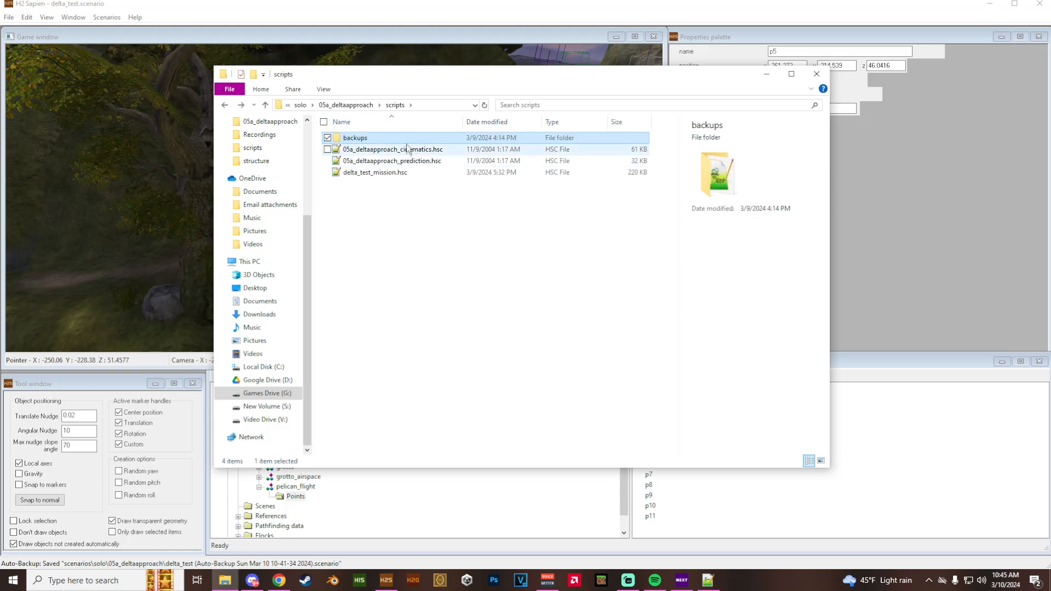
{"action": "left_click", "coordinate": [392, 206]}
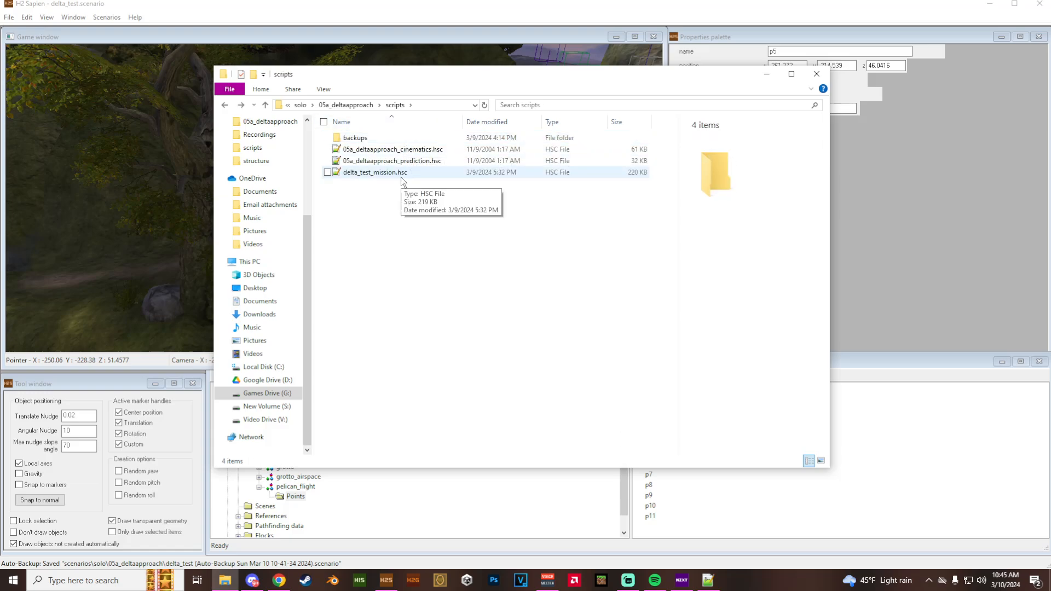
{"action": "left_click", "coordinate": [379, 172]}
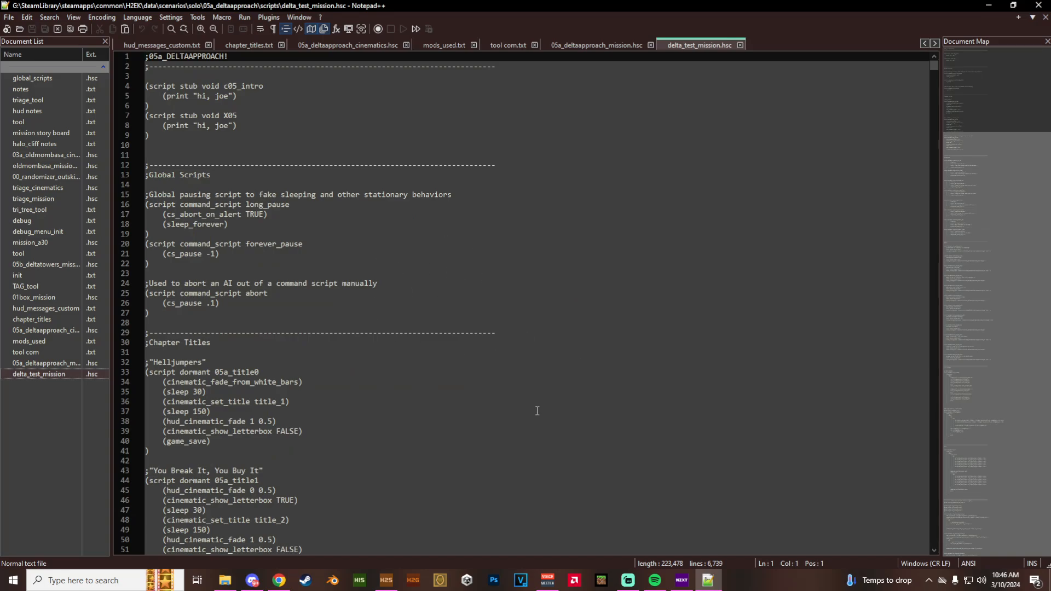
- Look through the opening sections of the mission script, from the global scripts to the Misc. section
{"action": "scroll", "coordinate": [537, 412], "scroll_direction": "down", "scroll_amount": 20}
{"action": "scroll", "coordinate": [535, 435], "scroll_direction": "down", "scroll_amount": 20}
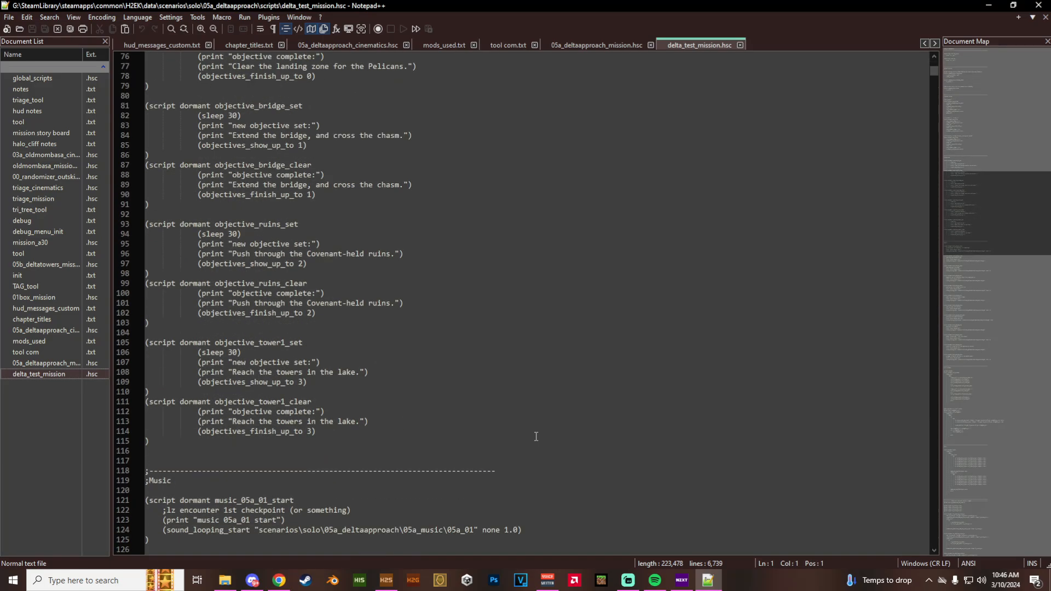
{"action": "scroll", "coordinate": [541, 440], "scroll_direction": "down", "scroll_amount": 13}
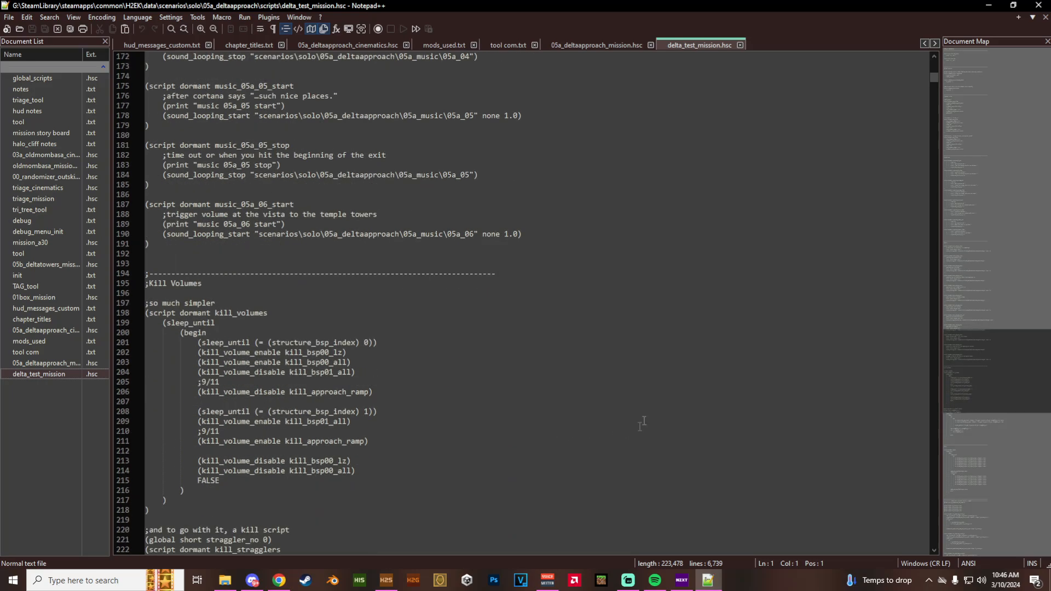
{"action": "scroll", "coordinate": [641, 421], "scroll_direction": "down", "scroll_amount": 12}
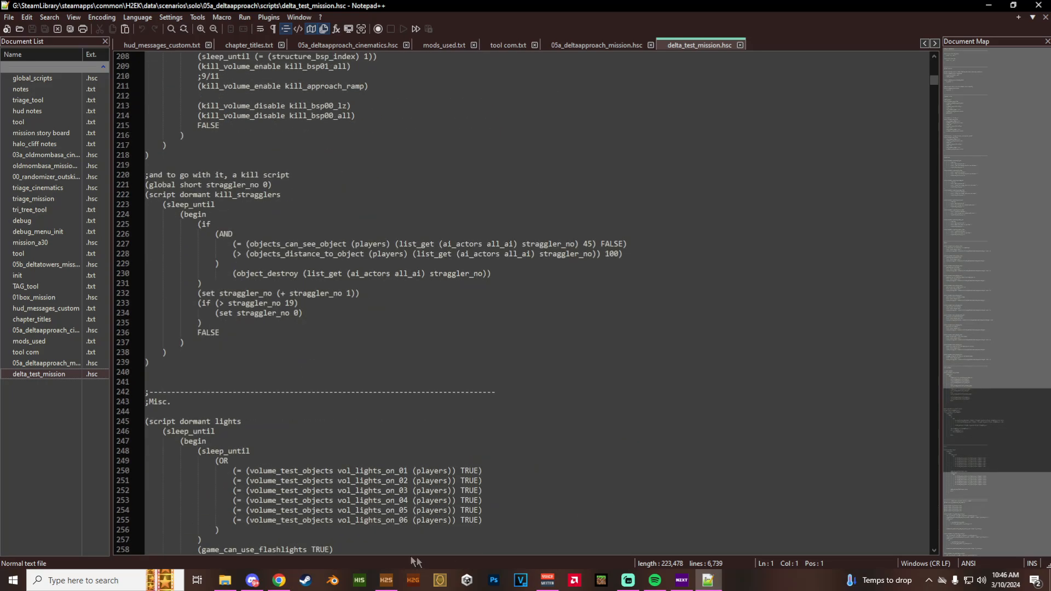
- Switch to H2 Sapien and select the overlook_jackals_01 squad among the AI squads
{"action": "left_click", "coordinate": [386, 580]}
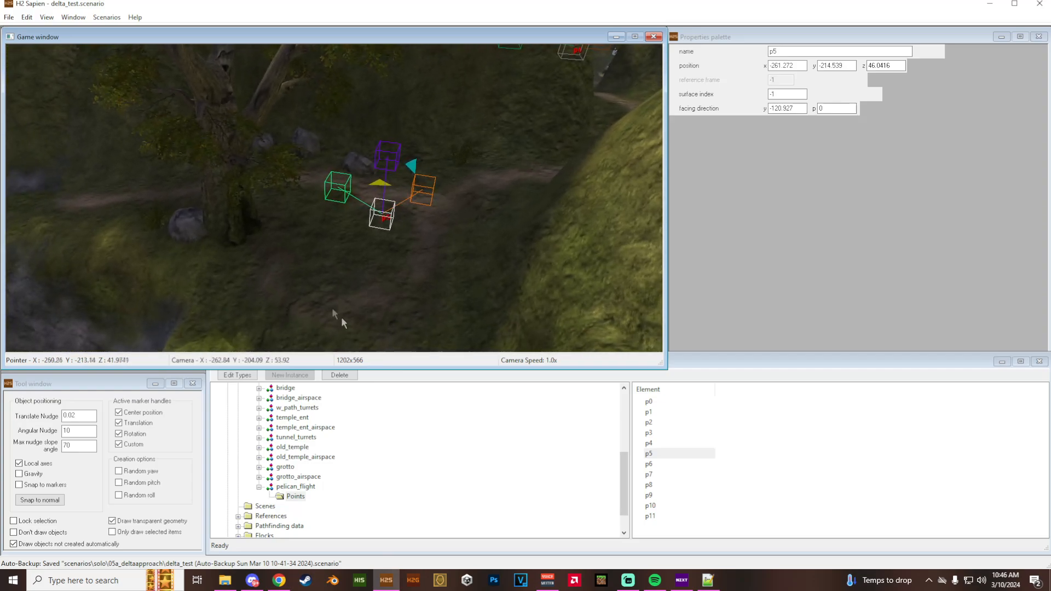
{"action": "scroll", "coordinate": [335, 487], "scroll_direction": "up", "scroll_amount": 4}
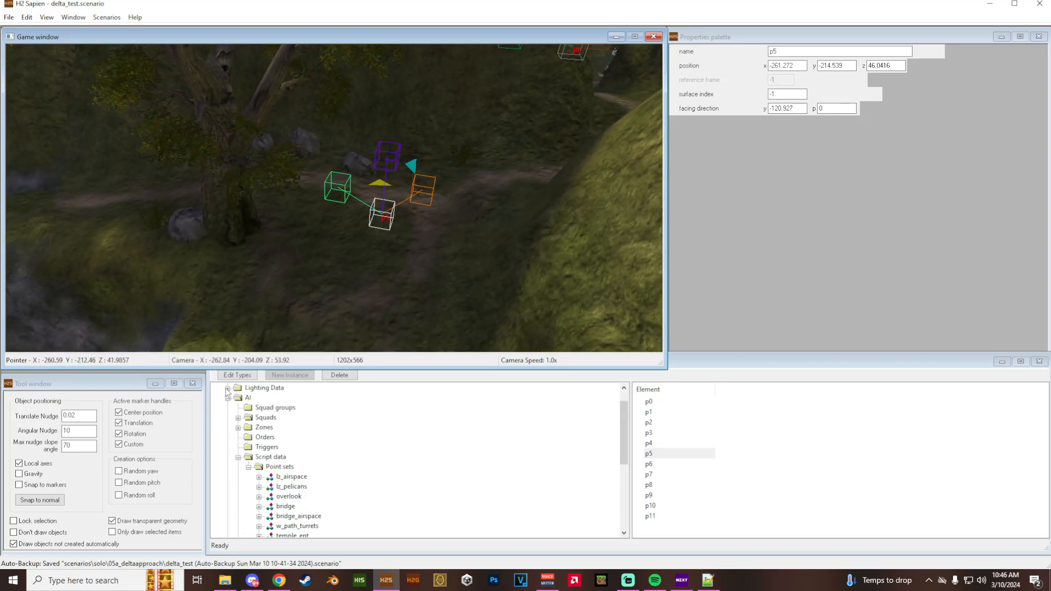
{"action": "left_click", "coordinate": [238, 418]}
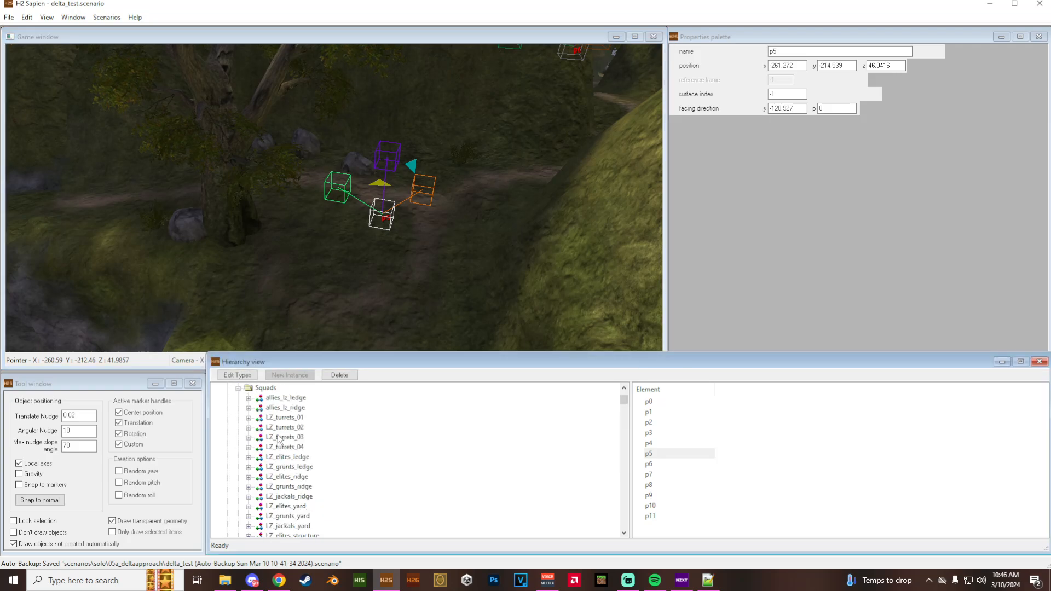
{"action": "scroll", "coordinate": [285, 444], "scroll_direction": "down", "scroll_amount": 2}
{"action": "scroll", "coordinate": [284, 446], "scroll_direction": "down", "scroll_amount": 6}
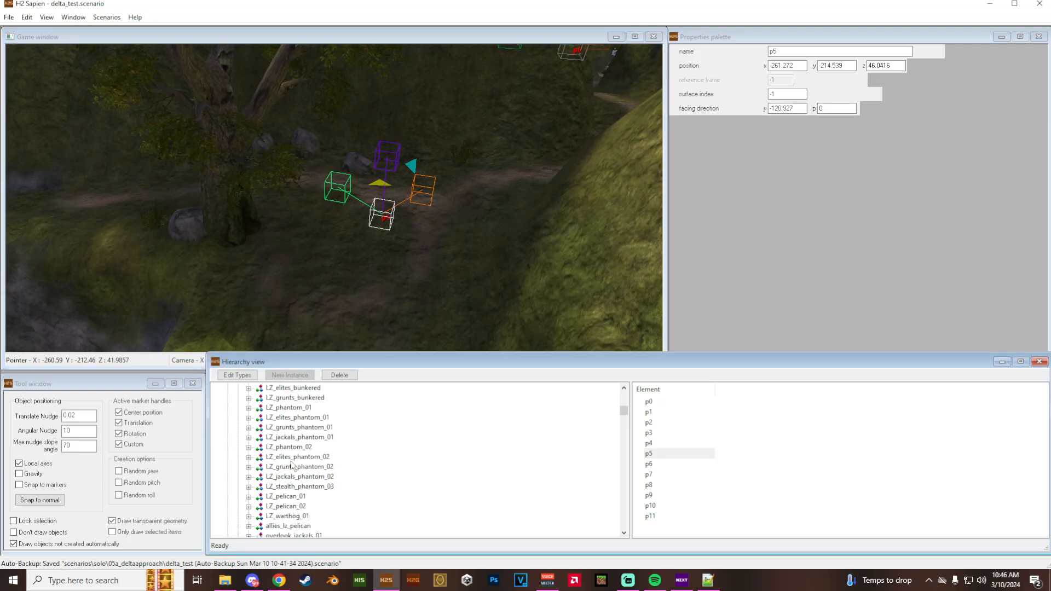
{"action": "left_click", "coordinate": [303, 477]}
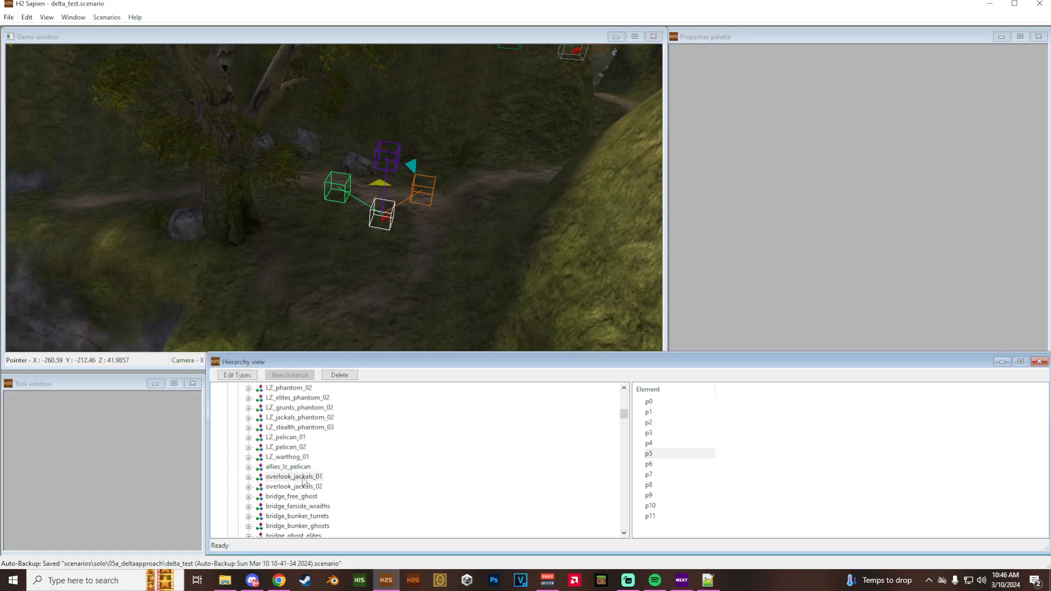
- View the jackal sniper starting locations at the overlook and copy the overlook_jackals_01 squad name
{"action": "middle_click_drag", "start_coordinate": [399, 283], "coordinate": [290, 279]}
{"action": "key", "text": "d"}
{"action": "left_click_drag", "start_coordinate": [290, 279], "coordinate": [296, 235]}
{"action": "key", "text": "f"}
{"action": "middle_click_drag", "start_coordinate": [296, 235], "coordinate": [317, 154]}
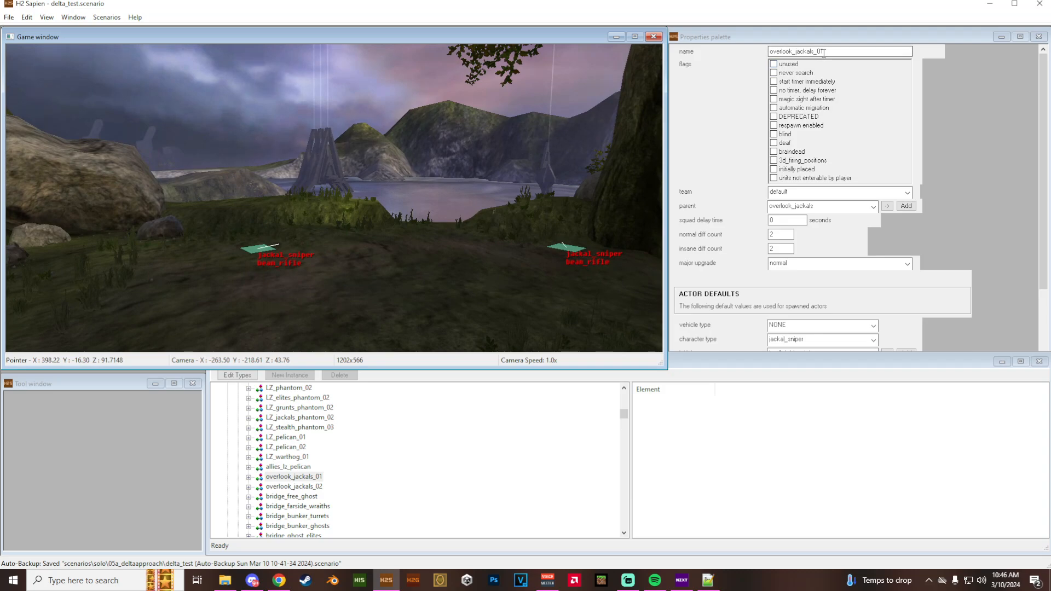
{"action": "left_click_drag", "start_coordinate": [829, 51], "coordinate": [760, 51]}
{"action": "key", "text": "ctrl+c"}
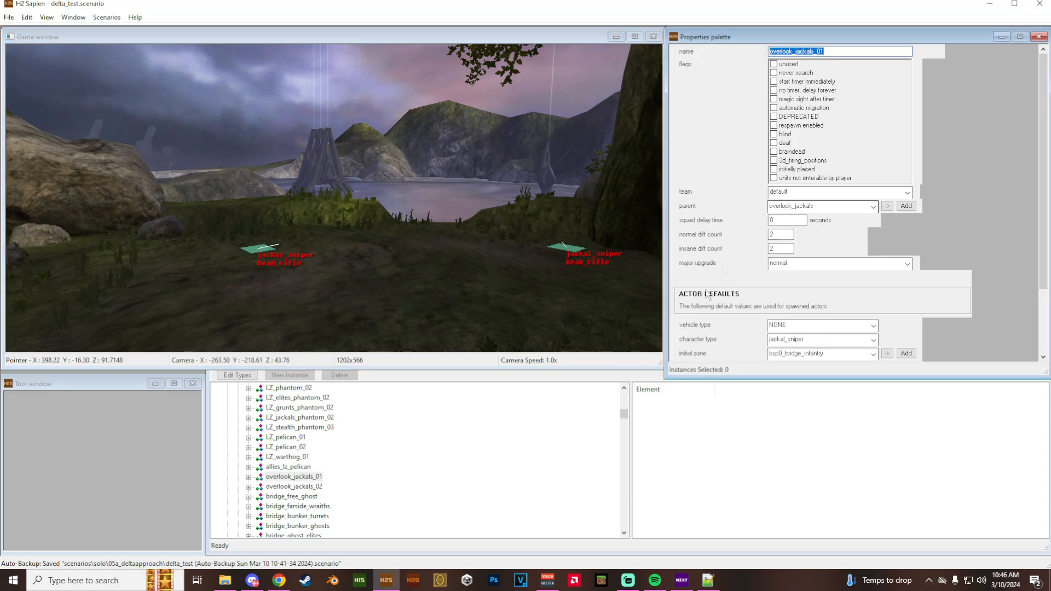
- Switch to Notepad++ and search delta_test_mission.hsc for overlook_jackals_01
{"action": "left_click", "coordinate": [707, 580]}
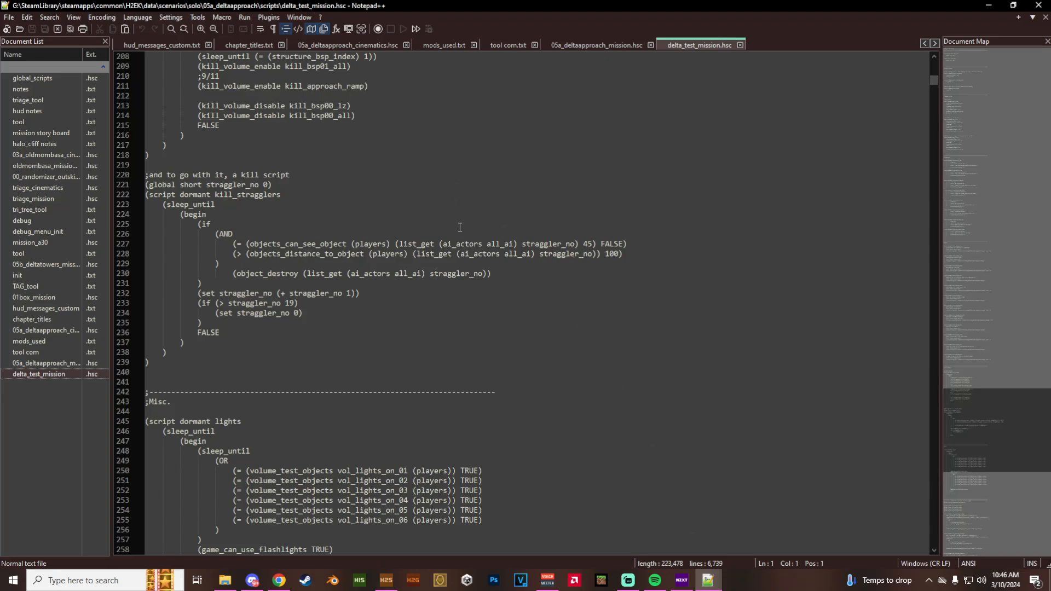
{"action": "key", "text": "ctrl+f"}
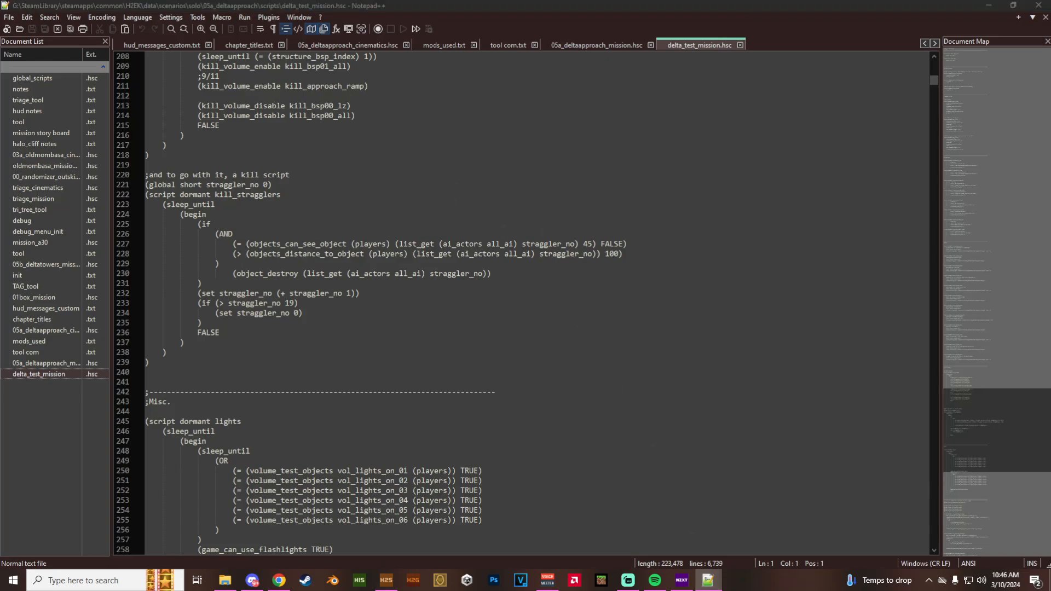
{"action": "left_click_drag", "start_coordinate": [704, 47], "coordinate": [519, 98]}
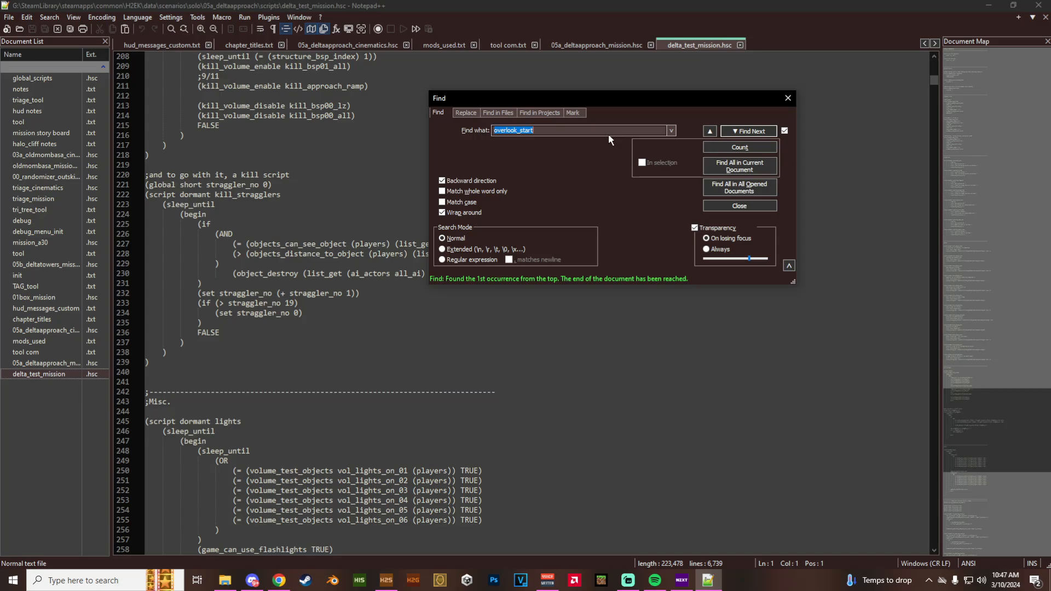
{"action": "key", "text": "ctrl+v"}
{"action": "key", "text": "Return"}
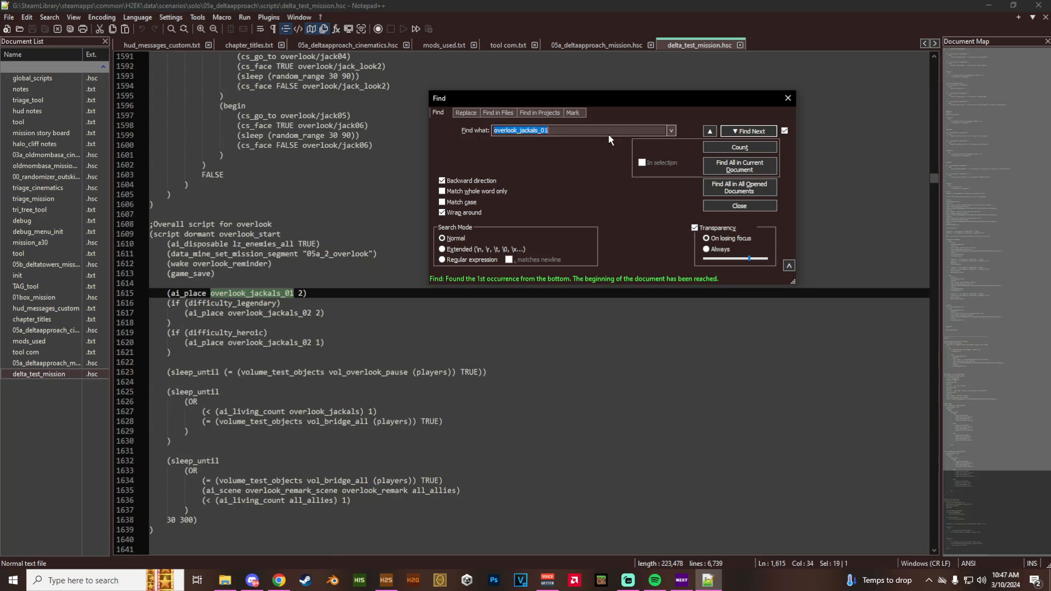
{"action": "left_click", "coordinate": [745, 133]}
{"action": "left_click", "coordinate": [746, 134]}
{"action": "left_click_drag", "start_coordinate": [628, 104], "coordinate": [746, 109]}
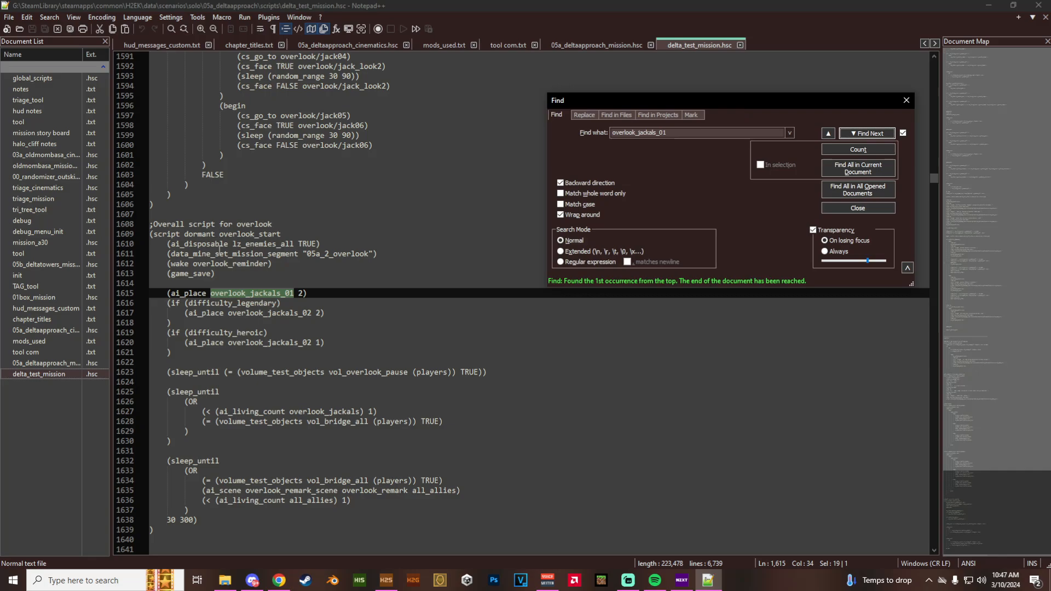
- Examine the overlook_start script that places the jackals and highlight its declaration line
{"action": "left_click", "coordinate": [219, 234]}
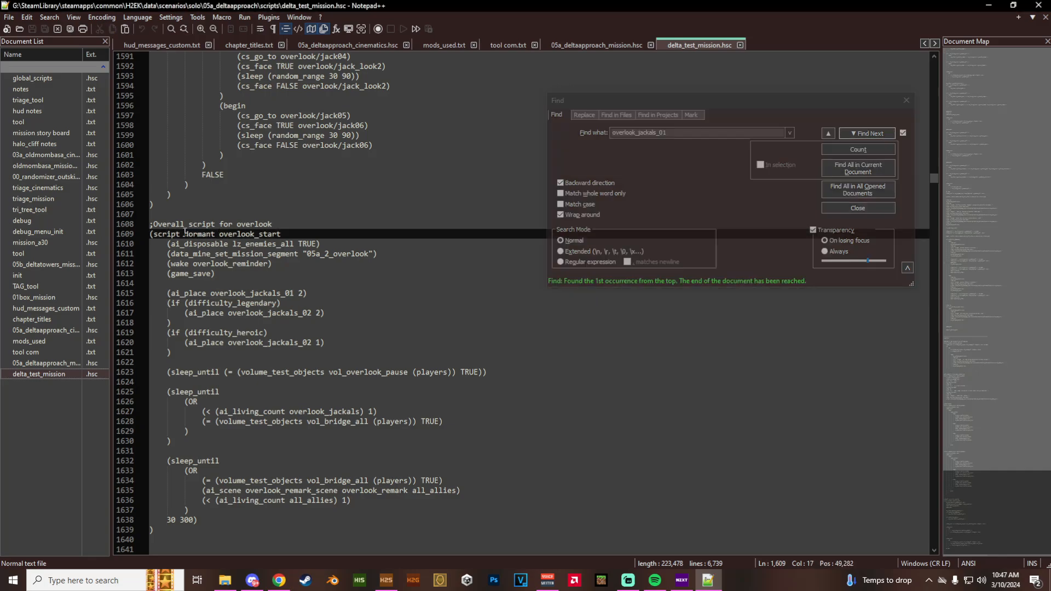
{"action": "scroll", "coordinate": [155, 234], "scroll_direction": "up", "scroll_amount": 5, "text": "ctrl"}
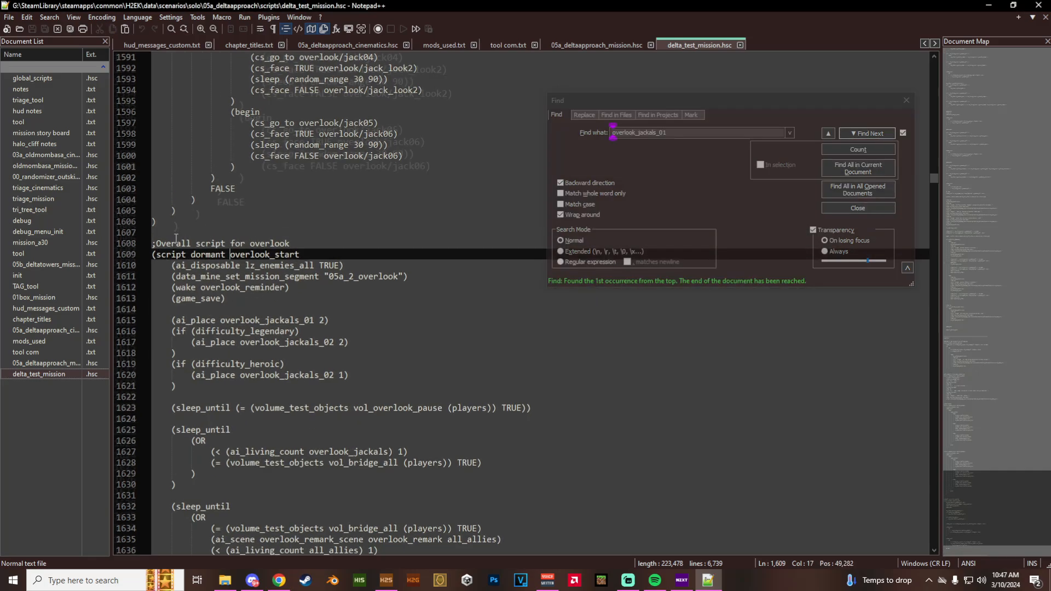
{"action": "scroll", "coordinate": [176, 238], "scroll_direction": "down", "scroll_amount": 4}
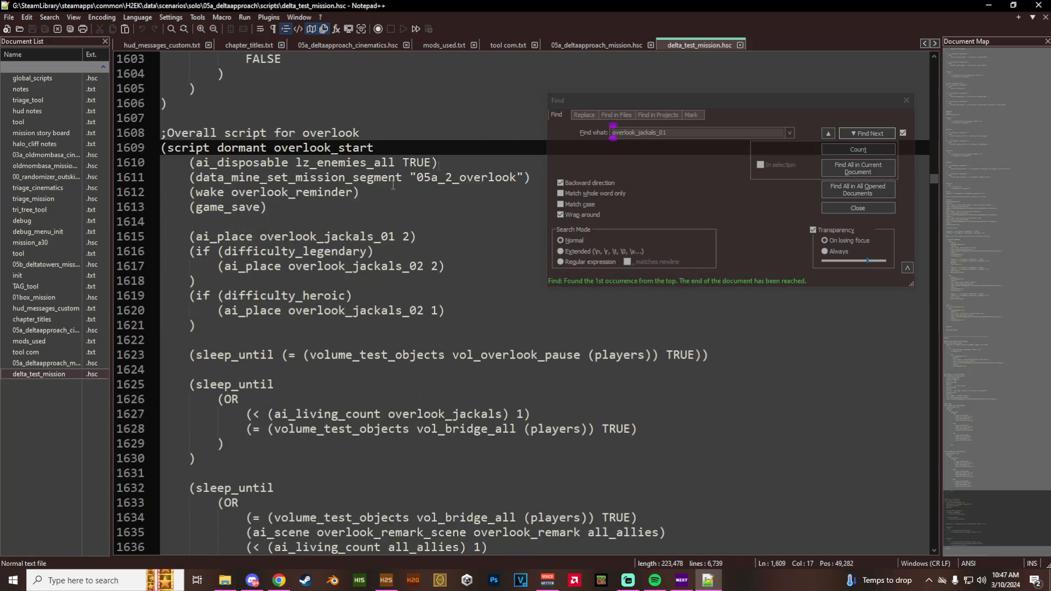
{"action": "left_click_drag", "start_coordinate": [637, 95], "coordinate": [674, 78]}
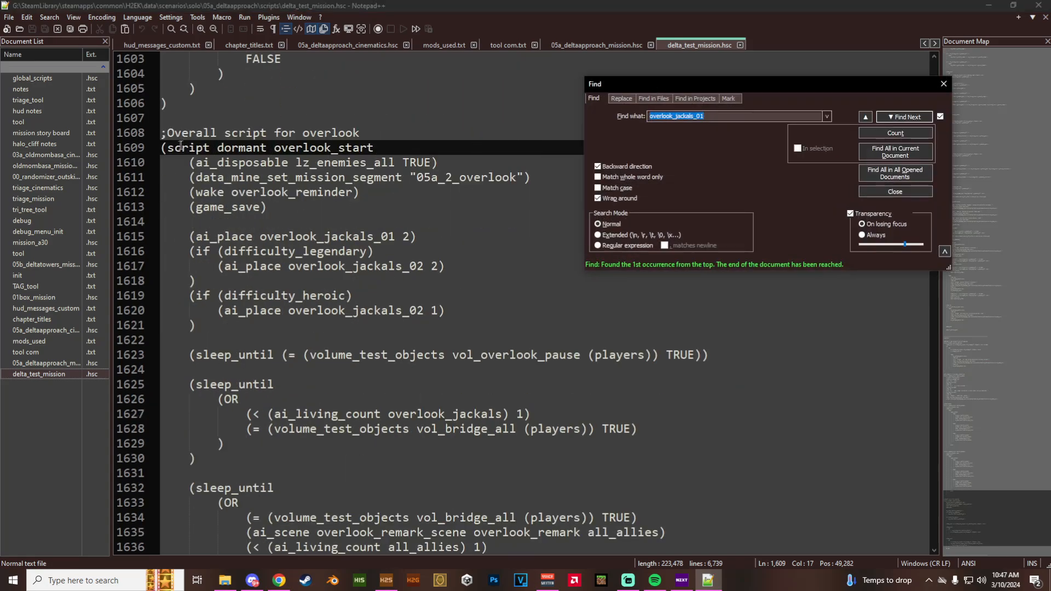
{"action": "left_click_drag", "start_coordinate": [162, 148], "coordinate": [384, 144]}
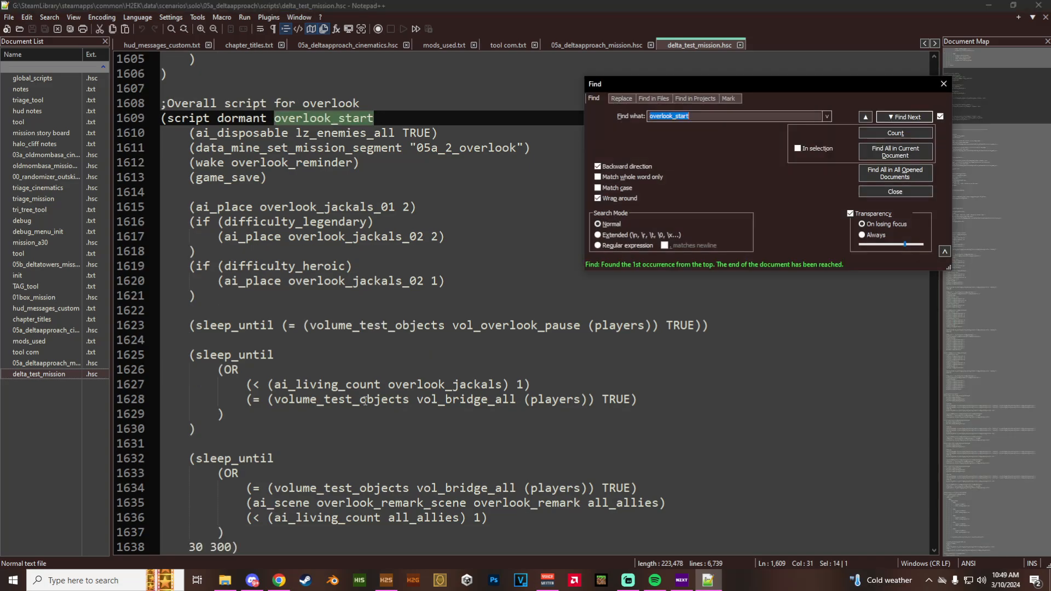
{"action": "left_click", "coordinate": [224, 428]}
{"action": "key", "text": "Return"}
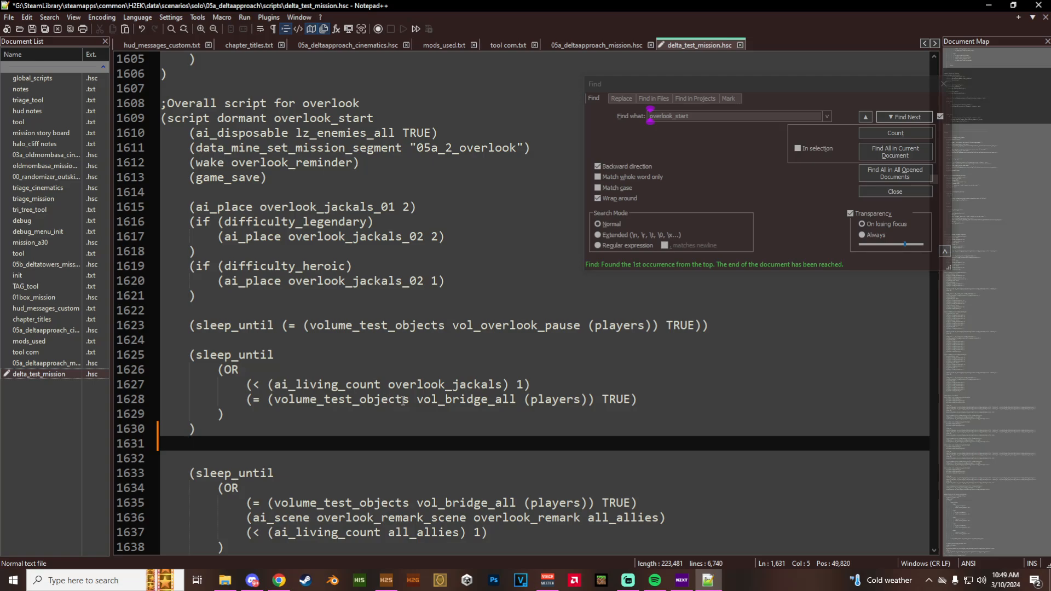
{"action": "key", "text": "BackSpace"}
{"action": "key", "text": "BackSpace"}
- Insert an empty pair of parentheses on its own line above the ";Overall script for overlook" comment
{"action": "scroll", "coordinate": [402, 401], "scroll_direction": "up", "scroll_amount": 5}
{"action": "left_click", "coordinate": [227, 312]}
{"action": "key", "text": "Return"}
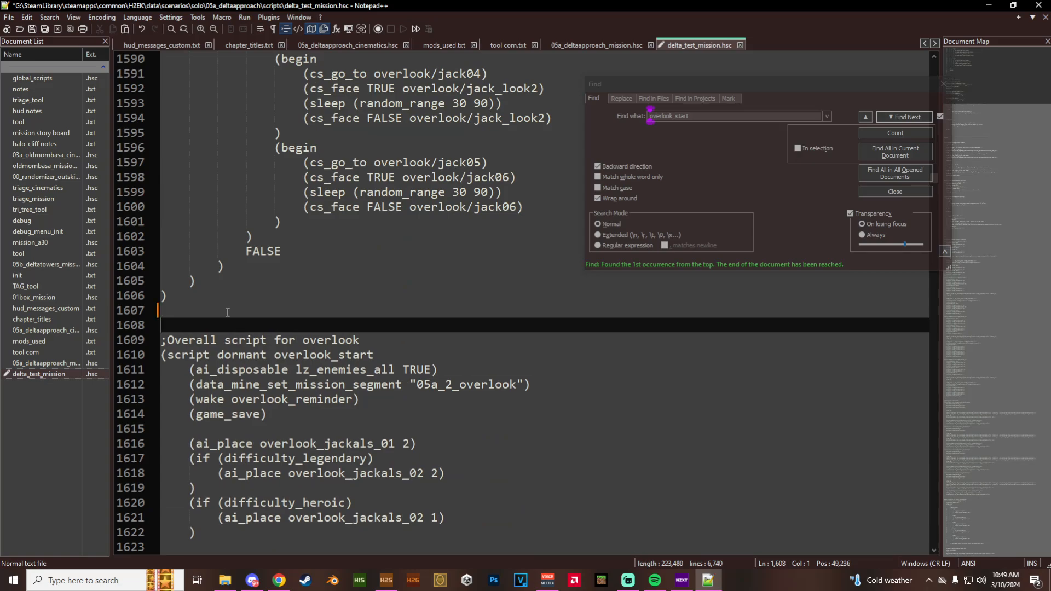
{"action": "key", "text": "Return"}
{"action": "key", "text": "Up"}
{"action": "type", "text": "()"}
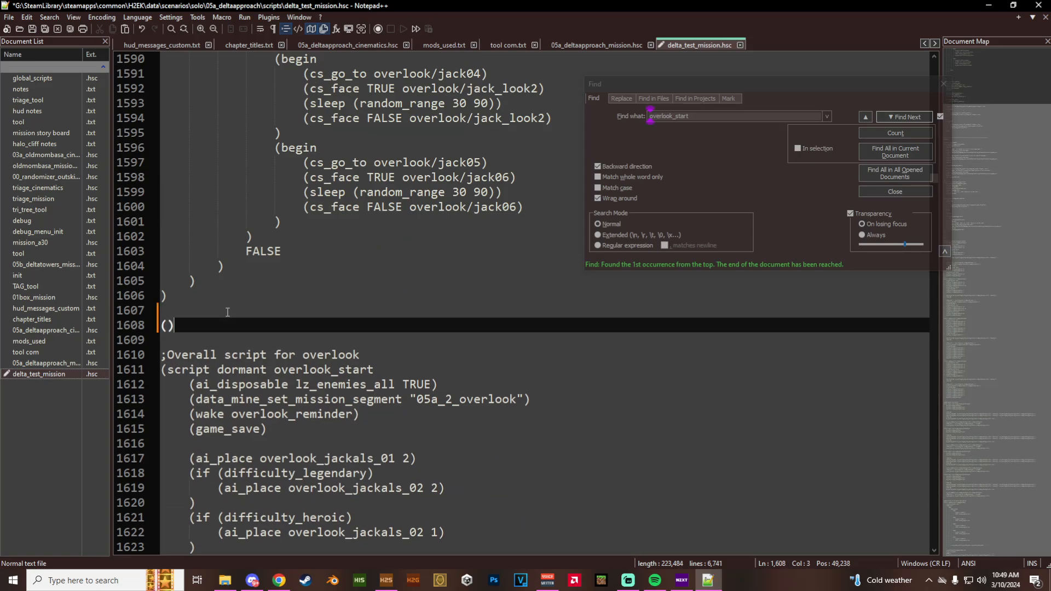
{"action": "type", "text": "script do"}
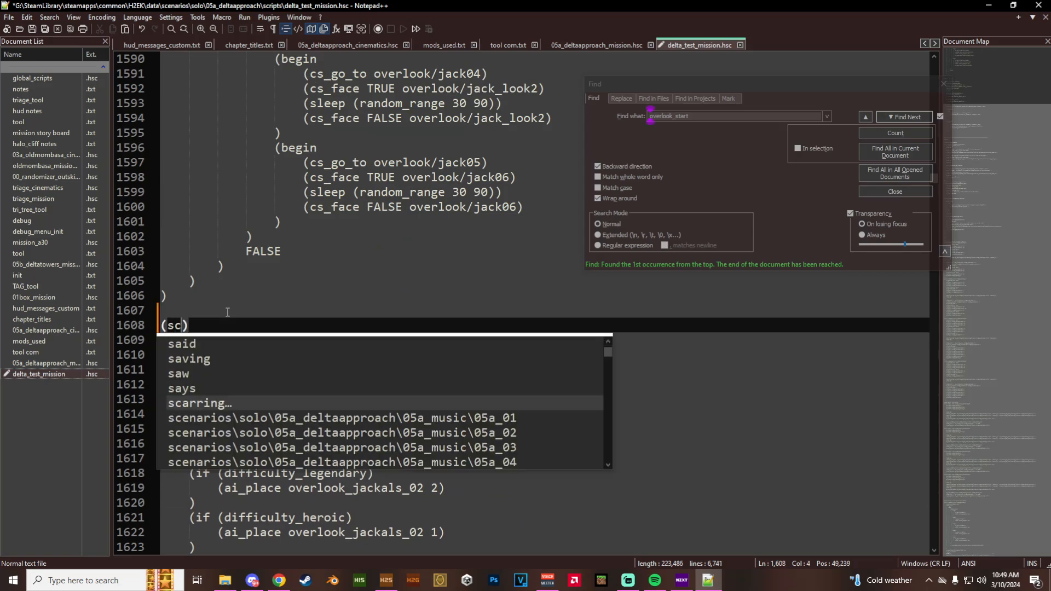
{"action": "type", "text": "rmant "}
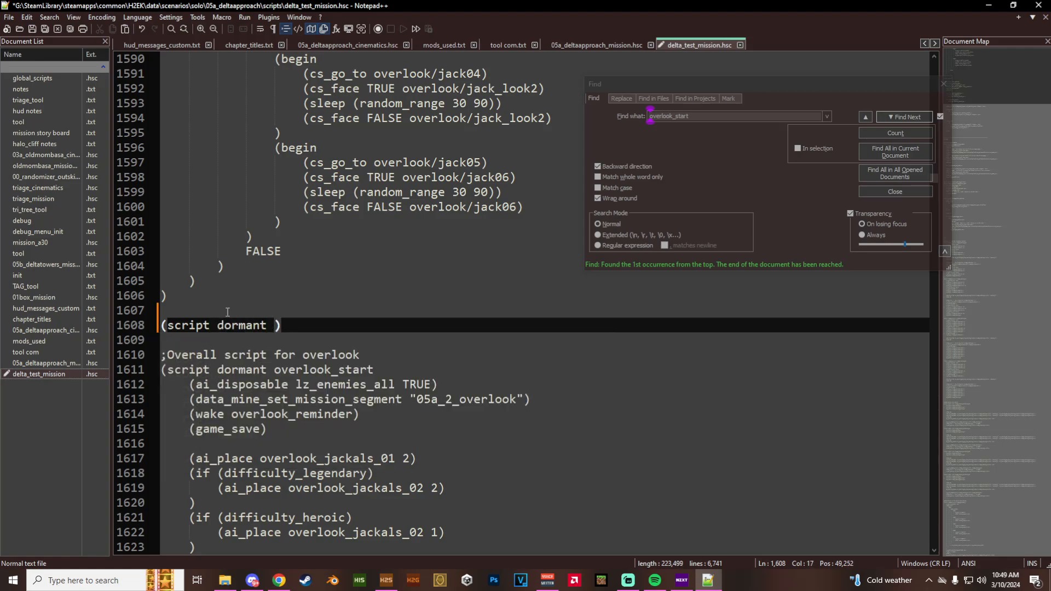
{"action": "type", "text": "ovler"}
- Declare a dormant script named overlook_pelican inside the new parentheses
{"action": "key", "text": "BackSpace"}
{"action": "key", "text": "BackSpace"}
{"action": "key", "text": "BackSpace"}
{"action": "type", "text": "erlook_"}
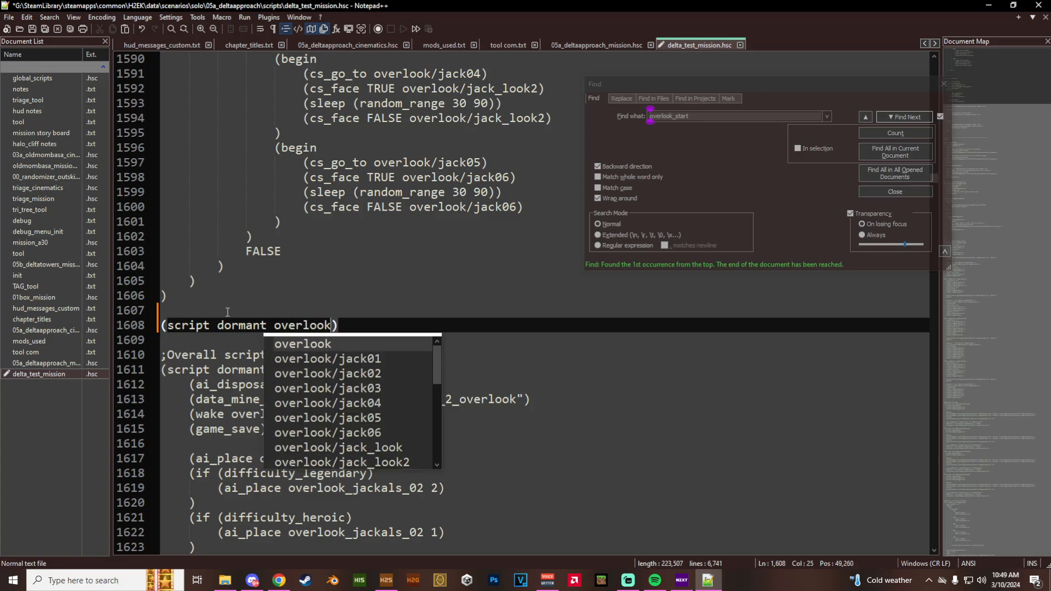
{"action": "type", "text": "pelican"}
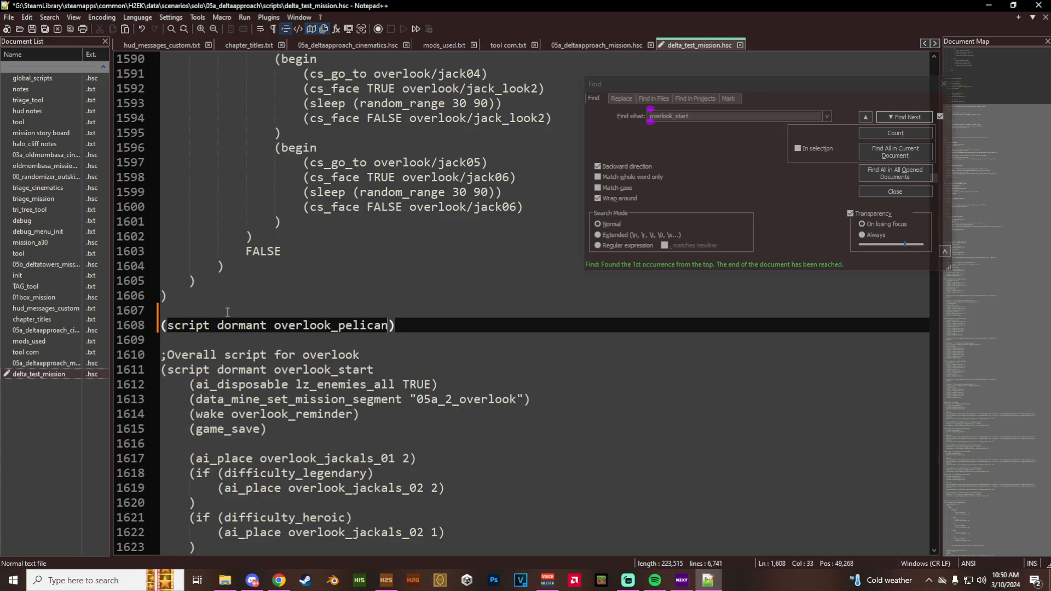
- Put the closing parenthesis of overlook_pelican on its own line and add an indented empty pair of parentheses as its body
{"action": "key", "text": "Return"}
{"action": "key", "text": "Return"}
{"action": "left_click", "coordinate": [231, 340]}
{"action": "key", "text": "Tab"}
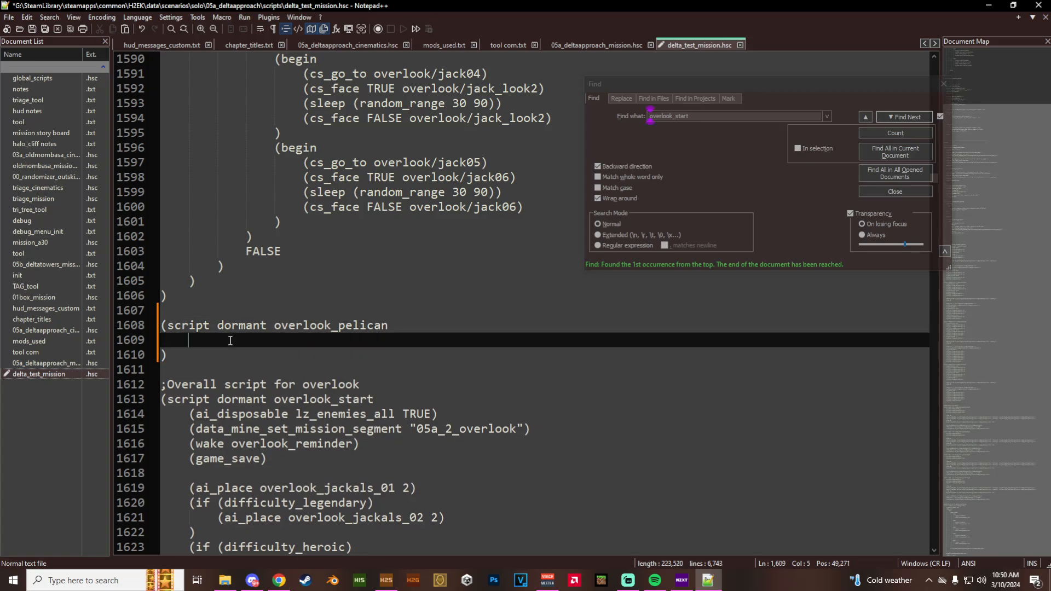
{"action": "type", "text": "()"}
- Switch to H2 Sapien and look up the OL_pelican squad at the end of the squad list
{"action": "left_click", "coordinate": [386, 581]}
{"action": "scroll", "coordinate": [320, 467], "scroll_direction": "up", "scroll_amount": 10}
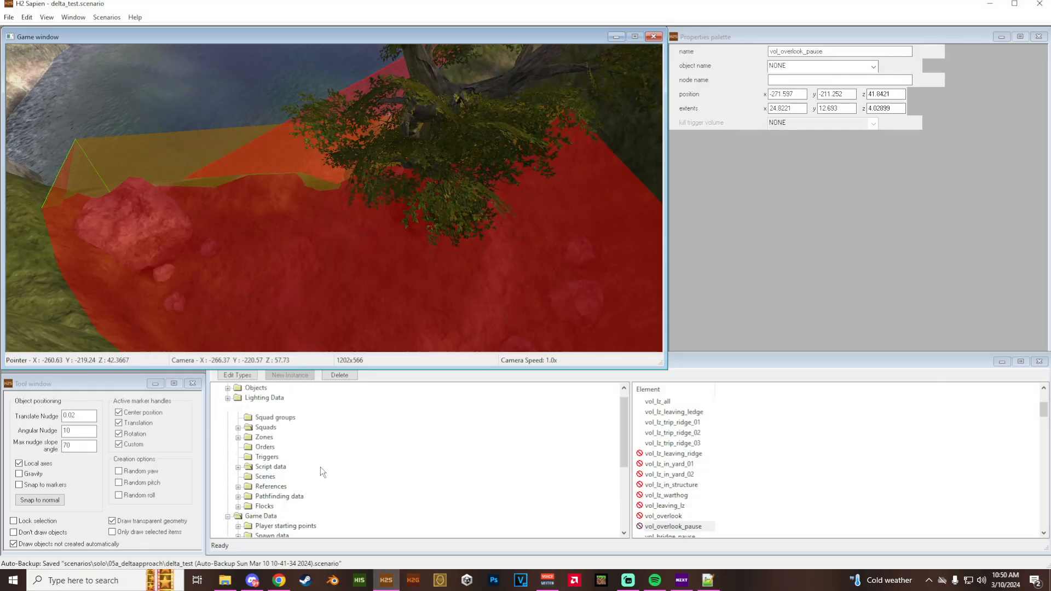
{"action": "left_click", "coordinate": [239, 442]}
{"action": "scroll", "coordinate": [306, 482], "scroll_direction": "down", "scroll_amount": 10}
{"action": "scroll", "coordinate": [320, 496], "scroll_direction": "down", "scroll_amount": 12}
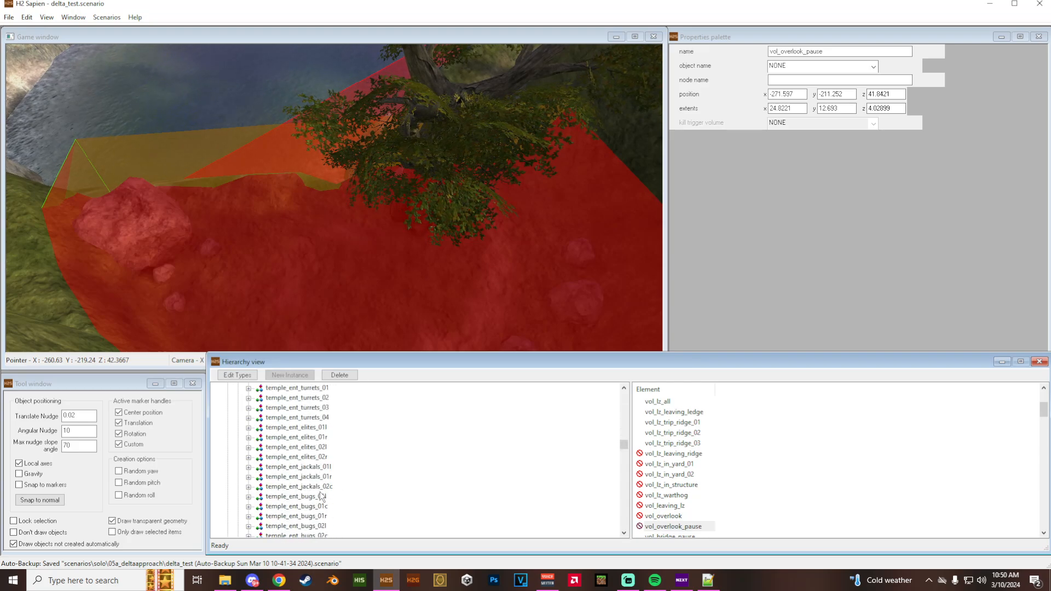
{"action": "scroll", "coordinate": [321, 500], "scroll_direction": "down", "scroll_amount": 5}
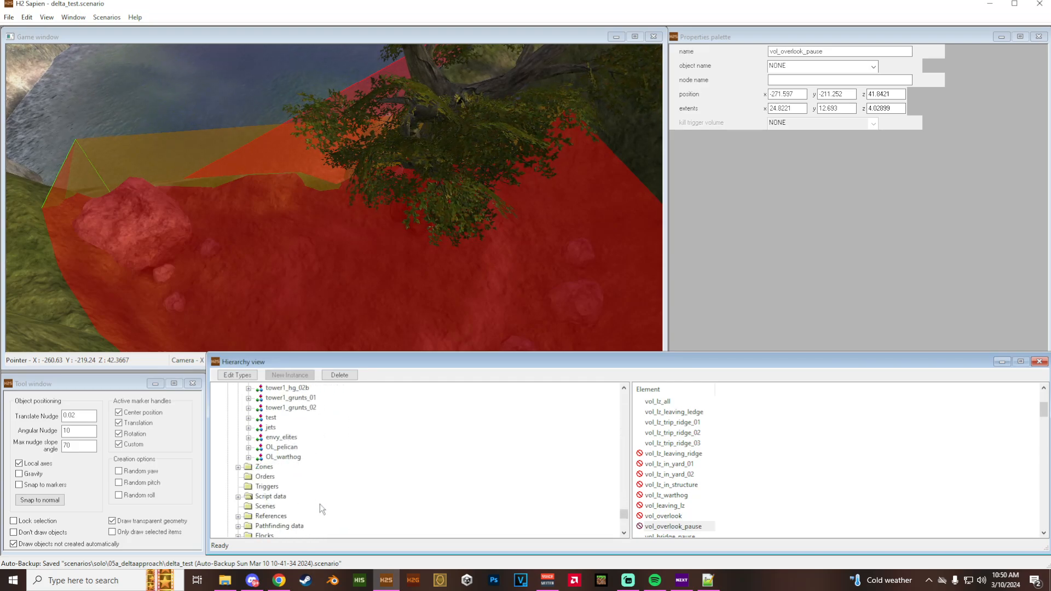
{"action": "left_click", "coordinate": [282, 447]}
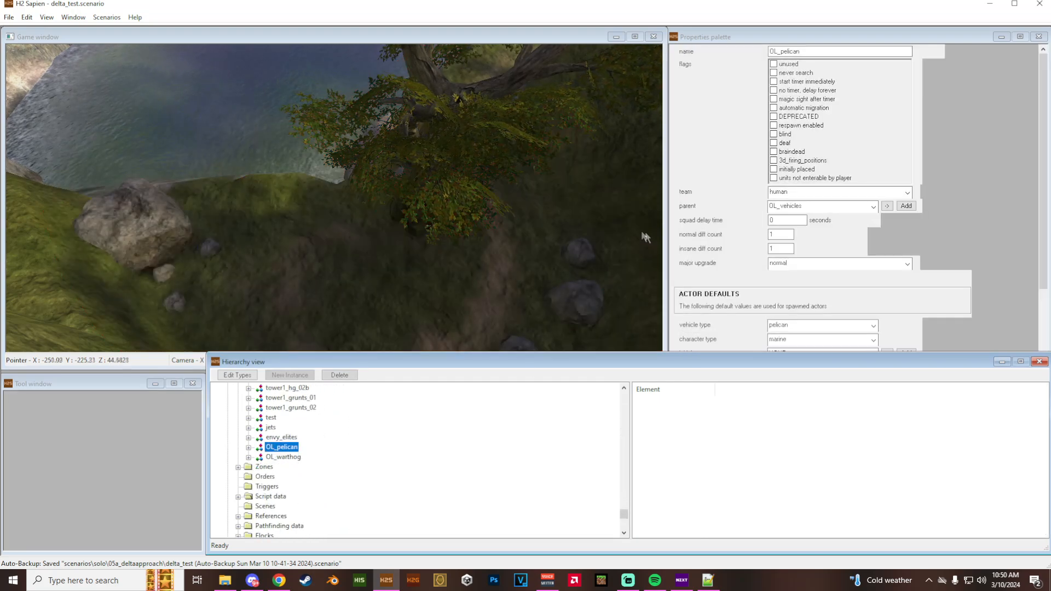
- Switch to Notepad++, complete the overlook_pelican body as (ai_place OL_pelican), add an empty line below it, and select the command
{"action": "left_click", "coordinate": [708, 580]}
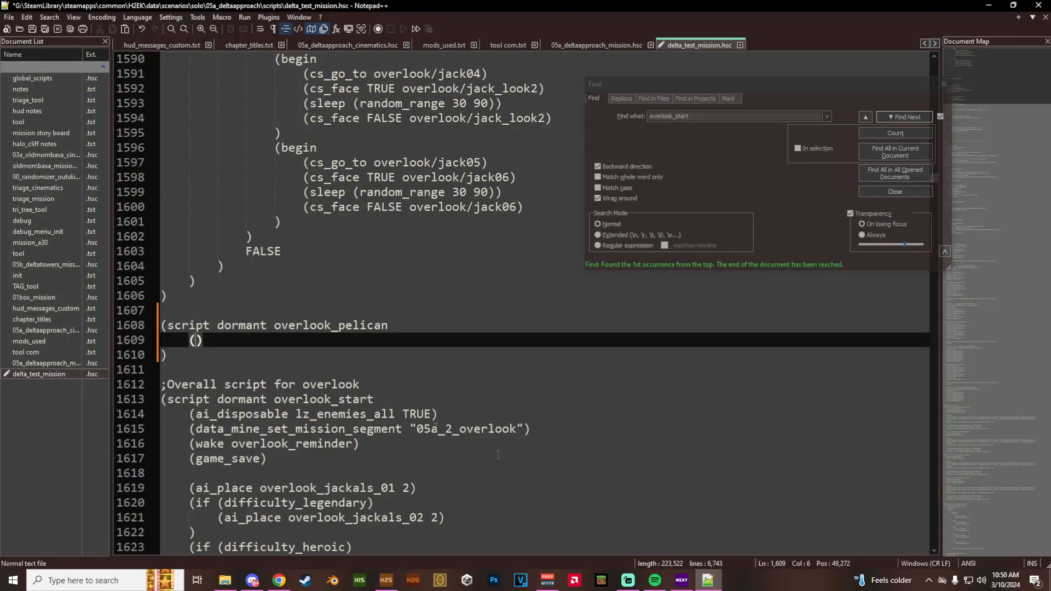
{"action": "type", "text": "ai_pla"}
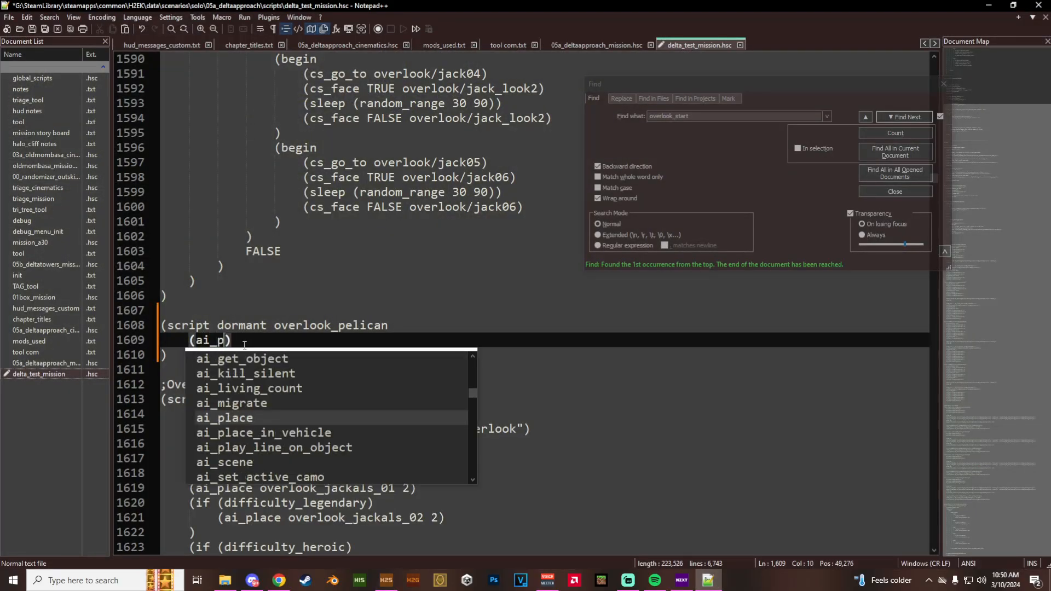
{"action": "type", "text": "ce OL"}
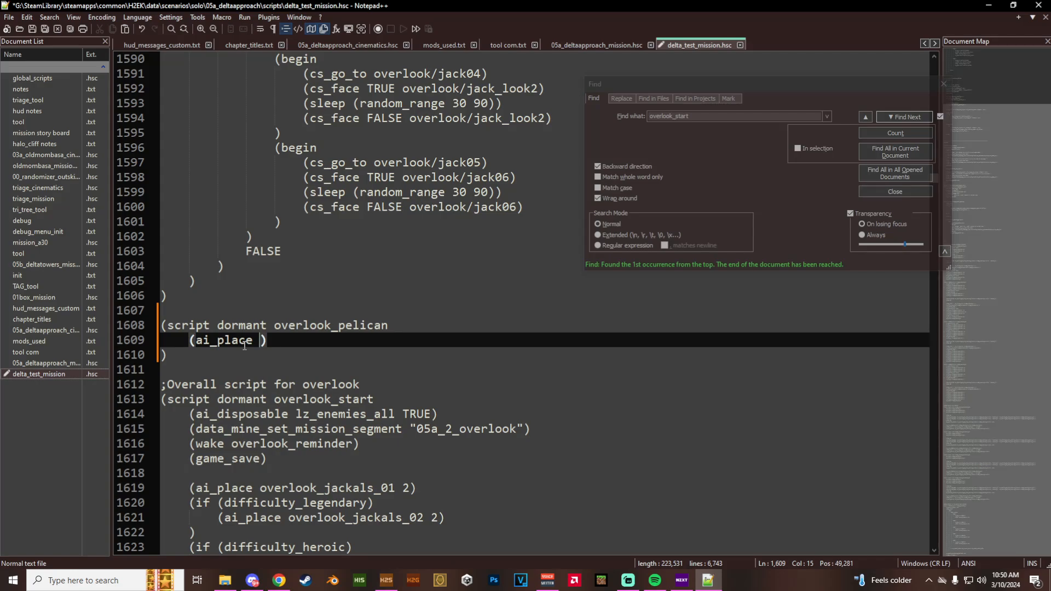
{"action": "type", "text": "_pelicna"}
{"action": "key", "text": "BackSpace"}
{"action": "key", "text": "BackSpace"}
{"action": "type", "text": "an"}
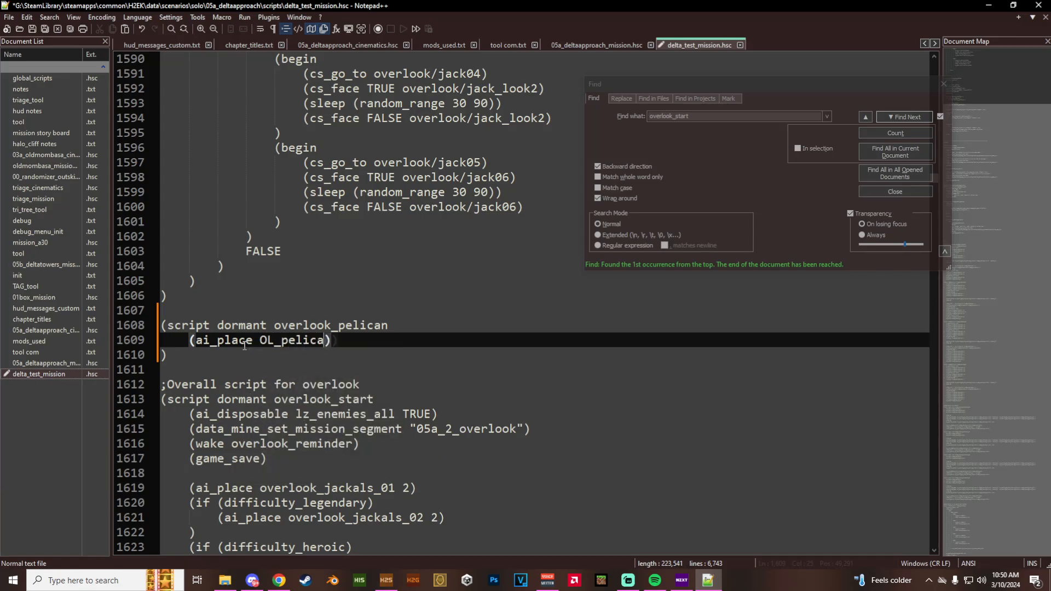
{"action": "key", "text": "End"}
{"action": "key", "text": "Return"}
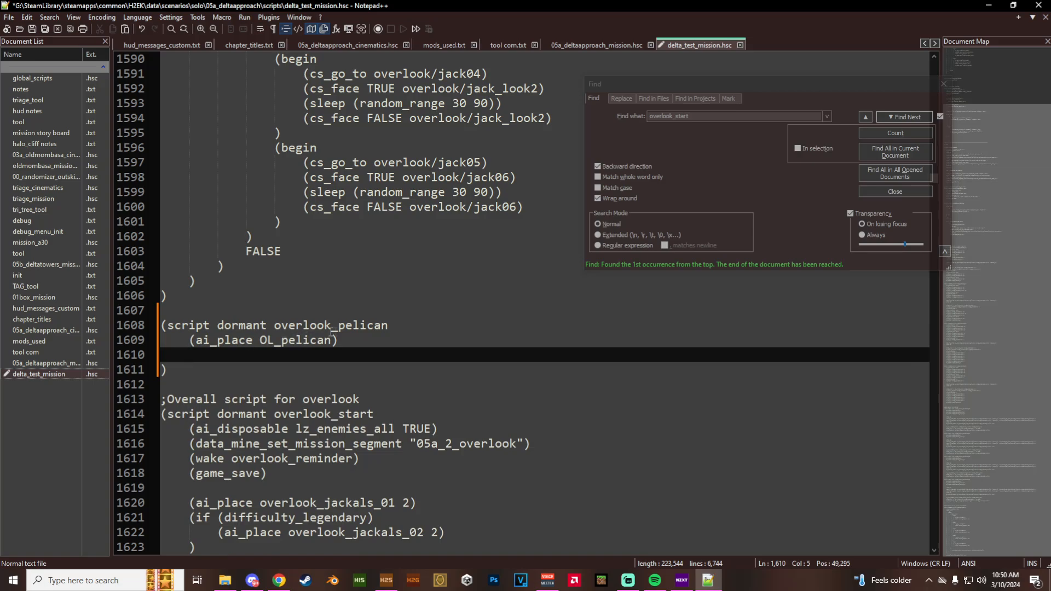
{"action": "left_click_drag", "start_coordinate": [338, 340], "coordinate": [190, 339]}
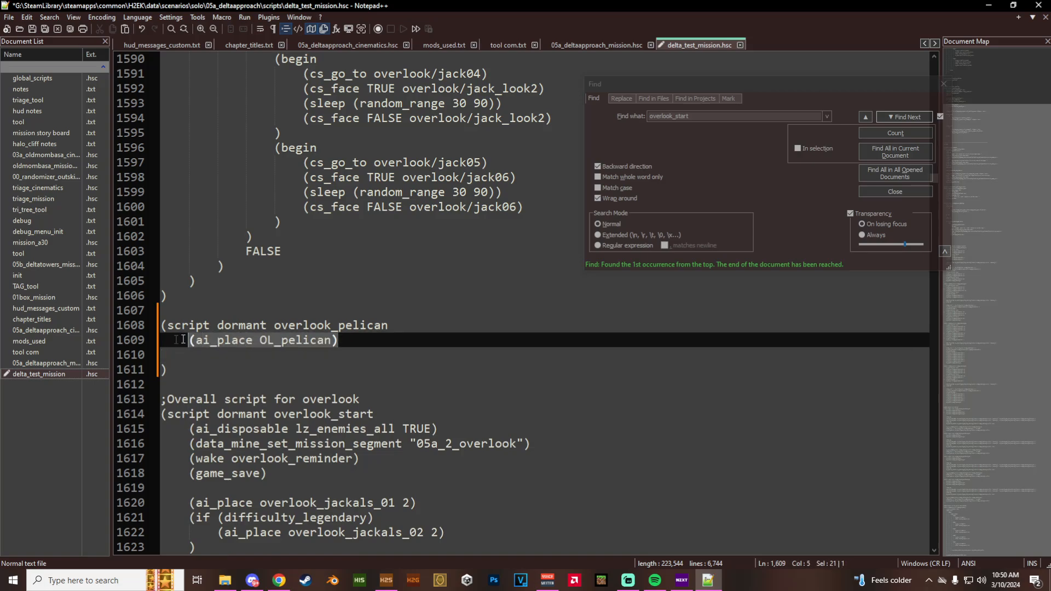
- Duplicate the ai_place command on the line below and change its squad to OL_warthog
{"action": "key", "text": "ctrl+c"}
{"action": "left_click", "coordinate": [225, 351]}
{"action": "key", "text": "ctrl+v"}
{"action": "left_click_drag", "start_coordinate": [331, 356], "coordinate": [286, 356]}
{"action": "type", "text": "warthog"}
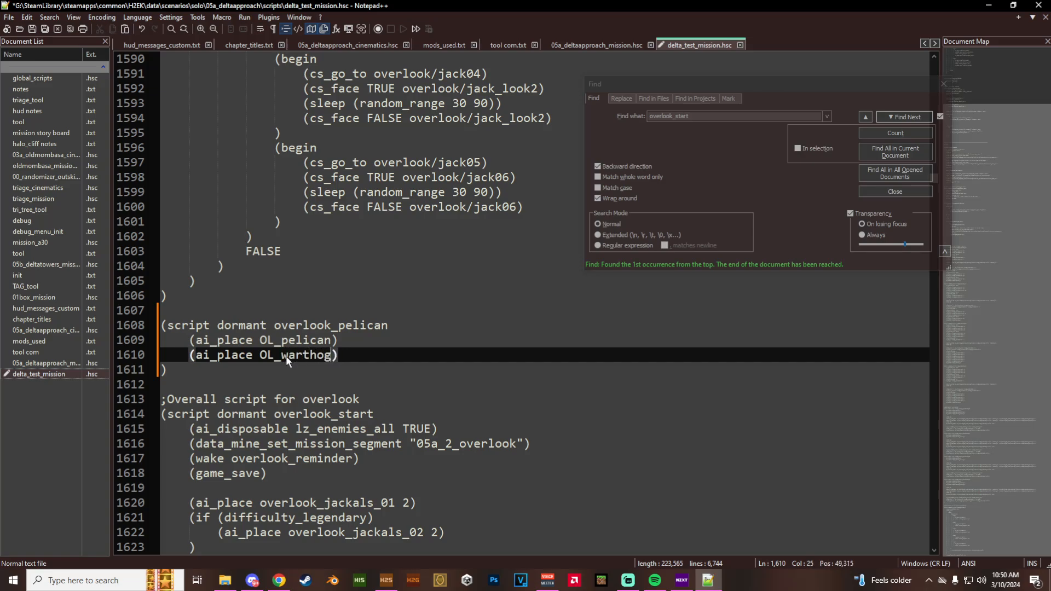
- Comment out the OL_pelican and OL_warthog ai_place lines with semicolons
{"action": "left_click", "coordinate": [184, 340]}
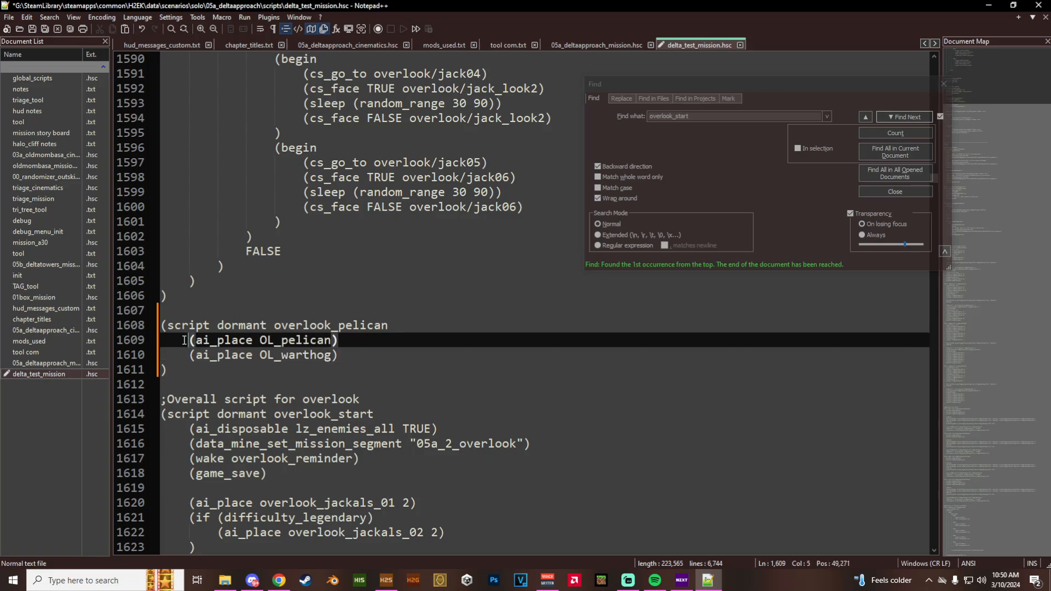
{"action": "type", "text": ";"}
{"action": "left_click", "coordinate": [185, 355]}
{"action": "type", "text": ";"}
- Add an (ai_place OL_vehicles) command on a new line below the commented lines in overlook_pelican
{"action": "left_click", "coordinate": [363, 356]}
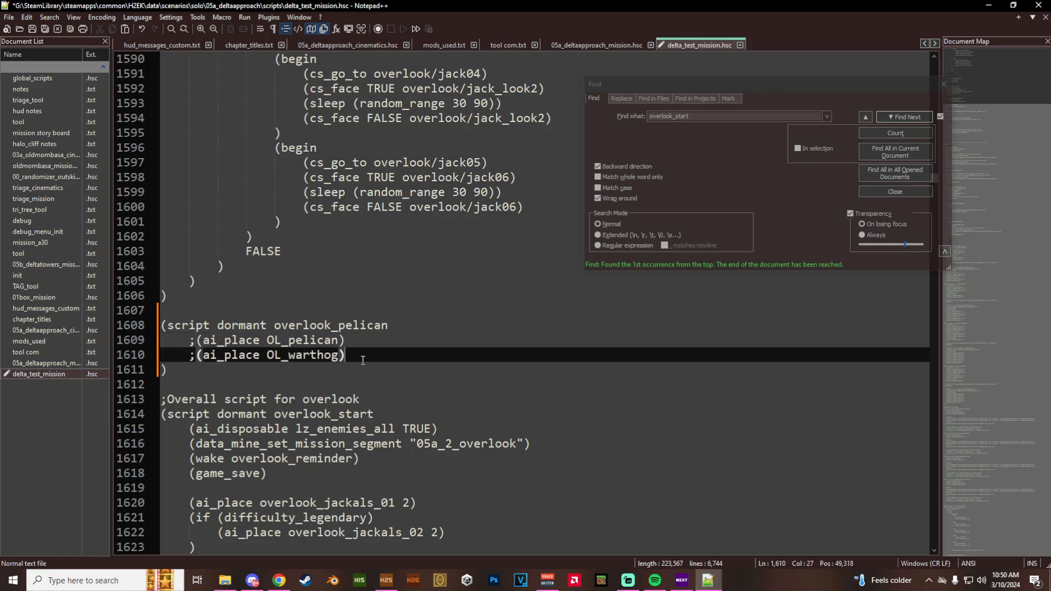
{"action": "key", "text": "Return"}
{"action": "key", "text": "ctrl+v"}
{"action": "key", "text": "BackSpace"}
{"action": "key", "text": "BackSpace"}
{"action": "key", "text": "BackSpace"}
{"action": "key", "text": "BackSpace"}
{"action": "key", "text": "BackSpace"}
{"action": "key", "text": "BackSpace"}
{"action": "key", "text": "BackSpace"}
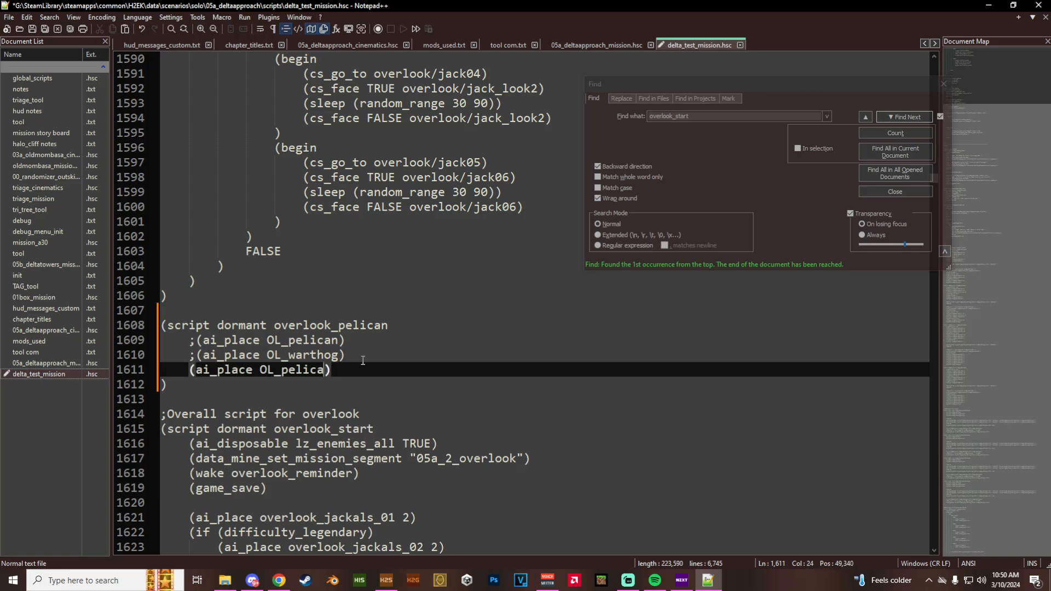
{"action": "type", "text": "vehicles"}
{"action": "left_click", "coordinate": [363, 361]}
{"action": "left_click", "coordinate": [362, 366]}
- Check OL_pelican's parent squad group in H2 Sapien and, back in Notepad++, look over the overlook_start script below overlook_pelican
{"action": "left_click", "coordinate": [386, 580]}
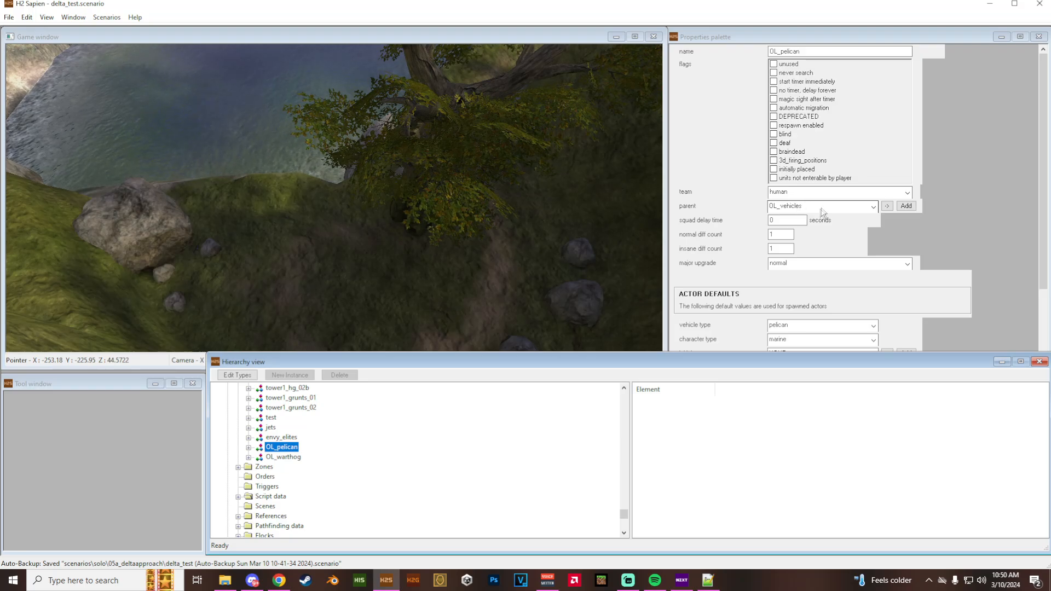
{"action": "key", "text": "alt+Tab"}
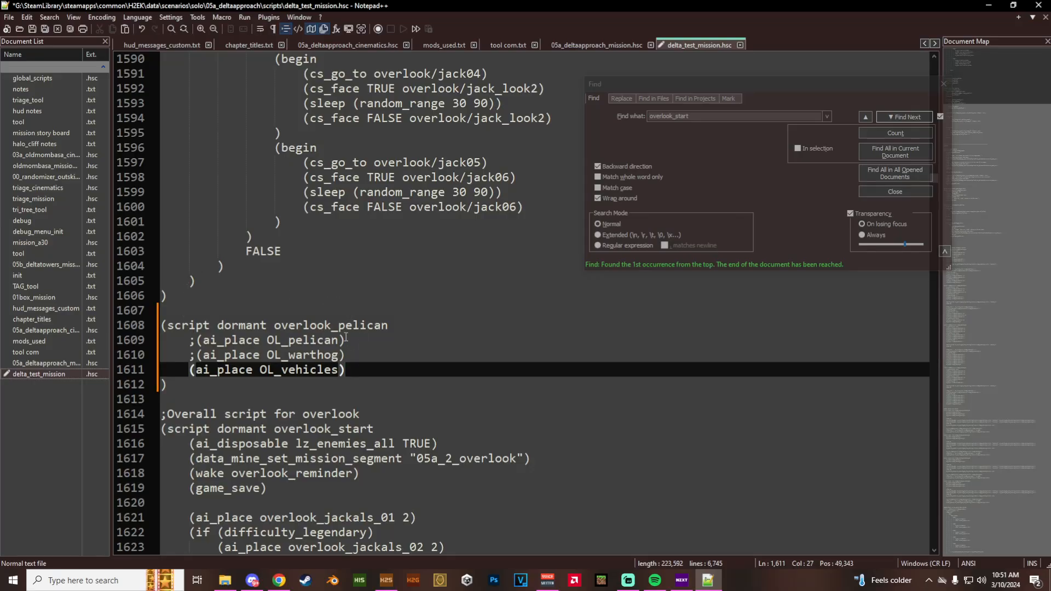
{"action": "scroll", "coordinate": [345, 336], "scroll_direction": "down", "scroll_amount": 1}
{"action": "scroll", "coordinate": [348, 328], "scroll_direction": "down", "scroll_amount": 4}
{"action": "scroll", "coordinate": [351, 320], "scroll_direction": "up", "scroll_amount": 4}
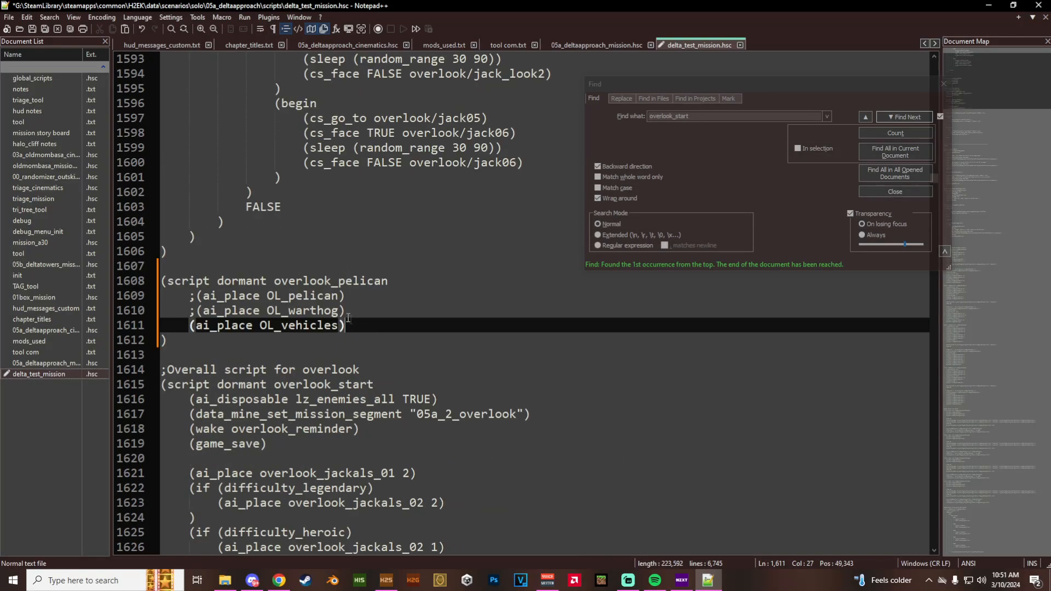
{"action": "scroll", "coordinate": [279, 329], "scroll_direction": "down", "scroll_amount": 4}
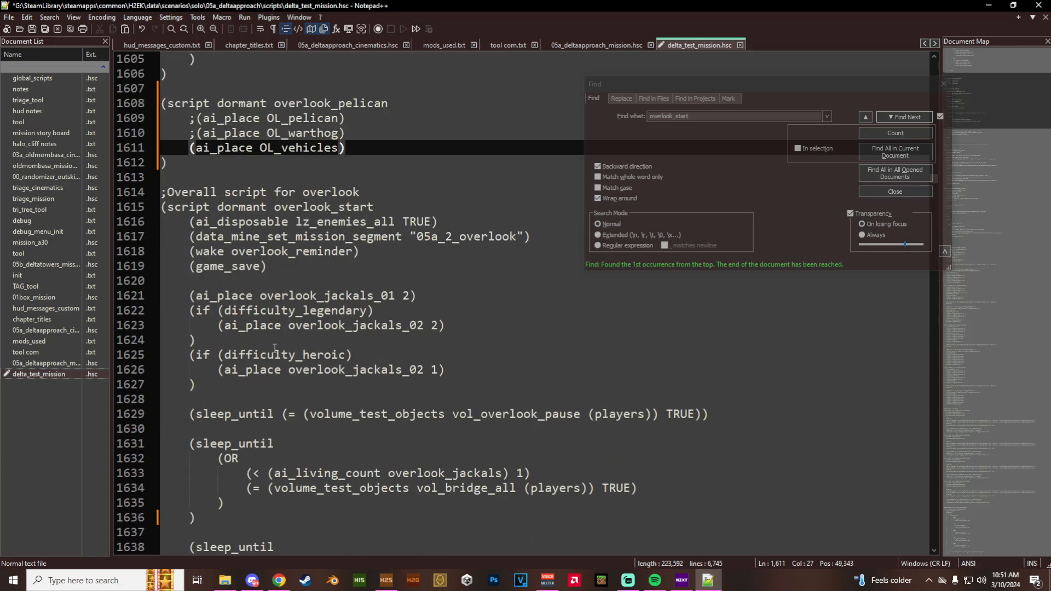
{"action": "scroll", "coordinate": [268, 399], "scroll_direction": "up", "scroll_amount": 4}
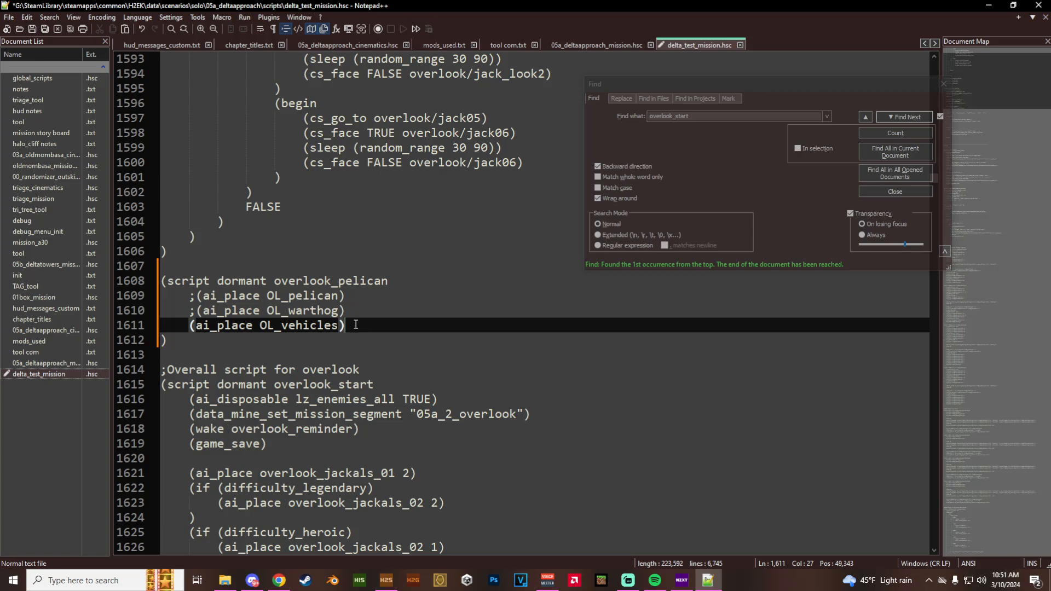
- Insert an empty pair of parentheses on its own line above the overlook_pelican script, with blank lines around it
{"action": "scroll", "coordinate": [222, 323], "scroll_direction": "up", "scroll_amount": 1}
{"action": "left_click", "coordinate": [185, 310]}
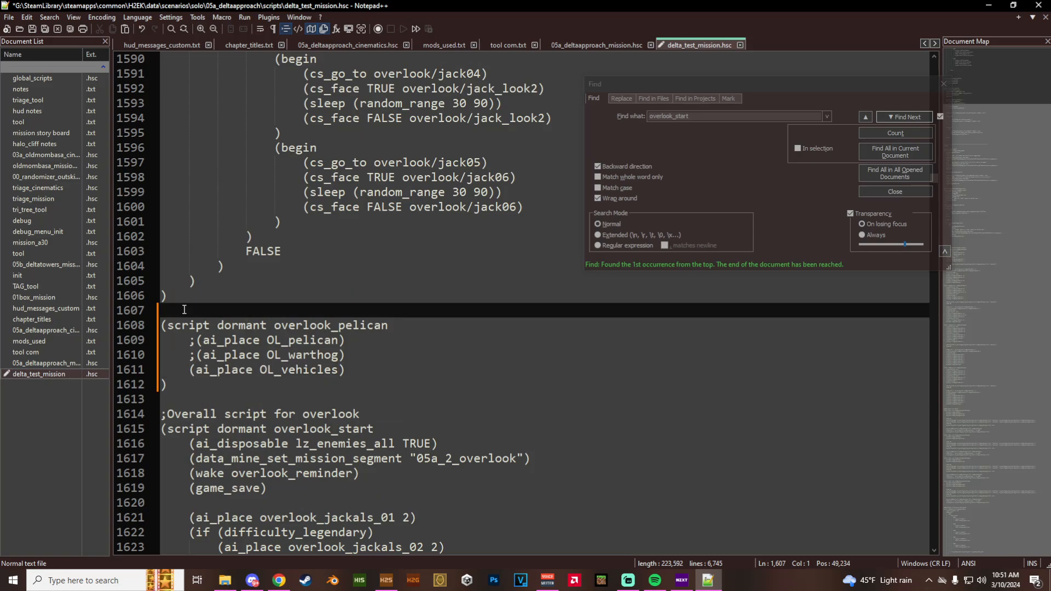
{"action": "key", "text": "Return"}
{"action": "key", "text": "Return"}
{"action": "key", "text": "Up"}
{"action": "type", "text": "()"}
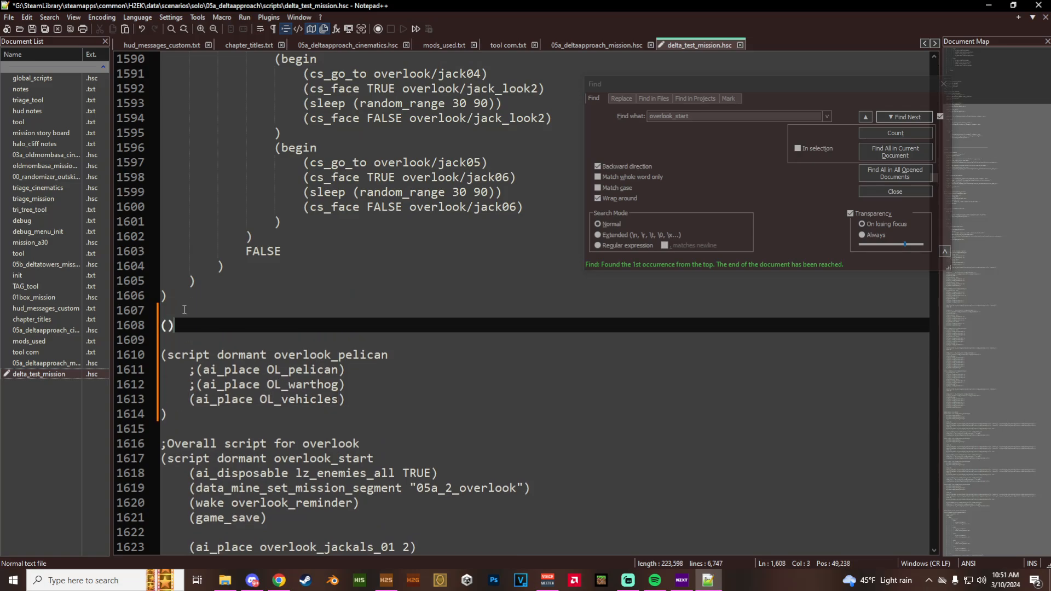
- Declare a command_script named ol_pelican_flight inside the new parentheses
{"action": "key", "text": "Left"}
{"action": "type", "text": "script com"}
{"action": "type", "text": "mand"}
{"action": "type", "text": "_"}
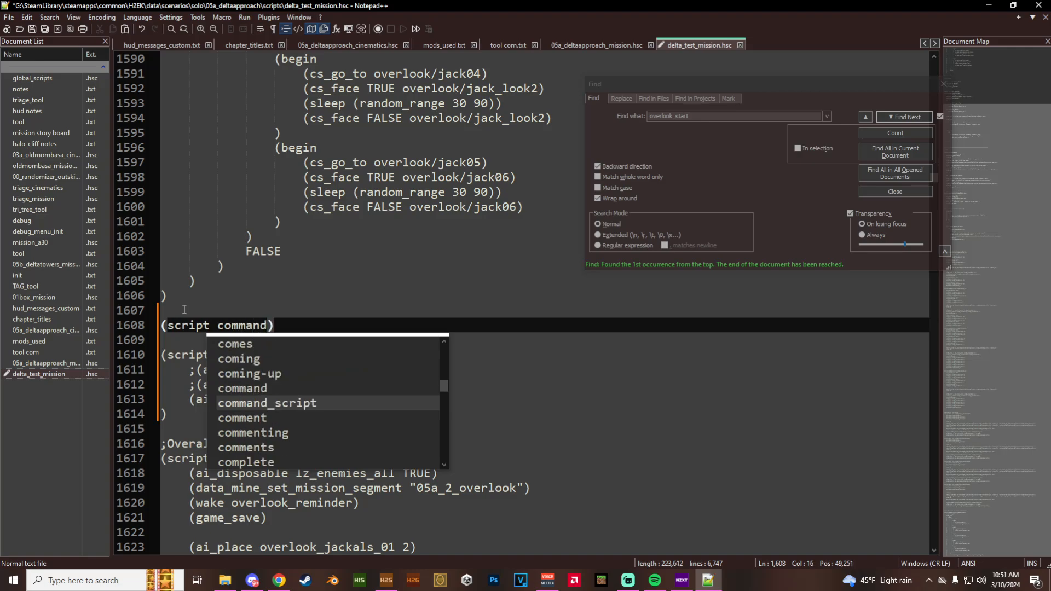
{"action": "key", "text": "Return"}
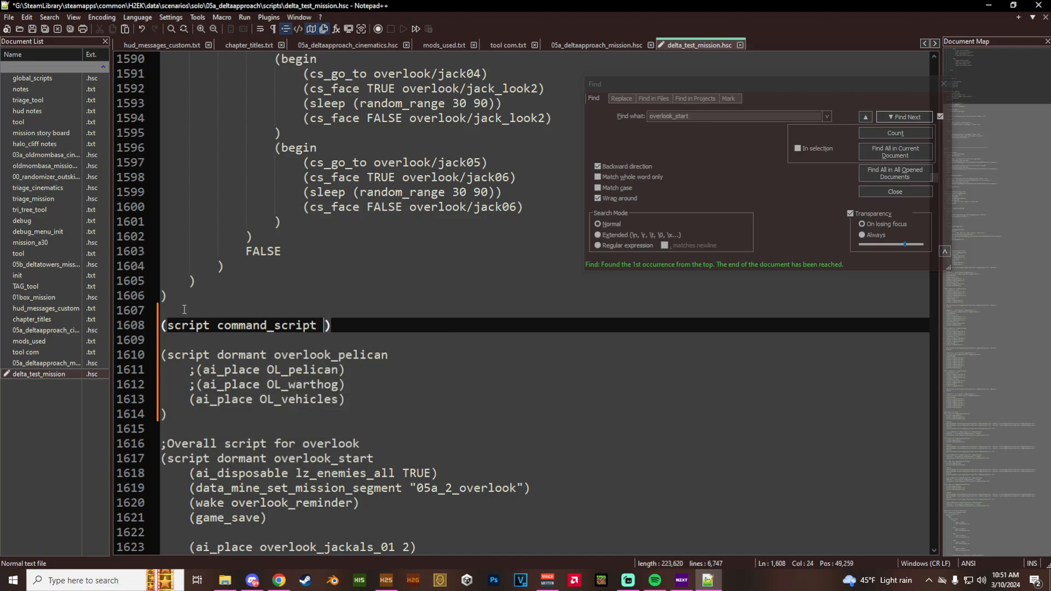
{"action": "type", "text": "ol_pelican_flight"}
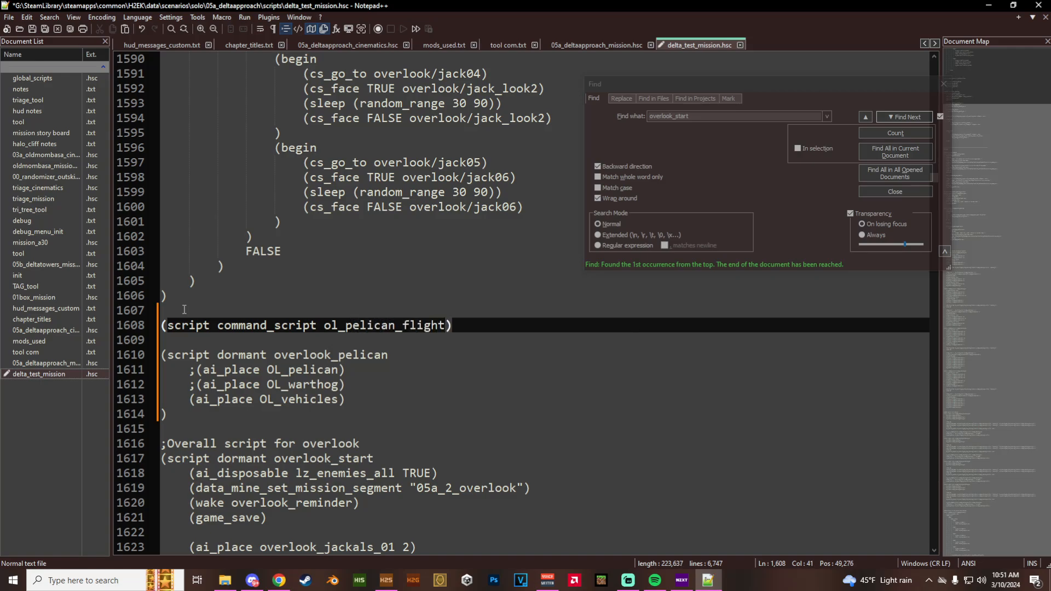
- Put the closing parenthesis of ol_pelican_flight on its own line and begin an indented (cs) command in its body
{"action": "scroll", "coordinate": [185, 309], "scroll_direction": "up", "scroll_amount": 1}
{"action": "key", "text": "Return"}
{"action": "left_click", "coordinate": [448, 376]}
{"action": "key", "text": "Return"}
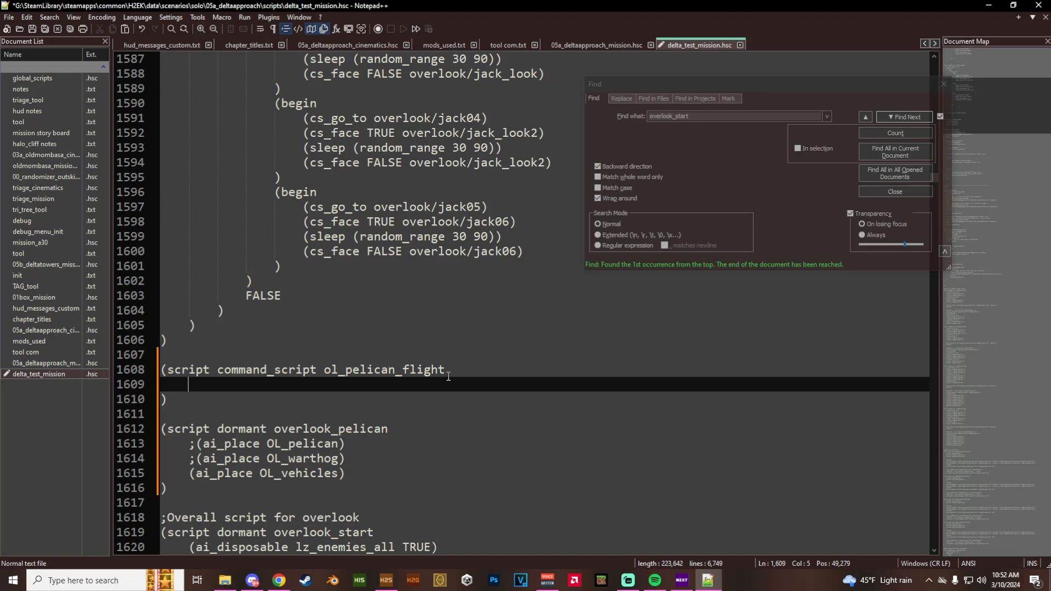
{"action": "type", "text": "(cs"}
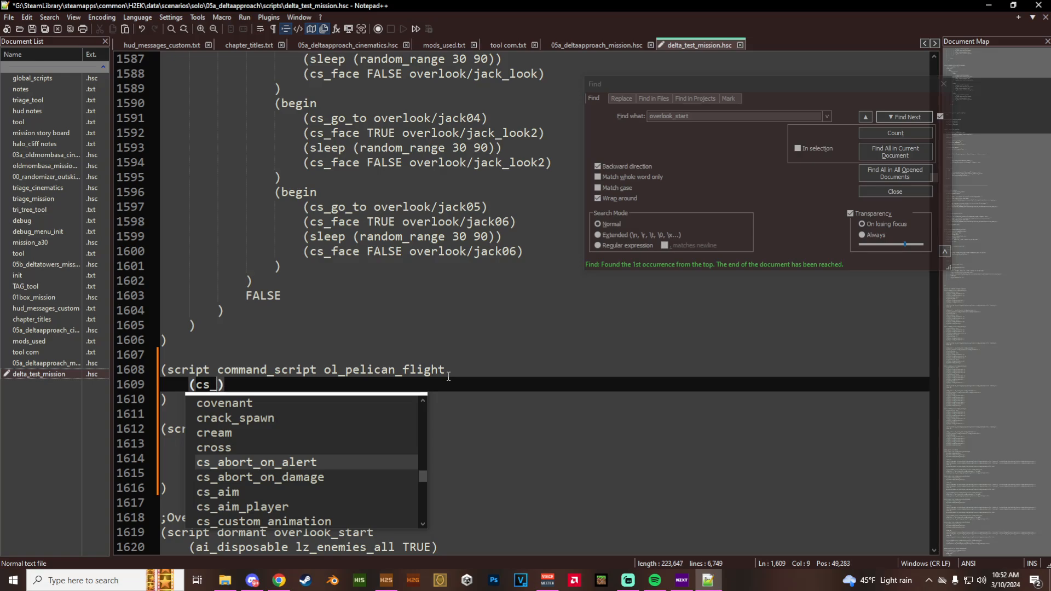
{"action": "key", "text": "Right"}
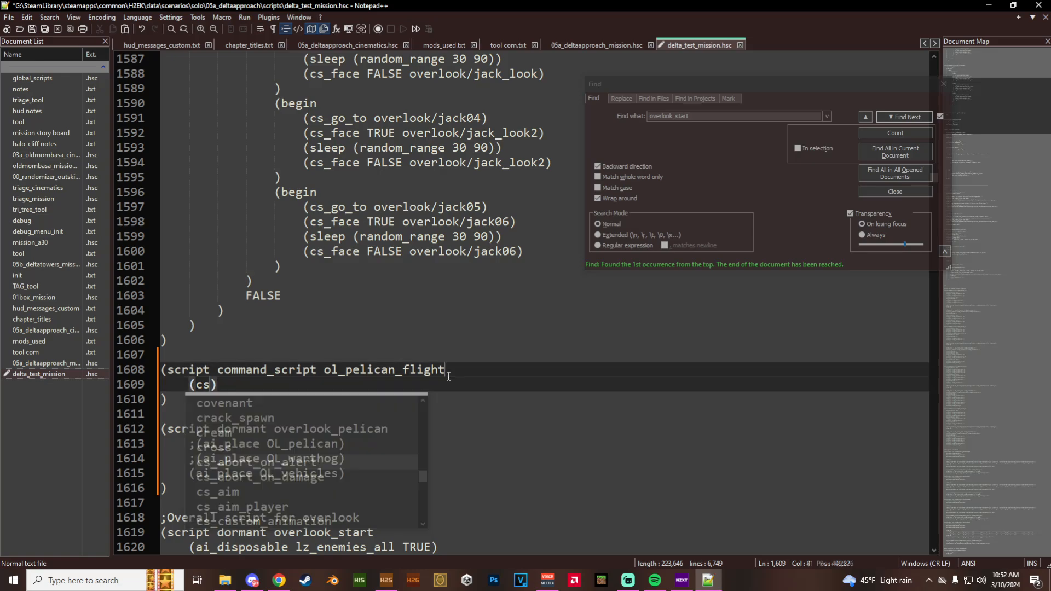
- Switch to Chrome, open the bookmarked c20 H2 scripting page and browse its list of script functions
{"action": "left_click", "coordinate": [279, 580]}
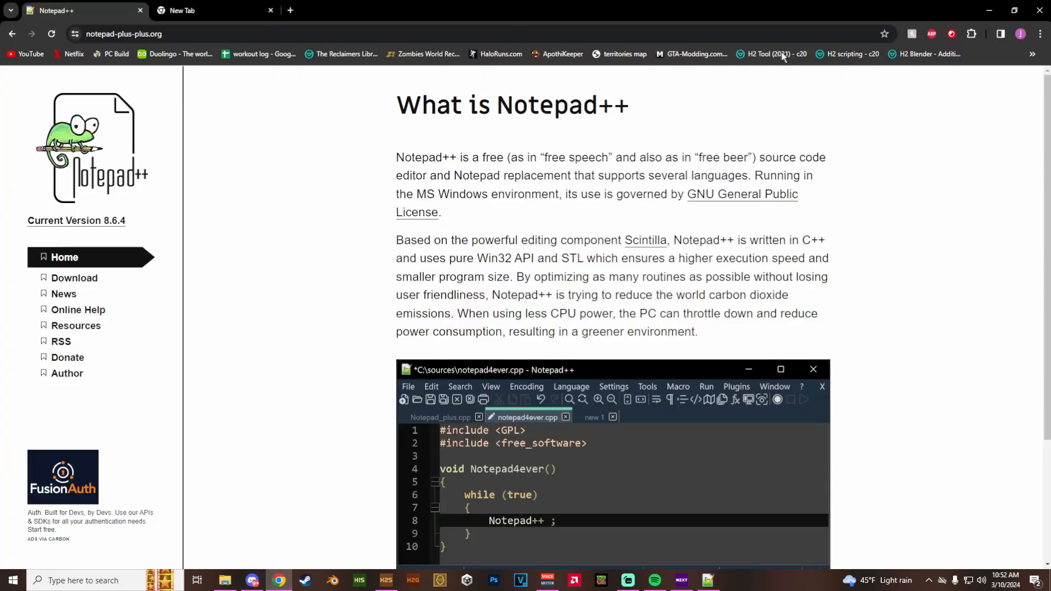
{"action": "key", "text": "ctrl+Tab"}
{"action": "left_click", "coordinate": [853, 54]}
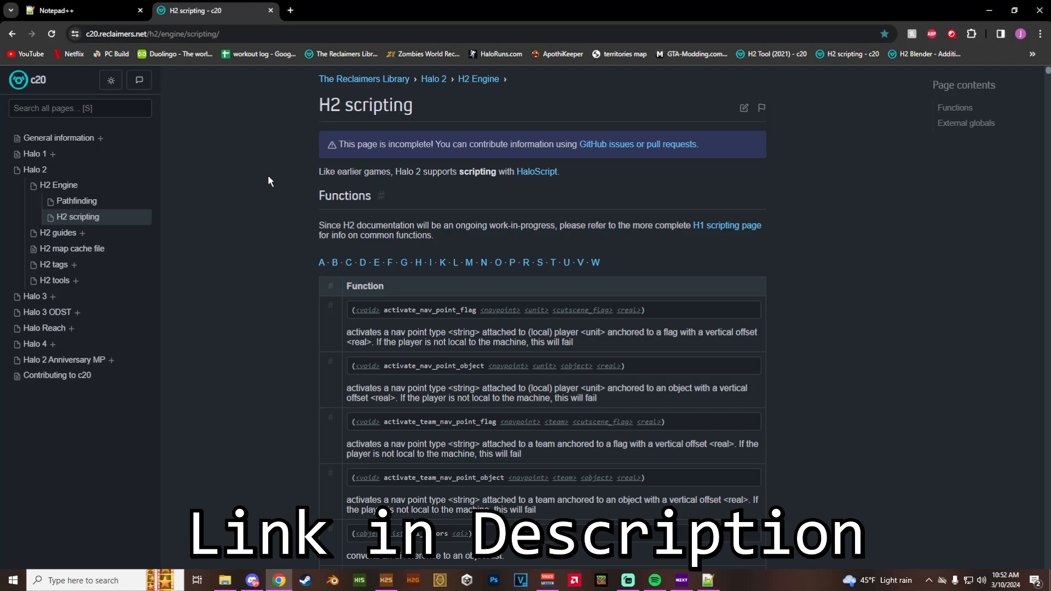
{"action": "scroll", "coordinate": [287, 308], "scroll_direction": "down", "scroll_amount": 20}
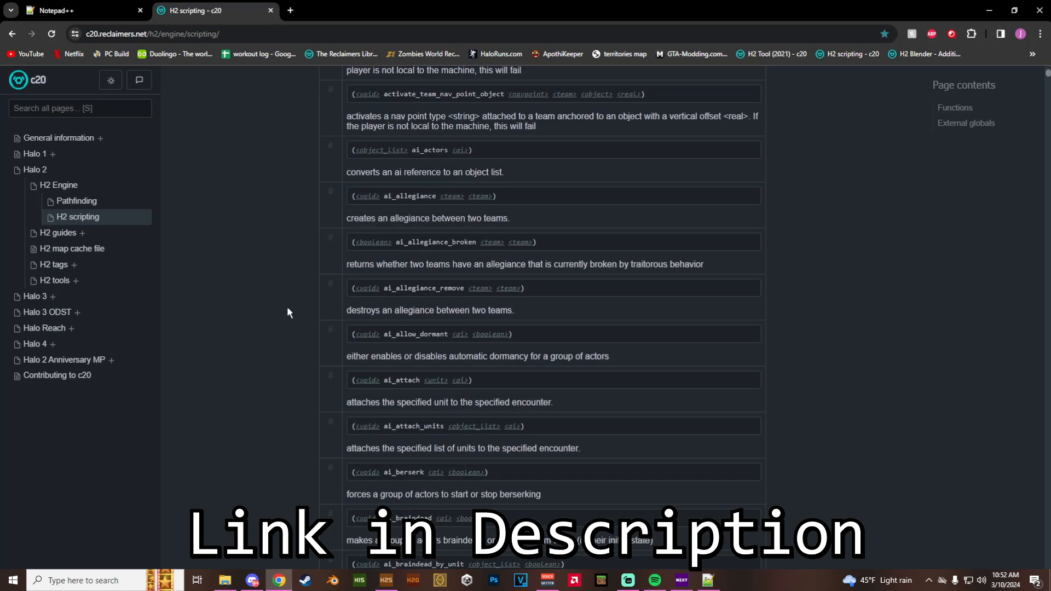
{"action": "scroll", "coordinate": [252, 324], "scroll_direction": "down", "scroll_amount": 10}
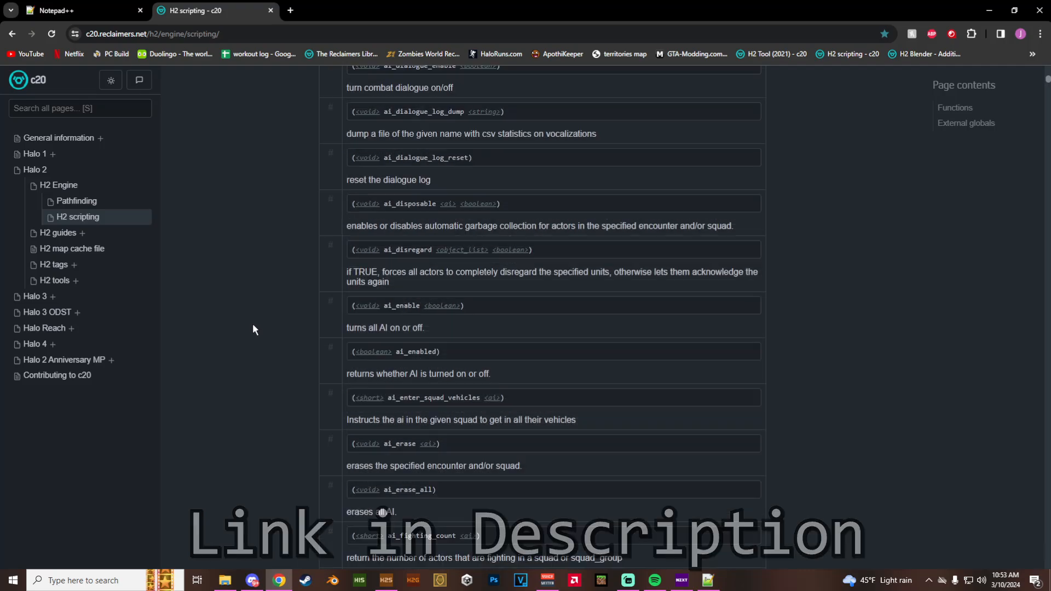
{"action": "scroll", "coordinate": [251, 320], "scroll_direction": "up", "scroll_amount": 9}
{"action": "scroll", "coordinate": [246, 333], "scroll_direction": "up", "scroll_amount": 20}
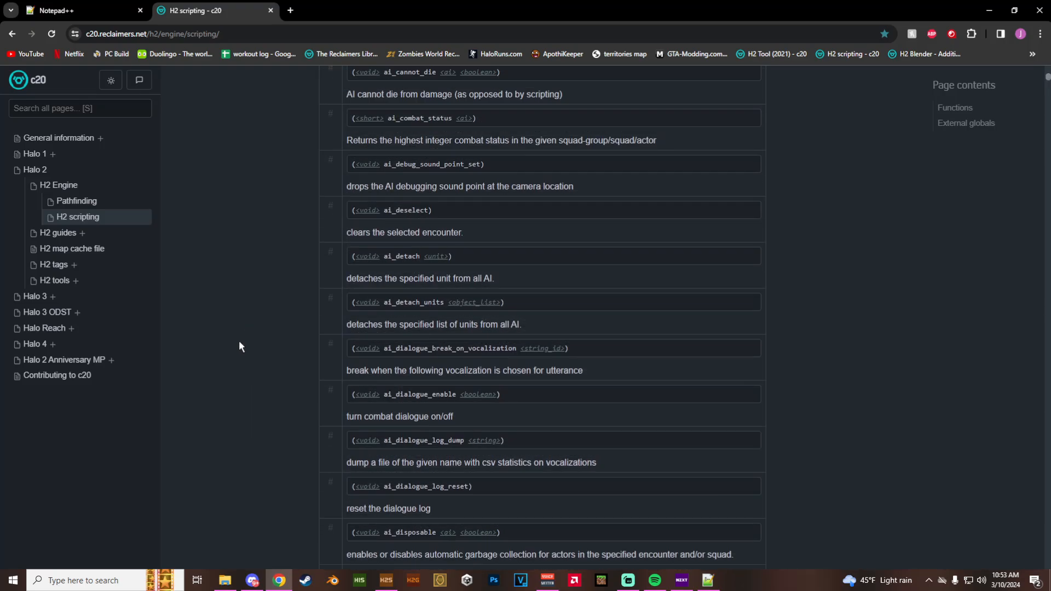
{"action": "scroll", "coordinate": [225, 328], "scroll_direction": "up", "scroll_amount": 4}
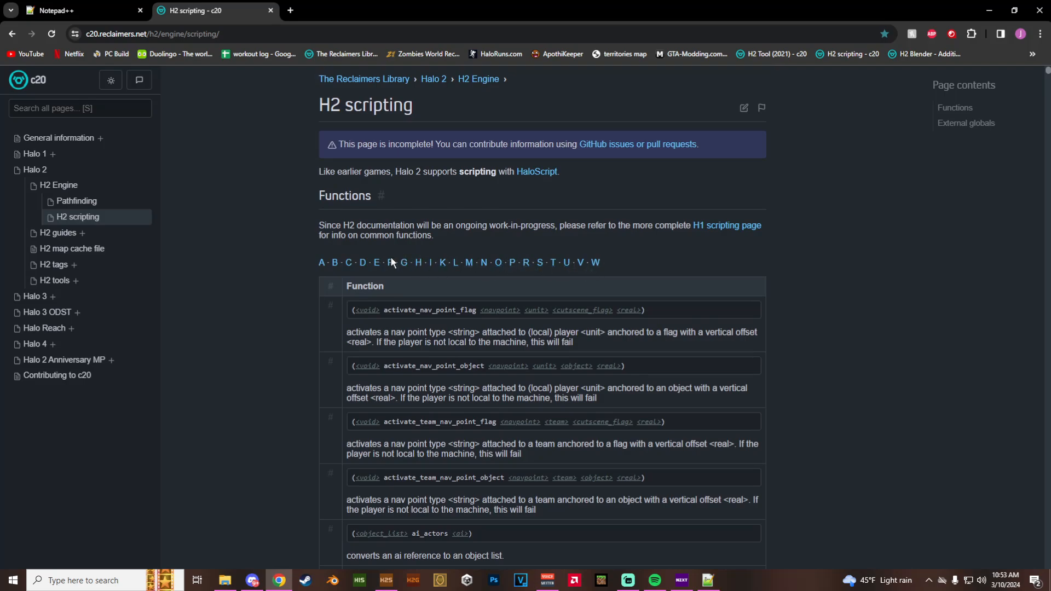
{"action": "scroll", "coordinate": [493, 402], "scroll_direction": "down", "scroll_amount": 20}
{"action": "scroll", "coordinate": [477, 404], "scroll_direction": "up", "scroll_amount": 5}
{"action": "scroll", "coordinate": [478, 405], "scroll_direction": "up", "scroll_amount": 20}
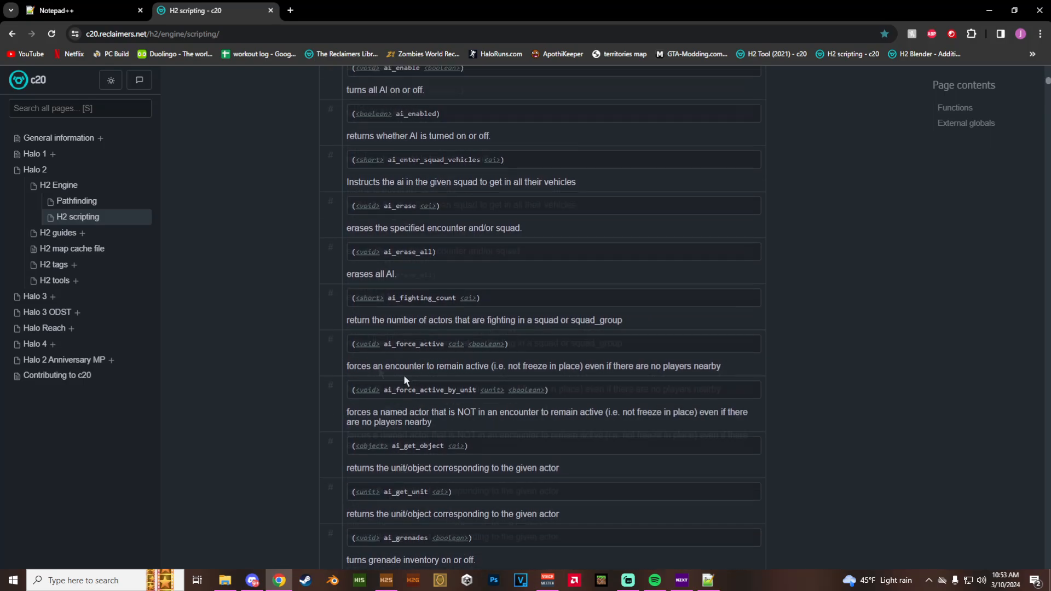
{"action": "scroll", "coordinate": [327, 368], "scroll_direction": "up", "scroll_amount": 2}
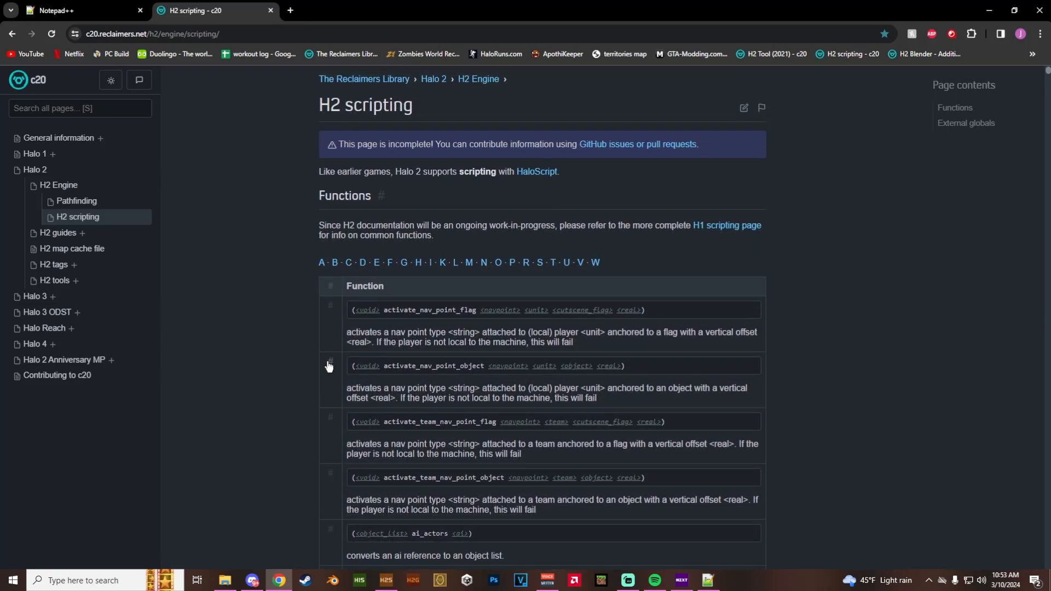
- Search the H2 scripting page for cs_fly and read the descriptions of the cs_fly_by and cs_fly_to functions
{"action": "key", "text": "ctrl+f"}
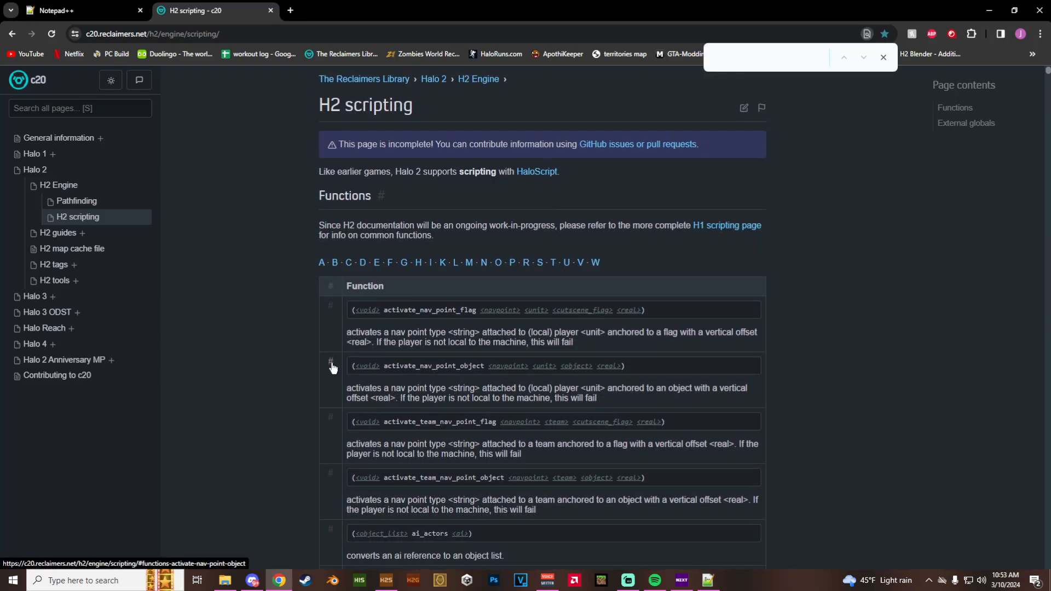
{"action": "type", "text": "cs"}
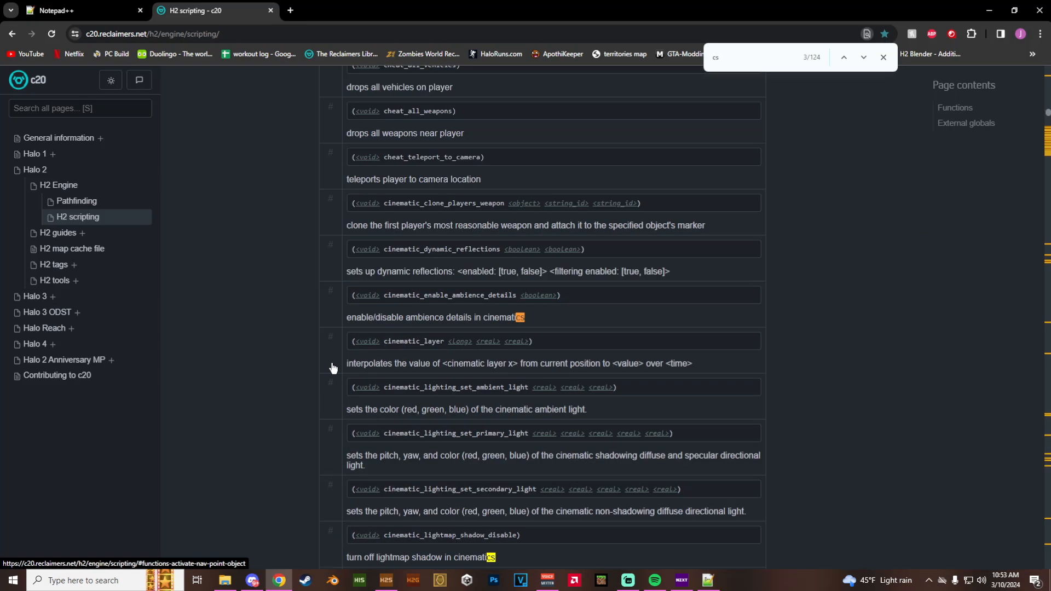
{"action": "type", "text": "_fly"}
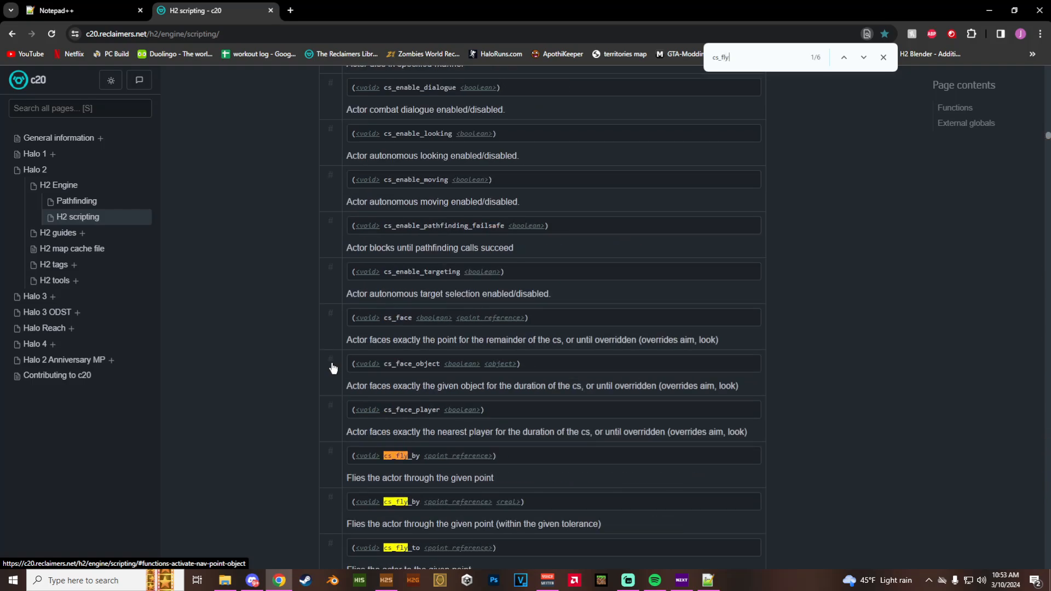
{"action": "scroll", "coordinate": [333, 367], "scroll_direction": "down", "scroll_amount": 5}
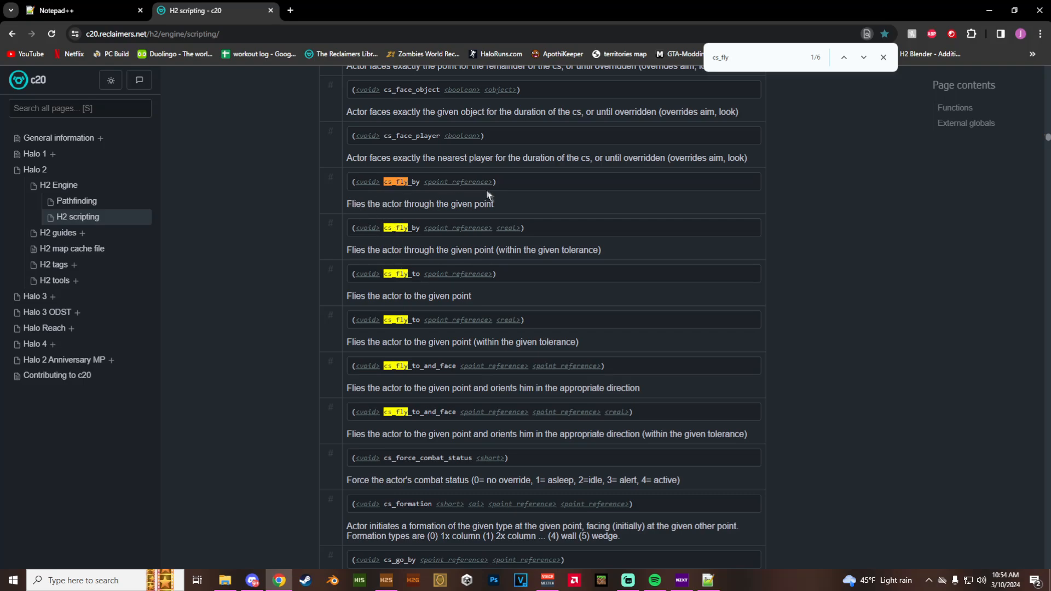
{"action": "left_click_drag", "start_coordinate": [498, 250], "coordinate": [601, 249]}
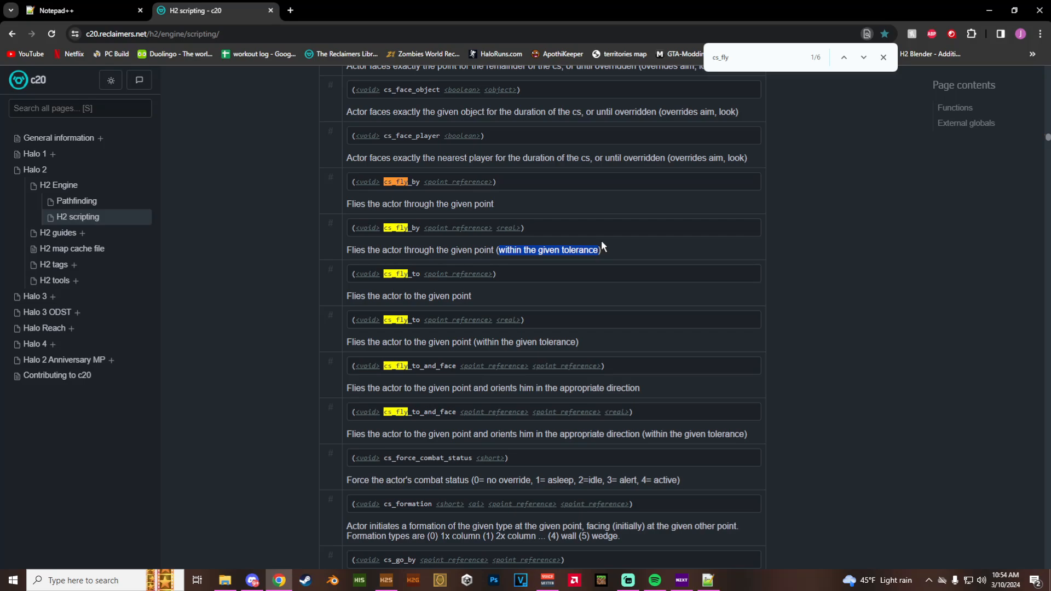
{"action": "left_click", "coordinate": [602, 243]}
- Switch to Notepad++ and extend the cs command in ol_pelican_flight to cs_fly_by, followed by a space
{"action": "left_click", "coordinate": [708, 580]}
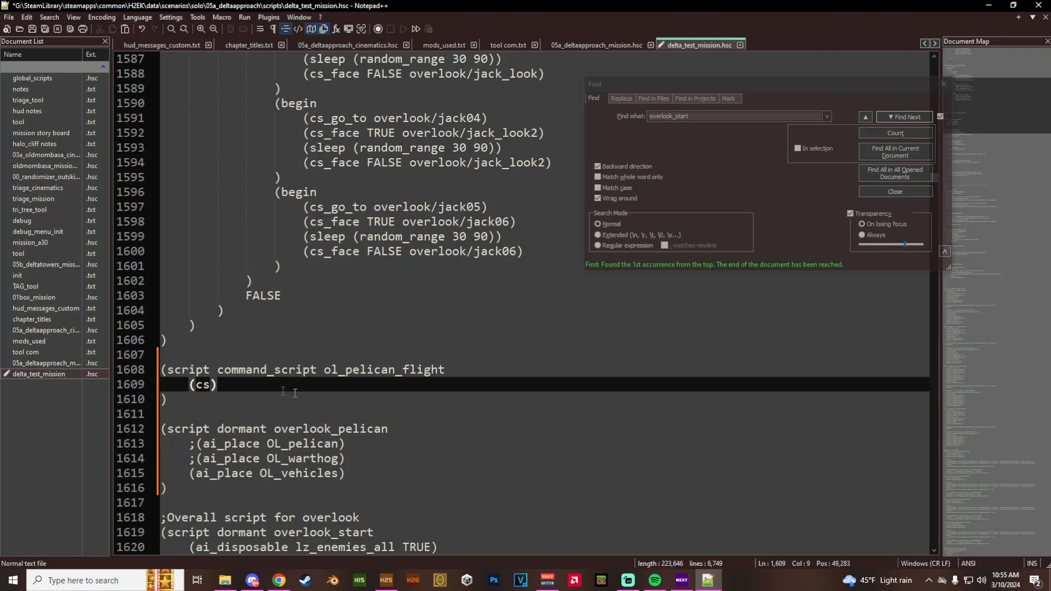
{"action": "left_click", "coordinate": [212, 385]}
{"action": "type", "text": "_fly_by"}
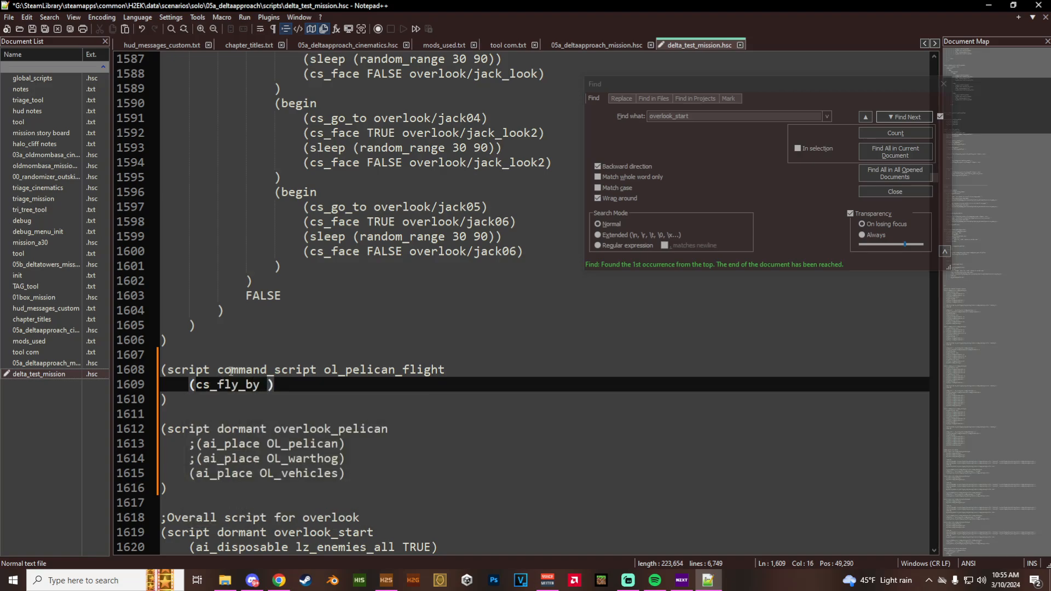
- Switch to H2 Sapien, list the points of the pelican_flight point set and view the area around p0
{"action": "left_click", "coordinate": [386, 580]}
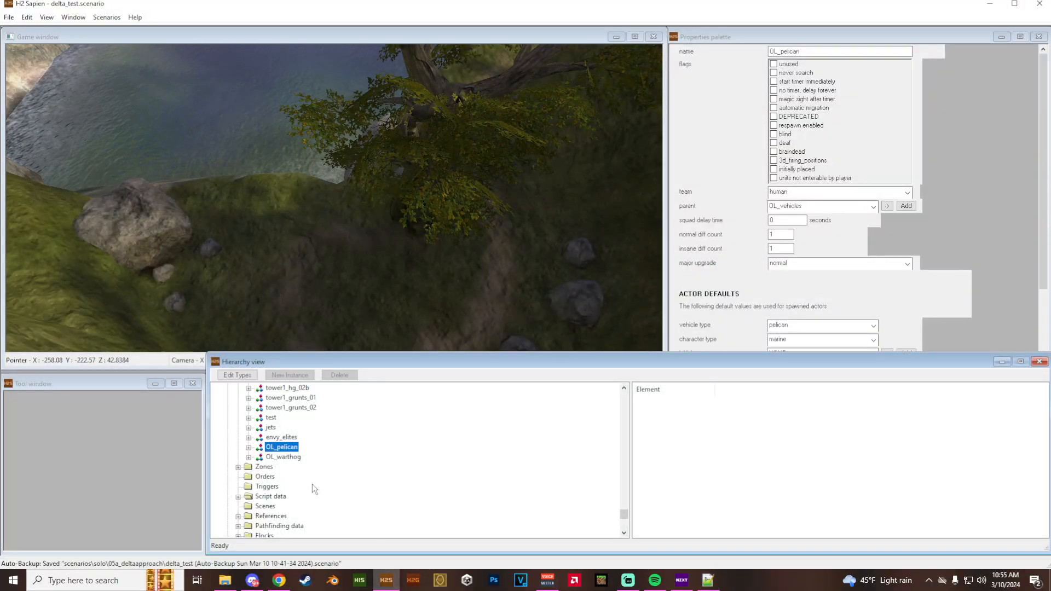
{"action": "scroll", "coordinate": [306, 482], "scroll_direction": "down", "scroll_amount": 1}
{"action": "left_click", "coordinate": [238, 467]}
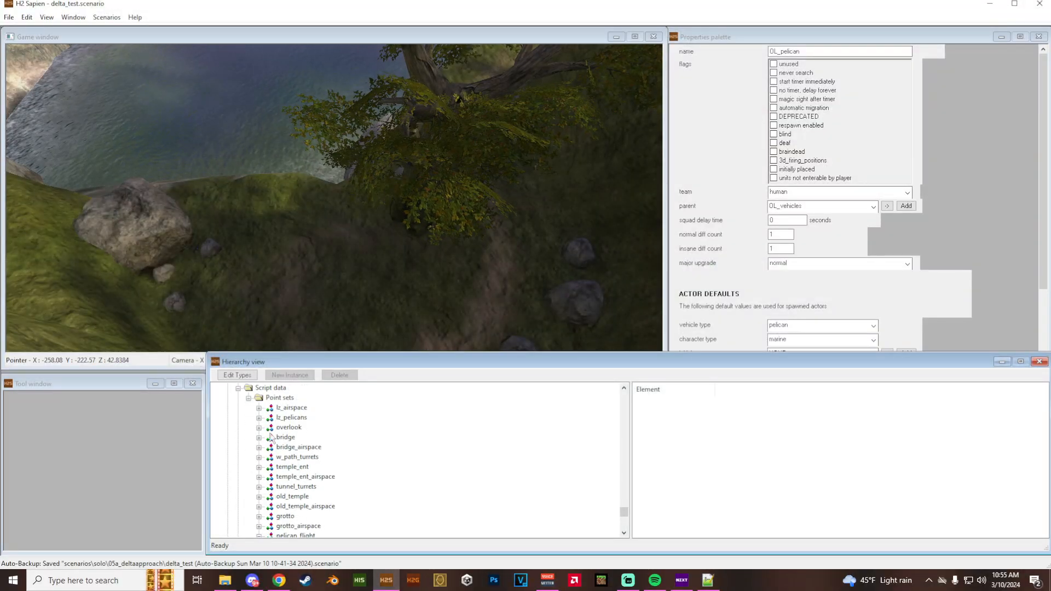
{"action": "left_click", "coordinate": [280, 401]}
{"action": "scroll", "coordinate": [323, 469], "scroll_direction": "down", "scroll_amount": 3}
{"action": "left_click", "coordinate": [291, 449]}
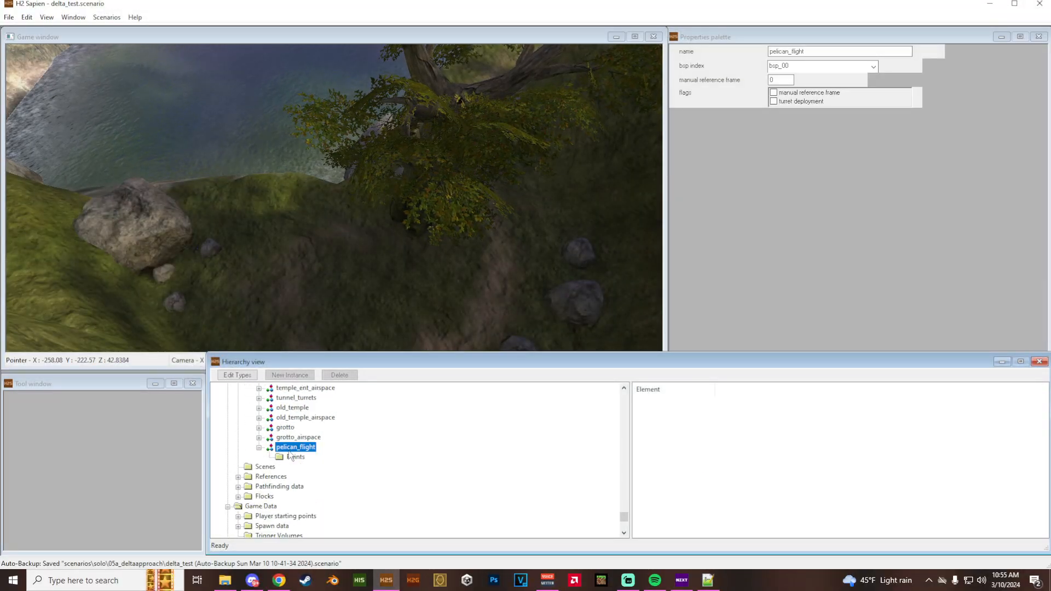
{"action": "left_click", "coordinate": [295, 457]}
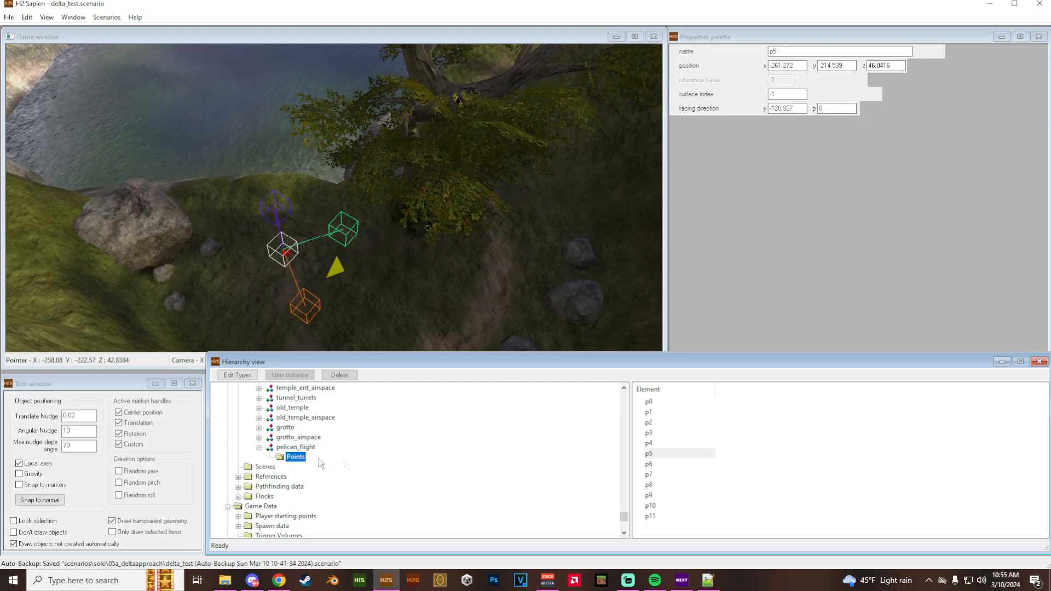
{"action": "double_click", "coordinate": [649, 401]}
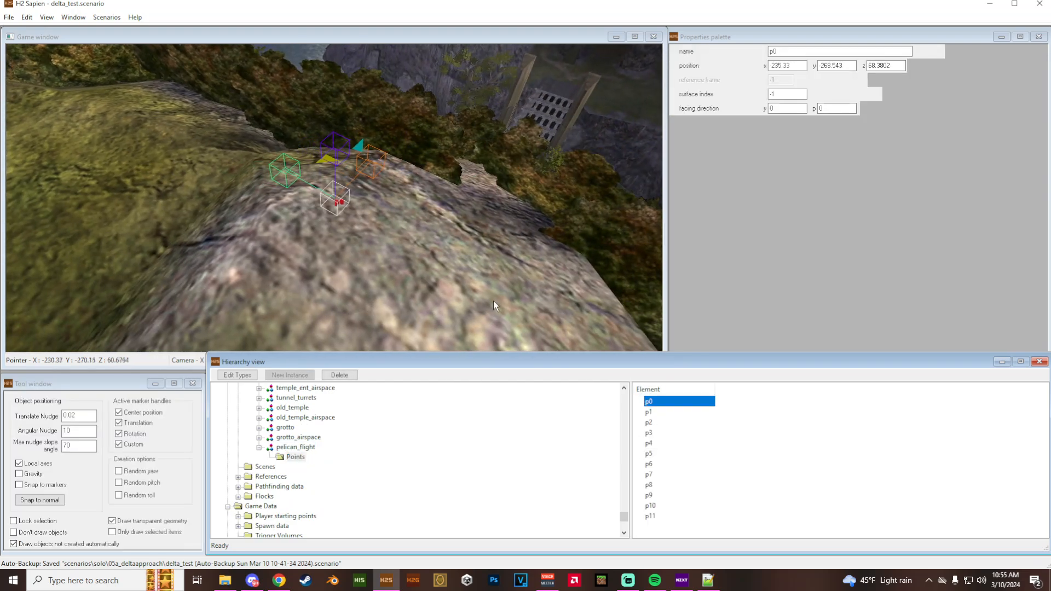
{"action": "middle_click_drag", "start_coordinate": [392, 281], "coordinate": [402, 251]}
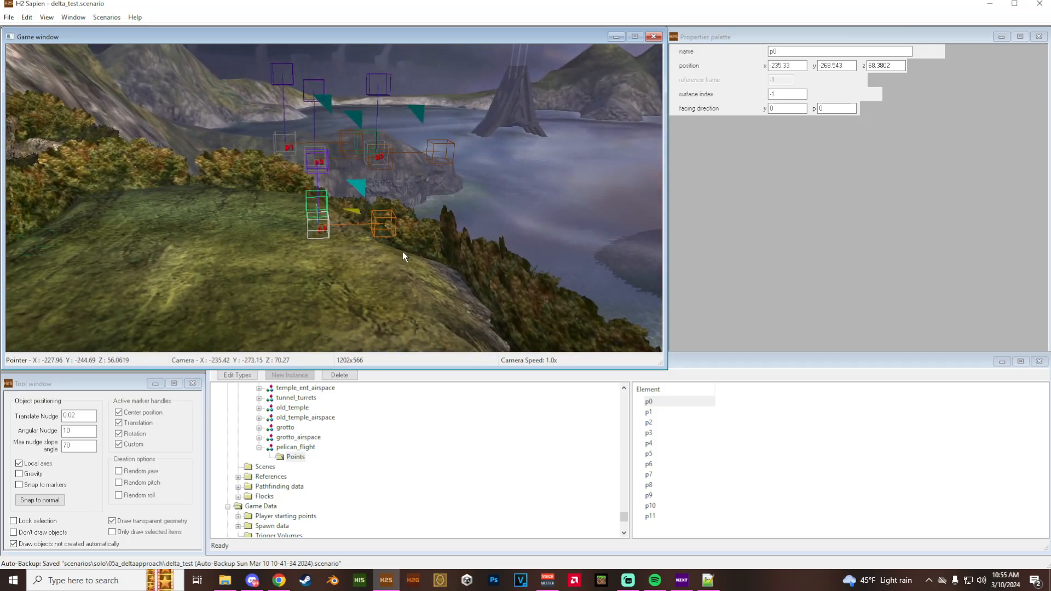
- Switch to Notepad++ and complete the cs_fly_by command in ol_pelican_flight with pelican_flight/p0 and a tolerance of 5
{"action": "left_click", "coordinate": [707, 579]}
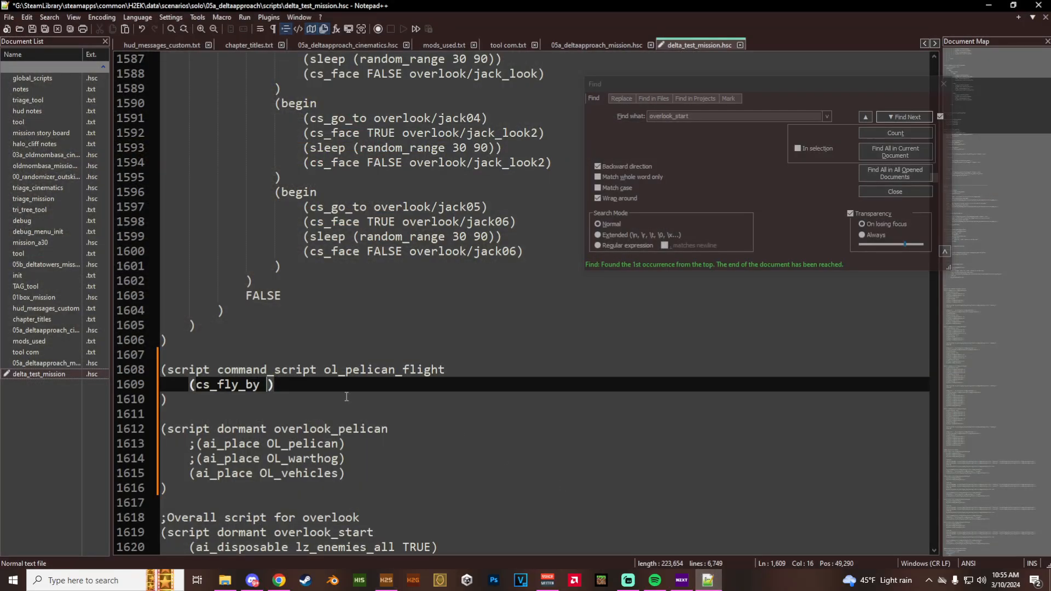
{"action": "type", "text": "pelican"}
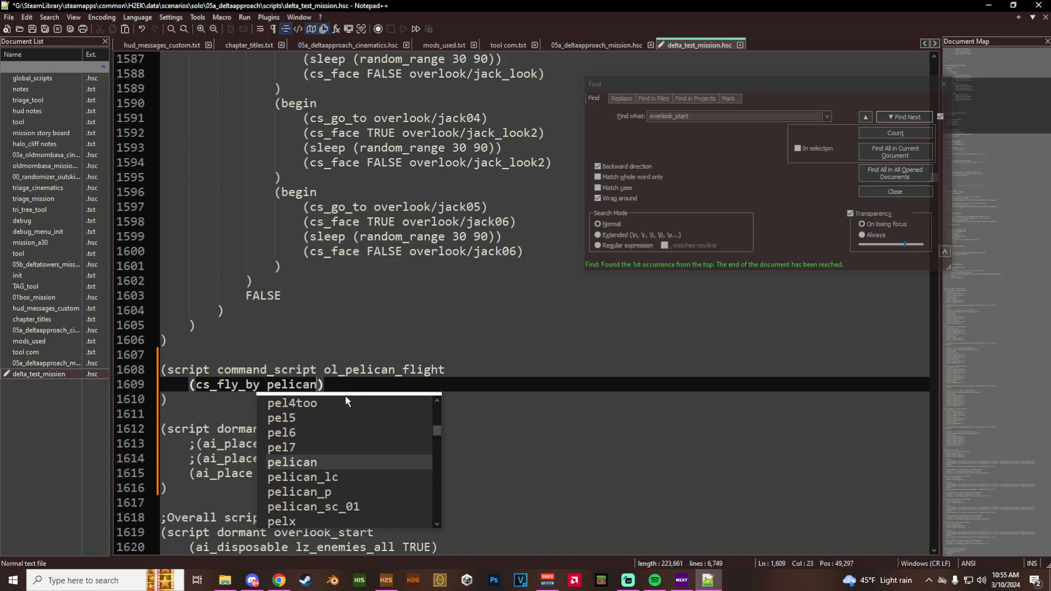
{"action": "type", "text": "_flight"}
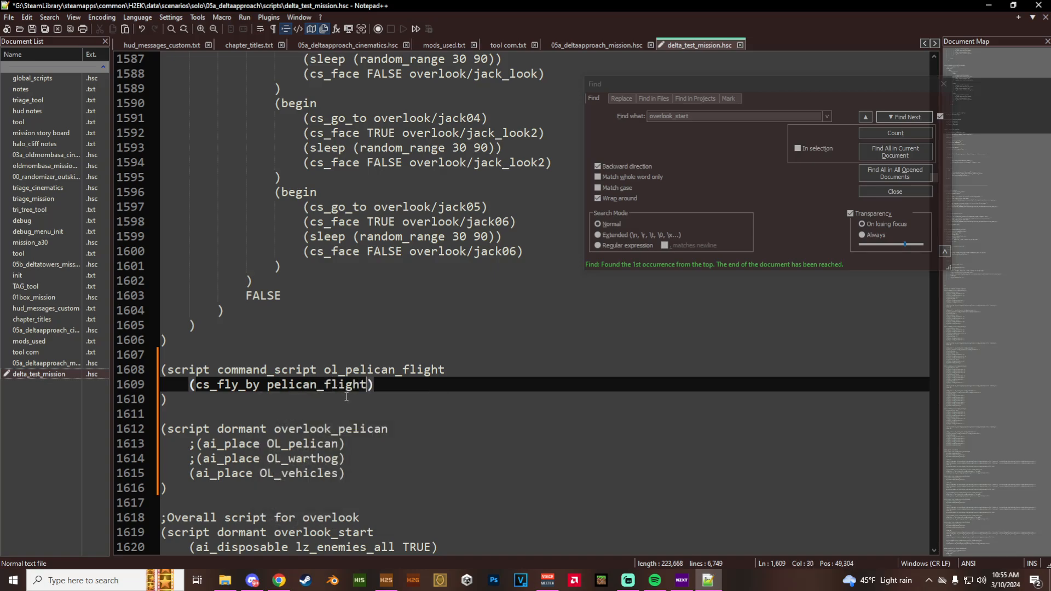
{"action": "type", "text": "/p0"}
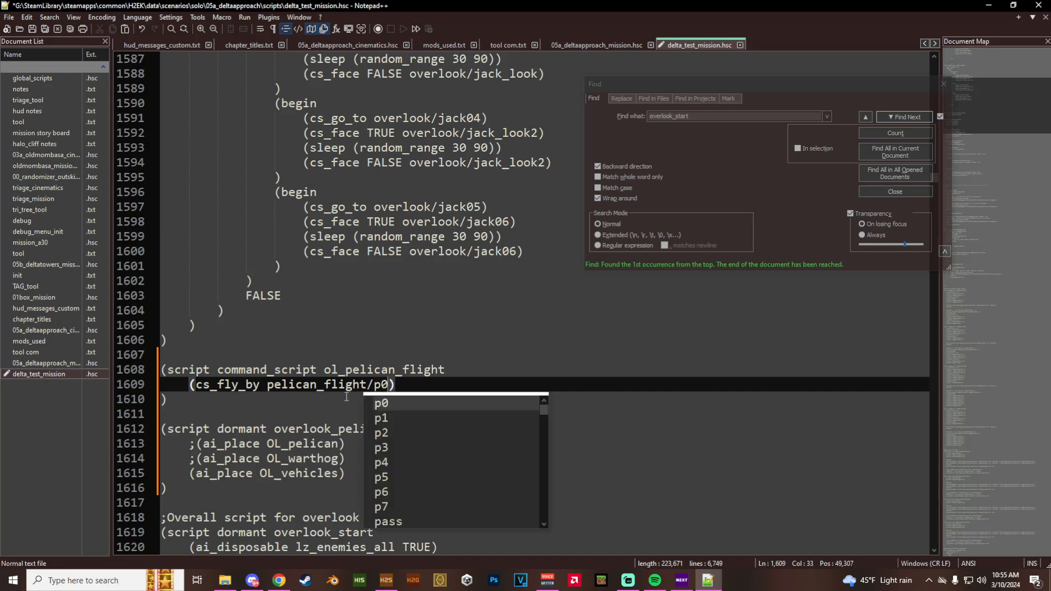
{"action": "key", "text": "Escape"}
{"action": "scroll", "coordinate": [346, 383], "scroll_direction": "down", "scroll_amount": 1}
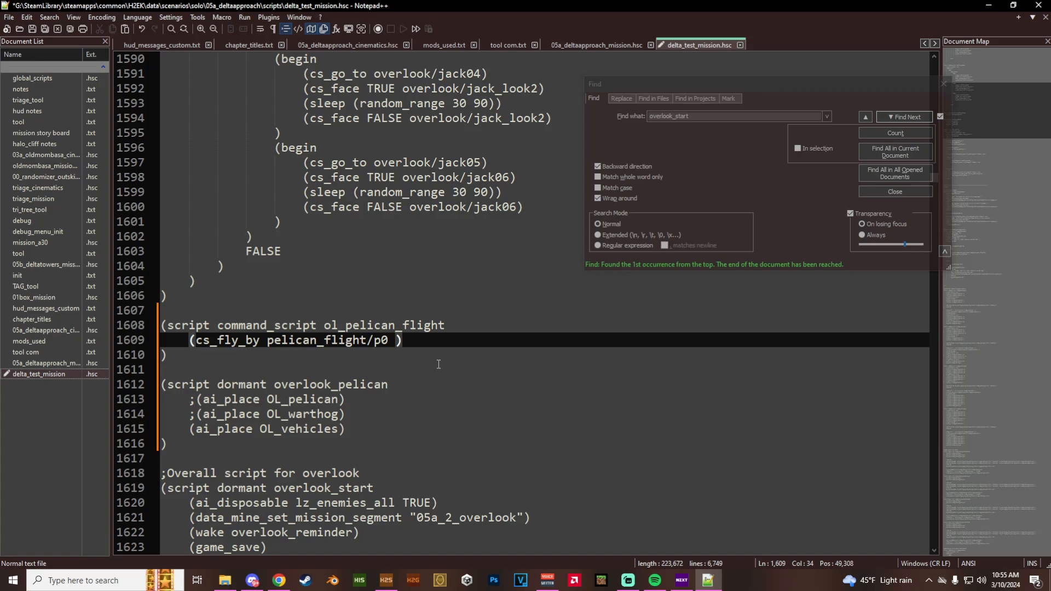
{"action": "type", "text": "5)"}
- Duplicate the p0 cs_fly_by line directly below it and point the copy at pelican_flight/p1
{"action": "left_click_drag", "start_coordinate": [432, 341], "coordinate": [186, 342]}
{"action": "key", "text": "ctrl+c"}
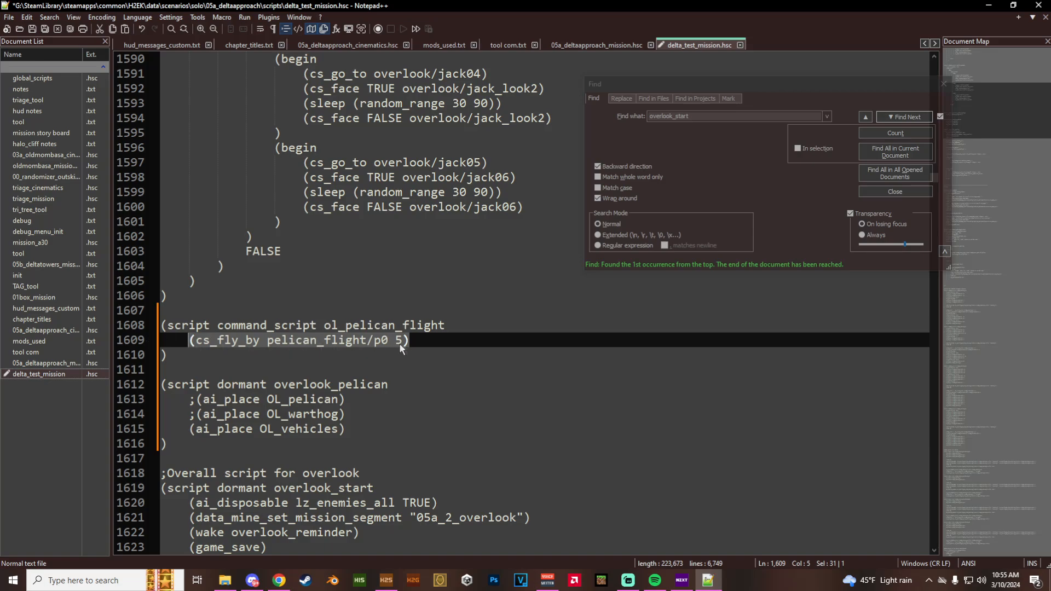
{"action": "left_click", "coordinate": [417, 340]}
{"action": "key", "text": "Return"}
{"action": "key", "text": "ctrl+v"}
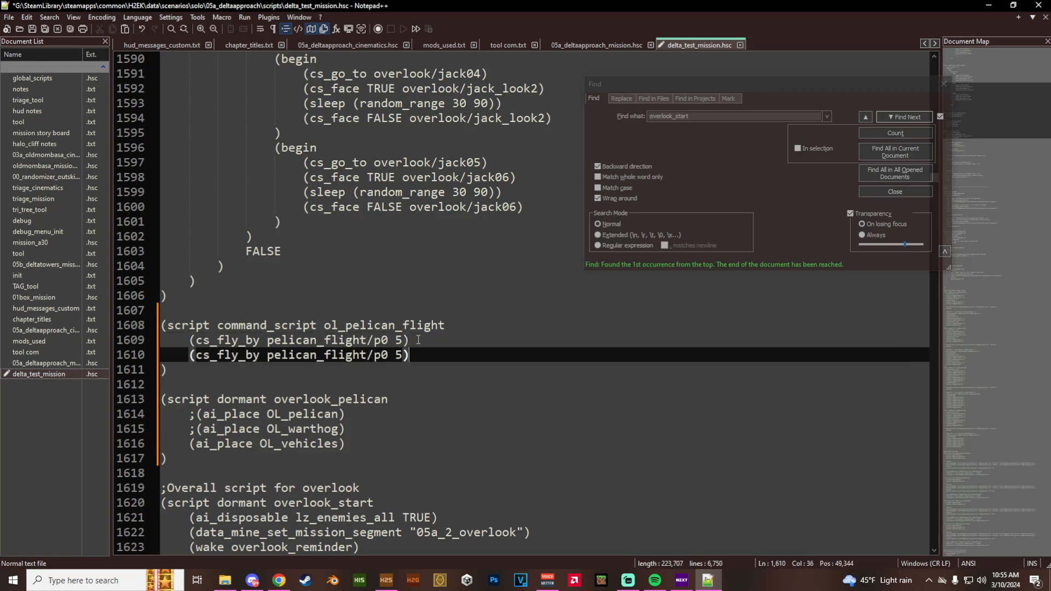
{"action": "key", "text": "Left"}
{"action": "key", "text": "Left"}
{"action": "key", "text": "BackSpace"}
{"action": "type", "text": "1"}
- Switch to H2 Sapien, rename point p5 of pelican_flight as hog_drop and save the scenario
{"action": "left_click", "coordinate": [387, 579]}
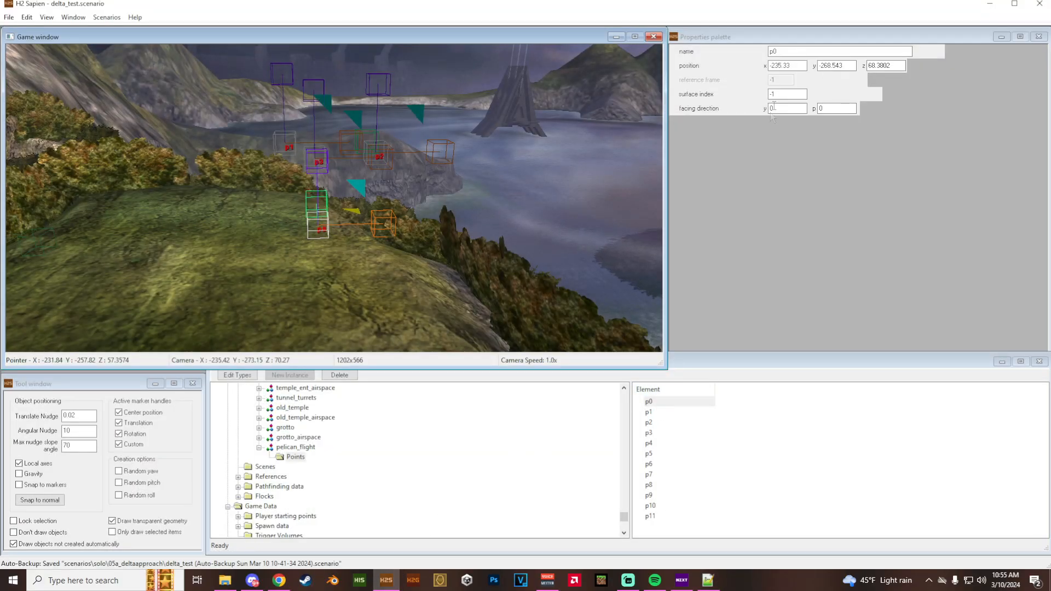
{"action": "left_click", "coordinate": [656, 411]}
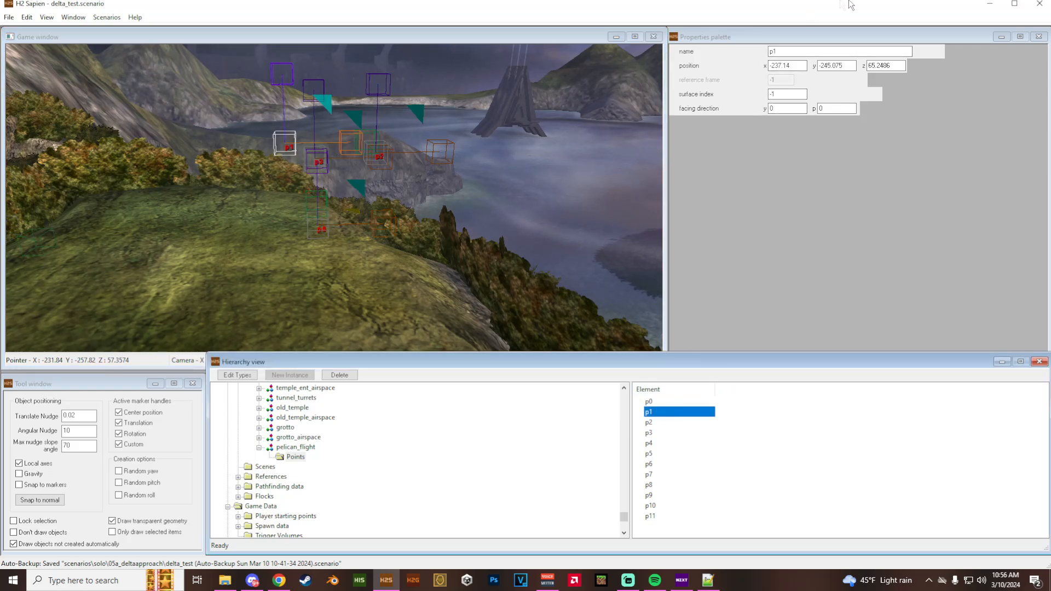
{"action": "double_click", "coordinate": [651, 453]}
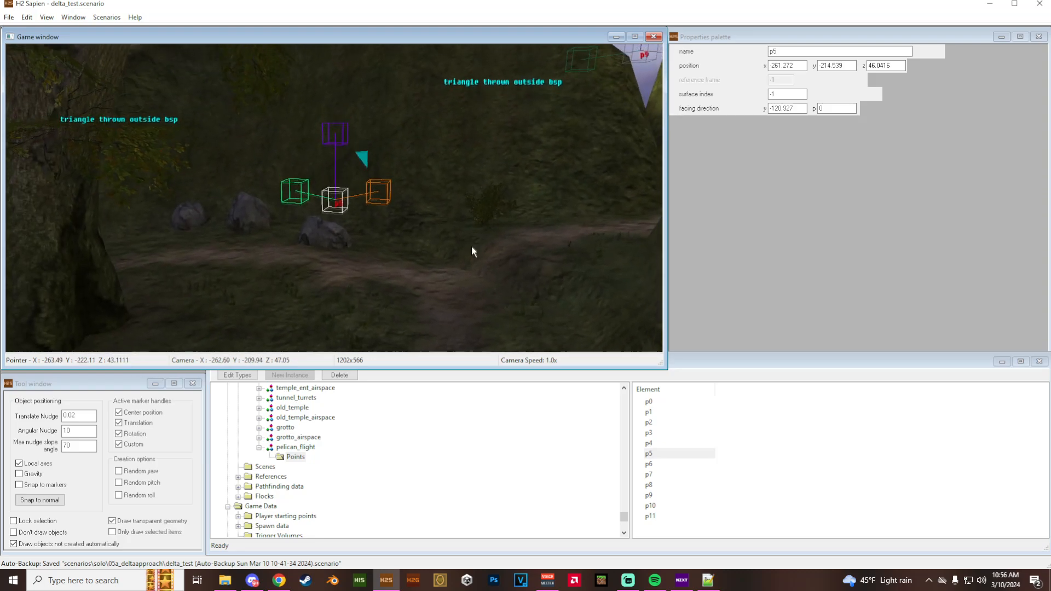
{"action": "left_click", "coordinate": [753, 54]}
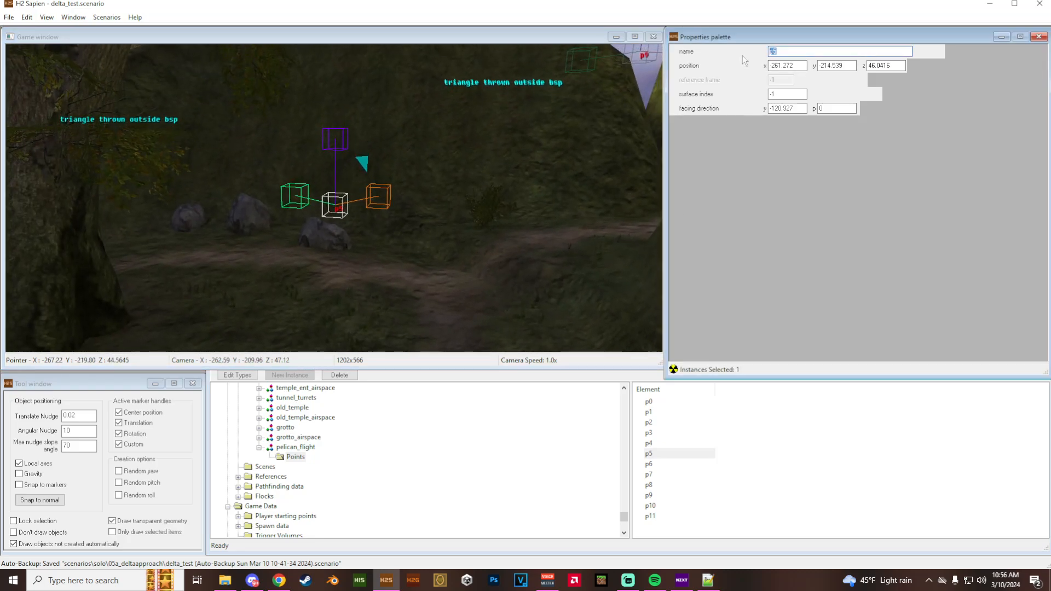
{"action": "type", "text": "hog_drop"}
{"action": "left_click", "coordinate": [810, 451]}
{"action": "left_click", "coordinate": [672, 454]}
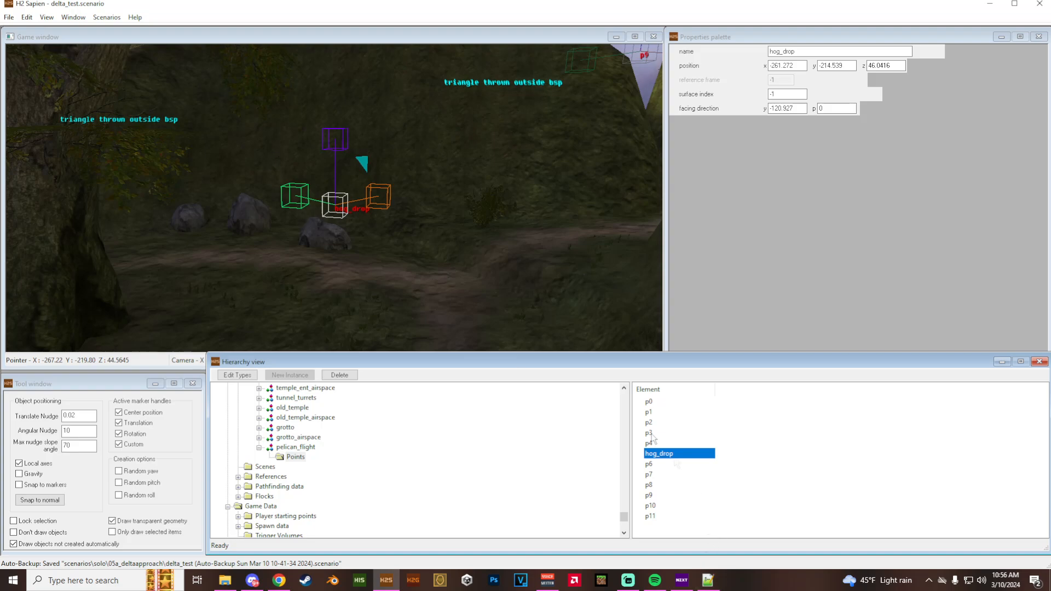
{"action": "key", "text": "ctrl+s"}
- Switch to Notepad++ and copy the p1 cs_fly_by line below itself, pointing the copy at pelican_flight/p2 with tolerance 5
{"action": "left_click", "coordinate": [708, 580]}
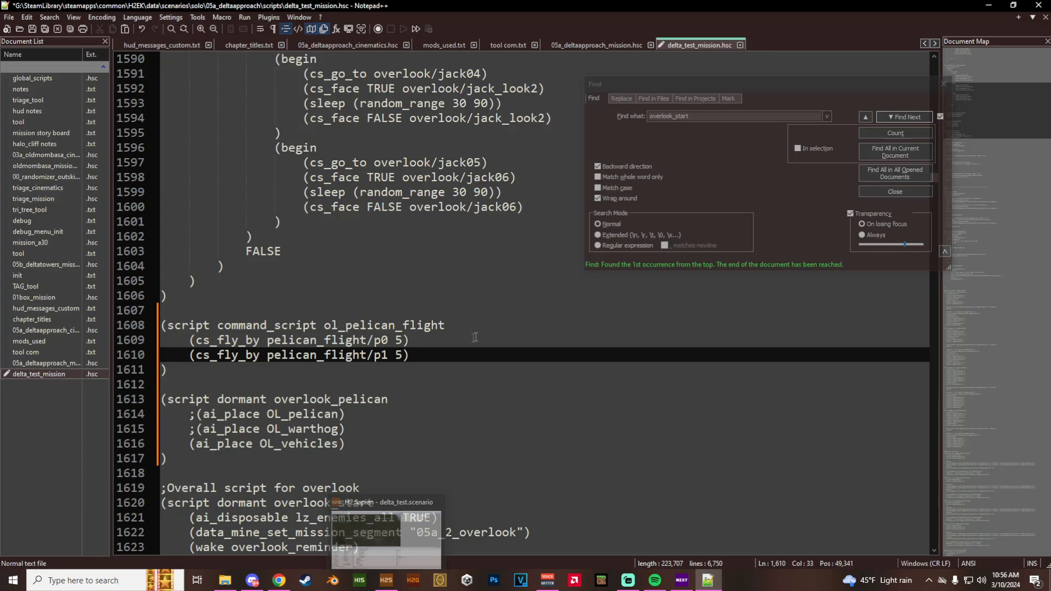
{"action": "left_click", "coordinate": [425, 358]}
{"action": "left_click_drag", "start_coordinate": [424, 358], "coordinate": [190, 359]}
{"action": "key", "text": "ctrl+c"}
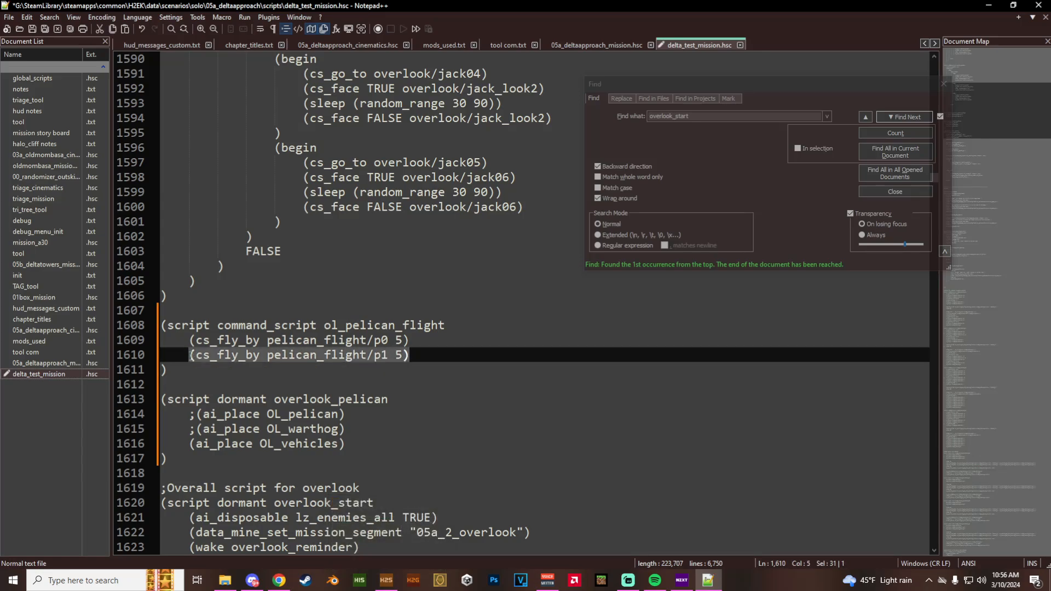
{"action": "left_click", "coordinate": [423, 353]}
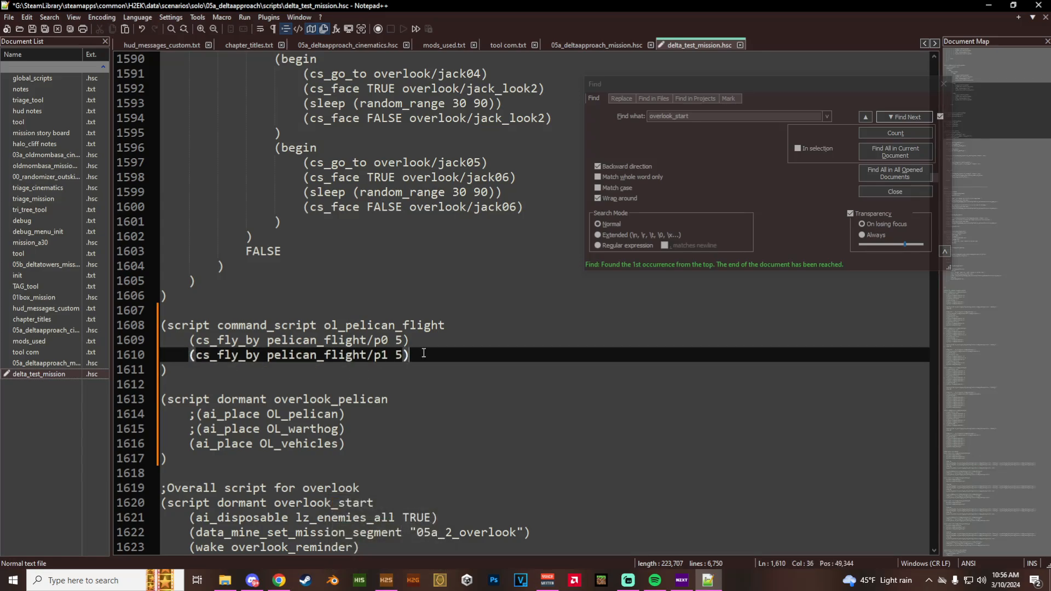
{"action": "key", "text": "Return"}
{"action": "key", "text": "ctrl+v"}
{"action": "key", "text": "Left"}
{"action": "key", "text": "Left"}
{"action": "key", "text": "Left"}
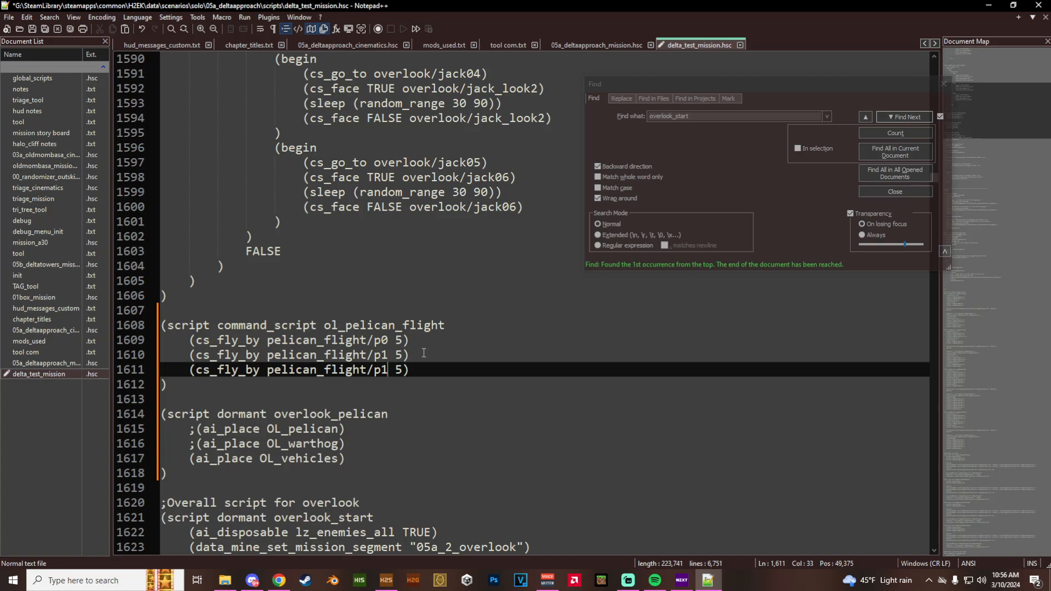
- Add another cs_fly_by line for pelican_flight/p3 with a tolerance of 5 below the p2 line
{"action": "key", "text": "End"}
{"action": "key", "text": "Return"}
{"action": "key", "text": "ctrl+v"}
{"action": "key", "text": "Left"}
{"action": "key", "text": "Left"}
{"action": "key", "text": "Left"}
{"action": "key", "text": "BackSpace"}
{"action": "type", "text": "3"}
{"action": "key", "text": "End"}
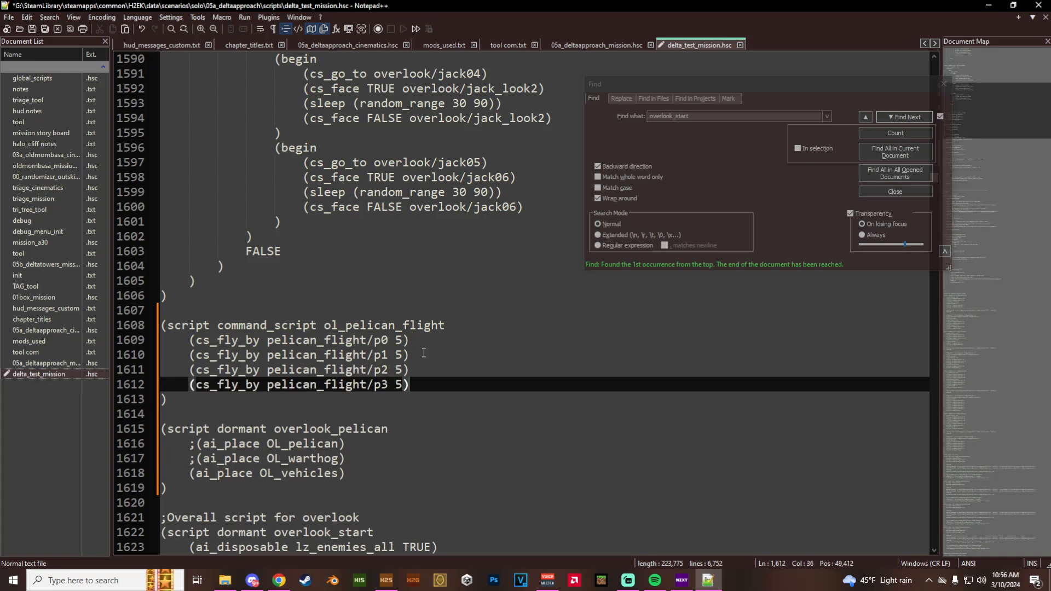
- Add a cs_fly_by line for pelican_flight/p4 with a tolerance of 5 below the p3 line
{"action": "key", "text": "Return"}
{"action": "key", "text": "ctrl+v"}
{"action": "key", "text": "Left"}
{"action": "key", "text": "Left"}
{"action": "key", "text": "Left"}
{"action": "key", "text": "BackSpace"}
{"action": "type", "text": "4"}
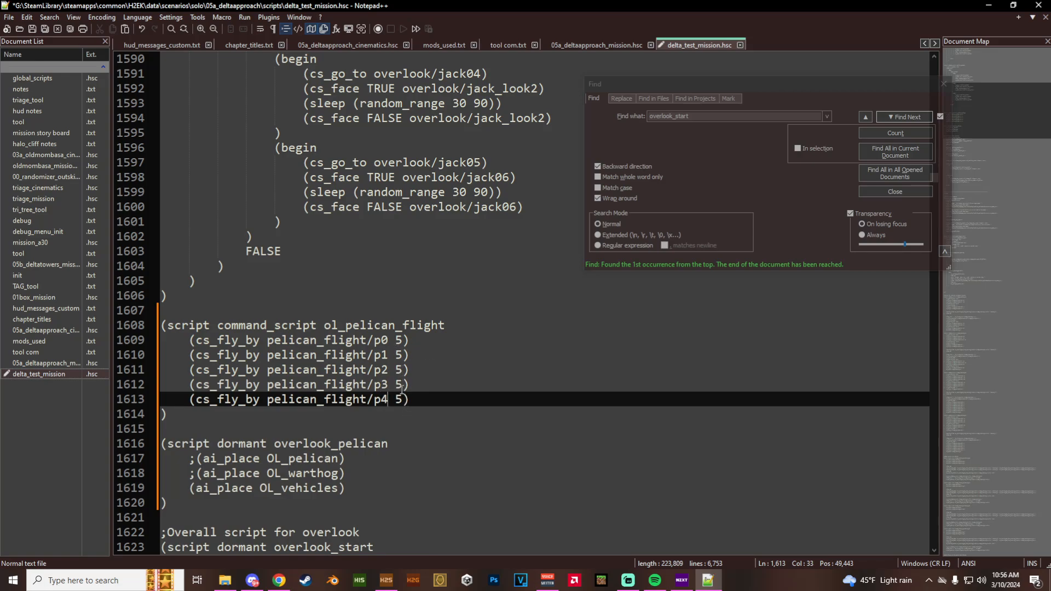
- View the hog_drop point in H2 Sapien, then return to Notepad++ and set the p4 line's tolerance to 3
{"action": "left_click", "coordinate": [387, 580]}
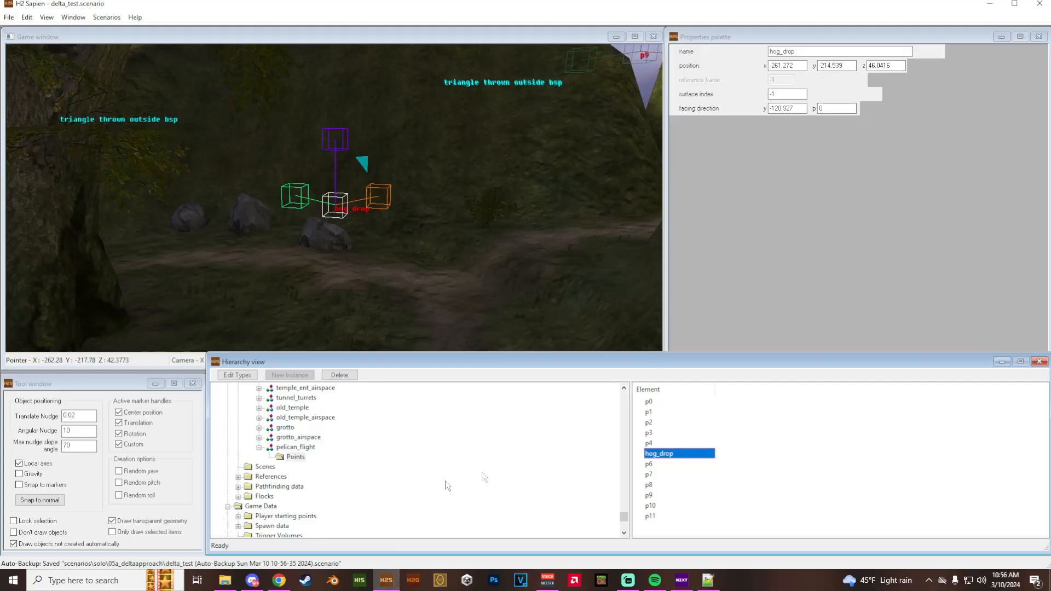
{"action": "double_click", "coordinate": [654, 454]}
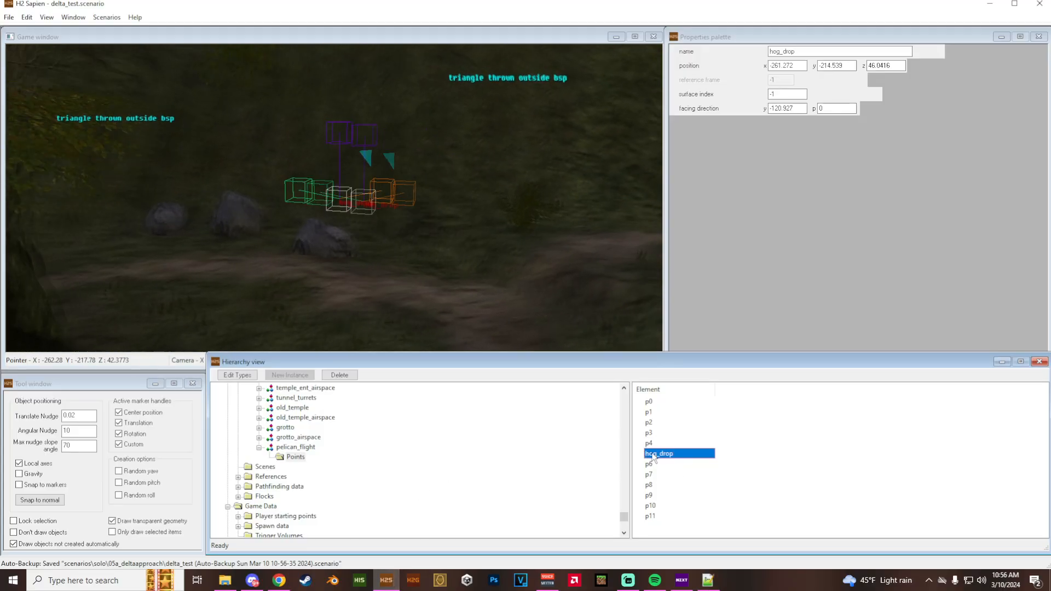
{"action": "left_click", "coordinate": [707, 580]}
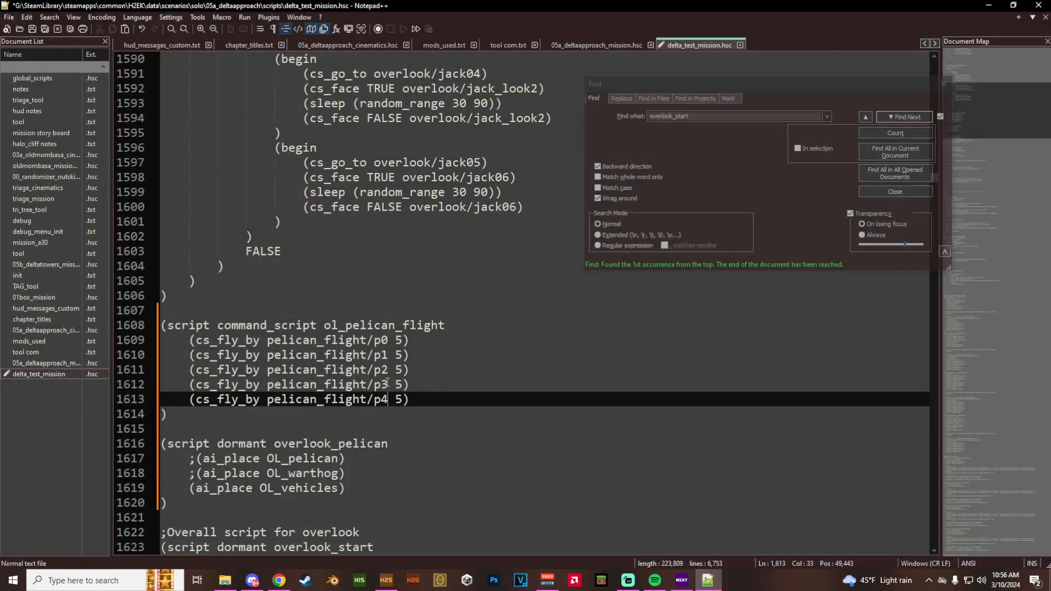
{"action": "left_click_drag", "start_coordinate": [405, 399], "coordinate": [395, 399]}
{"action": "type", "text": "3"}
- Paste the copied fly command on a new line below the p4 line and change its function to cs_fly_to
{"action": "key", "text": "Return"}
{"action": "key", "text": "ctrl+v"}
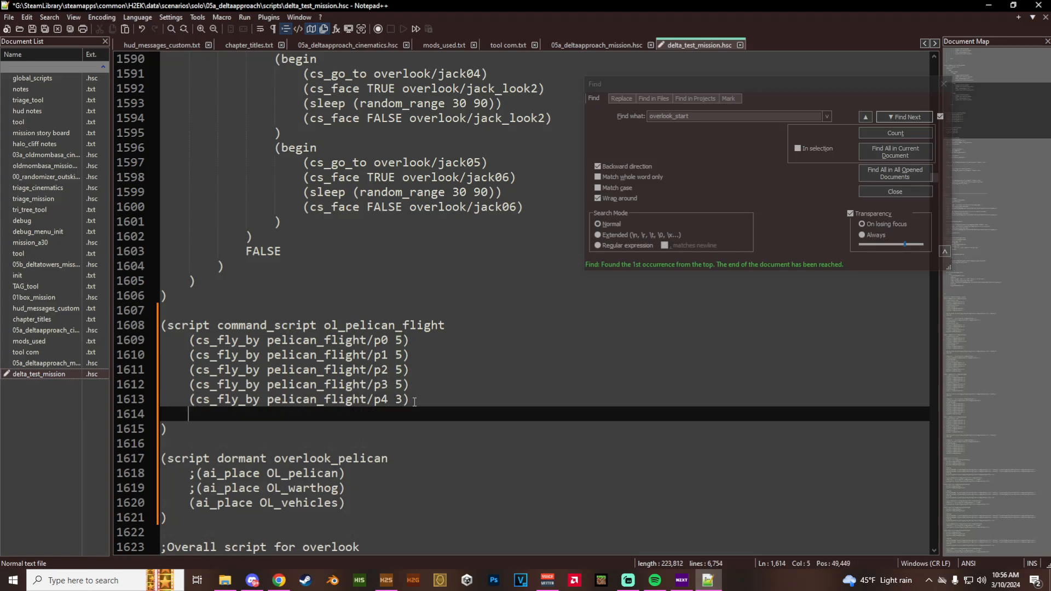
{"action": "key", "text": "Left"}
{"action": "key", "text": "Left"}
{"action": "key", "text": "Left"}
{"action": "key", "text": "Left"}
{"action": "key", "text": "Left"}
{"action": "key", "text": "Left"}
{"action": "key", "text": "Left"}
{"action": "key", "text": "Left"}
{"action": "key", "text": "Left"}
{"action": "key", "text": "Left"}
{"action": "key", "text": "Left"}
{"action": "key", "text": "Left"}
{"action": "key", "text": "Left"}
{"action": "key", "text": "Left"}
{"action": "key", "text": "Left"}
{"action": "key", "text": "Left"}
{"action": "key", "text": "Left"}
{"action": "key", "text": "Left"}
{"action": "key", "text": "Left"}
{"action": "key", "text": "Left"}
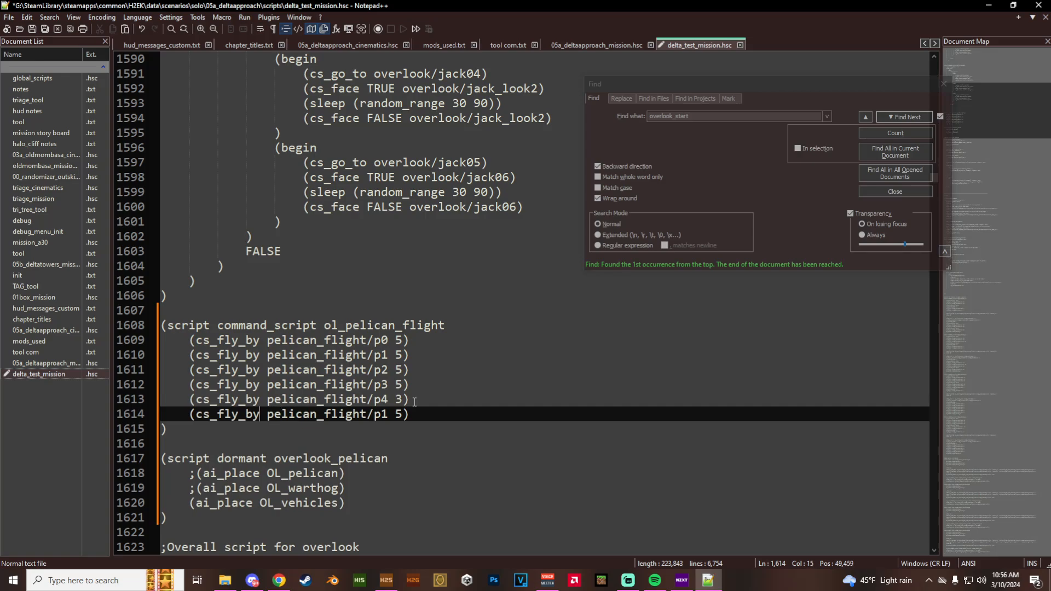
{"action": "key", "text": "BackSpace"}
{"action": "key", "text": "BackSpace"}
{"action": "type", "text": "to"}
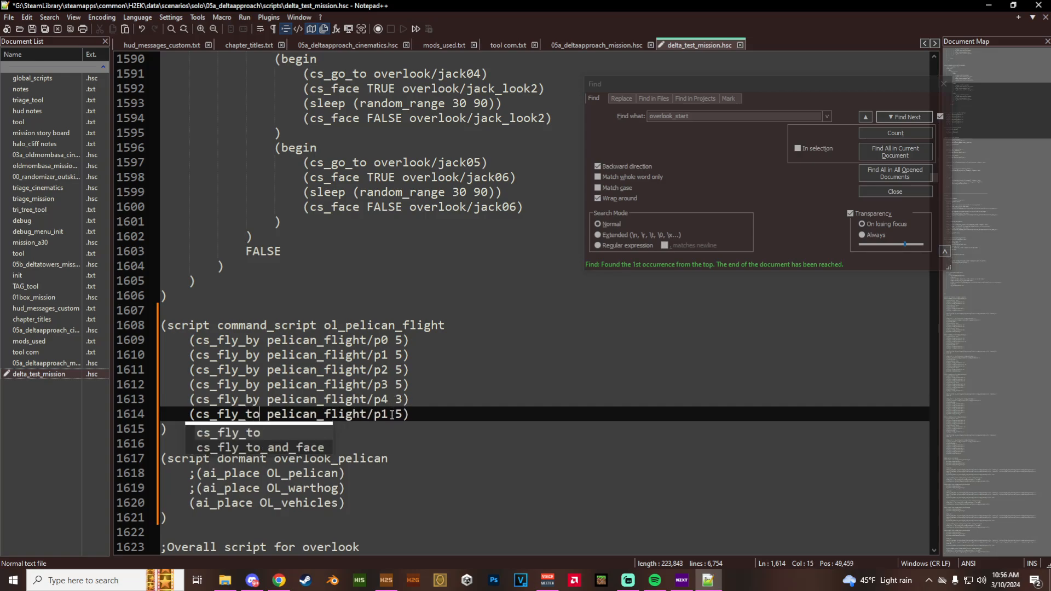
- Switch to Chrome, reread the cs_fly_to entries on the H2 scripting page and return to Notepad++
{"action": "left_click", "coordinate": [262, 400]}
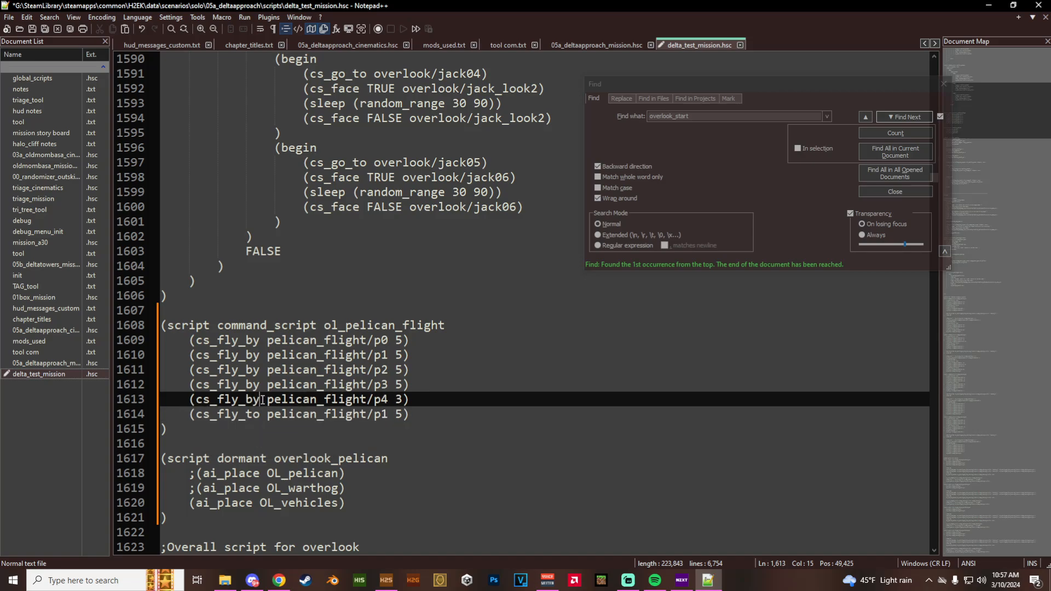
{"action": "left_click", "coordinate": [279, 580]}
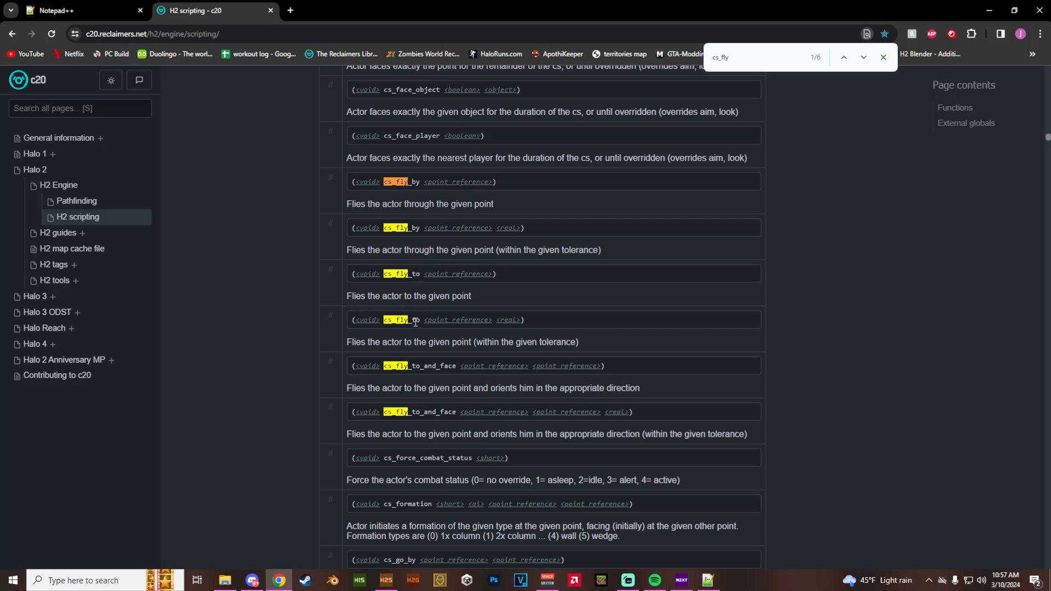
{"action": "left_click", "coordinate": [707, 581]}
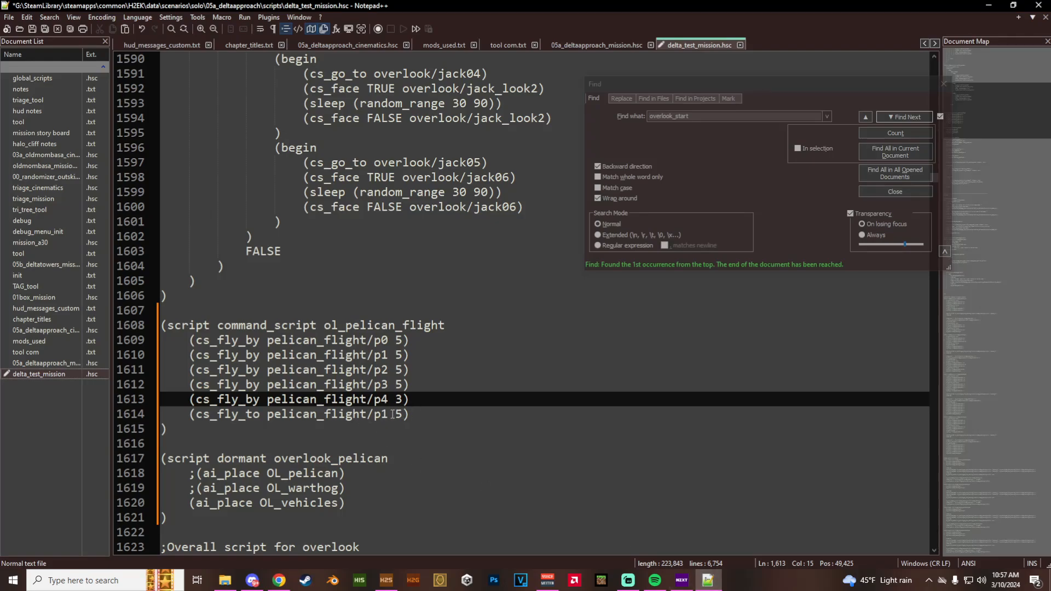
- Point the cs_fly_to command at pelican_flight/hog_drop and remove its tolerance argument
{"action": "double_click", "coordinate": [375, 414]}
{"action": "type", "text": "hog_drop"}
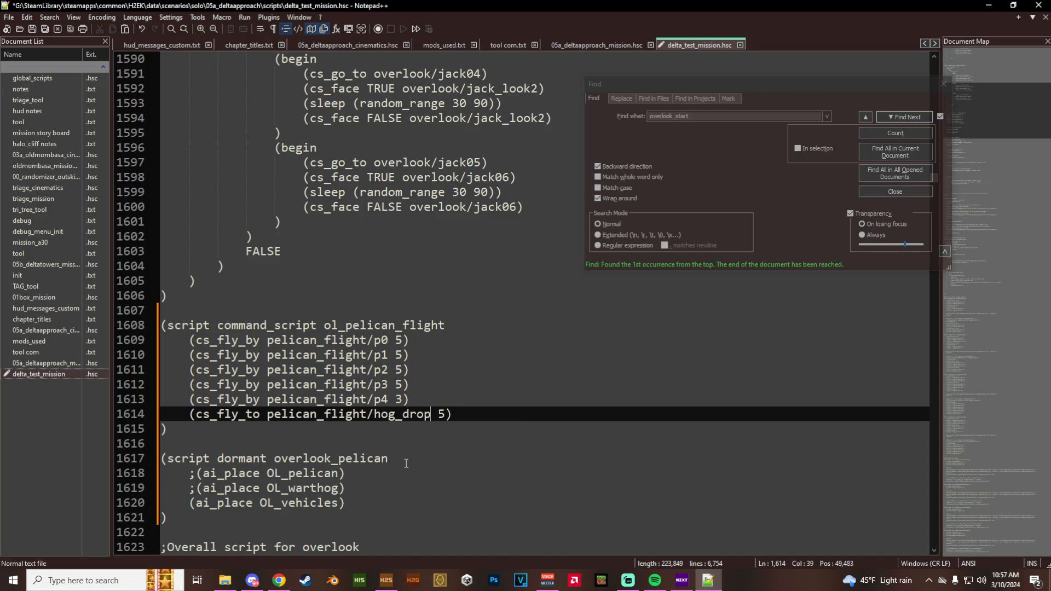
{"action": "double_click", "coordinate": [441, 415]}
{"action": "key", "text": "BackSpace"}
{"action": "key", "text": "BackSpace"}
- Add the comment ";Pelican Flight path In" above the cs_fly_by lines in the ol_pelican_flight script
{"action": "left_click", "coordinate": [450, 327]}
{"action": "key", "text": "Return"}
{"action": "key", "text": "Tab"}
{"action": "type", "text": ";"}
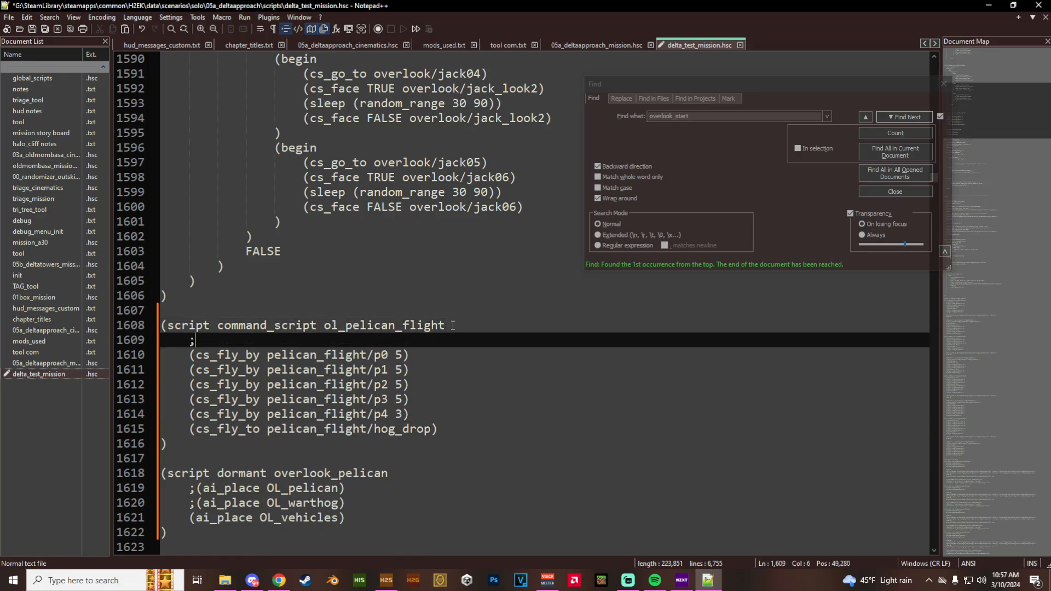
{"action": "type", "text": "Pelican "}
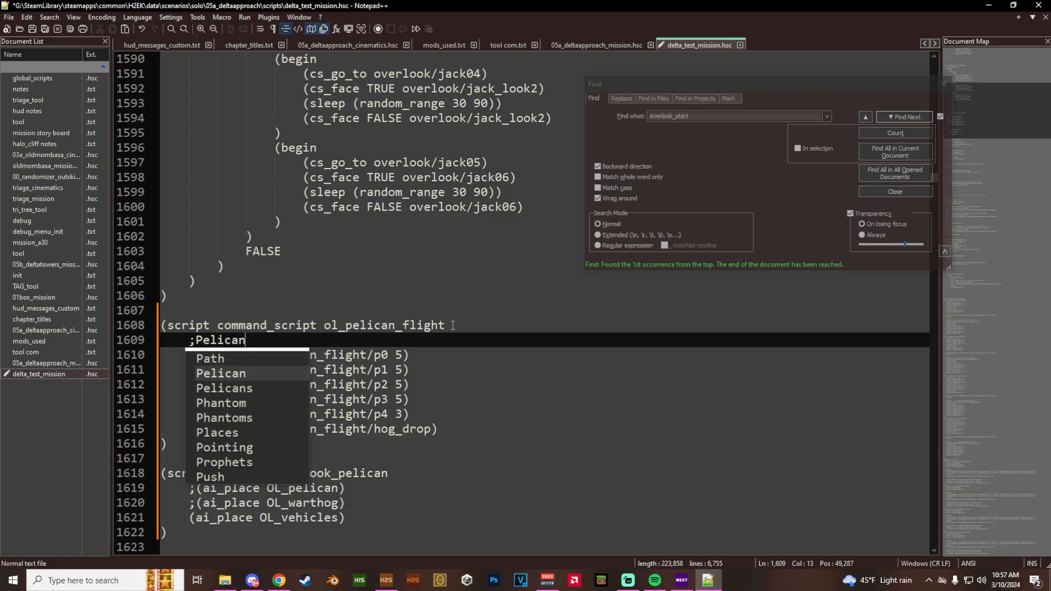
{"action": "type", "text": "Flight"}
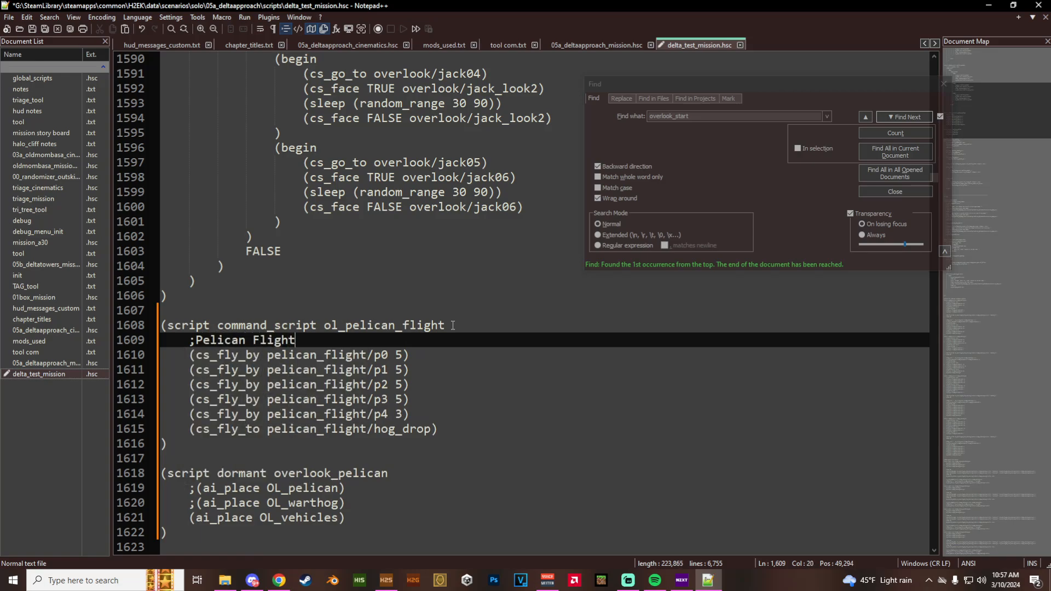
{"action": "type", "text": " path In"}
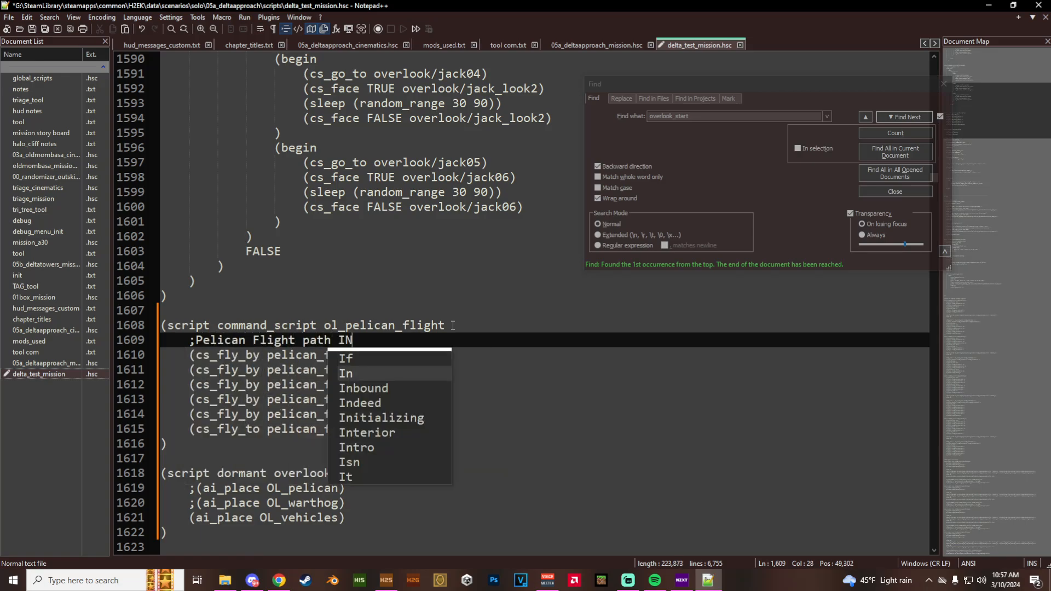
- Separate the cs_fly_to line with a blank line, comment it ";Pelican stops and drops the hog", and save the script
{"action": "left_click", "coordinate": [412, 418]}
{"action": "key", "text": "Return"}
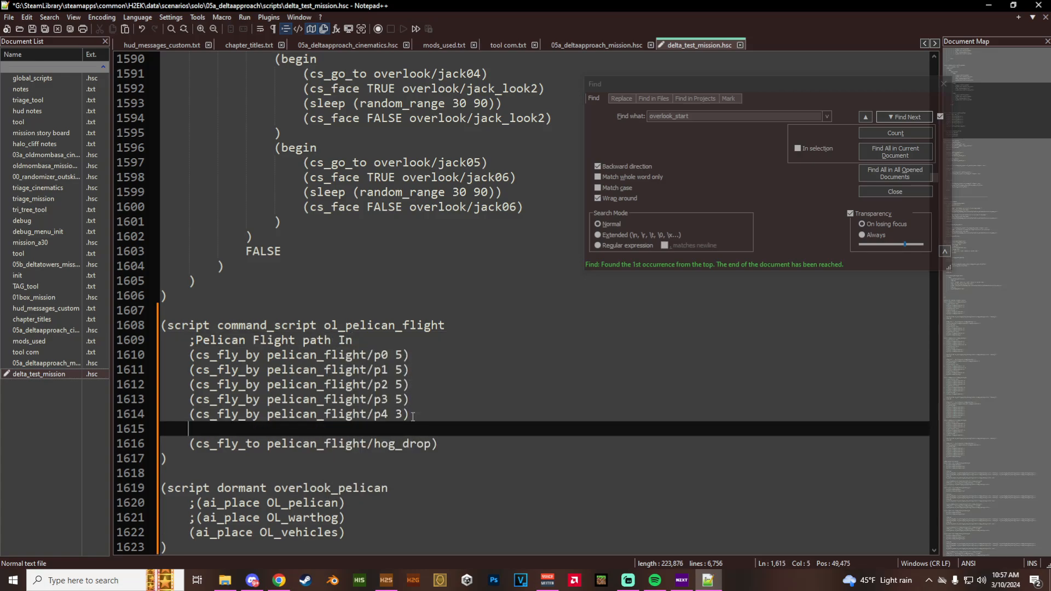
{"action": "key", "text": "Return"}
{"action": "type", "text": ";"}
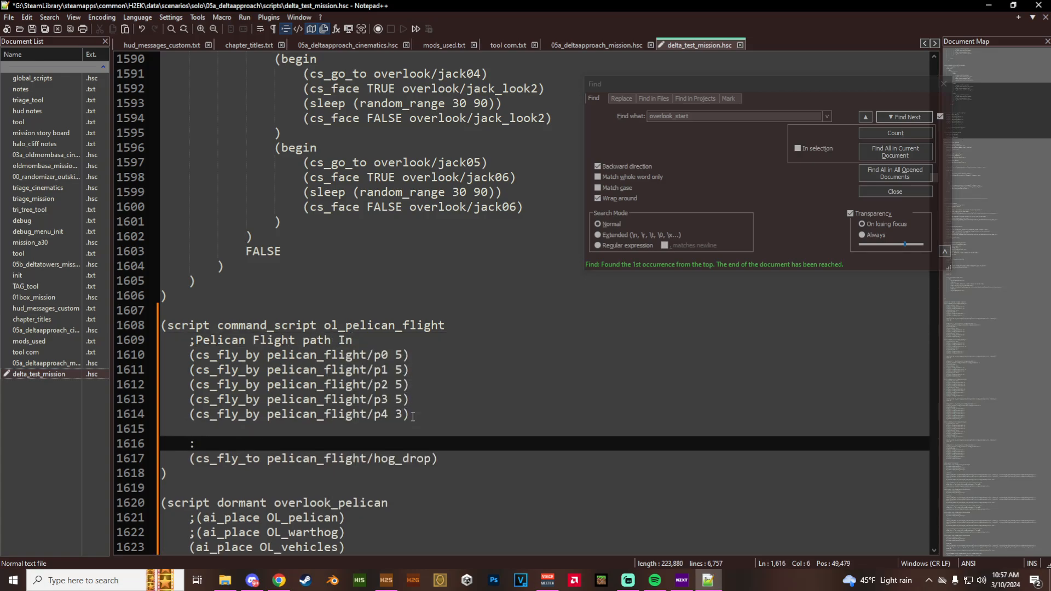
{"action": "key", "text": "BackSpace"}
{"action": "type", "text": ";"}
{"action": "scroll", "coordinate": [405, 408], "scroll_direction": "down", "scroll_amount": 2}
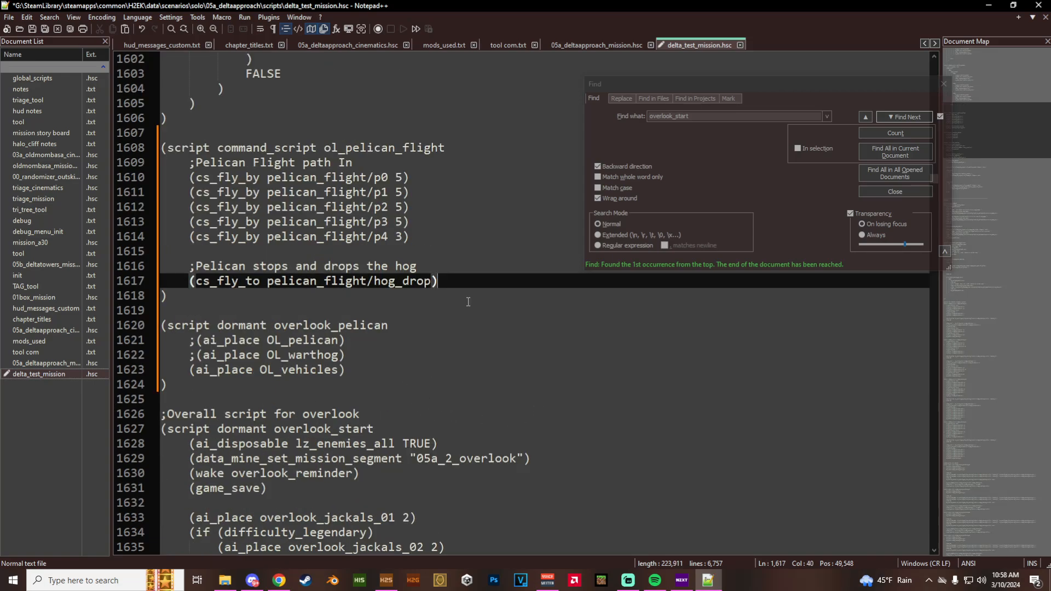
{"action": "key", "text": "ctrl+s"}
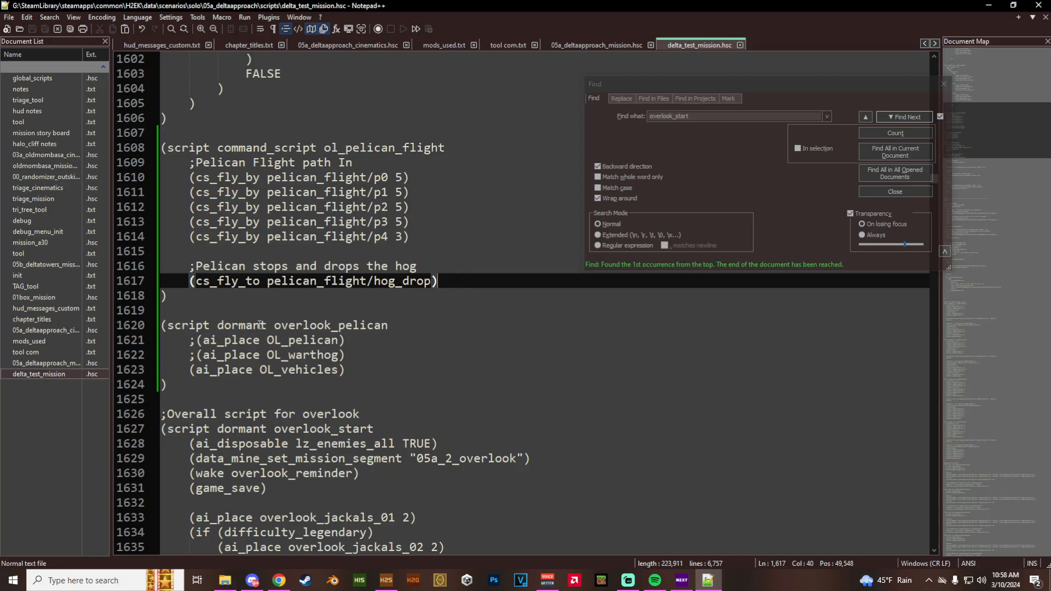
- Insert a blank line and a new indented line below ai_place OL_vehicles in the overlook_pelican script
{"action": "left_click", "coordinate": [393, 324]}
{"action": "left_click", "coordinate": [388, 370]}
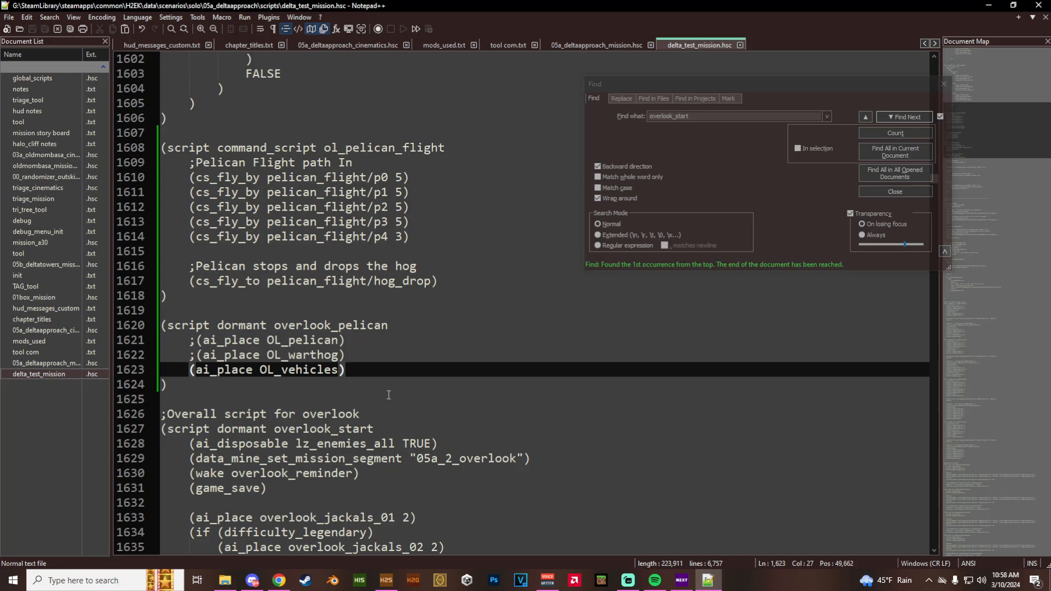
{"action": "key", "text": "Return"}
{"action": "key", "text": "Return"}
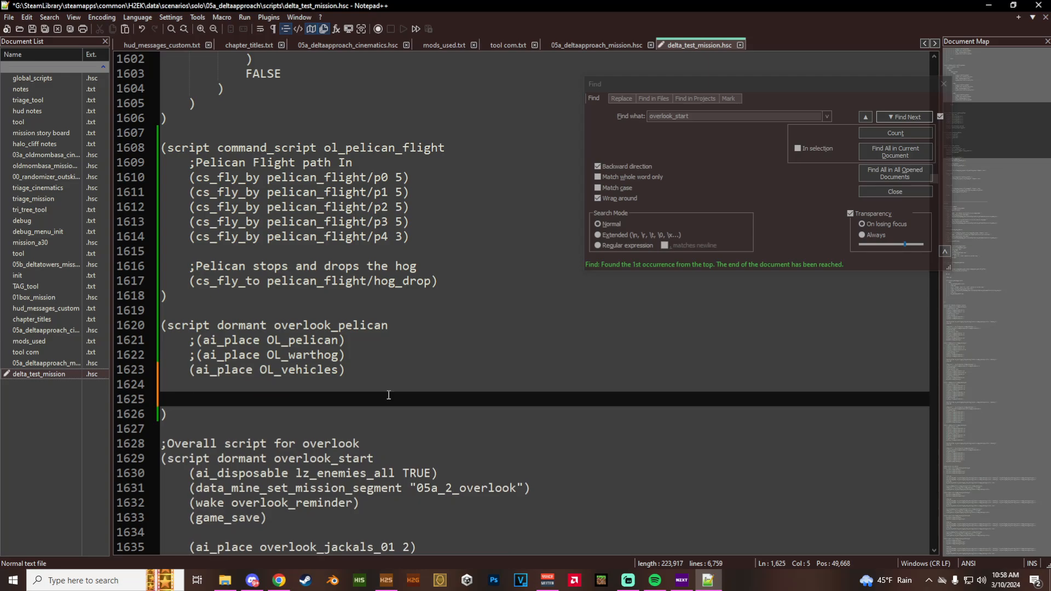
- Switch to Chrome, search the H2 scripting page for vehicle_load, and return to Notepad++
{"action": "left_click", "coordinate": [286, 573]}
{"action": "left_click", "coordinate": [732, 61]}
{"action": "key", "text": "ctrl+a"}
{"action": "type", "text": "vehicle_load"}
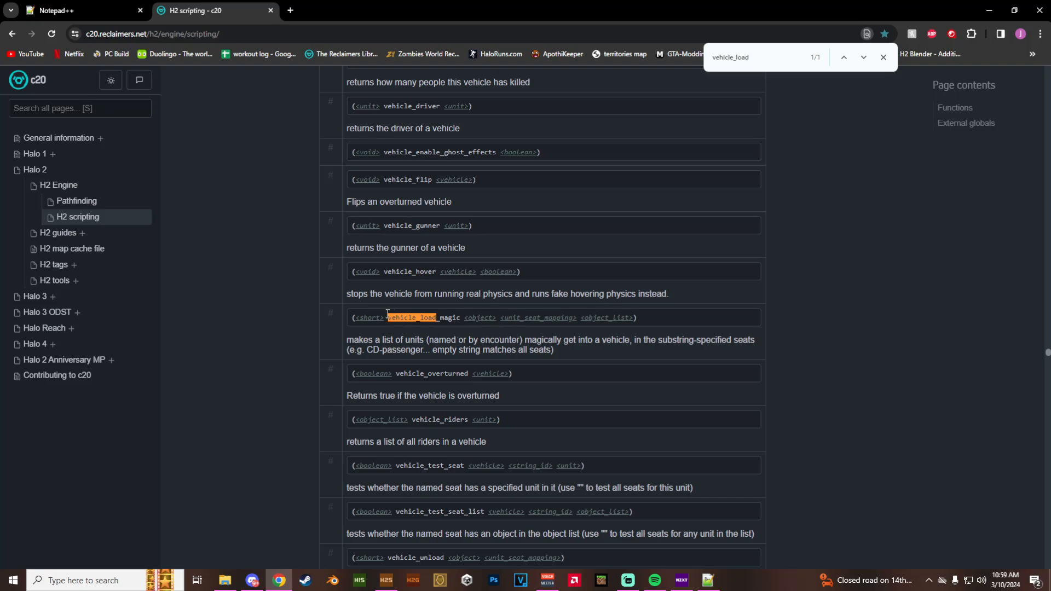
{"action": "mouse_move", "coordinate": [710, 584]}
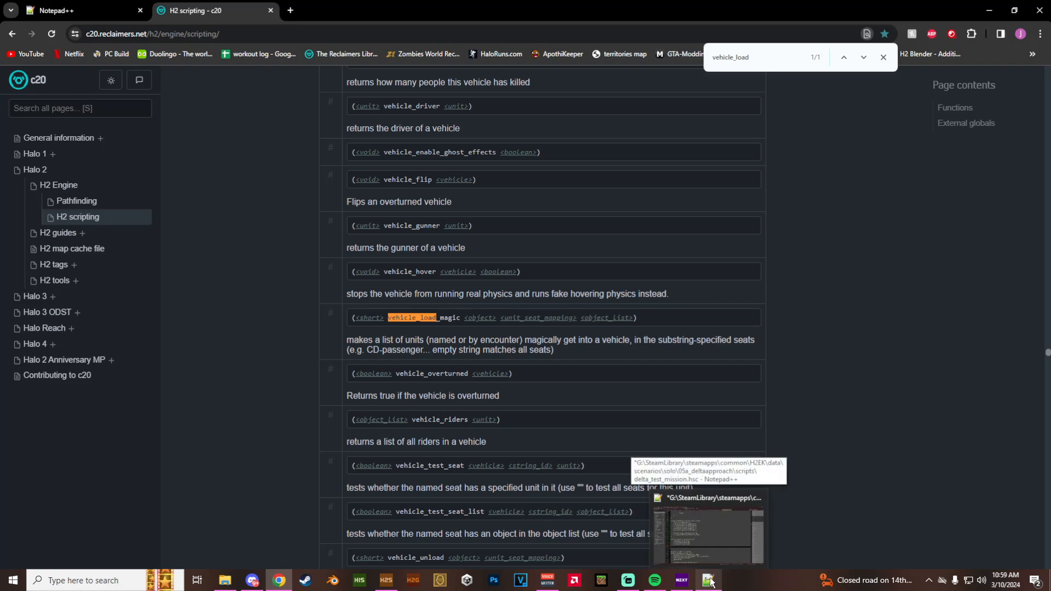
{"action": "left_click", "coordinate": [710, 582]}
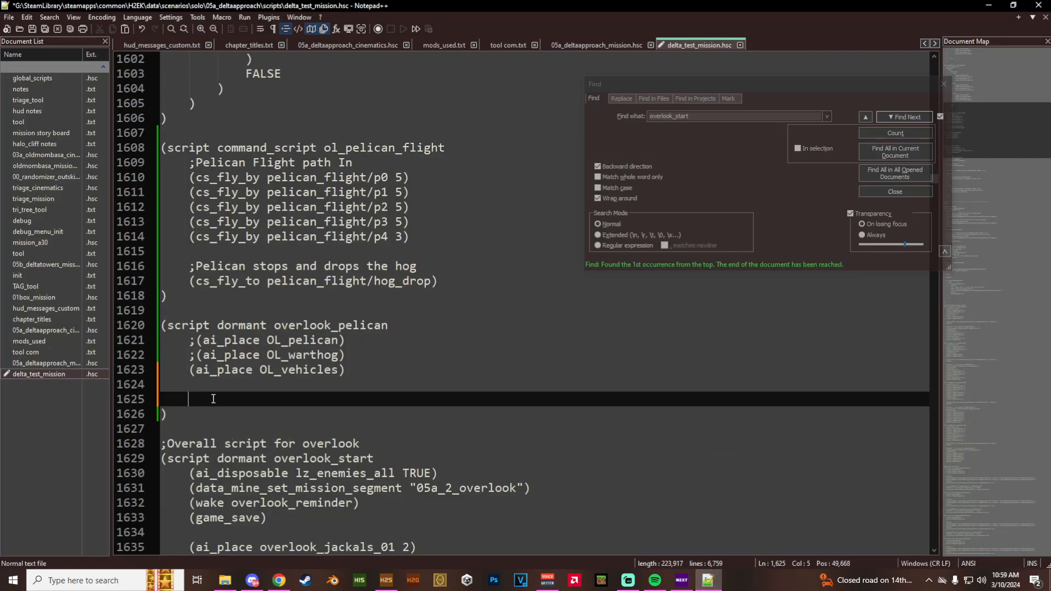
- Enter a parenthesized vehicle_load_magic command on the new line in overlook_pelican
{"action": "type", "text": "()"}
{"action": "type", "text": "vehi"}
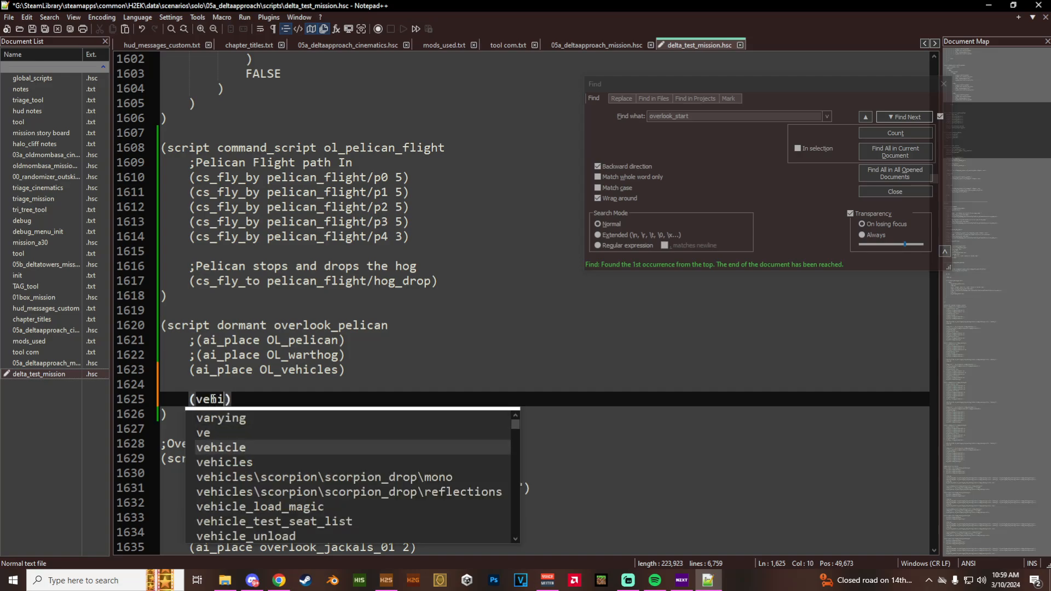
{"action": "type", "text": "cle_l"}
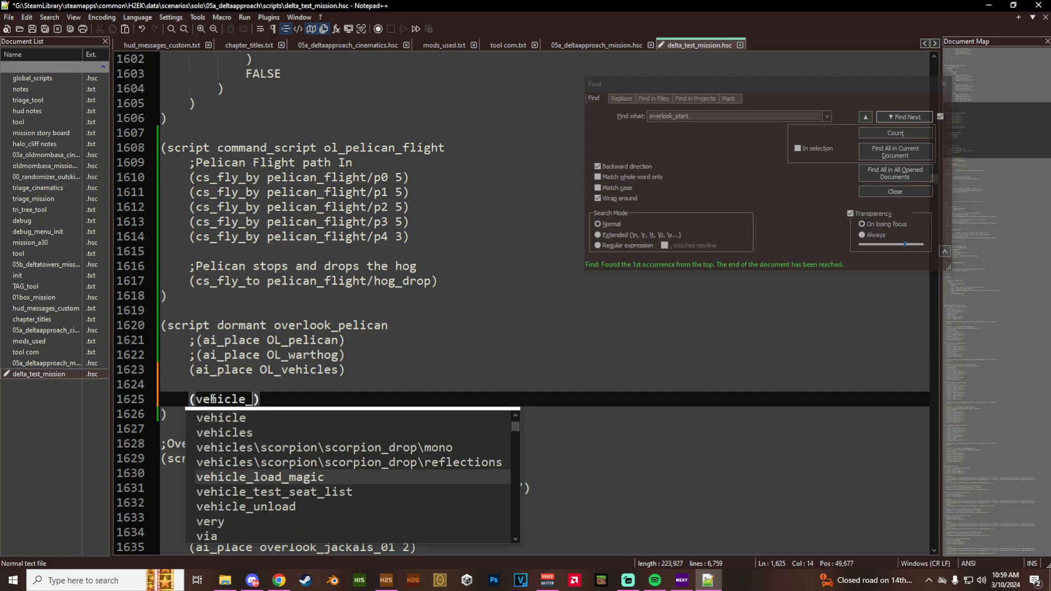
{"action": "type", "text": "oad"}
{"action": "key", "text": "Return"}
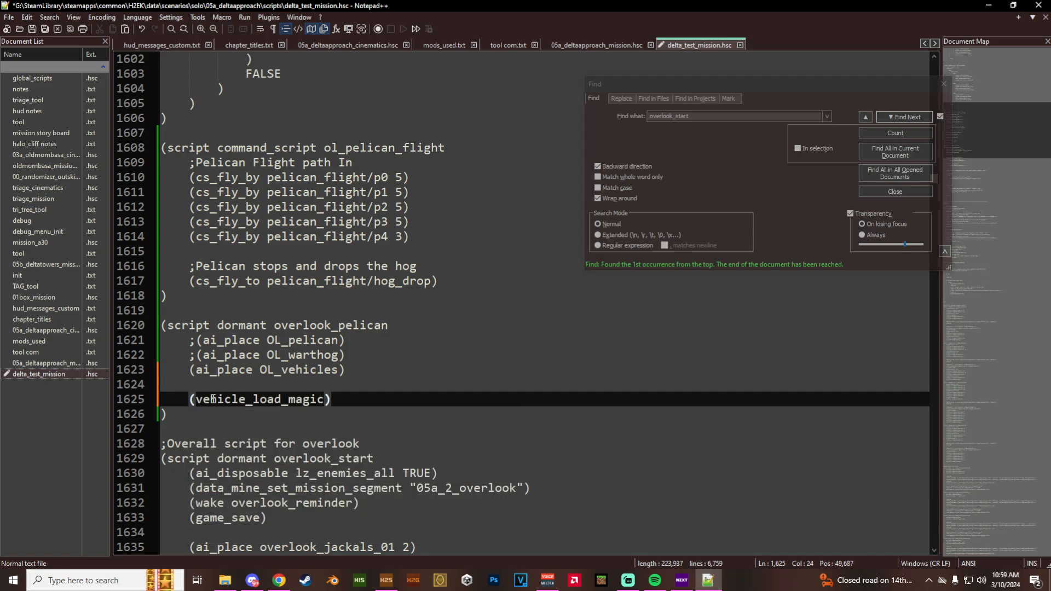
- Switch to Chrome, examine the object, unit_seat_mapping and object_list arguments of vehicle_load_magic, and return to Notepad++
{"action": "left_click", "coordinate": [386, 582]}
{"action": "left_click", "coordinate": [279, 580]}
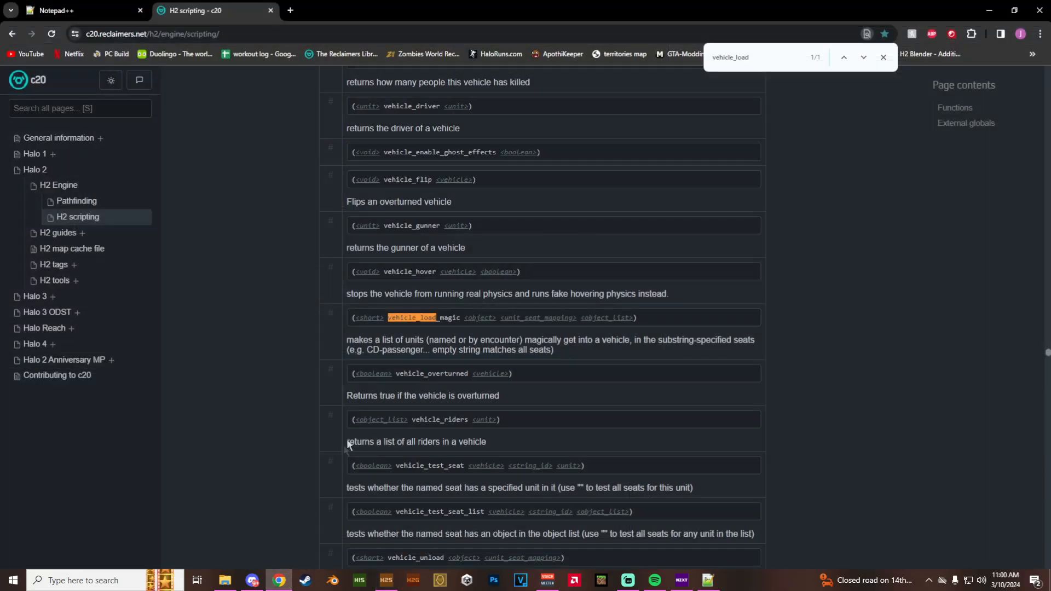
{"action": "left_click_drag", "start_coordinate": [465, 318], "coordinate": [496, 319]}
{"action": "left_click_drag", "start_coordinate": [500, 318], "coordinate": [576, 316]}
{"action": "left_click_drag", "start_coordinate": [583, 318], "coordinate": [634, 320]}
{"action": "left_click_drag", "start_coordinate": [500, 318], "coordinate": [631, 317]}
{"action": "scroll", "coordinate": [631, 318], "scroll_direction": "down", "scroll_amount": 1}
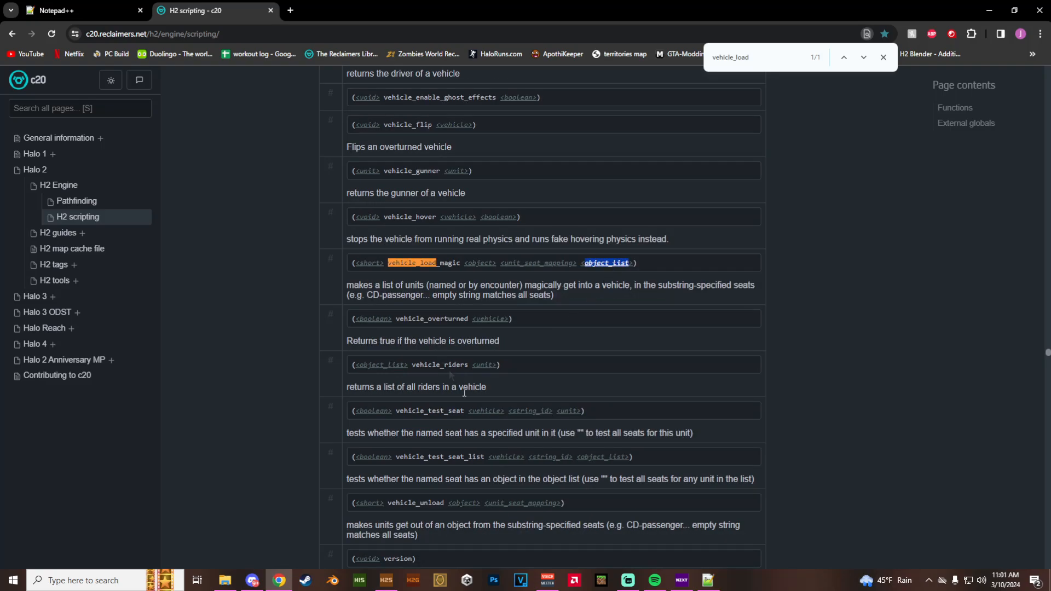
{"action": "left_click", "coordinate": [707, 581]}
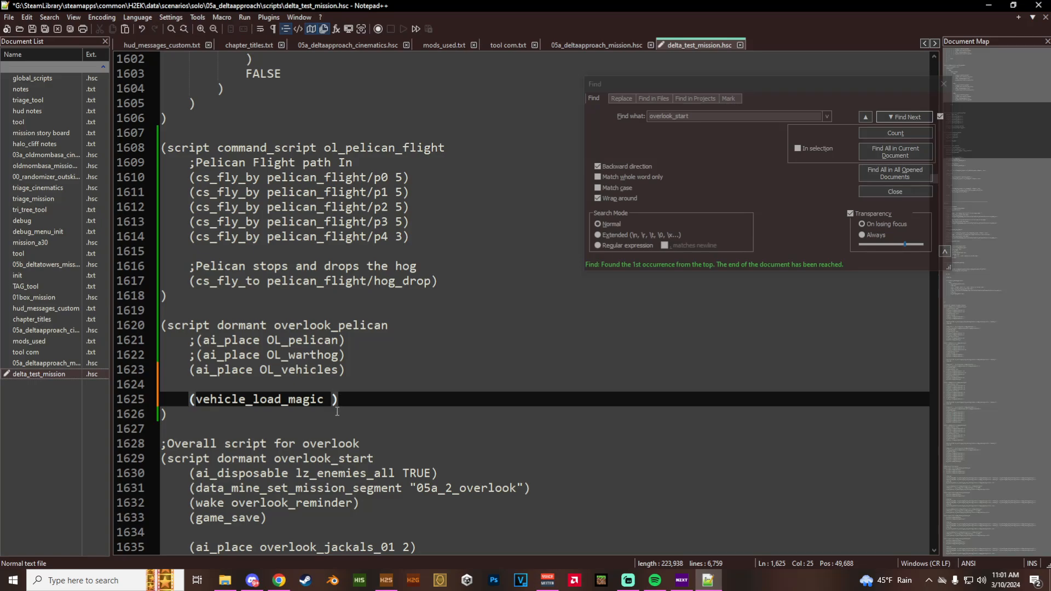
- Nest a parenthesized ai_vehicle_get_from_starting_location call as the first argument of vehicle_load_magic
{"action": "type", "text": "()"}
{"action": "type", "text": "ai_"}
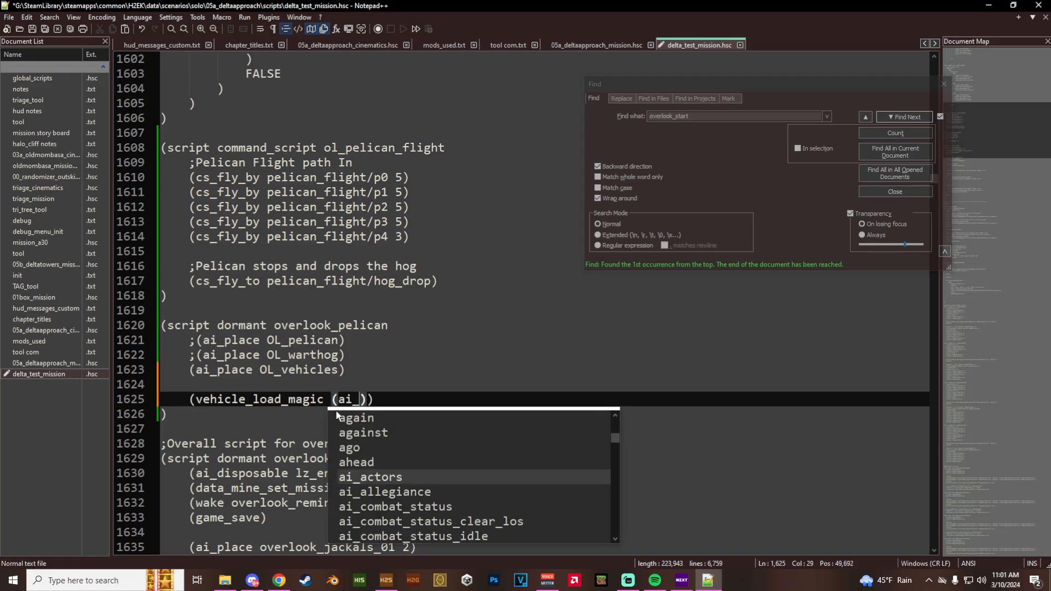
{"action": "type", "text": "vehicle"}
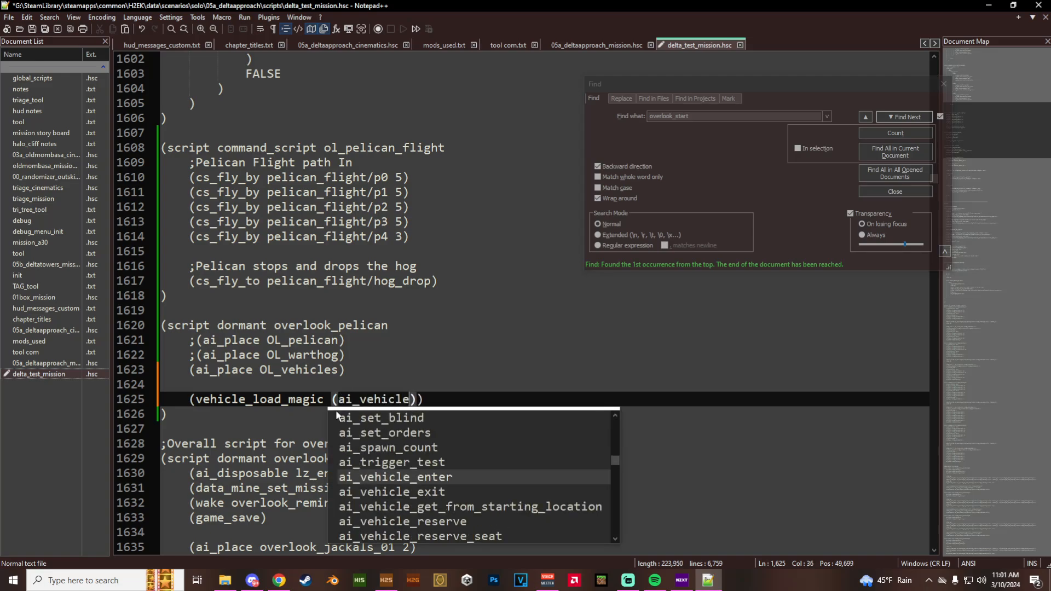
{"action": "type", "text": "_"}
{"action": "type", "text": "get"}
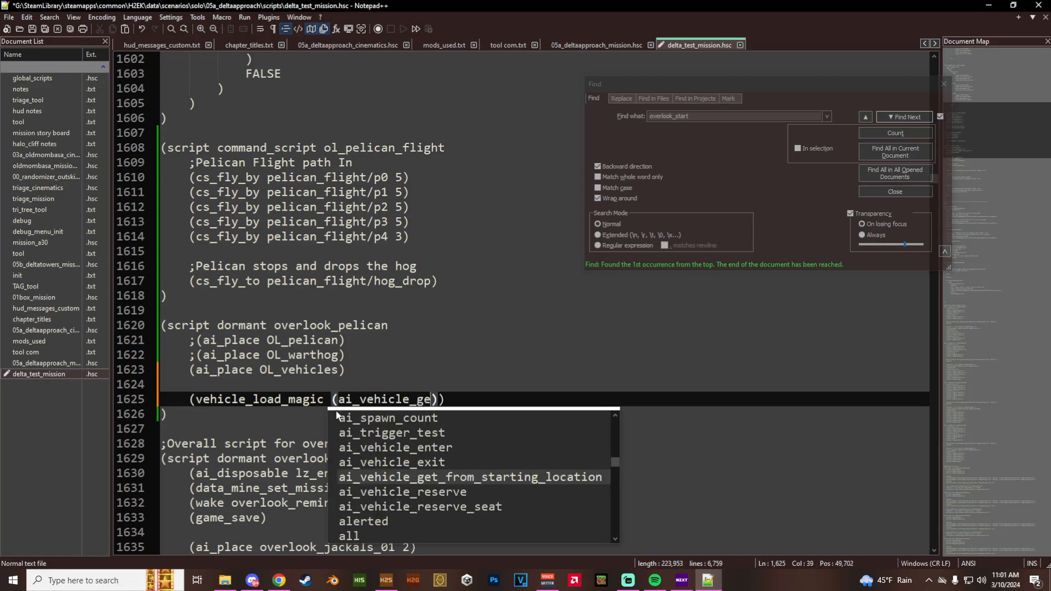
{"action": "key", "text": "Return"}
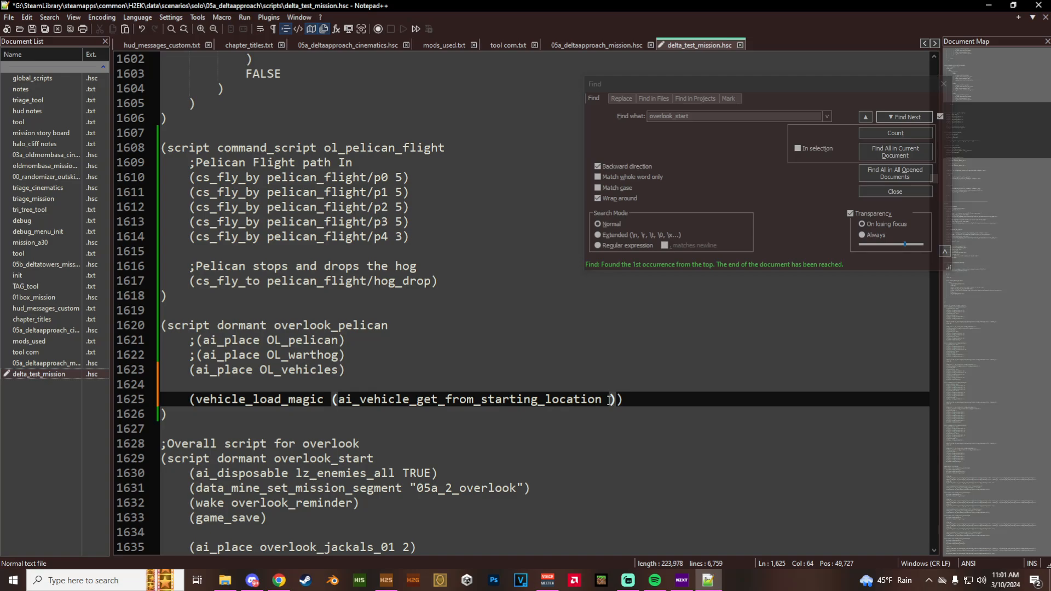
- Enter OL_pelican/pilot as the argument of ai_vehicle_get_from_starting_location in the vehicle_load_magic line
{"action": "type", "text": "OL"}
{"action": "type", "text": "_pelican"}
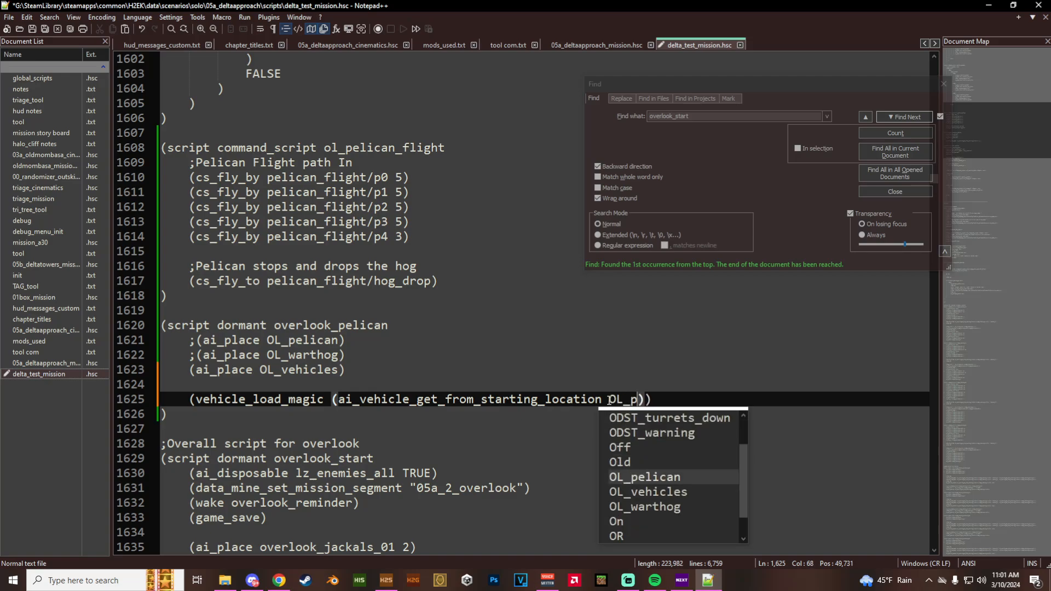
{"action": "type", "text": "/pilot"}
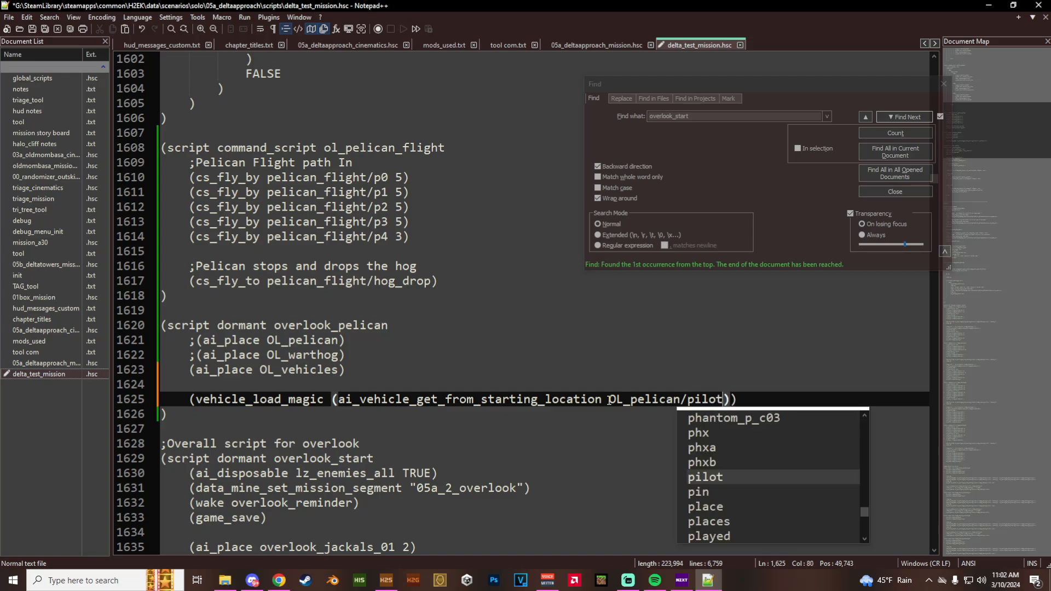
- Switch to H2 Sapien, check the name of the OL_pelican squad's starting point, and return to Notepad++
{"action": "left_click", "coordinate": [387, 580]}
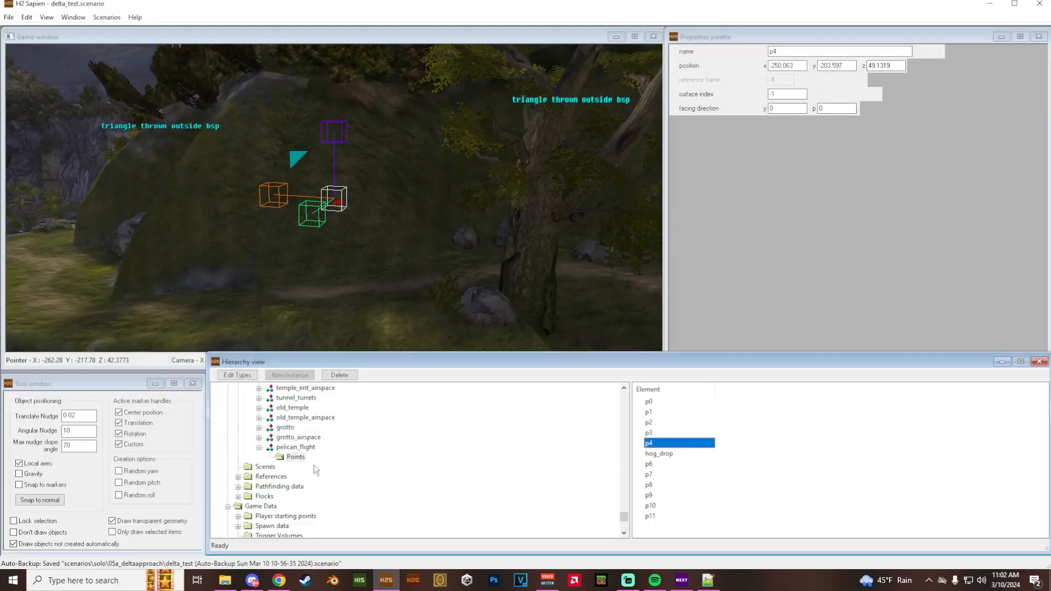
{"action": "scroll", "coordinate": [303, 467], "scroll_direction": "up", "scroll_amount": 8}
{"action": "left_click", "coordinate": [255, 487]}
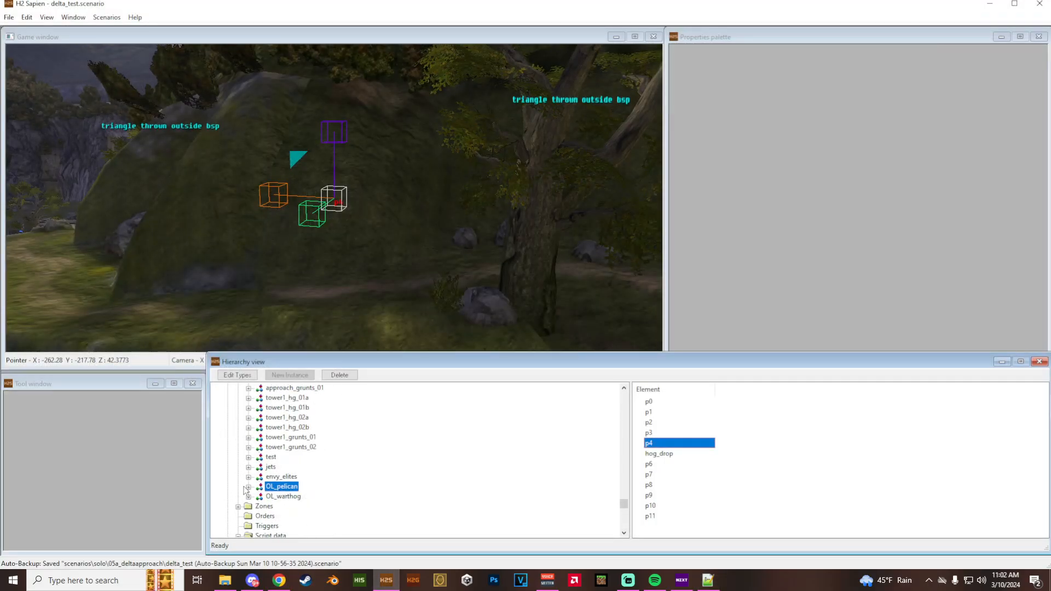
{"action": "left_click", "coordinate": [249, 487]}
{"action": "left_click", "coordinate": [296, 496]}
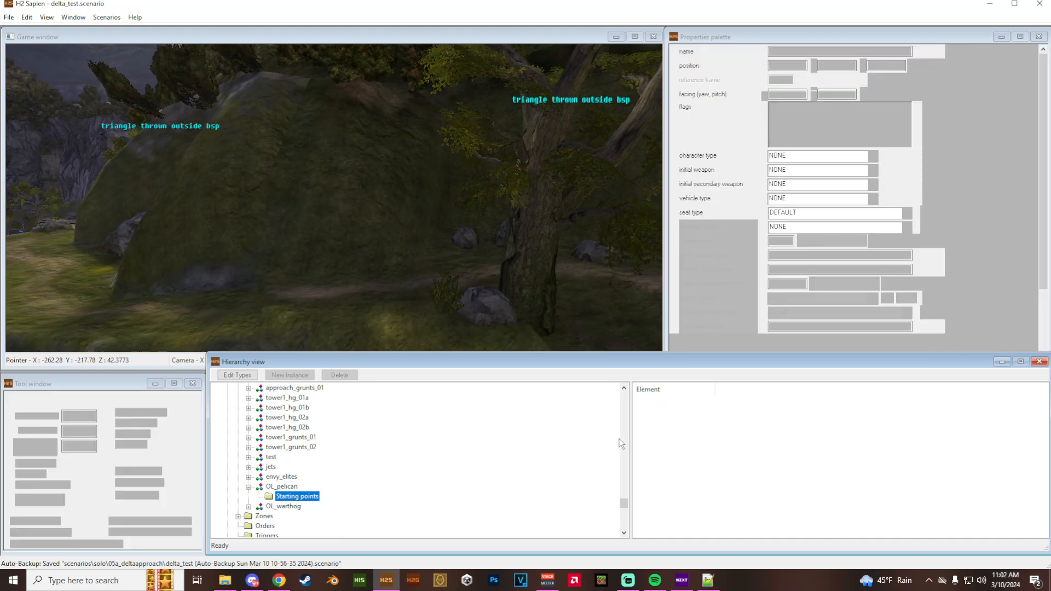
{"action": "left_click", "coordinate": [707, 580]}
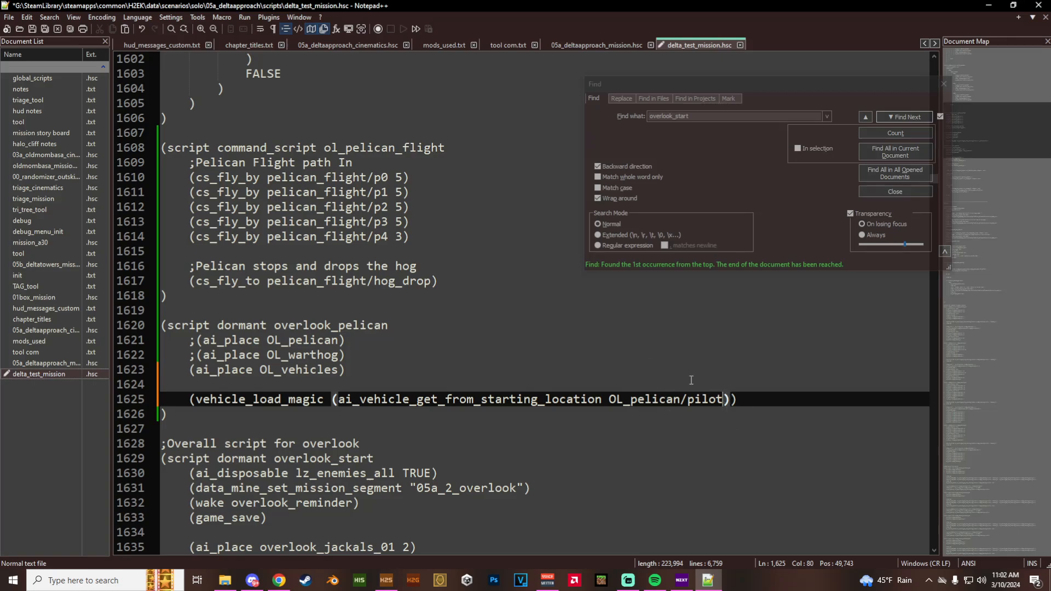
- Add "pelican_lc" in quotes as the second argument of vehicle_load_magic
{"action": "key", "text": "Right"}
{"action": "type", "text": "\""}
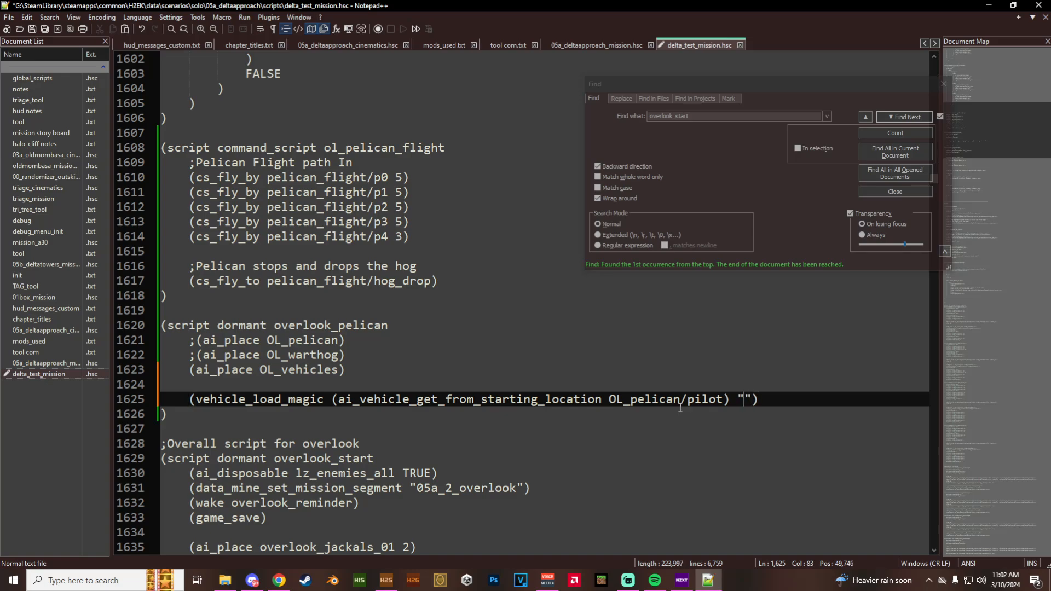
{"action": "scroll", "coordinate": [680, 408], "scroll_direction": "down", "scroll_amount": 1}
{"action": "type", "text": "pelican"}
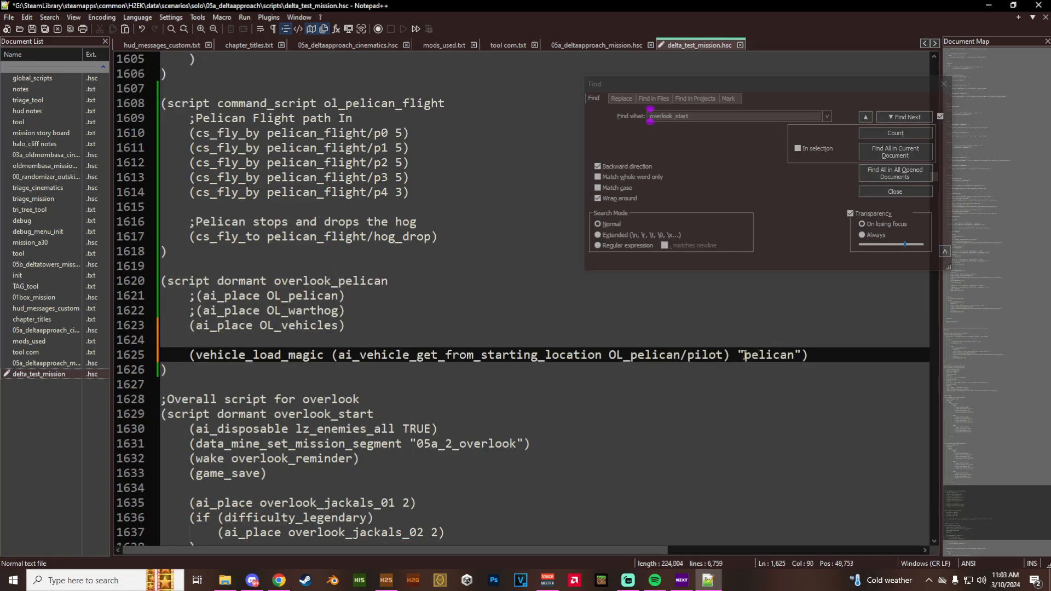
{"action": "type", "text": "_lc"}
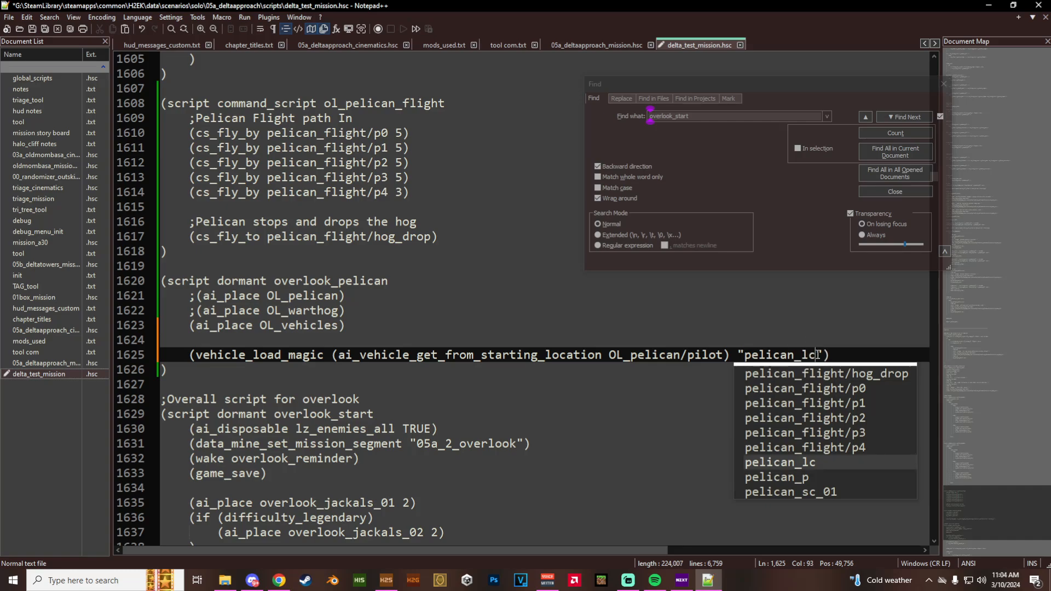
{"action": "key", "text": "Escape"}
{"action": "key", "text": "ctrl+shift+Left"}
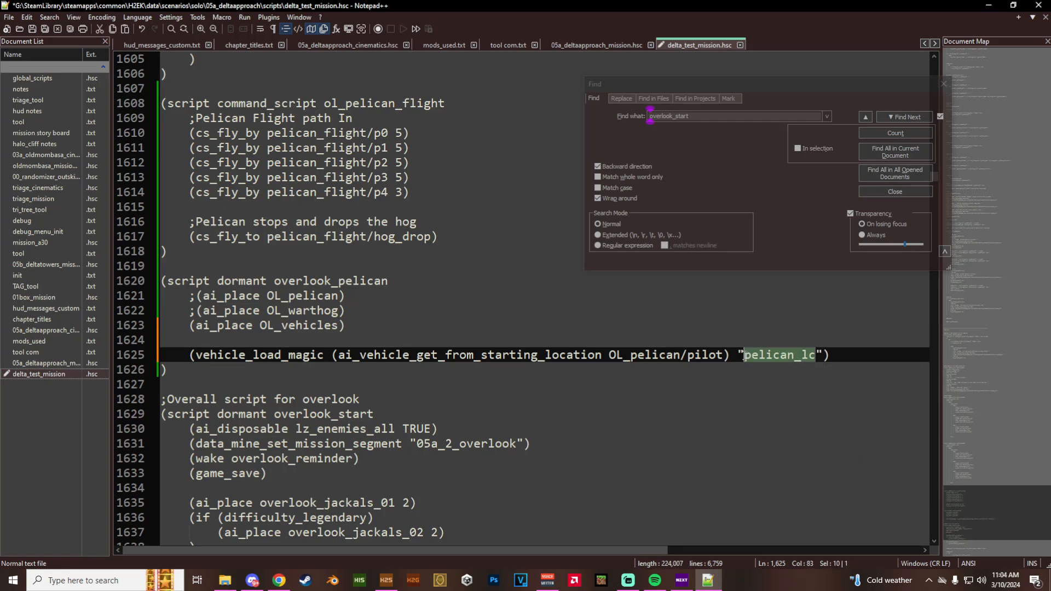
- Nest a parenthesized ai_vehicle_get_from_starting_location call as the third argument of vehicle_load_magic, after "pelican_lc"
{"action": "left_click", "coordinate": [819, 350]}
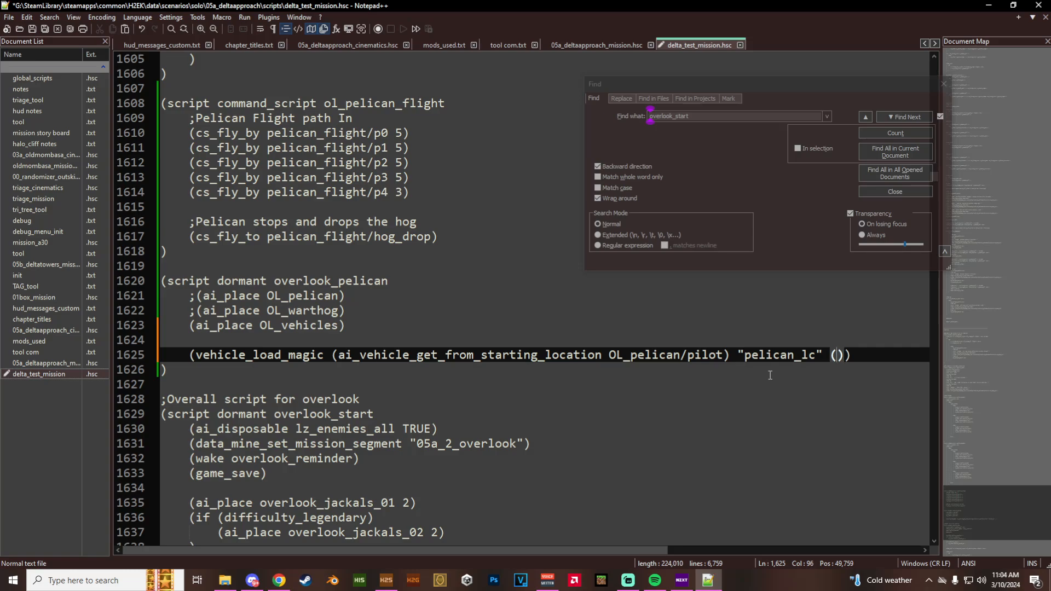
{"action": "type", "text": "ai_"}
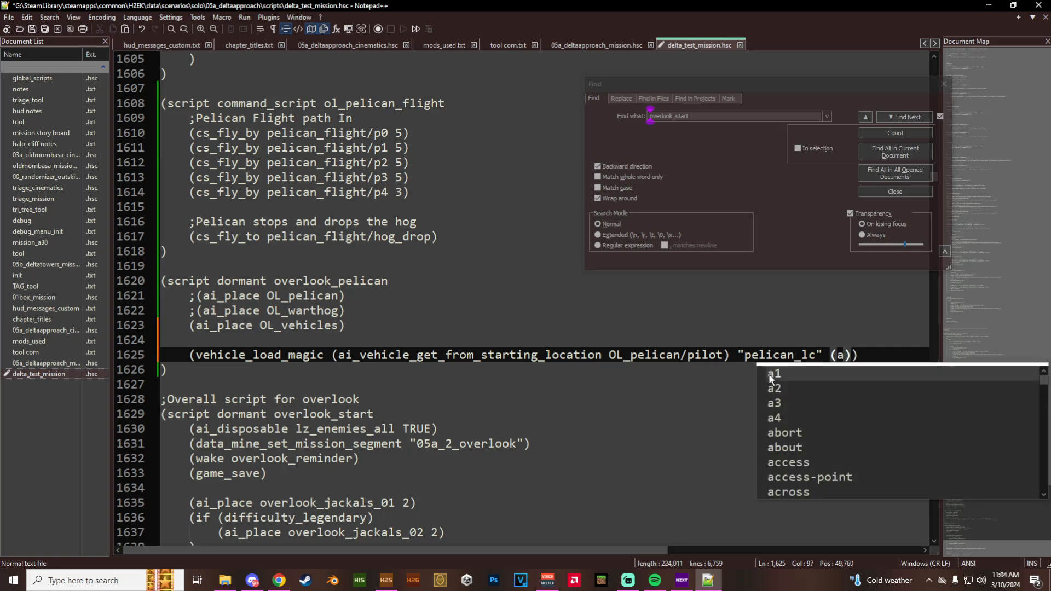
{"action": "type", "text": "vehi"}
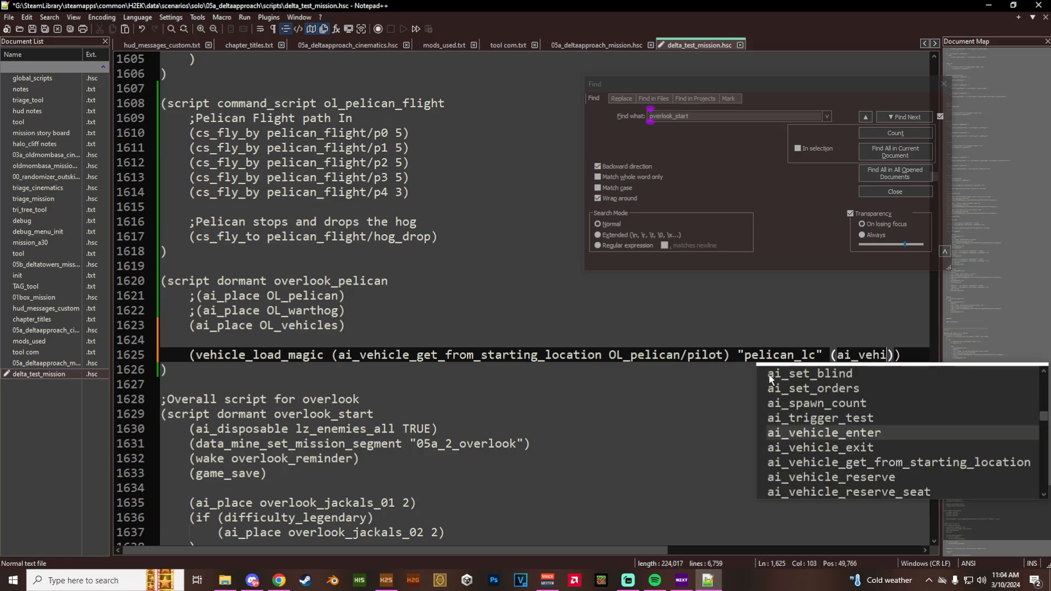
{"action": "type", "text": "cle_get_from_"}
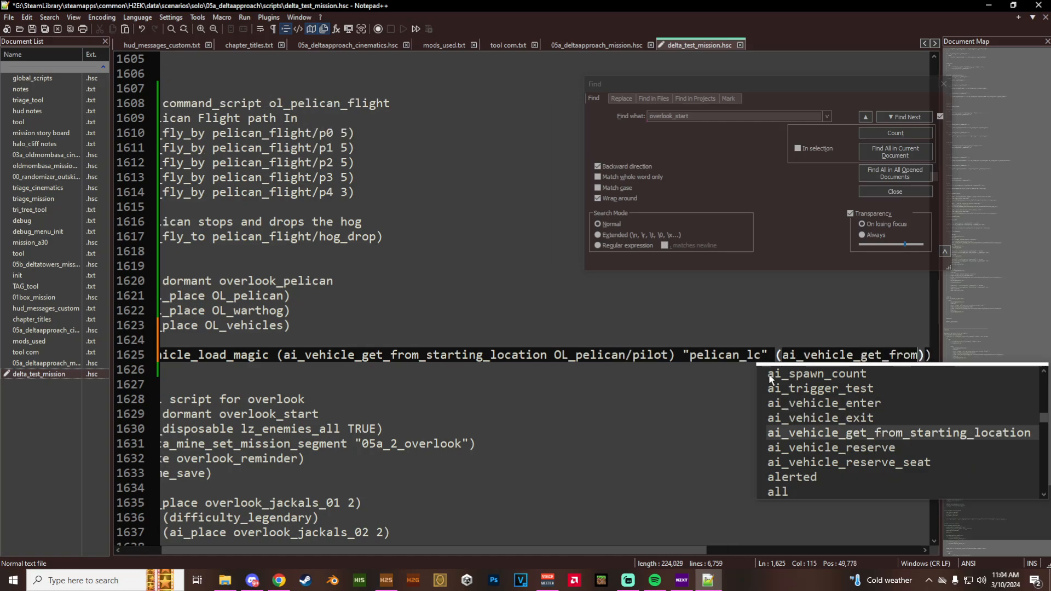
{"action": "key", "text": "Tab"}
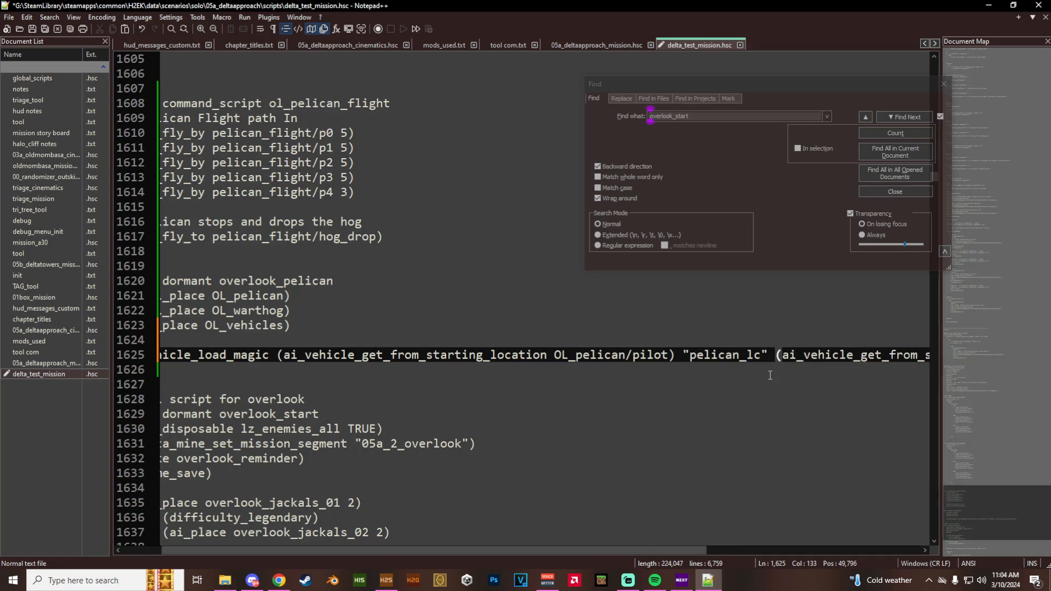
- Enter OL_warthog/hog as the argument of the second ai_vehicle_get_from_starting_location call
{"action": "scroll", "coordinate": [770, 375], "scroll_direction": "up", "scroll_amount": 1, "text": "ctrl"}
{"action": "type", "text": "OL_warth"}
{"action": "key", "text": "Tab"}
{"action": "type", "text": "/"}
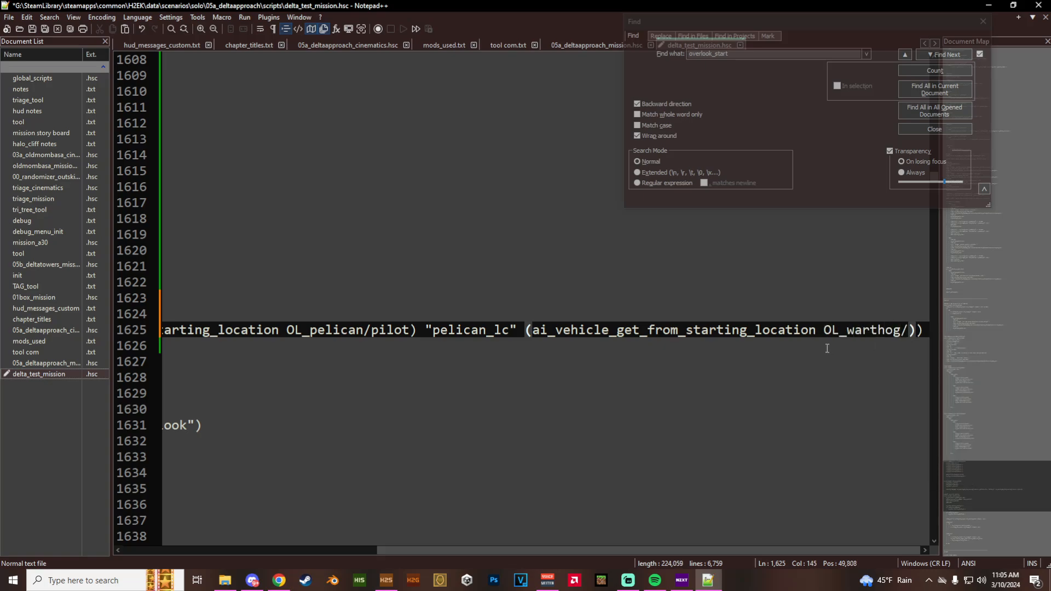
{"action": "type", "text": "hog"}
{"action": "key", "text": "Escape"}
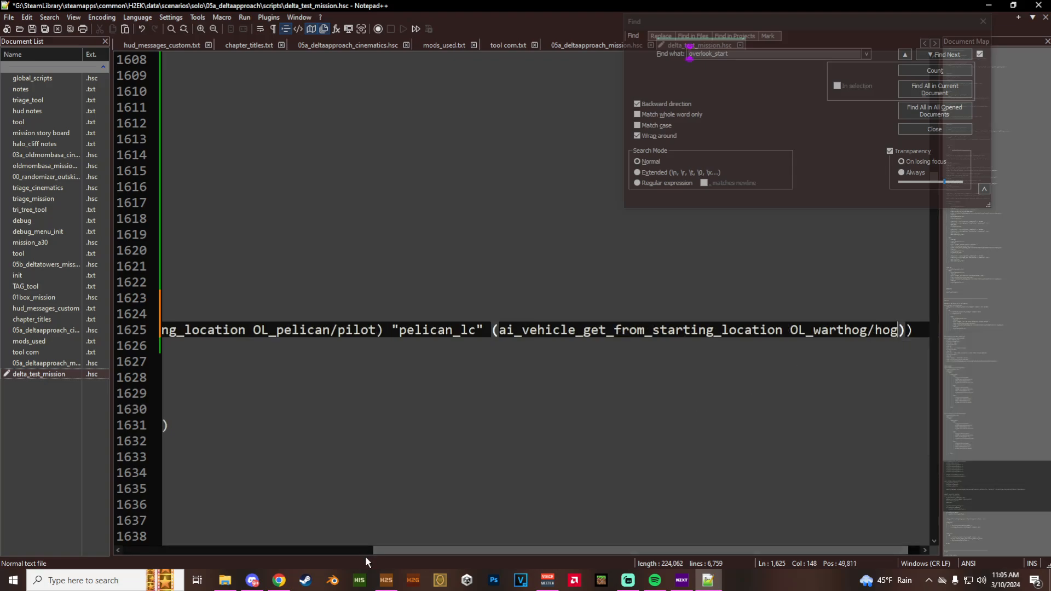
- Switch to H2 Sapien, check the name of the OL_warthog squad's starting point, and return to Notepad++
{"action": "left_click", "coordinate": [386, 580]}
{"action": "left_click", "coordinate": [248, 507]}
{"action": "left_click", "coordinate": [297, 517]}
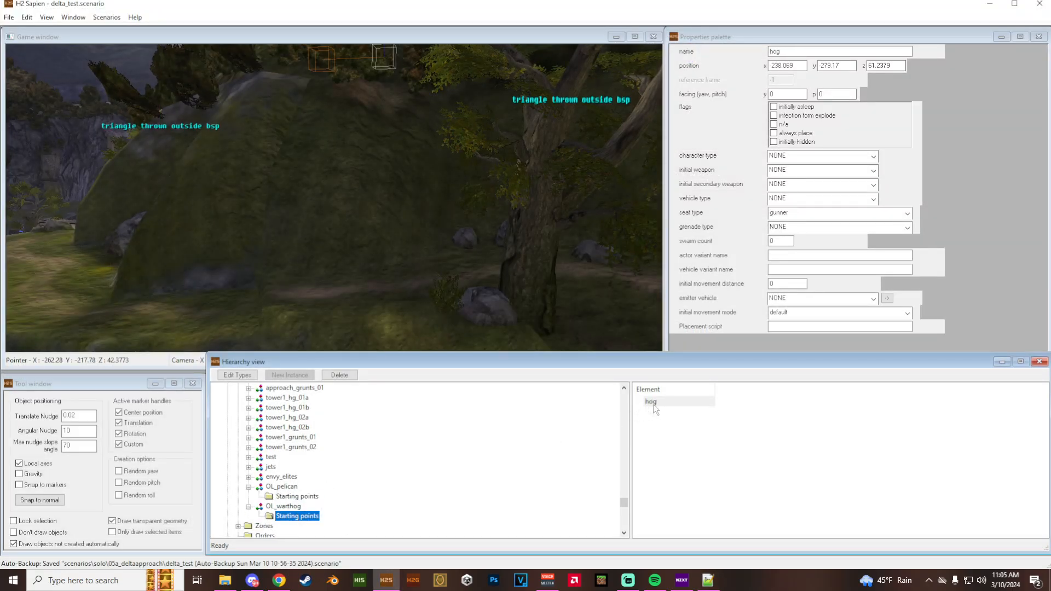
{"action": "left_click", "coordinate": [708, 581]}
- Write the comment ";Load the hog into the pelican" on the empty line above vehicle_load_magic
{"action": "left_click_drag", "start_coordinate": [634, 550], "coordinate": [340, 534]}
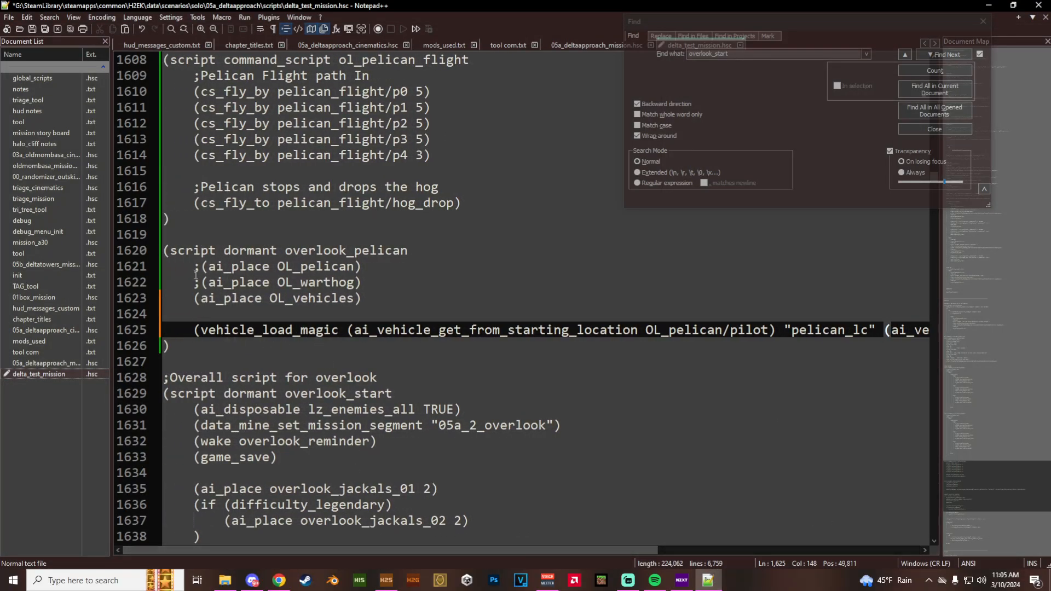
{"action": "left_click_drag", "start_coordinate": [191, 296], "coordinate": [366, 297]}
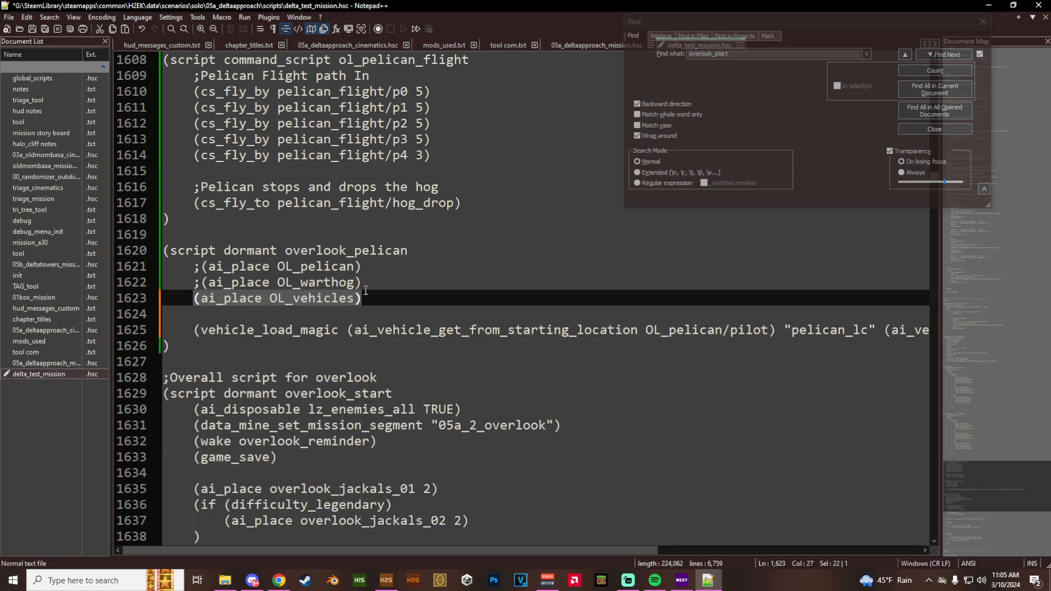
{"action": "left_click", "coordinate": [195, 329]}
{"action": "left_click", "coordinate": [213, 311]}
{"action": "type", "text": ";"}
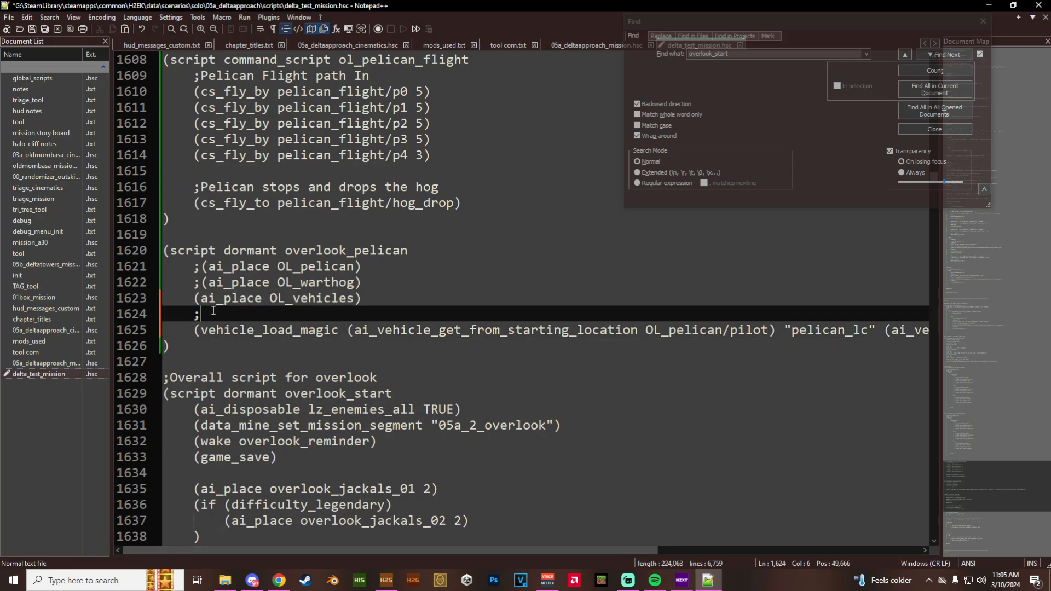
{"action": "type", "text": "Load the "}
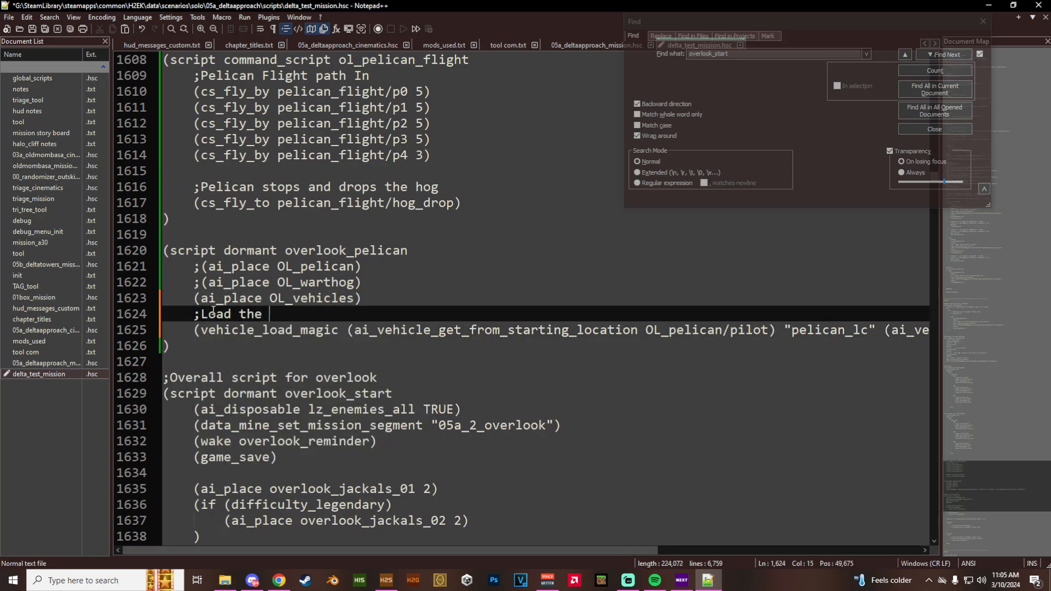
{"action": "type", "text": "hog into the pelican"}
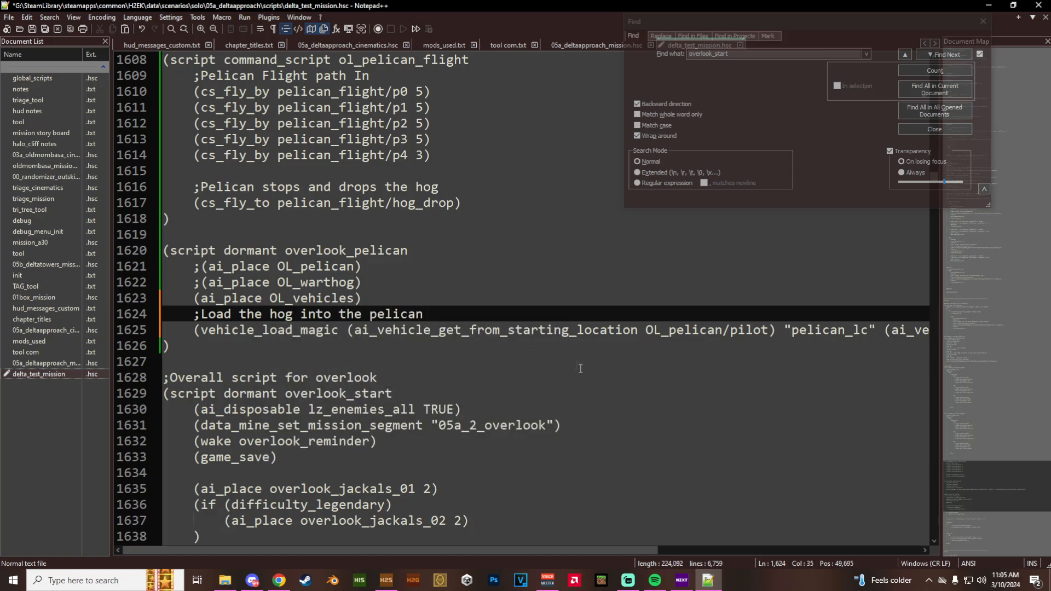
- Move the Find window off the end of the vehicle_load_magic line and add a new line below with empty parentheses
{"action": "left_click_drag", "start_coordinate": [435, 550], "coordinate": [381, 464]}
{"action": "scroll", "coordinate": [382, 471], "scroll_direction": "down", "scroll_amount": 6, "text": "ctrl"}
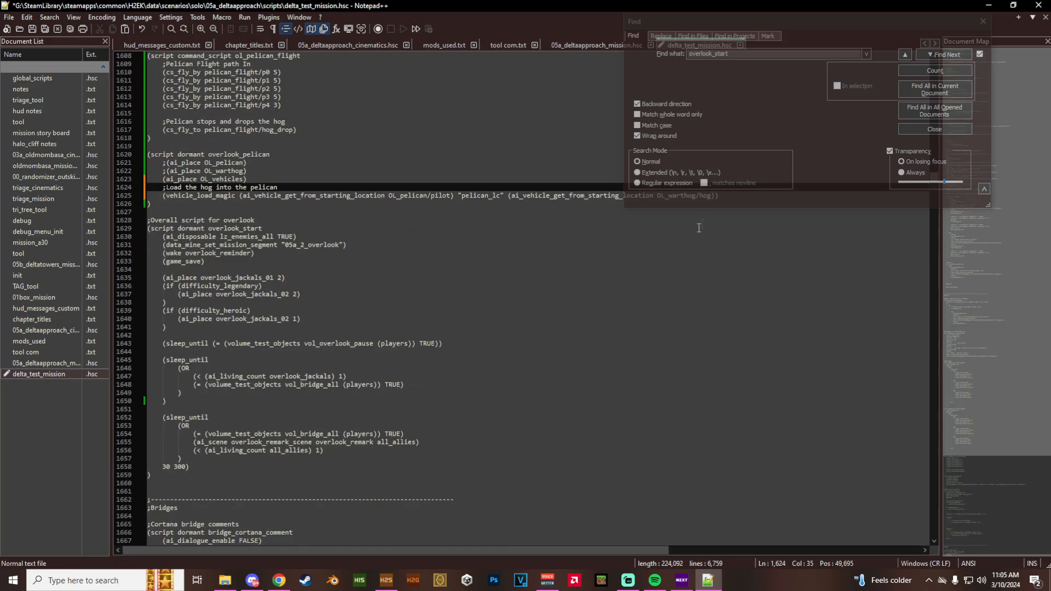
{"action": "left_click_drag", "start_coordinate": [756, 22], "coordinate": [767, 262]}
{"action": "left_click", "coordinate": [734, 195]}
{"action": "key", "text": "Return"}
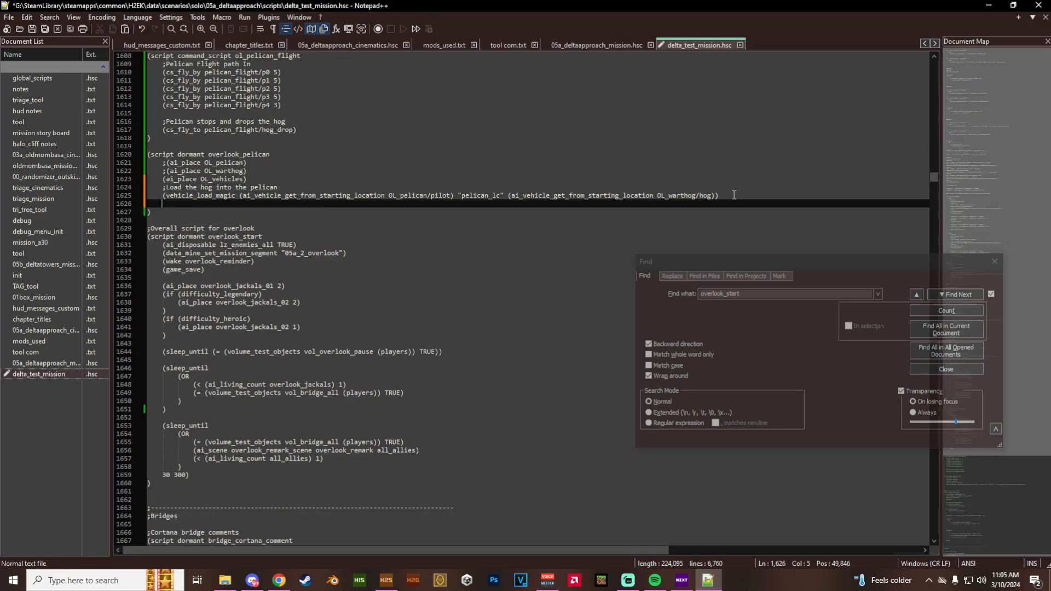
{"action": "scroll", "coordinate": [330, 394], "scroll_direction": "up", "scroll_amount": 8, "text": "ctrl"}
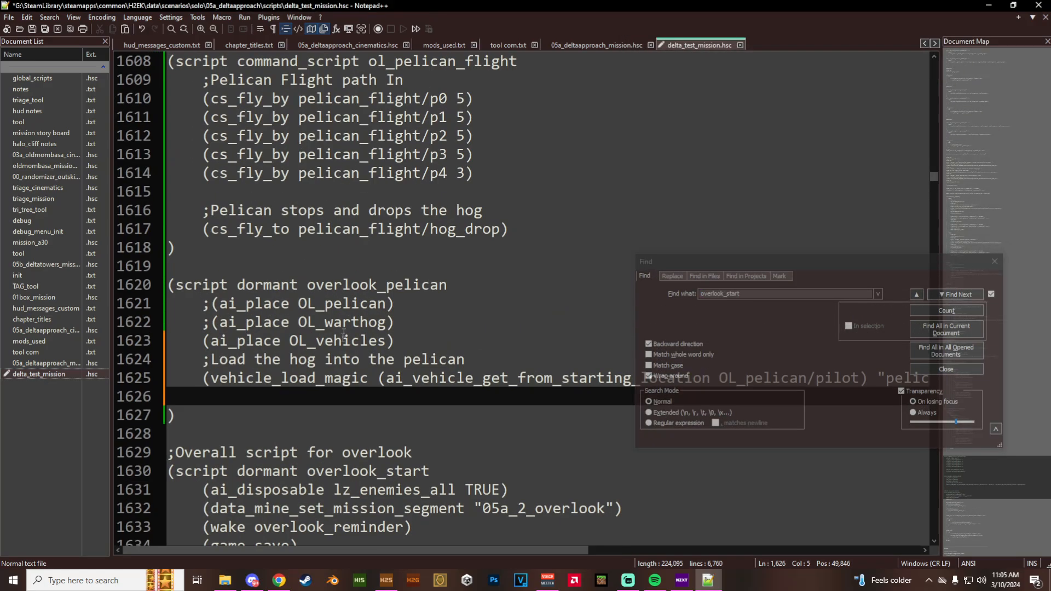
{"action": "scroll", "coordinate": [326, 408], "scroll_direction": "down", "scroll_amount": 1}
{"action": "type", "text": "("}
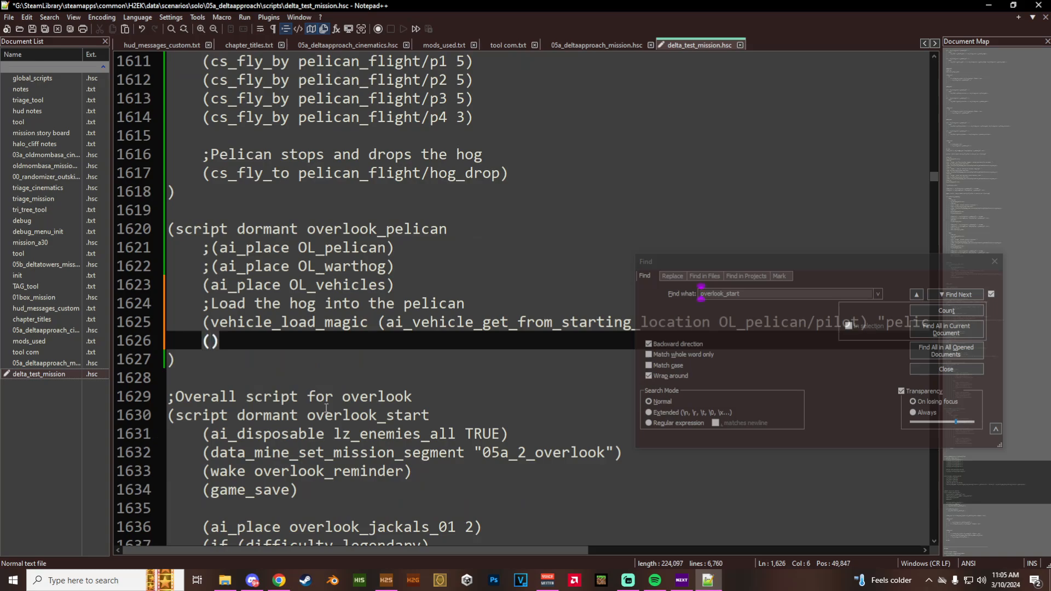
{"action": "type", "text": "ai_run"}
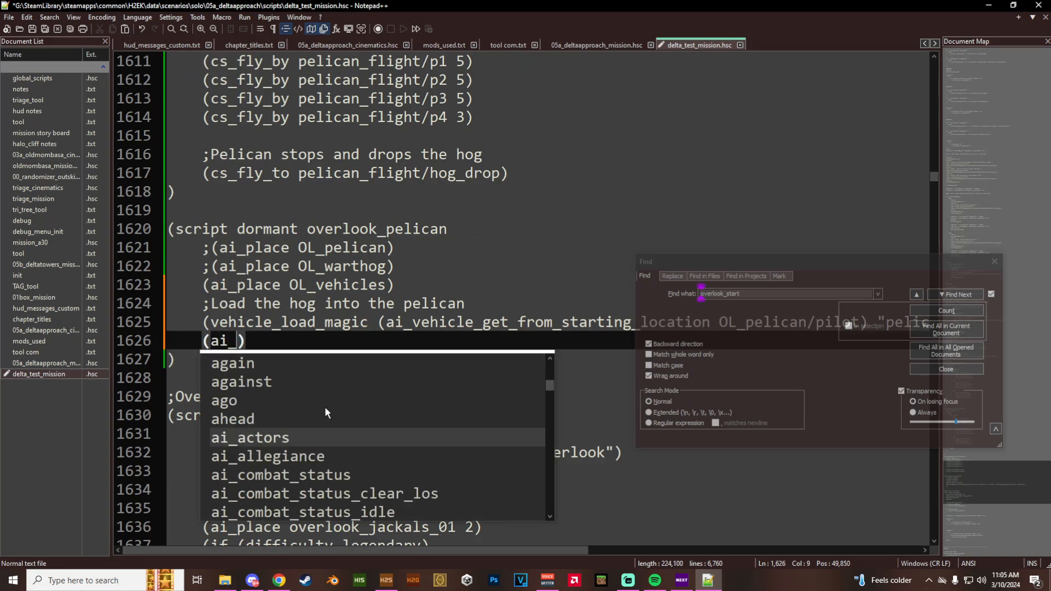
{"action": "key", "text": "BackSpace"}
{"action": "key", "text": "BackSpace"}
{"action": "key", "text": "BackSpace"}
{"action": "key", "text": "BackSpace"}
{"action": "key", "text": "BackSpace"}
{"action": "key", "text": "BackSpace"}
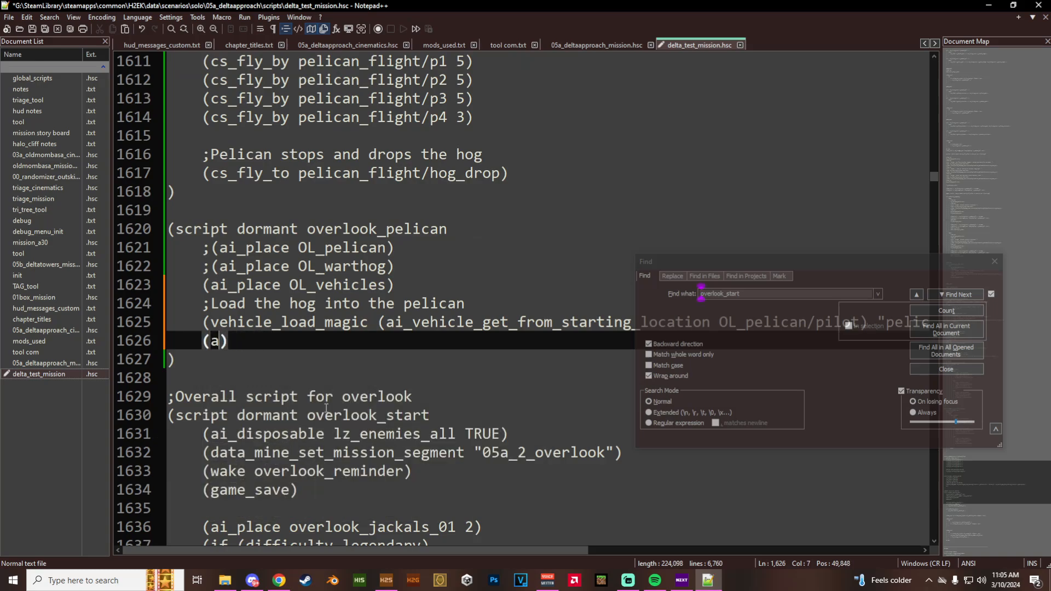
- Enter the cs_run_command_script command inside the parentheses below vehicle_load_magic
{"action": "type", "text": "cs_run"}
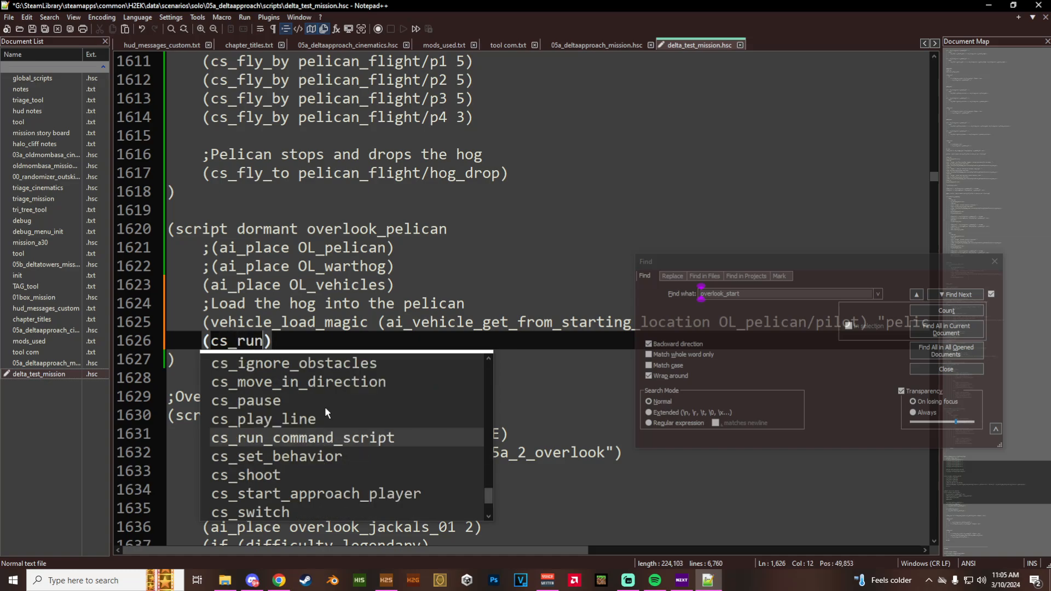
{"action": "key", "text": "Return"}
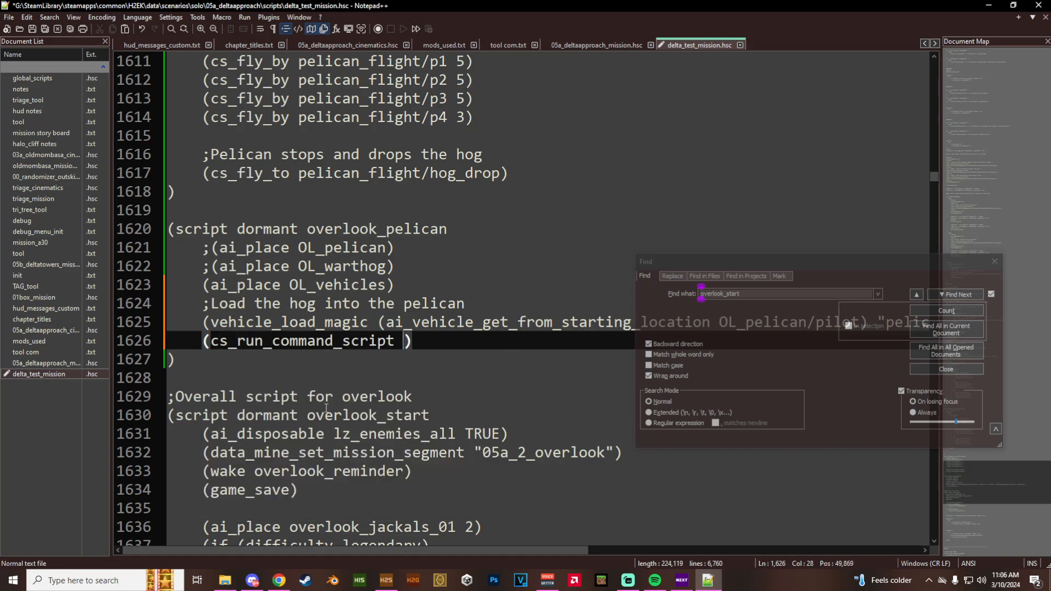
- Give cs_run_command_script the target ol_pelican/pilot in overlook_pelican
{"action": "type", "text": "ol"}
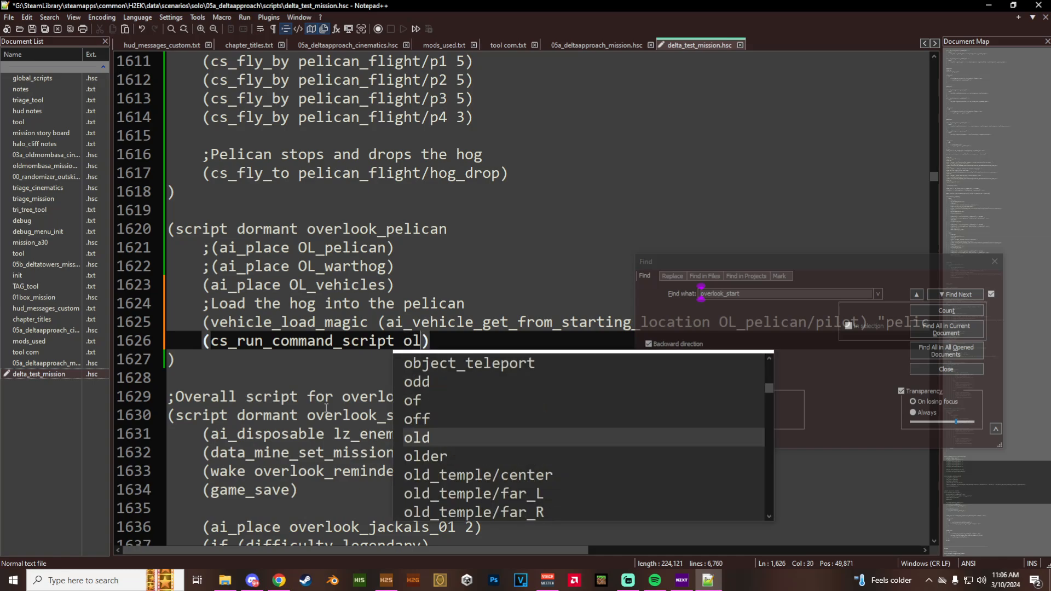
{"action": "type", "text": "_peli"}
{"action": "key", "text": "Return"}
{"action": "key", "text": "BackSpace"}
{"action": "key", "text": "BackSpace"}
{"action": "key", "text": "BackSpace"}
{"action": "key", "text": "BackSpace"}
{"action": "key", "text": "BackSpace"}
{"action": "key", "text": "BackSpace"}
{"action": "key", "text": "BackSpace"}
{"action": "type", "text": "/pi"}
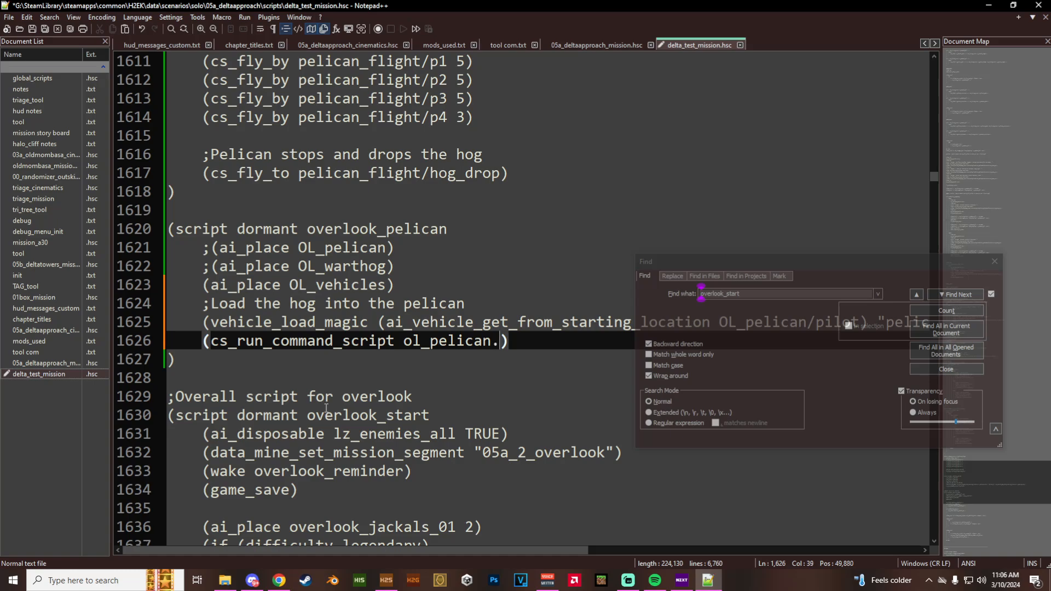
{"action": "key", "text": "Return"}
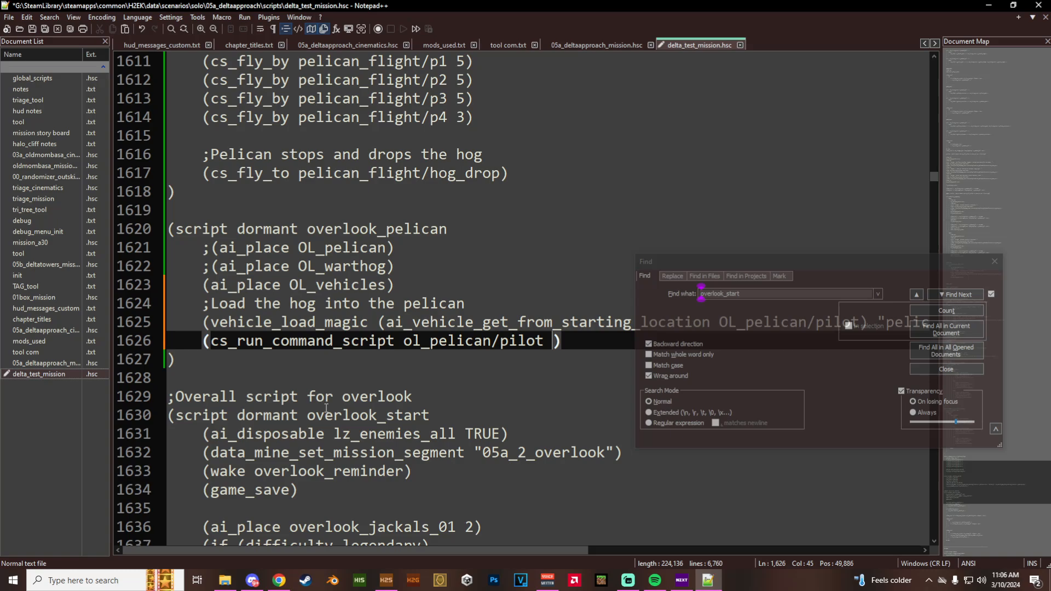
- Add ol_pelican_flight as the script argument of cs_run_command_script and move the Find window off the line
{"action": "type", "text": "o"}
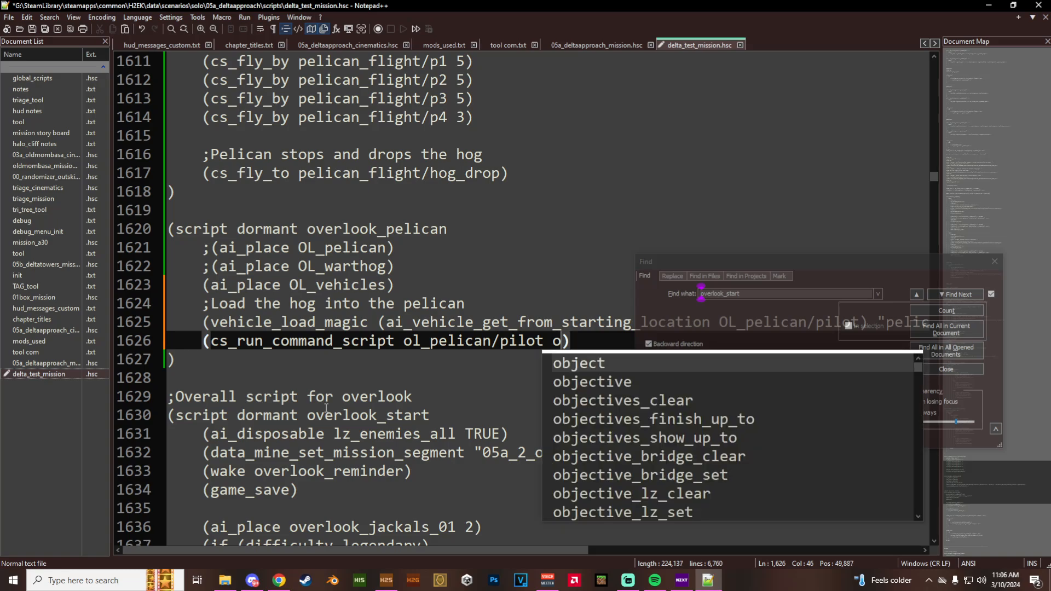
{"action": "type", "text": "v"}
{"action": "key", "text": "BackSpace"}
{"action": "type", "text": "l_pel"}
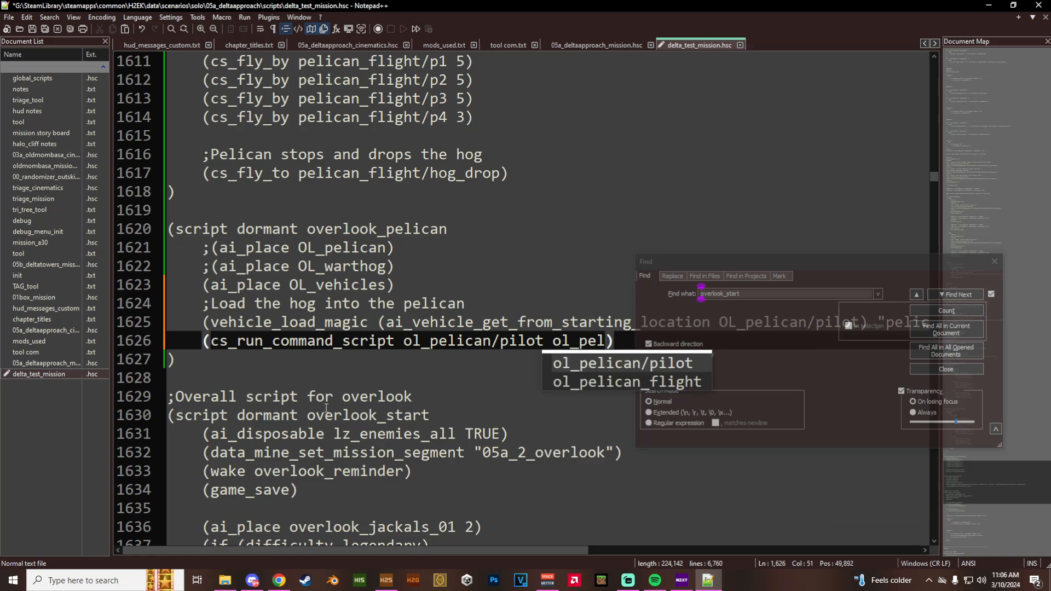
{"action": "key", "text": "Down"}
{"action": "key", "text": "Return"}
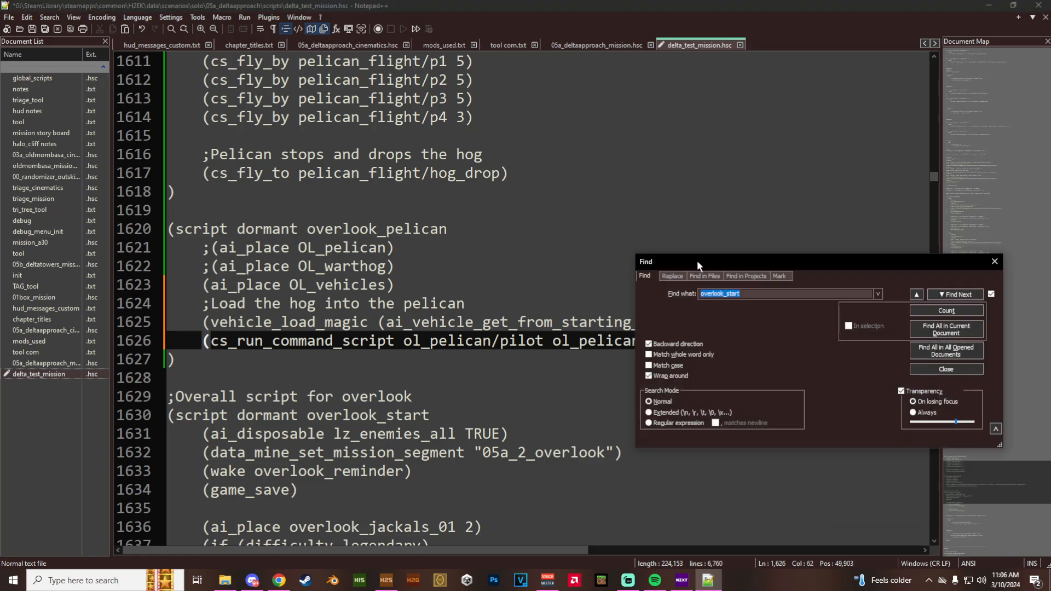
{"action": "left_click_drag", "start_coordinate": [697, 260], "coordinate": [731, 487]}
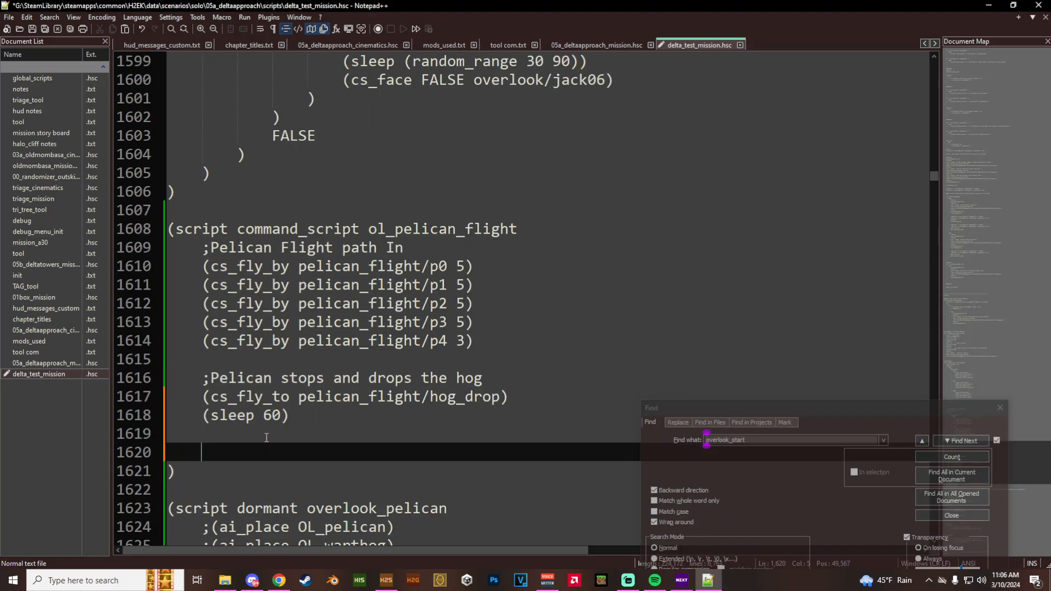
- In ol_pelican_flight, add (sleep 60) after the cs_fly_to hog_drop line and a vehicle_unload command below it
{"action": "key", "text": "BackSpace"}
{"action": "key", "text": "BackSpace"}
{"action": "type", "text": "()"}
{"action": "key", "text": "Left"}
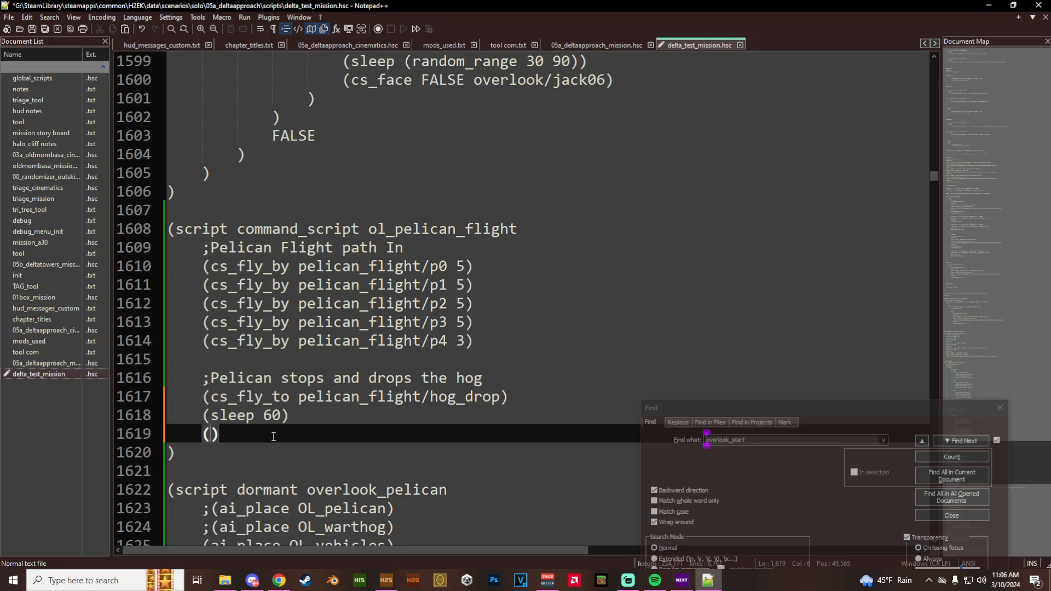
{"action": "type", "text": "vehi"}
{"action": "key", "text": "Down"}
{"action": "key", "text": "Down"}
{"action": "key", "text": "Down"}
{"action": "key", "text": "Down"}
{"action": "key", "text": "Down"}
{"action": "key", "text": "Down"}
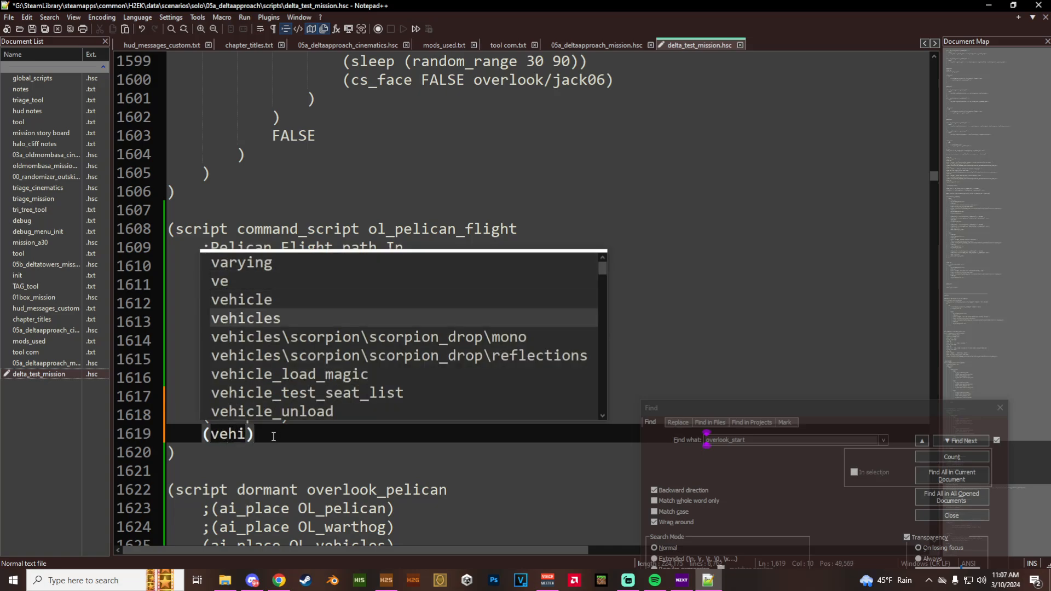
{"action": "key", "text": "Return"}
- Nest an ai_vehicle_get_from_starting_location call inside vehicle_unload and move the Find window off the end of the line
{"action": "type", "text": "(ai_vehi"}
{"action": "key", "text": "Down"}
{"action": "key", "text": "Down"}
{"action": "key", "text": "Return"}
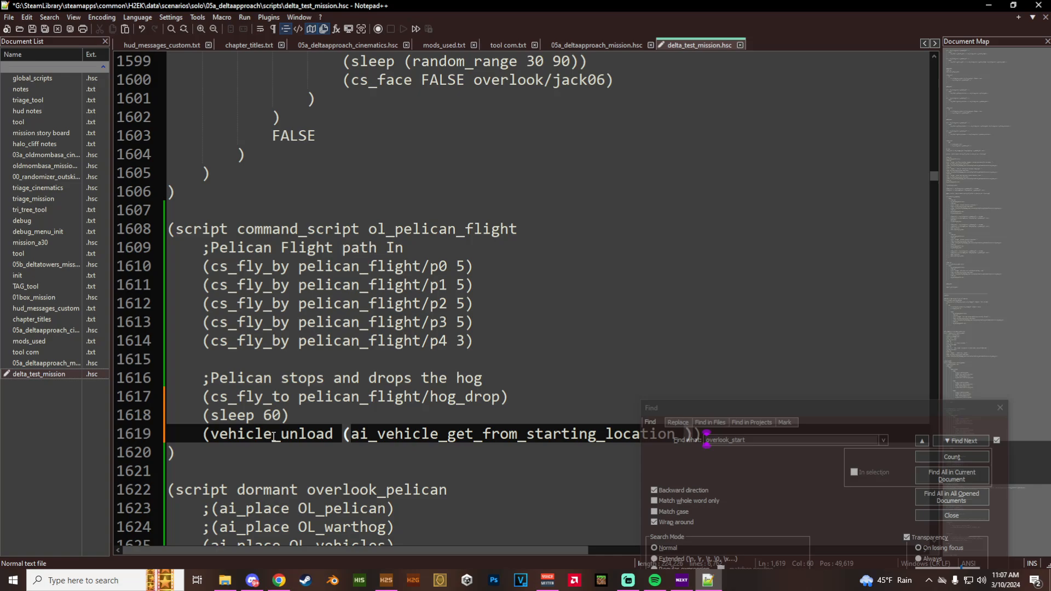
{"action": "left_click_drag", "start_coordinate": [742, 408], "coordinate": [757, 55]}
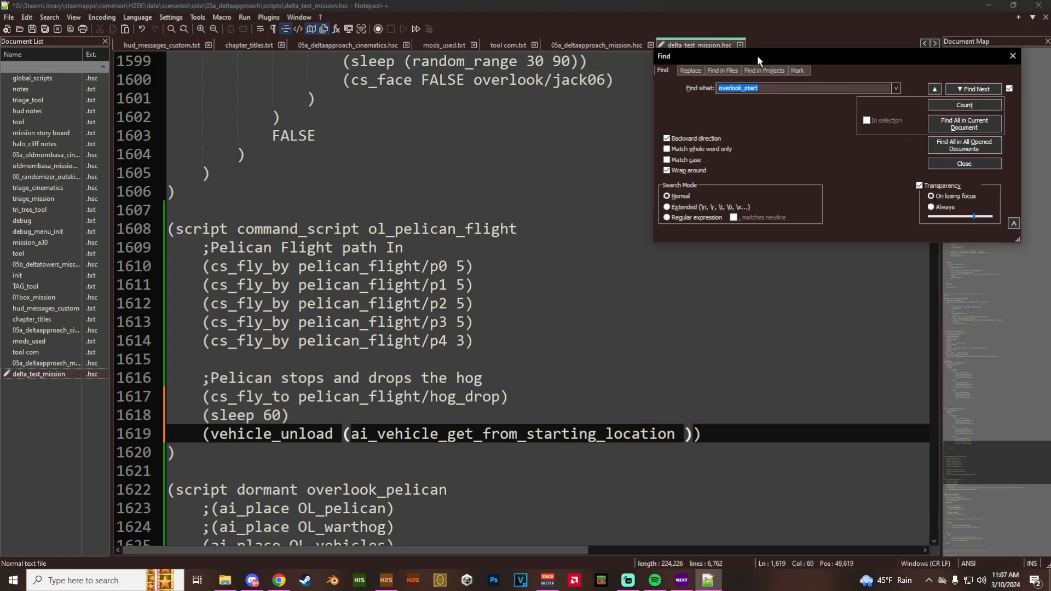
{"action": "left_click", "coordinate": [685, 435]}
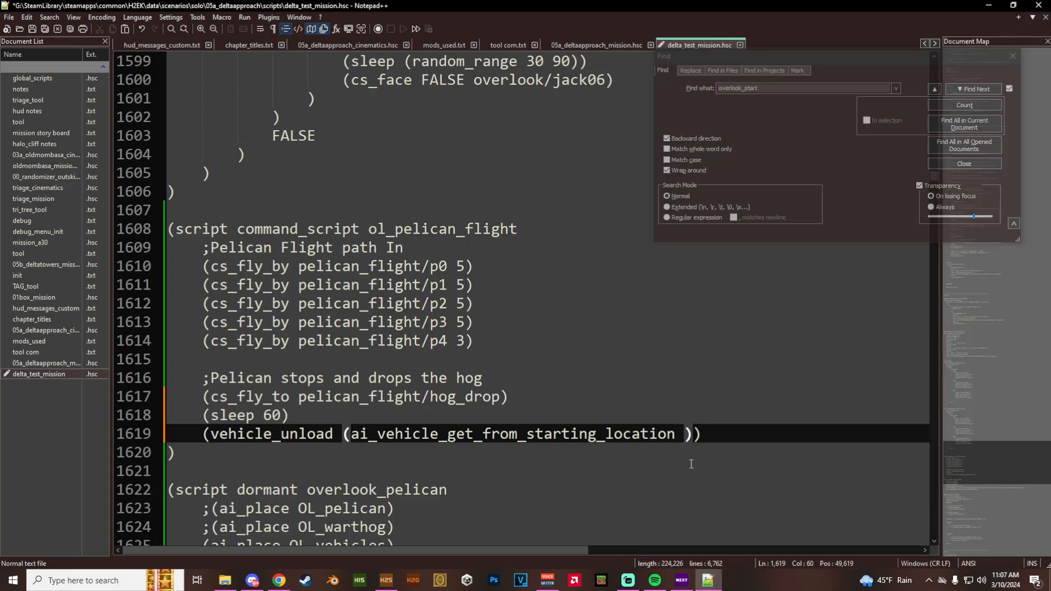
- Complete the vehicle_unload line with the starting location ol_pelican/pilot and the seat "pelican_lc"
{"action": "type", "text": "ol_pel"}
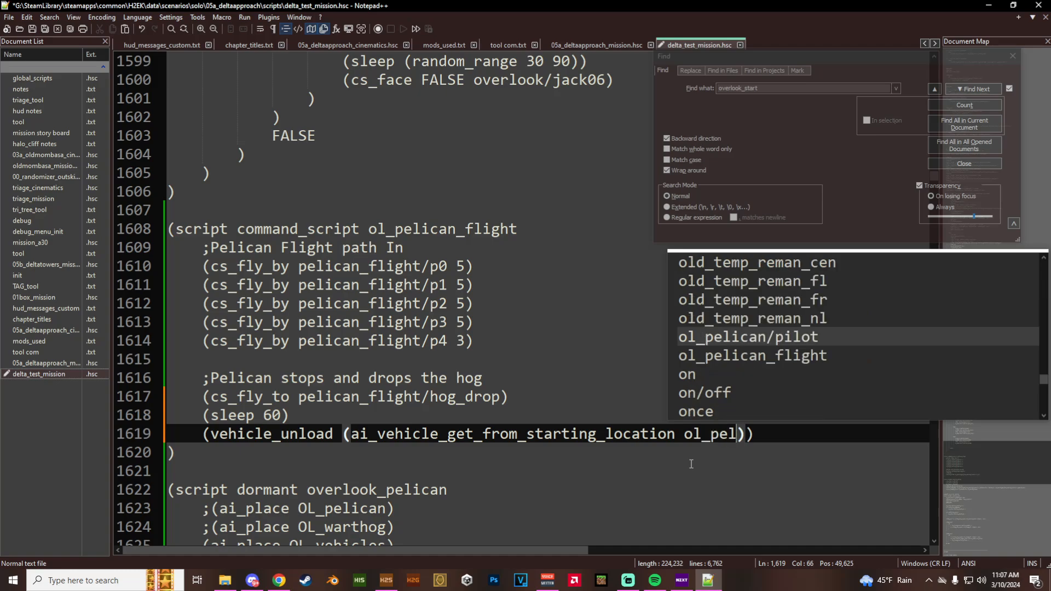
{"action": "key", "text": "Return"}
{"action": "type", "text": ") \"pel"}
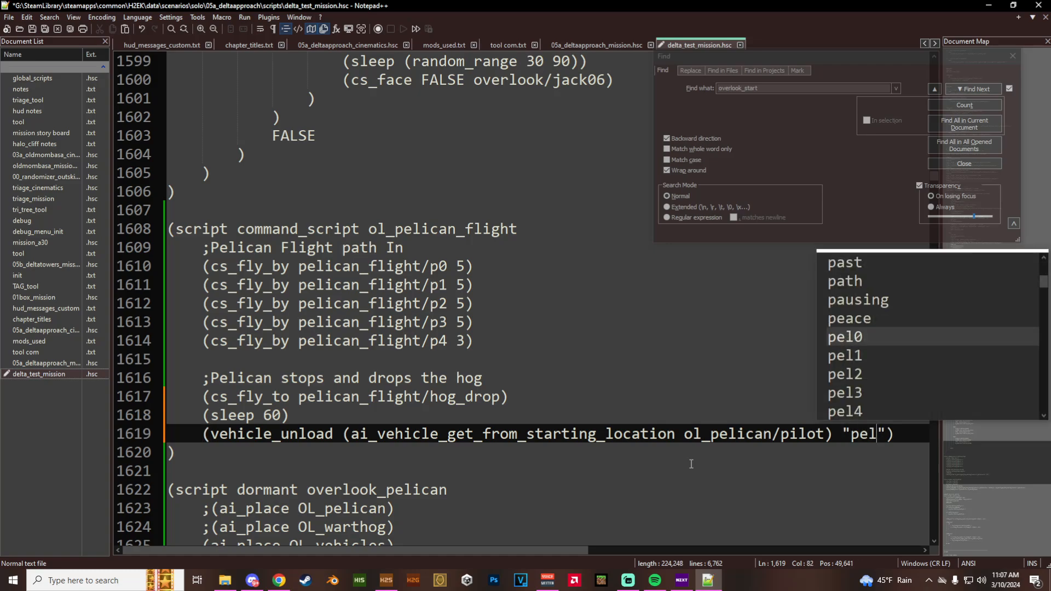
{"action": "type", "text": "ican"}
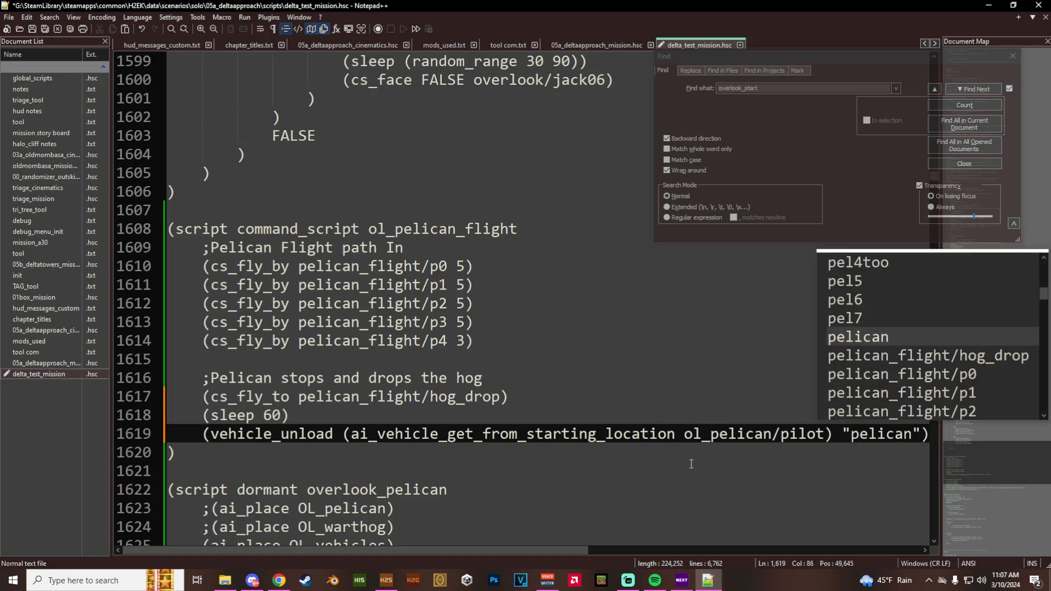
{"action": "type", "text": "_lc"}
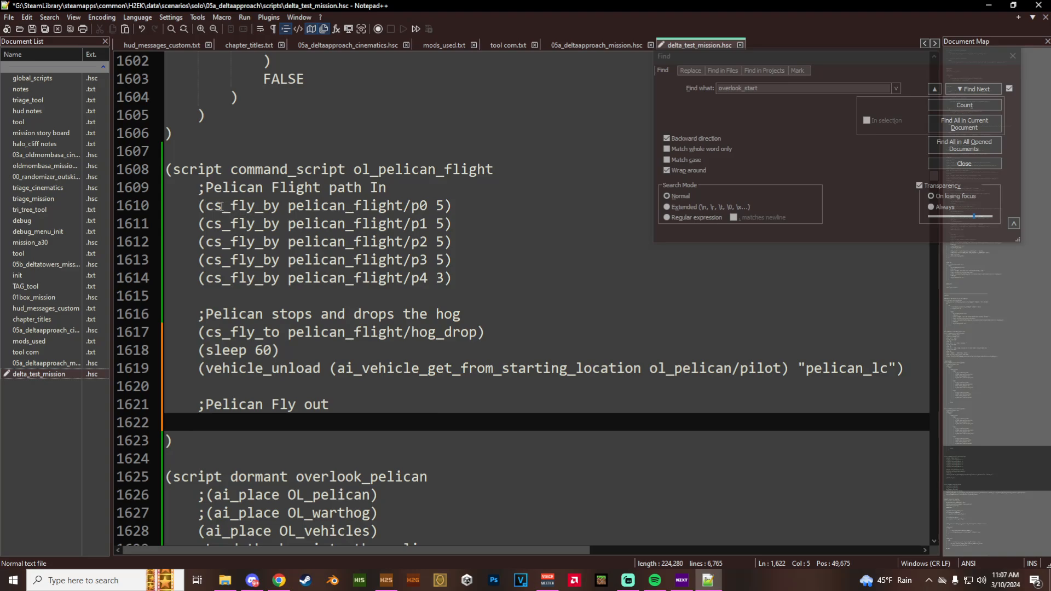
- Add the comment ";Pelican Fly out" after the unload line and paste a copy of the cs_fly_by p0 line below it
{"action": "left_click_drag", "start_coordinate": [198, 206], "coordinate": [449, 197]}
{"action": "key", "text": "ctrl+c"}
{"action": "left_click", "coordinate": [222, 424]}
{"action": "key", "text": "ctrl+v"}
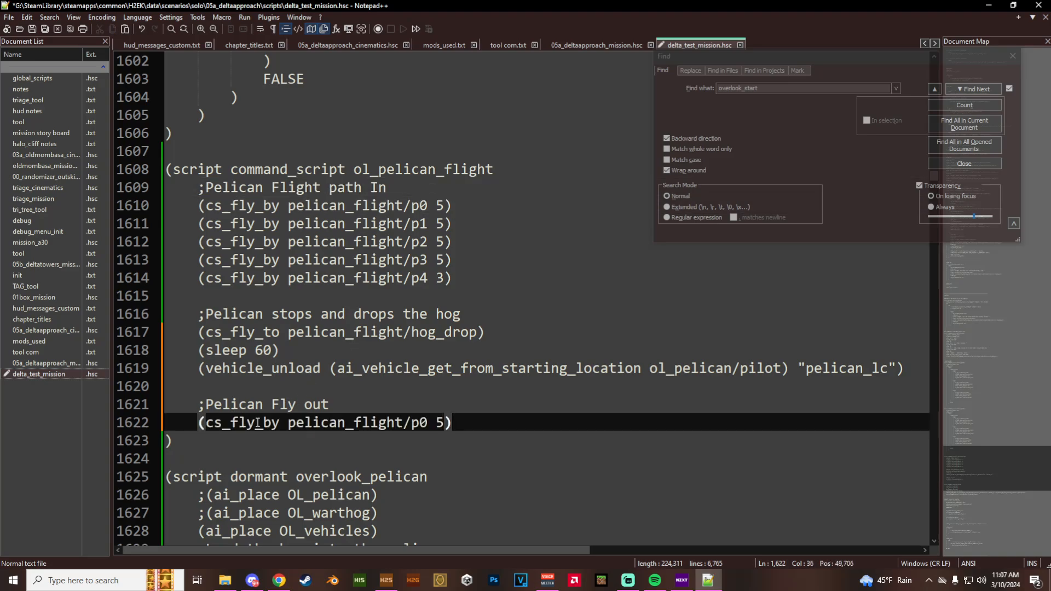
- Switch to H2 Sapien, open the points of pelican_flight, and examine the surroundings of point p6
{"action": "left_click", "coordinate": [386, 580]}
{"action": "scroll", "coordinate": [284, 505], "scroll_direction": "down", "scroll_amount": 10}
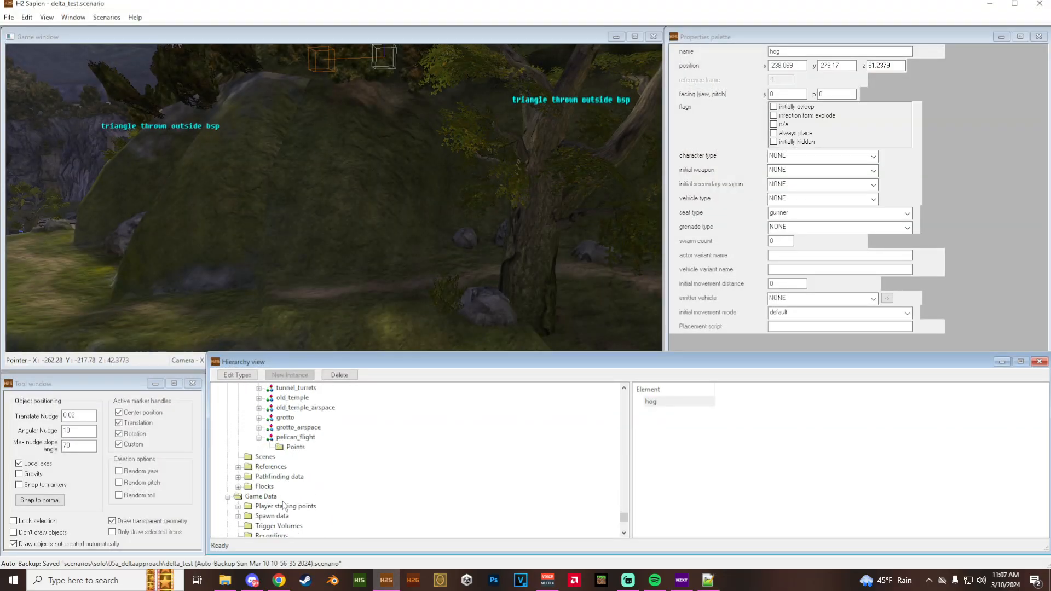
{"action": "left_click", "coordinate": [296, 447]}
{"action": "double_click", "coordinate": [649, 463]}
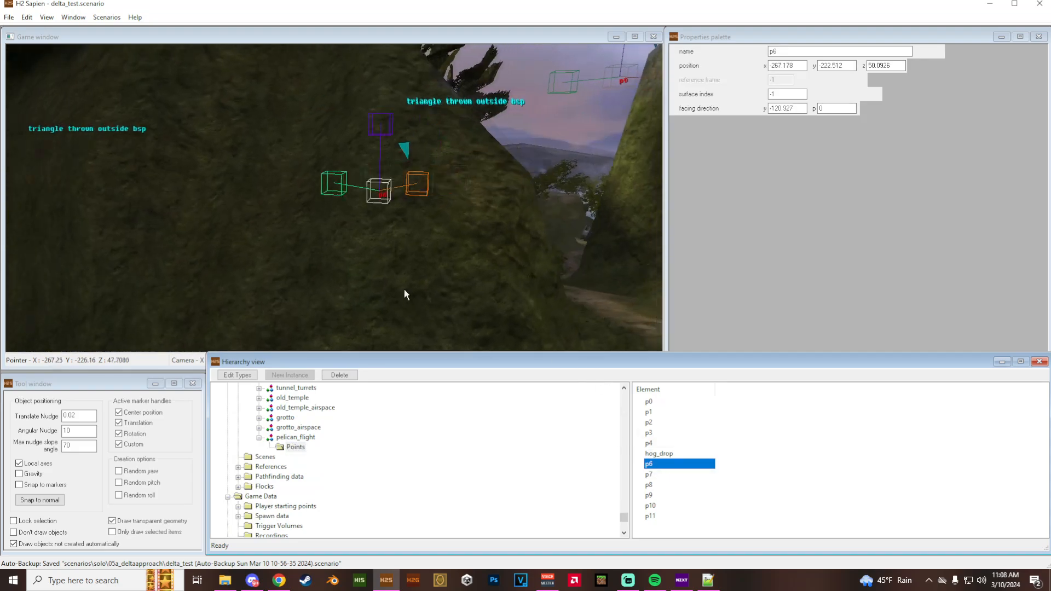
{"action": "key", "text": "a"}
{"action": "middle_click_drag", "start_coordinate": [351, 280], "coordinate": [458, 273]}
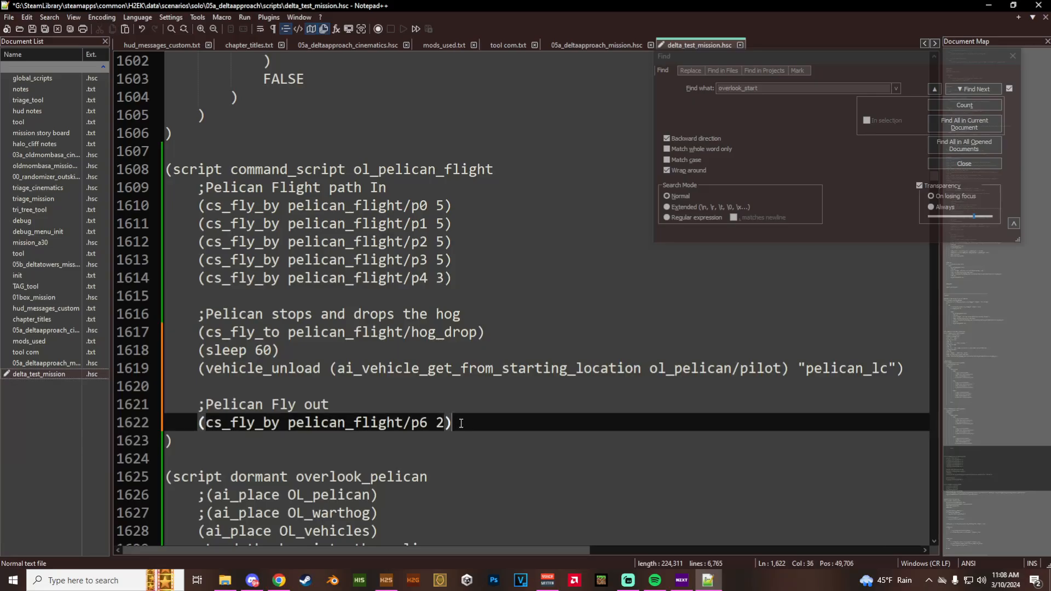
- Back in Notepad++, set the pasted fly-out line to p6 with value 2 and duplicate it as p7
{"action": "key", "text": "ctrl+d"}
{"action": "key", "text": "Down"}
{"action": "key", "text": "Left"}
{"action": "key", "text": "Left"}
{"action": "key", "text": "Left"}
{"action": "key", "text": "BackSpace"}
{"action": "type", "text": "7"}
{"action": "key", "text": "Right"}
{"action": "key", "text": "Right"}
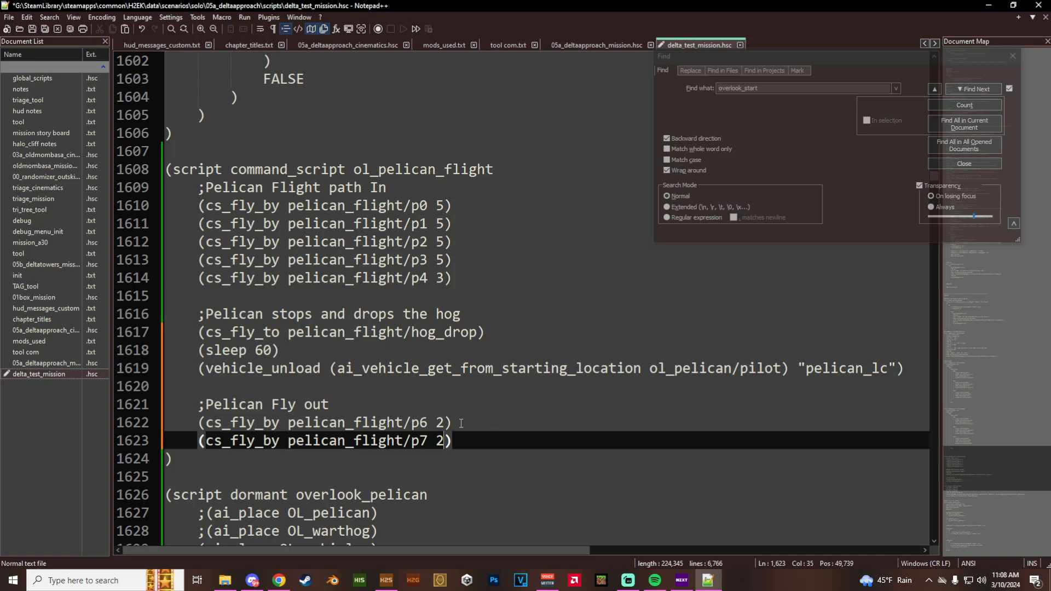
- Add a cs_fly_by line for pelican_flight/p8 with value 2 below the p7 line
{"action": "key", "text": "End"}
{"action": "key", "text": "Return"}
{"action": "key", "text": "ctrl+v"}
{"action": "key", "text": "Left"}
{"action": "key", "text": "Left"}
{"action": "key", "text": "Left"}
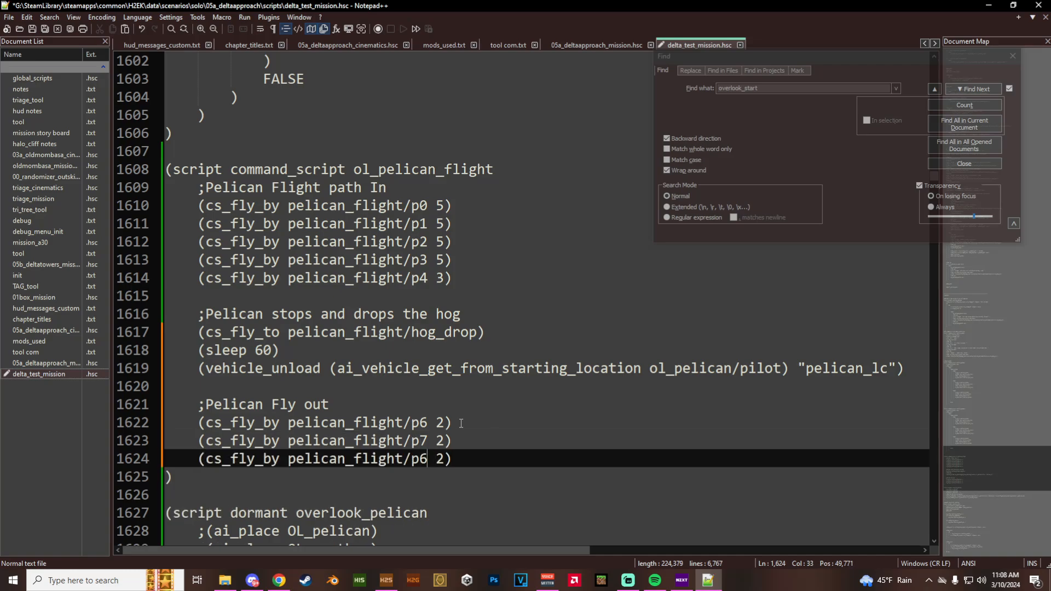
{"action": "key", "text": "BackSpace"}
{"action": "type", "text": "8"}
- Switch to H2 Sapien and view the pelican_flight points p7, p8 and p9 in turn
{"action": "left_click", "coordinate": [386, 579]}
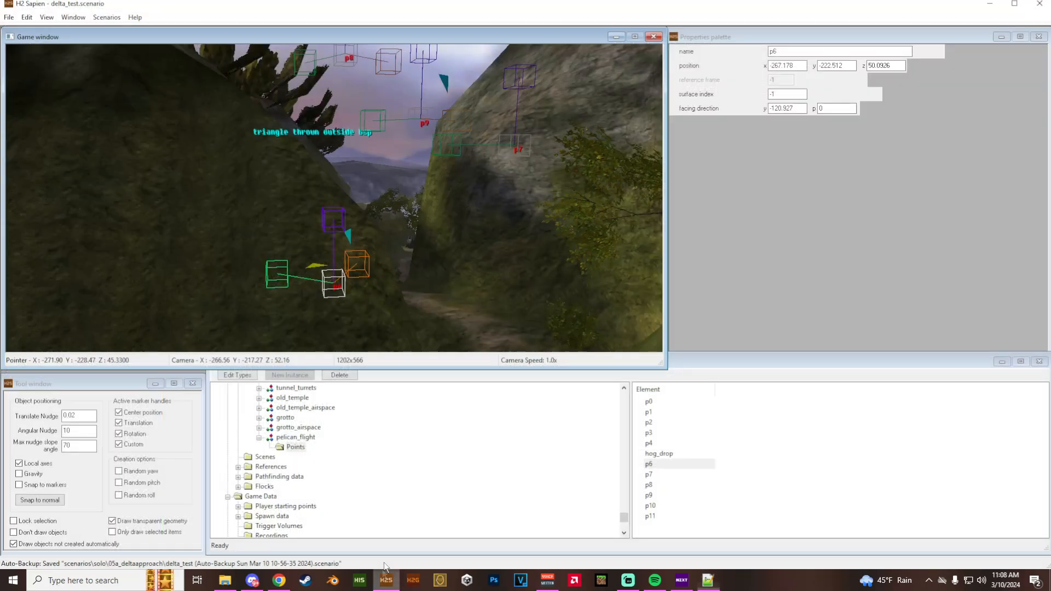
{"action": "left_click", "coordinate": [649, 474]}
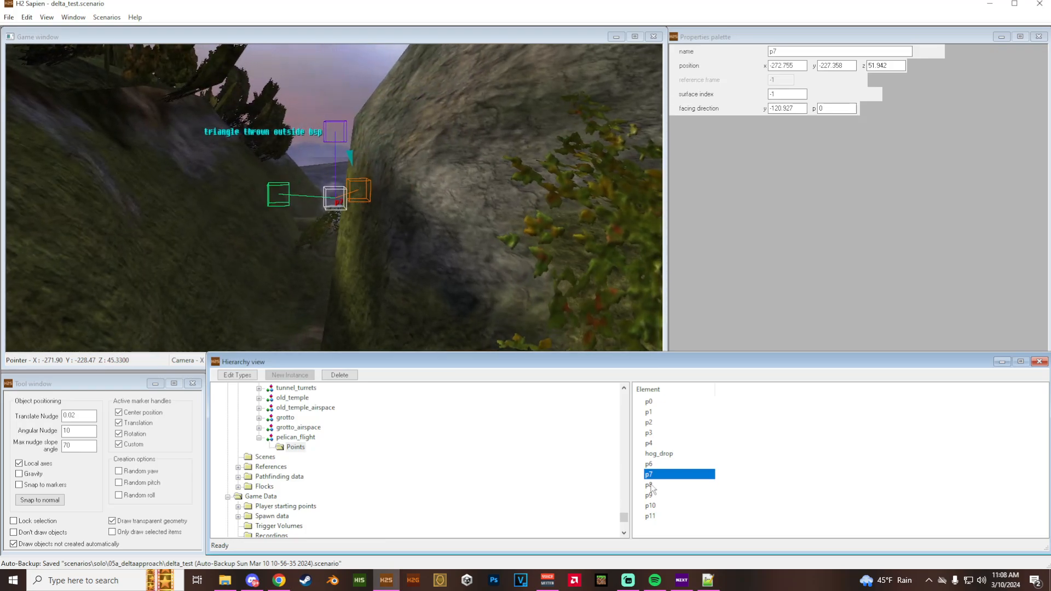
{"action": "left_click", "coordinate": [650, 486]}
{"action": "left_click", "coordinate": [651, 496]}
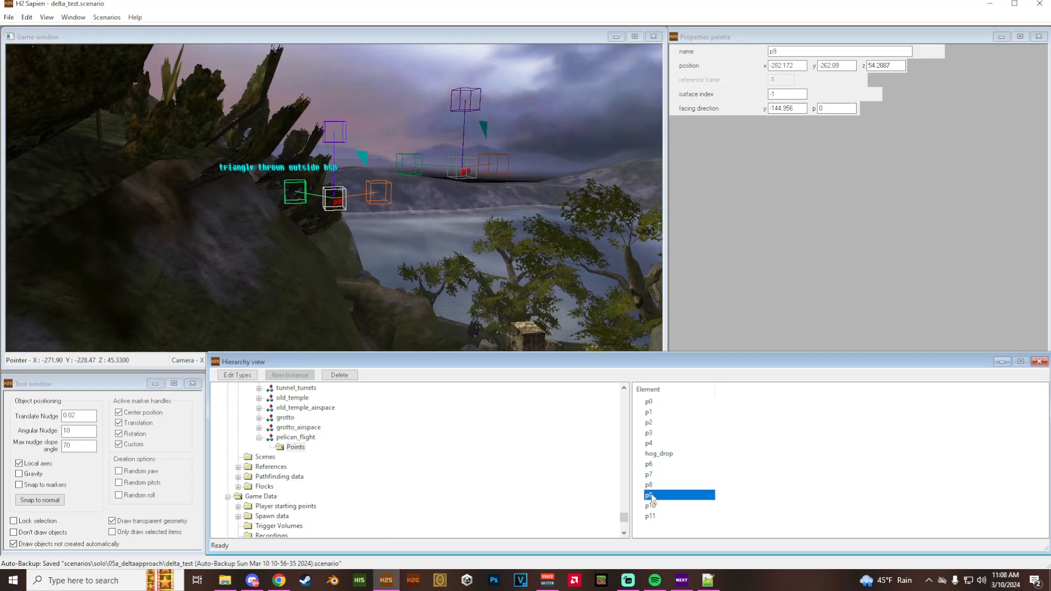
- Return to Notepad++ and duplicate the p8 line as a cs_fly_by for pelican_flight/p9 with value 6
{"action": "left_click", "coordinate": [708, 580]}
{"action": "left_click", "coordinate": [477, 463]}
{"action": "key", "text": "ctrl+d"}
{"action": "key", "text": "Left"}
{"action": "key", "text": "Left"}
{"action": "key", "text": "Left"}
{"action": "key", "text": "BackSpace"}
{"action": "type", "text": "9"}
{"action": "key", "text": "Right"}
{"action": "key", "text": "Delete"}
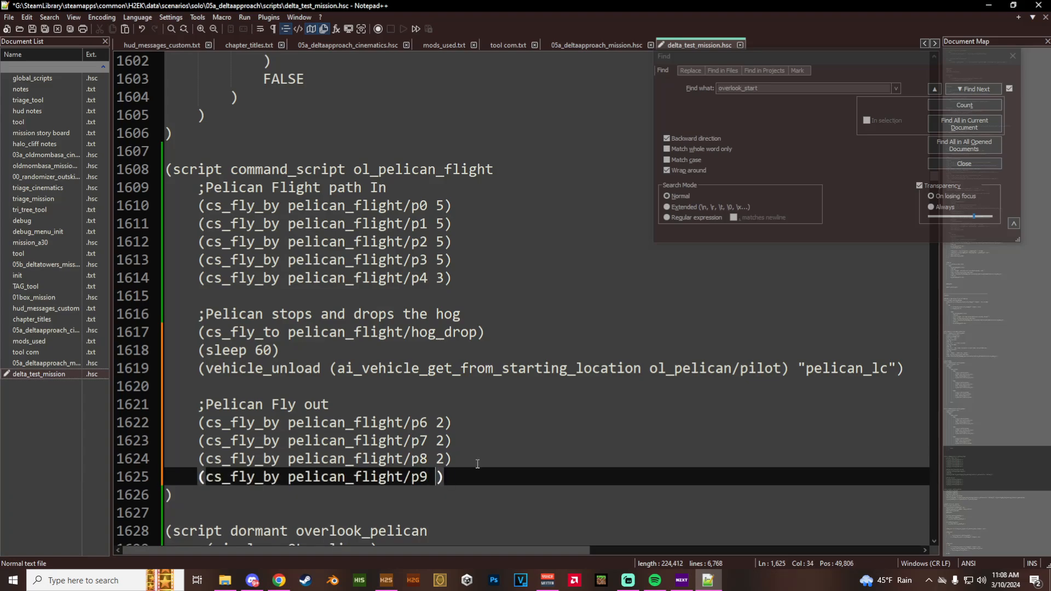
{"action": "type", "text": "6"}
- Add a cs_fly_by line for pelican_flight/p10 with value 6 below the p9 line
{"action": "key", "text": "Return"}
{"action": "key", "text": "ctrl+v"}
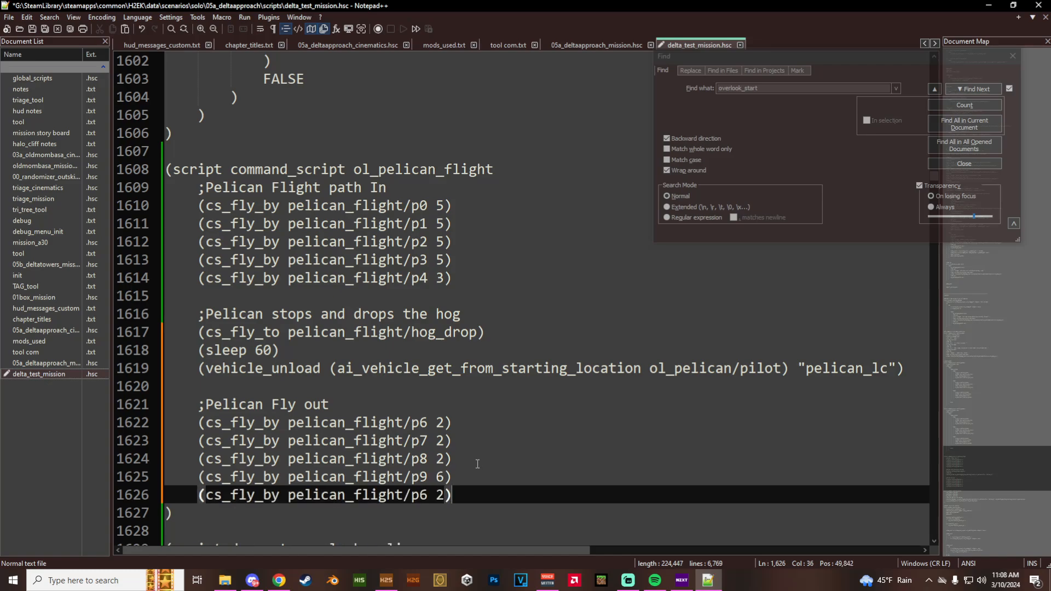
{"action": "key", "text": "Left"}
{"action": "key", "text": "Left"}
{"action": "key", "text": "Left"}
{"action": "key", "text": "BackSpace"}
{"action": "type", "text": "10"}
{"action": "key", "text": "Right"}
{"action": "key", "text": "Right"}
{"action": "key", "text": "BackSpace"}
{"action": "type", "text": "6"}
- Switch to H2 Sapien and examine the area around pelican_flight point p10
{"action": "left_click", "coordinate": [386, 580]}
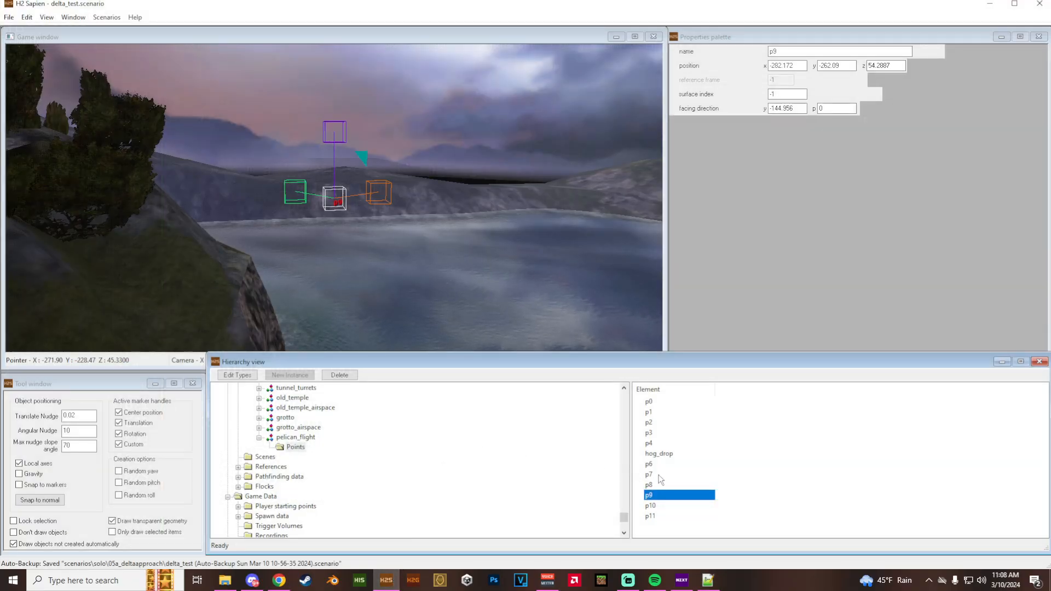
{"action": "double_click", "coordinate": [651, 505]}
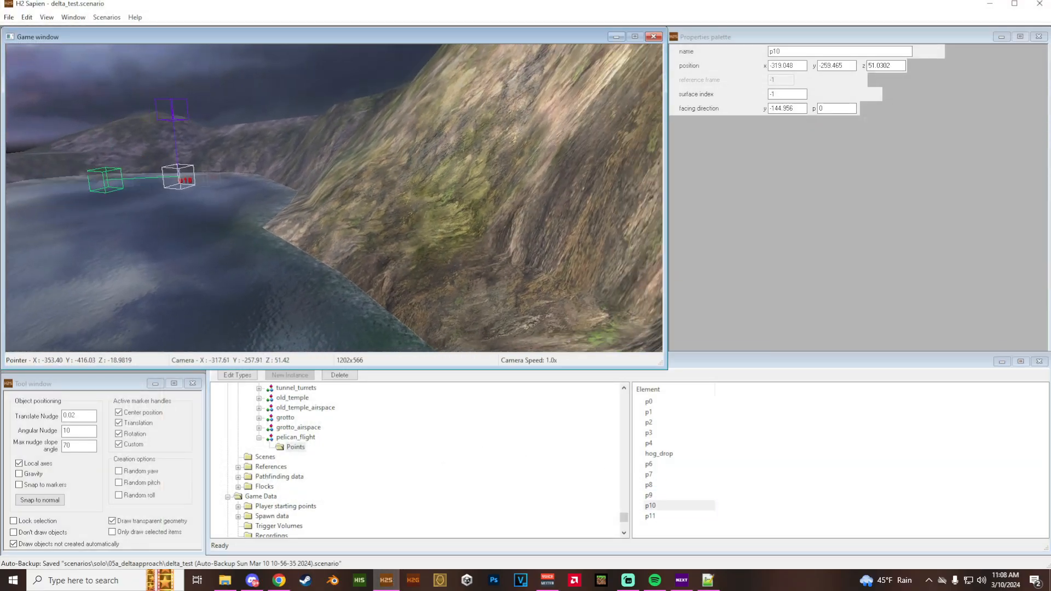
{"action": "key", "text": "a"}
{"action": "middle_click_drag", "start_coordinate": [290, 305], "coordinate": [311, 304]}
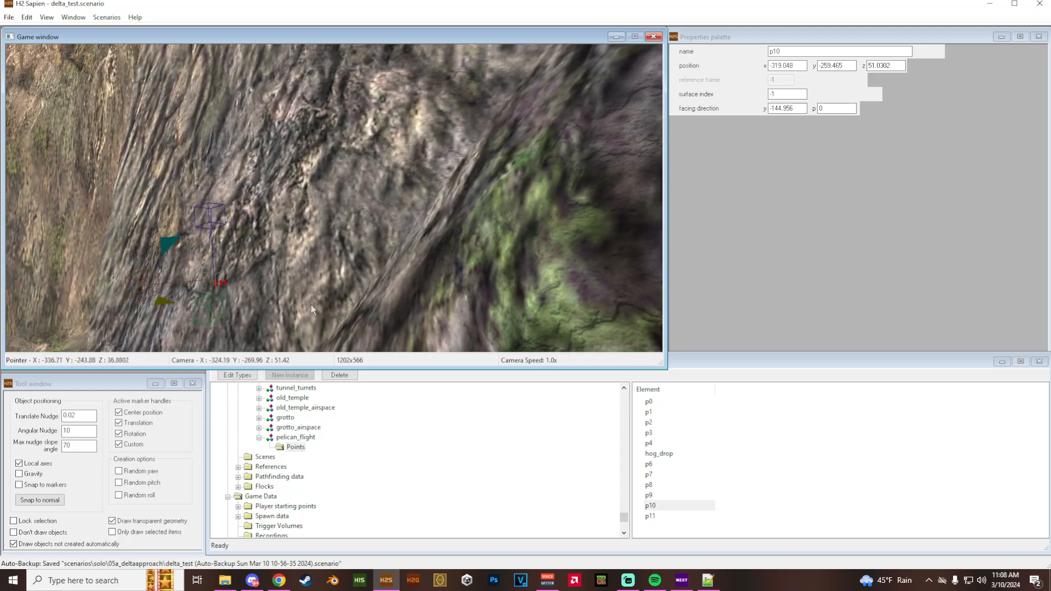
- Return to Notepad++ and add a cs_fly_by line for pelican_flight/p11 without a distance value
{"action": "left_click", "coordinate": [707, 580]}
{"action": "key", "text": "Return"}
{"action": "key", "text": "ctrl+v"}
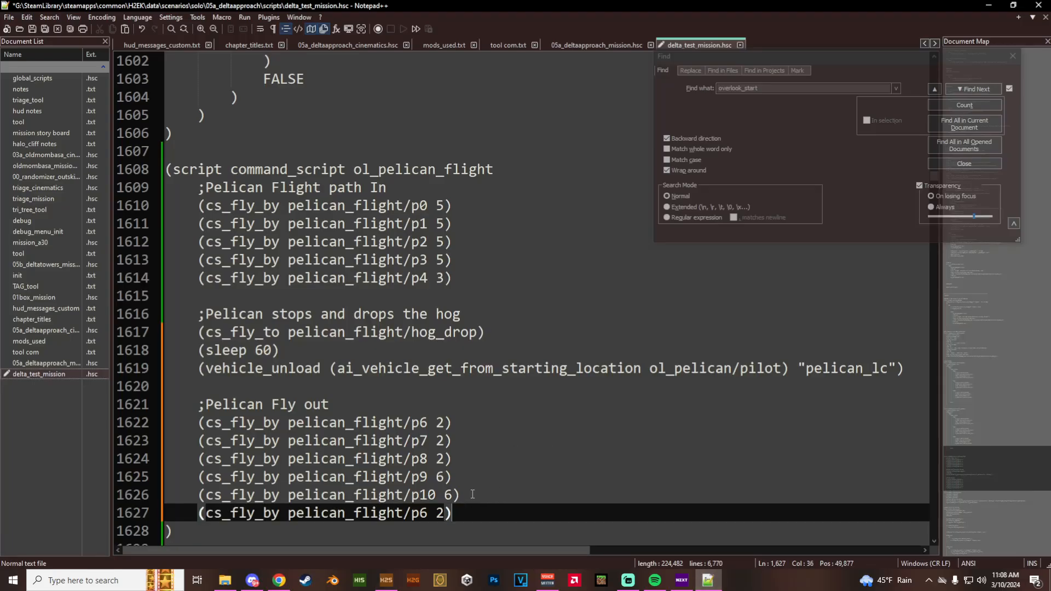
{"action": "key", "text": "Left"}
{"action": "key", "text": "Left"}
{"action": "key", "text": "Left"}
{"action": "key", "text": "BackSpace"}
{"action": "type", "text": "11"}
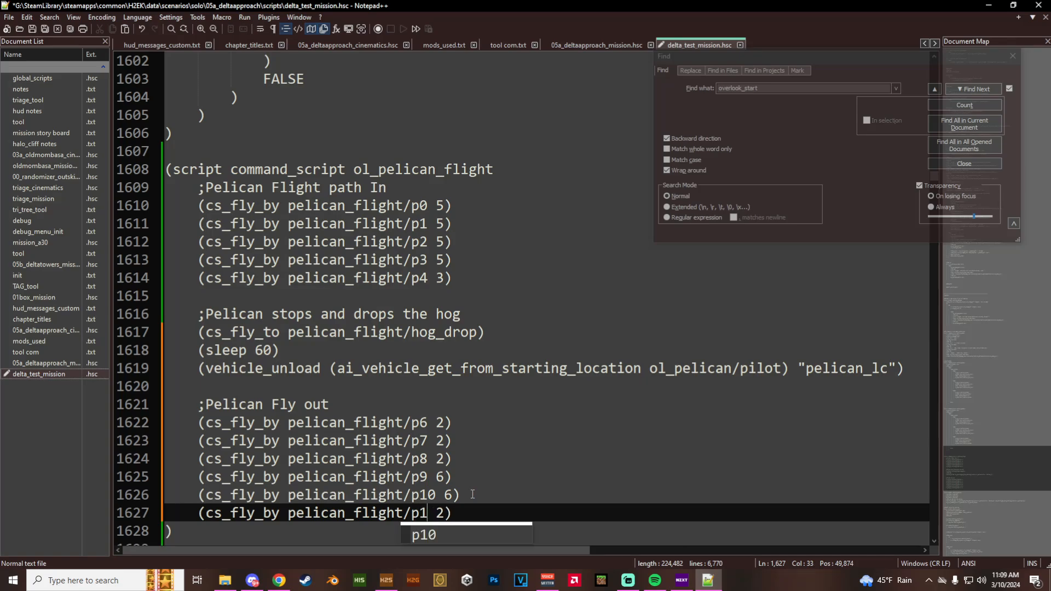
{"action": "key", "text": "Delete"}
{"action": "key", "text": "Delete"}
- Leave a blank line after the p11 line, then add the comment ";Delete Pelican" with empty parentheses below it
{"action": "key", "text": "End"}
{"action": "key", "text": "Return"}
{"action": "key", "text": "Return"}
{"action": "type", "text": ";Delete Pelican"}
{"action": "key", "text": "Return"}
{"action": "type", "text": "()"}
{"action": "key", "text": "Left"}
- Enter ai_erase ol_pelican inside the parentheses under the ";Delete Pelican" comment and save the script
{"action": "type", "text": "ai_er"}
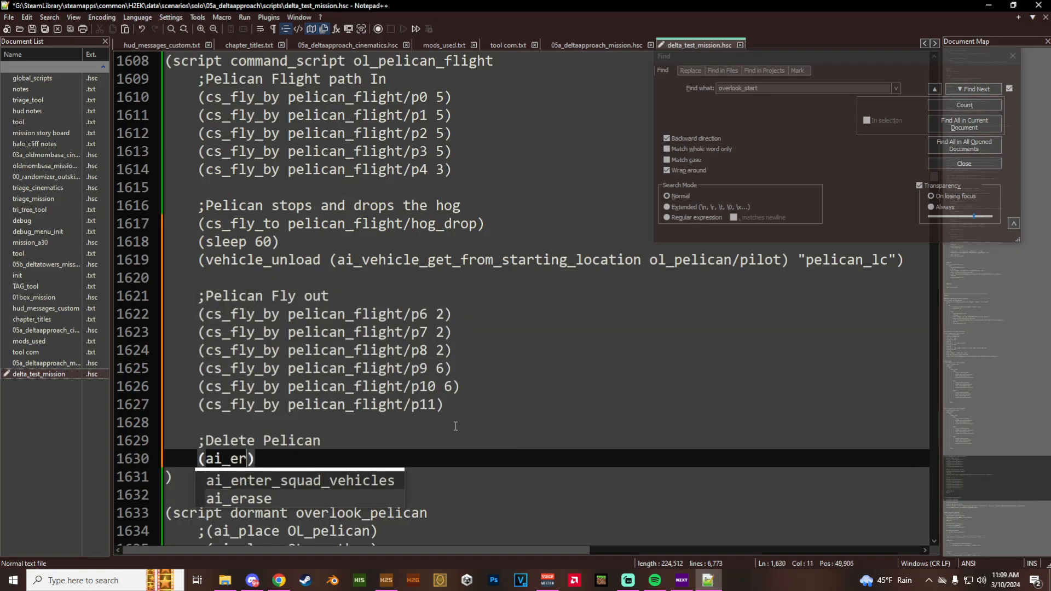
{"action": "key", "text": "Return"}
{"action": "type", "text": "ol_pel"}
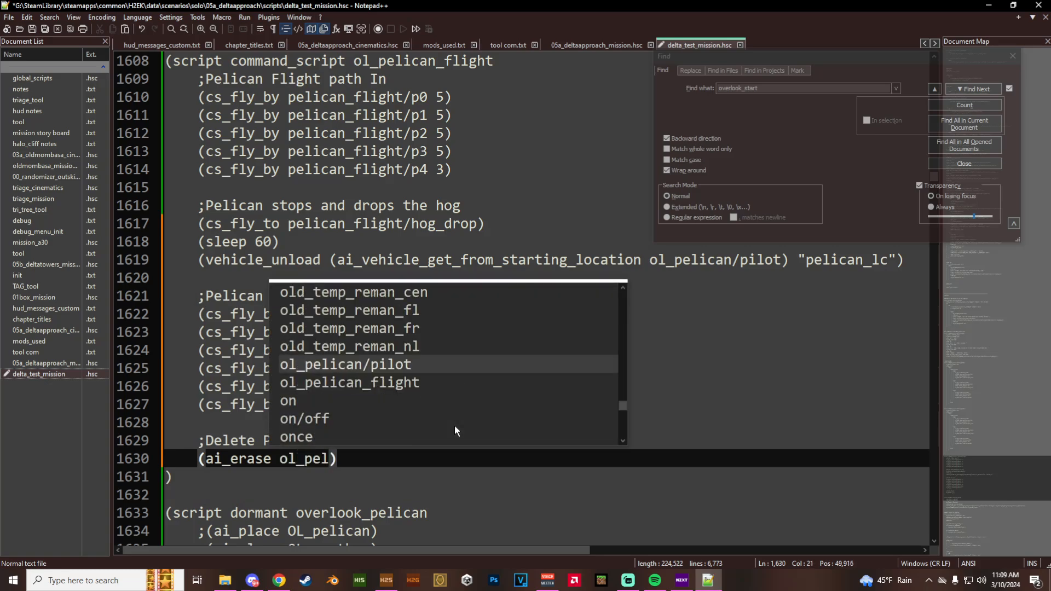
{"action": "key", "text": "Return"}
{"action": "key", "text": "BackSpace"}
{"action": "key", "text": "BackSpace"}
{"action": "key", "text": "BackSpace"}
{"action": "key", "text": "BackSpace"}
{"action": "key", "text": "BackSpace"}
{"action": "key", "text": "BackSpace"}
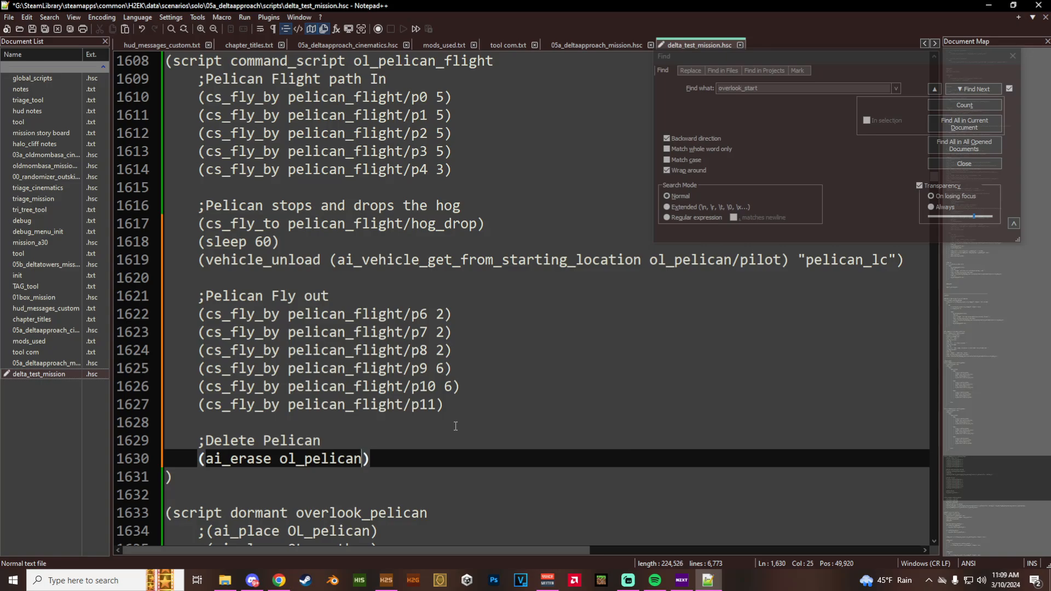
{"action": "key", "text": "ctrl+s"}
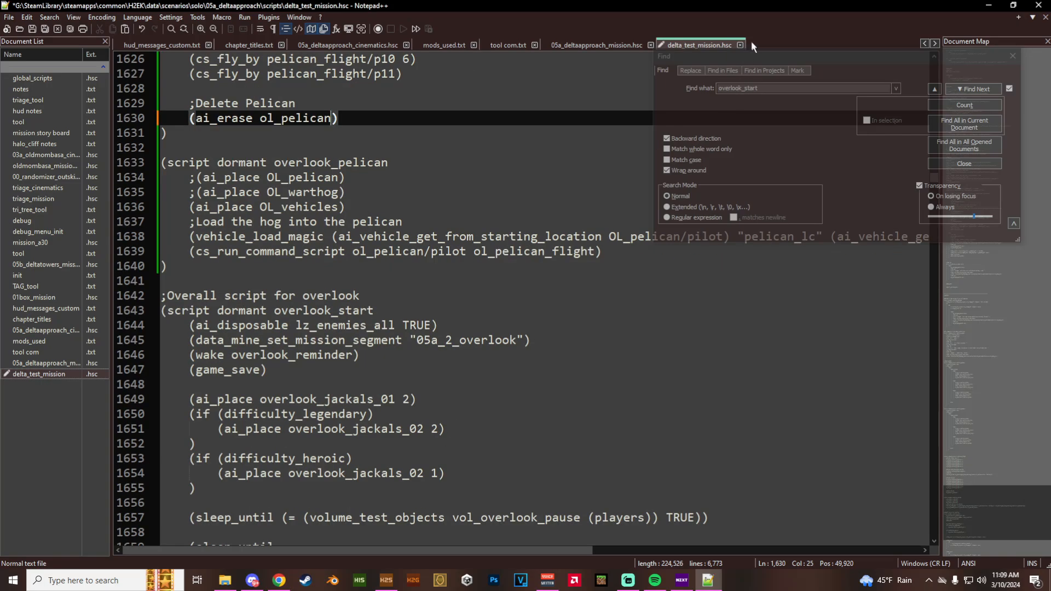
- Save delta_test_mission.hsc and review the script from ol_pelican_flight down to the sleep_until blocks in overlook_start
{"action": "key", "text": "ctrl+s"}
{"action": "scroll", "coordinate": [409, 264], "scroll_direction": "up", "scroll_amount": 8}
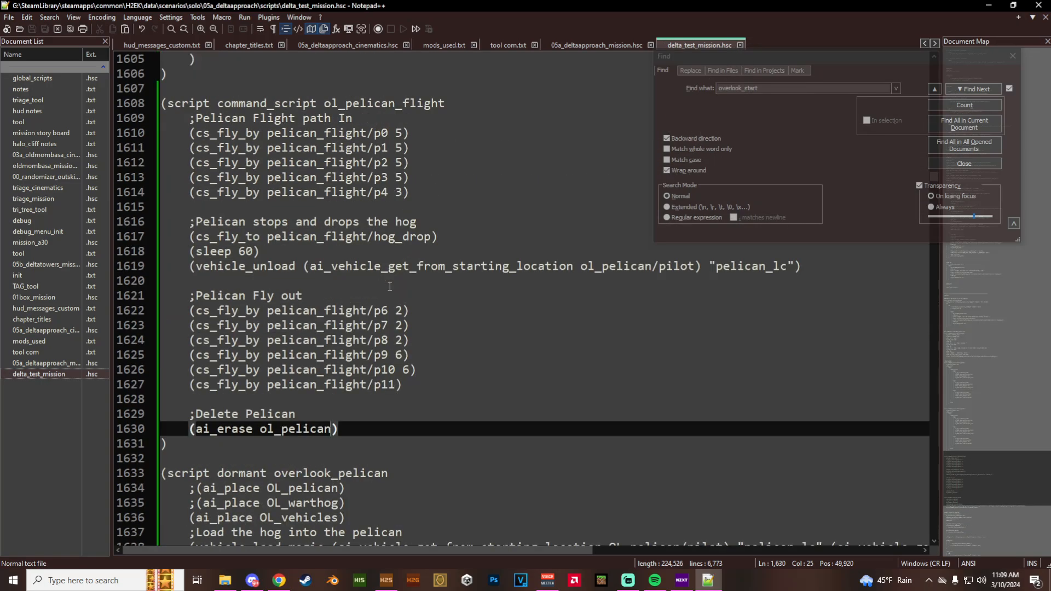
{"action": "scroll", "coordinate": [392, 283], "scroll_direction": "down", "scroll_amount": 5}
{"action": "scroll", "coordinate": [392, 283], "scroll_direction": "up", "scroll_amount": 4}
{"action": "scroll", "coordinate": [392, 282], "scroll_direction": "down", "scroll_amount": 5}
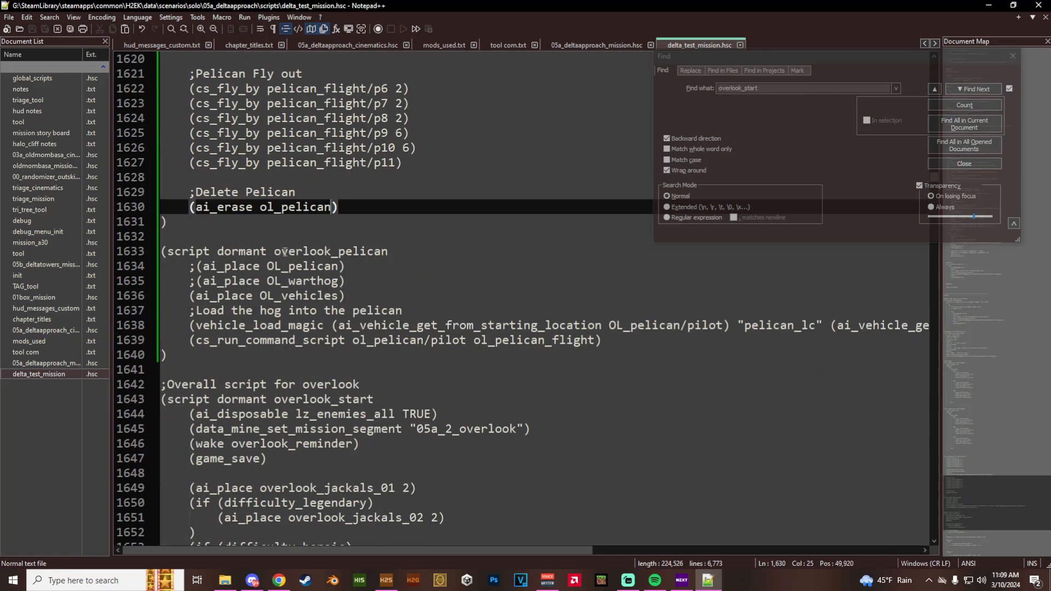
{"action": "scroll", "coordinate": [303, 344], "scroll_direction": "down", "scroll_amount": 5}
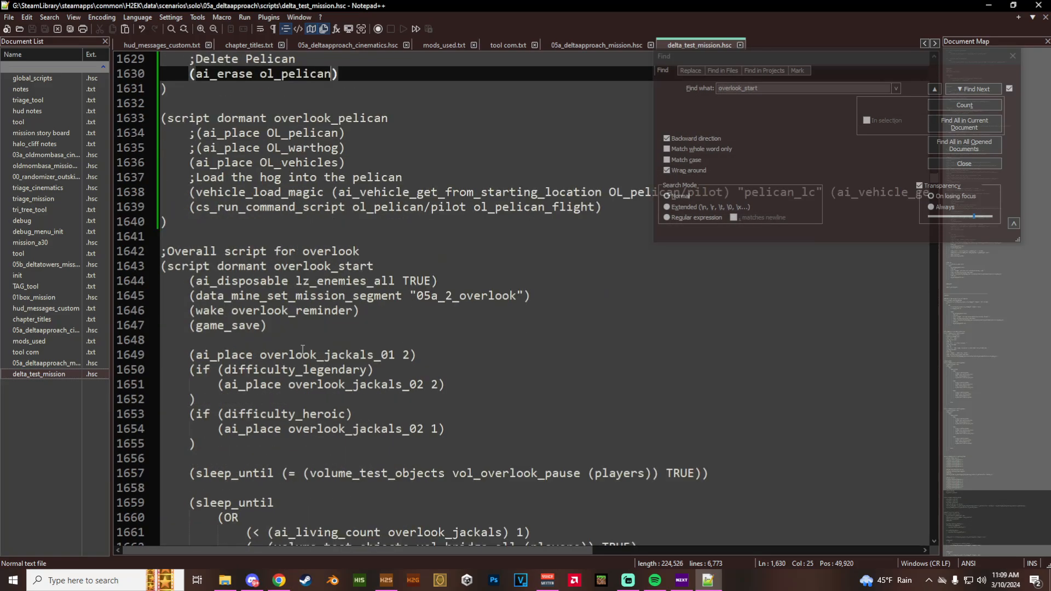
{"action": "scroll", "coordinate": [303, 345], "scroll_direction": "down", "scroll_amount": 1}
- Add the line (wake overlook_pelican) directly after the sleep_until block that checks the overlook_jackals living count in overlook_start
{"action": "left_click", "coordinate": [220, 442]}
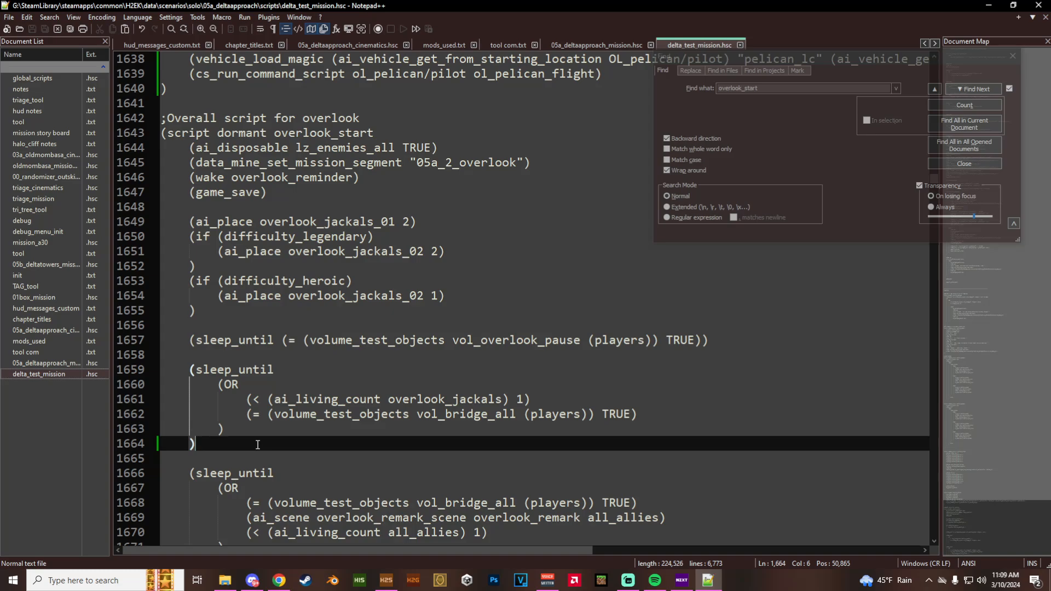
{"action": "key", "text": "Return"}
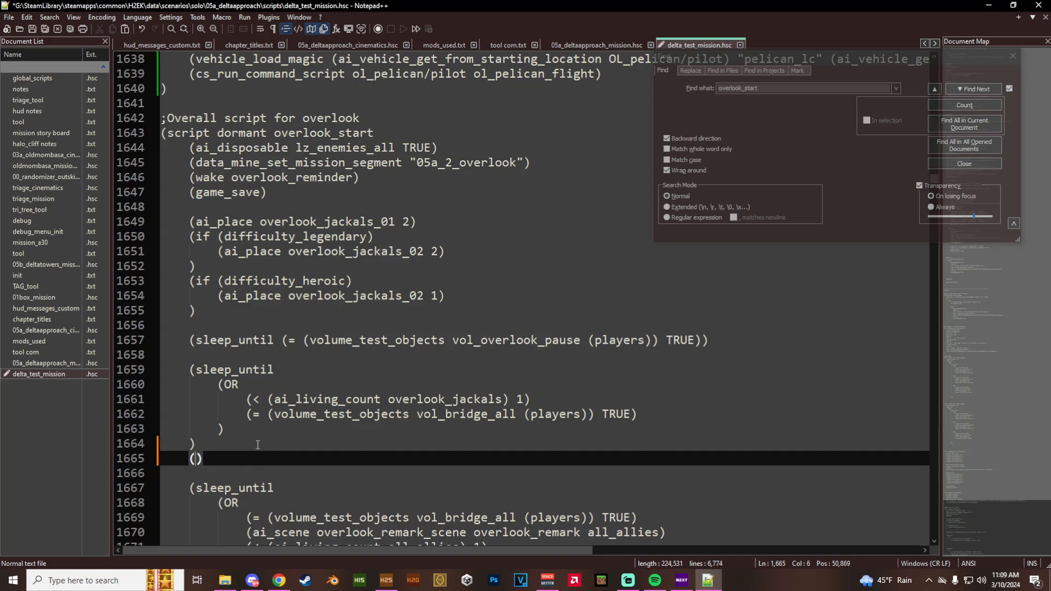
{"action": "type", "text": "wake "}
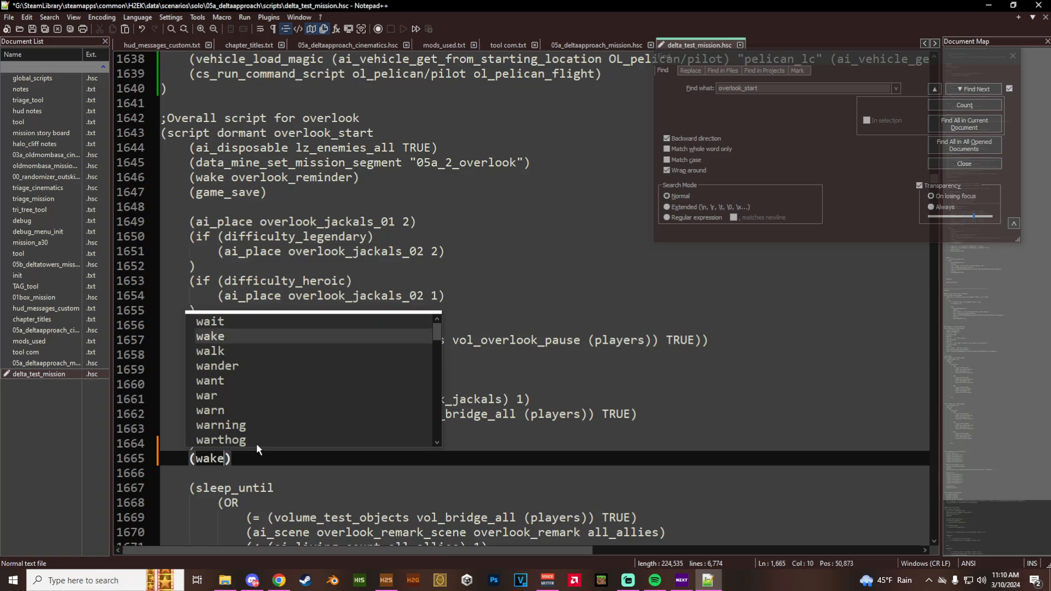
{"action": "type", "text": "over"}
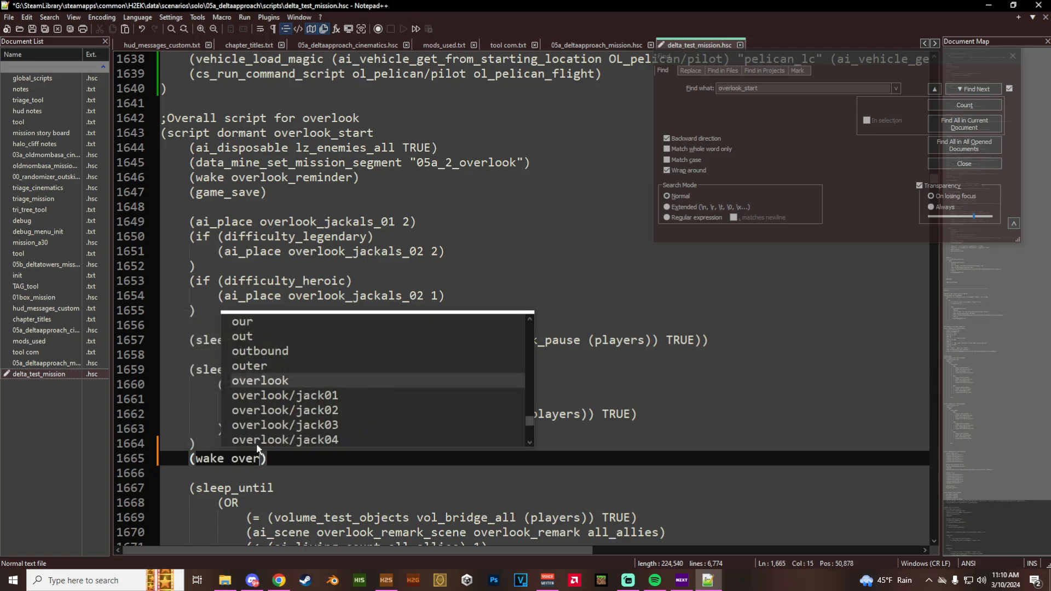
{"action": "type", "text": "look_pel"}
{"action": "key", "text": "Return"}
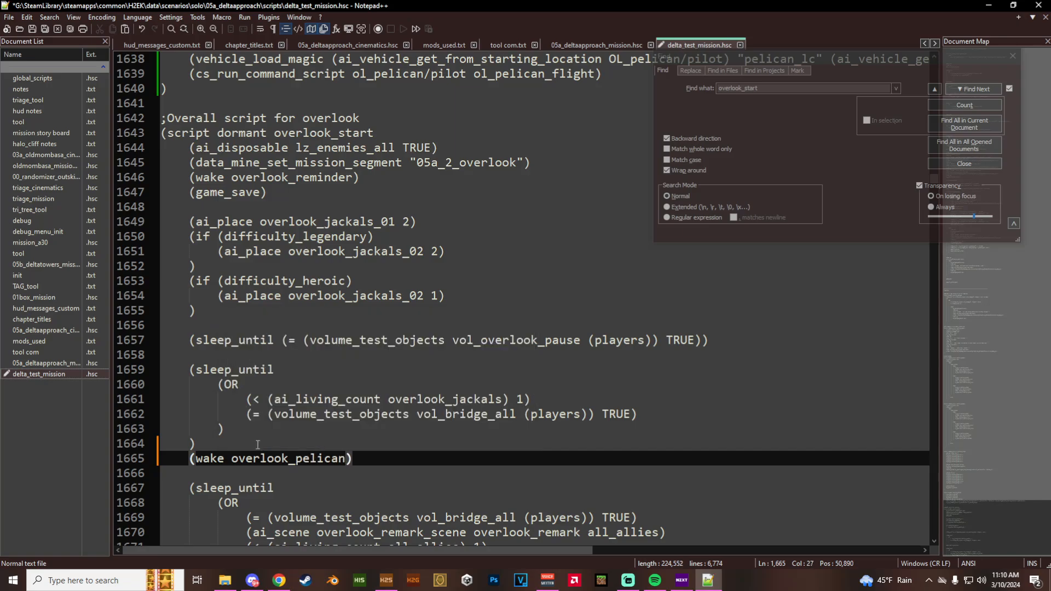
- Insert a blank line above (wake overlook_pelican) and save the script
{"action": "key", "text": "Up"}
{"action": "key", "text": "Return"}
{"action": "key", "text": "ctrl+s"}
{"action": "left_click", "coordinate": [356, 471]}
{"action": "scroll", "coordinate": [338, 463], "scroll_direction": "up", "scroll_amount": 13}
{"action": "scroll", "coordinate": [340, 456], "scroll_direction": "down", "scroll_amount": 7}
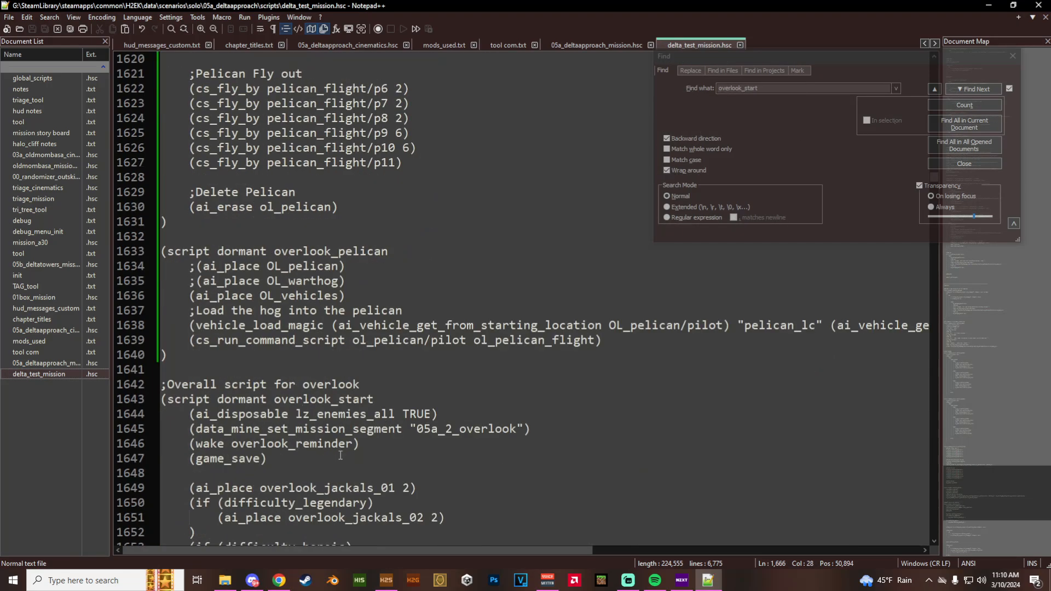
{"action": "scroll", "coordinate": [340, 455], "scroll_direction": "up", "scroll_amount": 2}
- Switch to H2 Sapien, compile and save the delta_test scenario, and look over the pelican_flight points in the level
{"action": "left_click", "coordinate": [388, 588]}
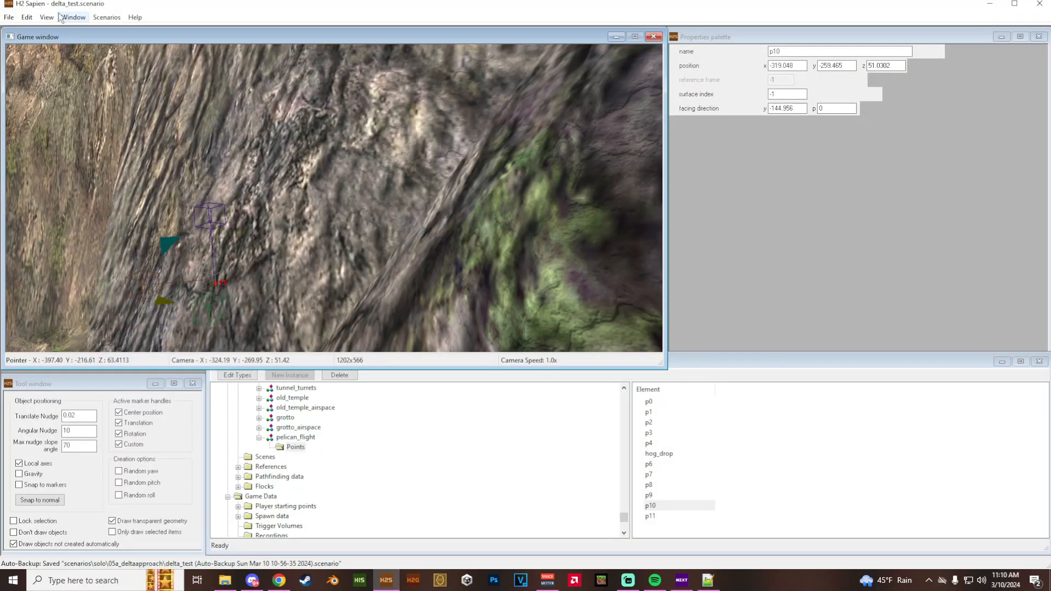
{"action": "left_click", "coordinate": [9, 21]}
{"action": "left_click", "coordinate": [43, 71]}
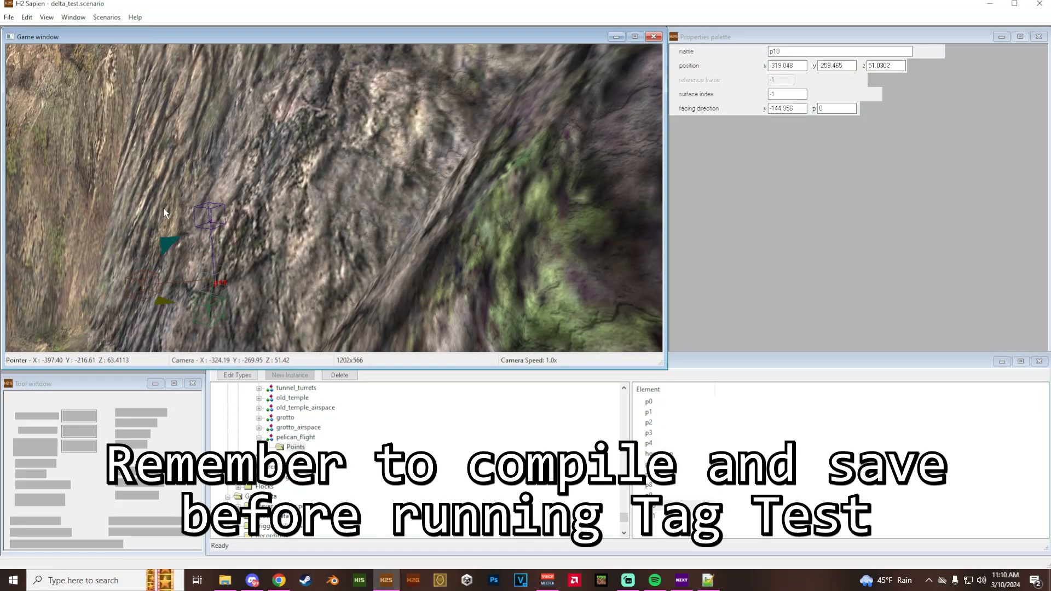
{"action": "key", "text": "s"}
{"action": "middle_click_drag", "start_coordinate": [164, 212], "coordinate": [187, 215]}
{"action": "key", "text": "w"}
{"action": "key", "text": "w"}
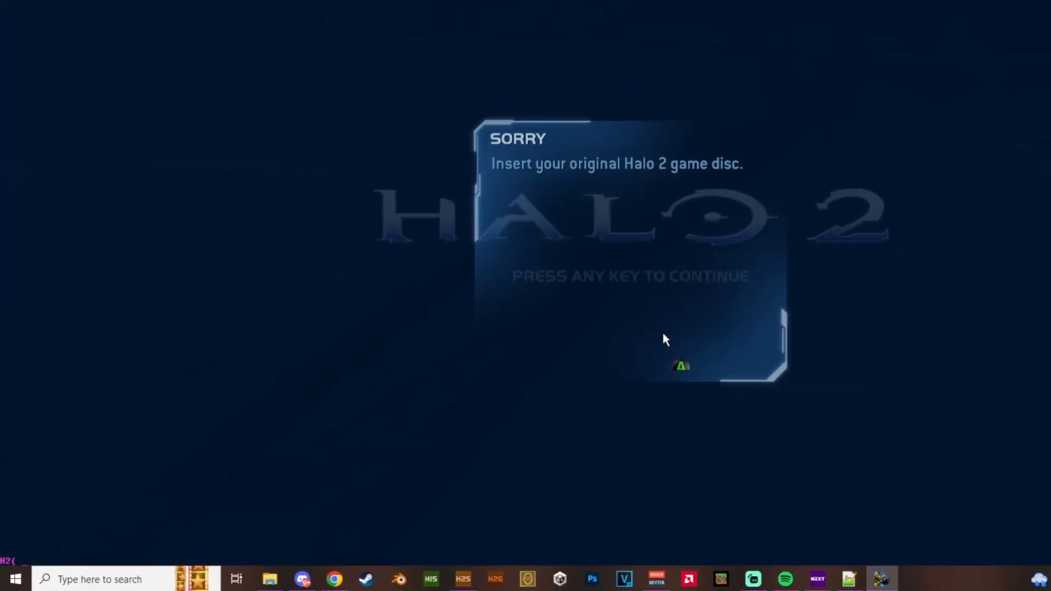
- Launch the level in Halo 2 Tag Test with the console command game_start scenarios\solo\05a_deltaapproach\delta_test
{"action": "type", "text": "game_s"}
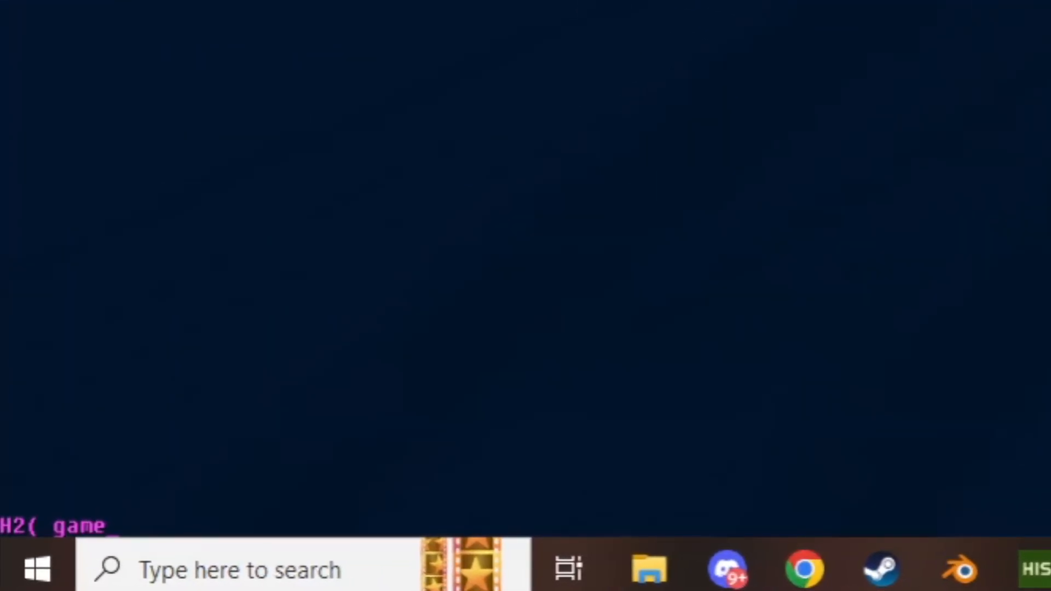
{"action": "type", "text": "t"}
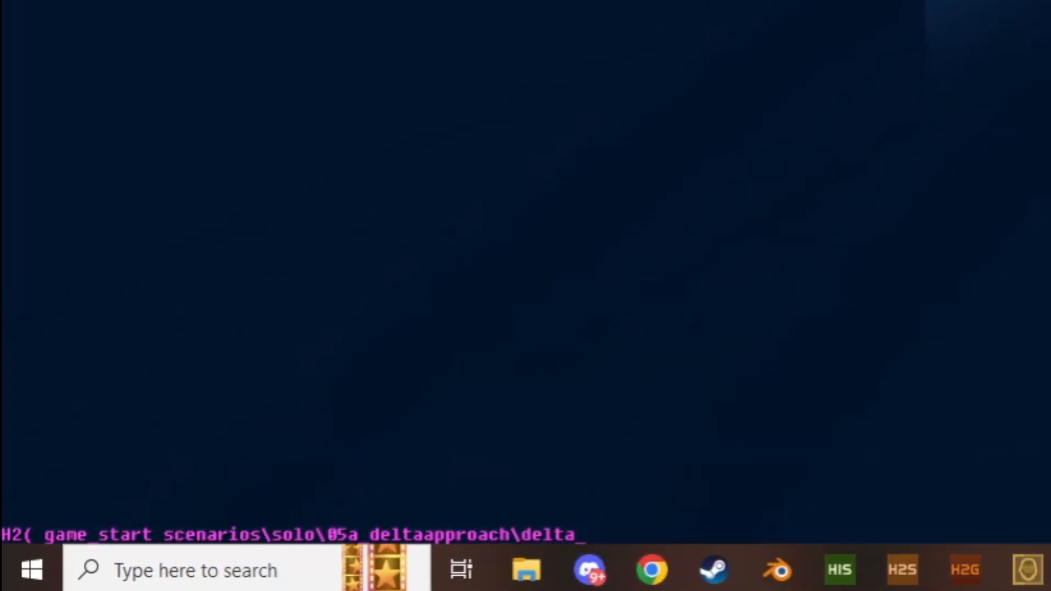
{"action": "type", "text": "st"}
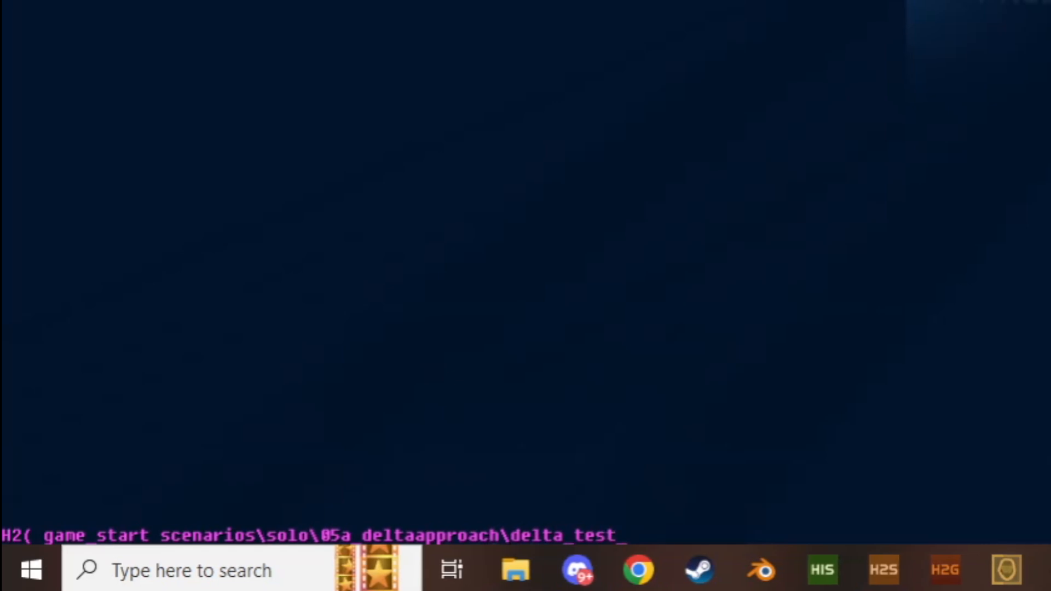
{"action": "key", "text": "Return"}
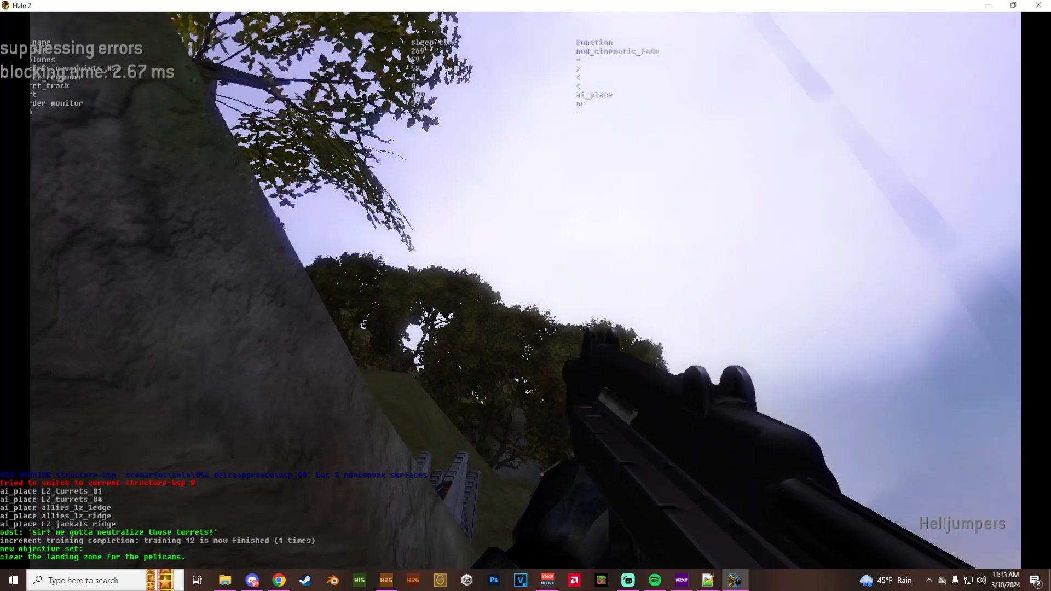
- Fight past the starting enemies and follow the dirt path from the landing zone toward the overlook
{"action": "key", "text": "w"}
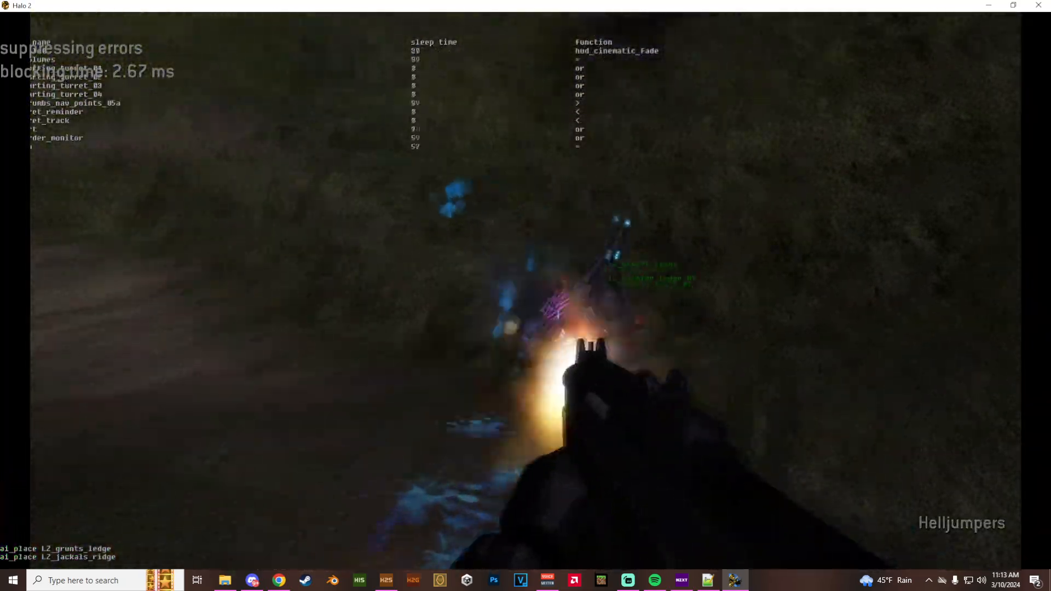
{"action": "key", "text": "r"}
{"action": "key", "text": "w"}
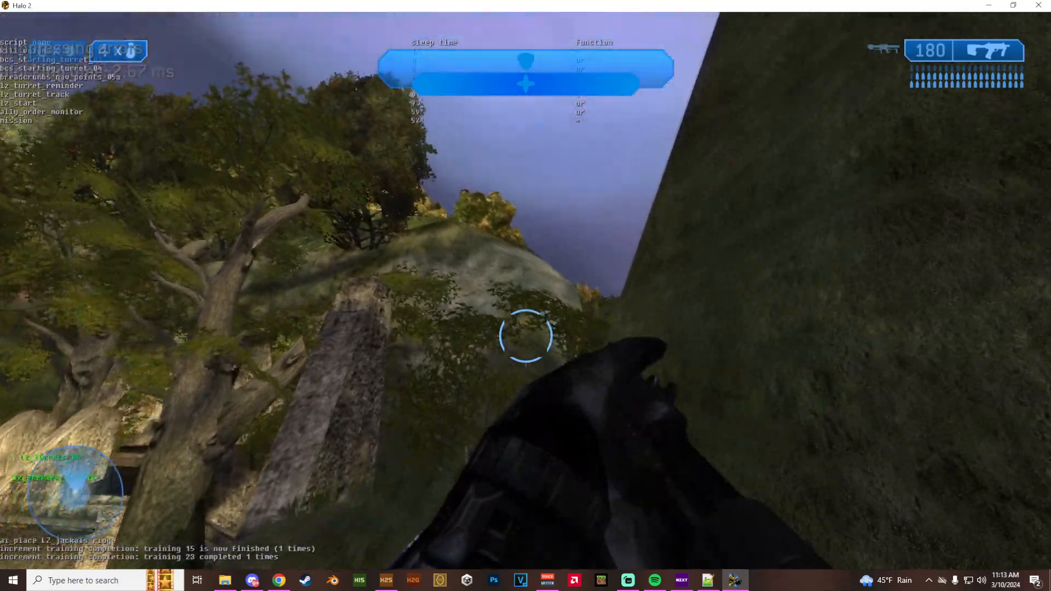
{"action": "key", "text": "w"}
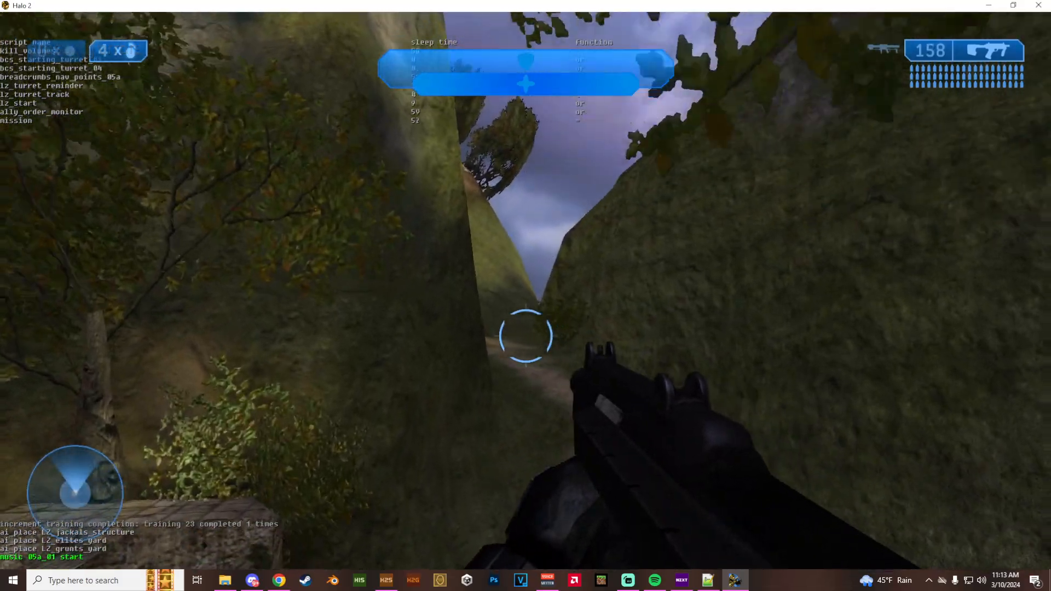
{"action": "key", "text": "w"}
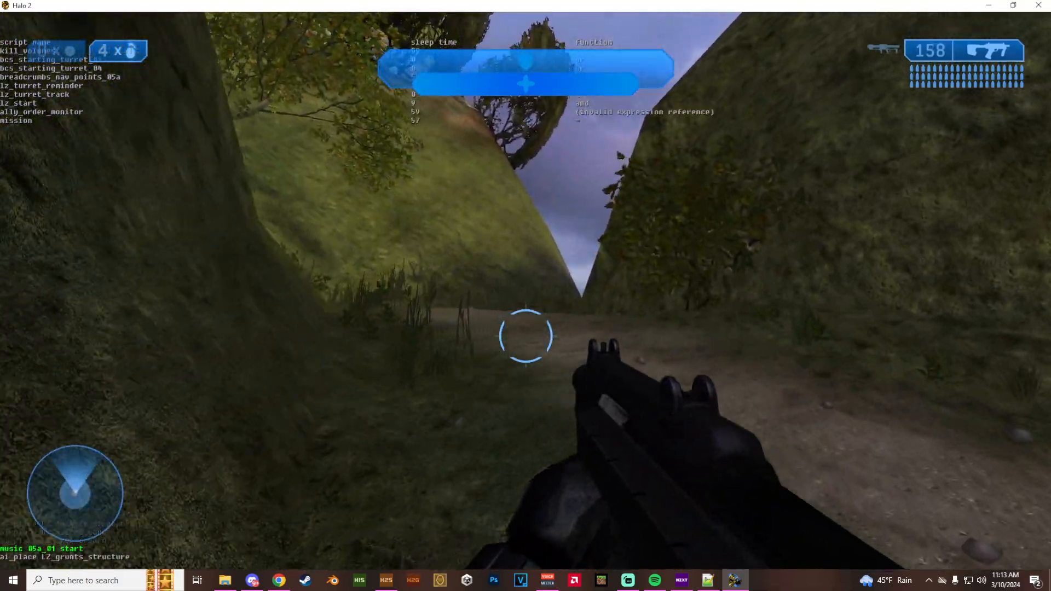
{"action": "key", "text": "w"}
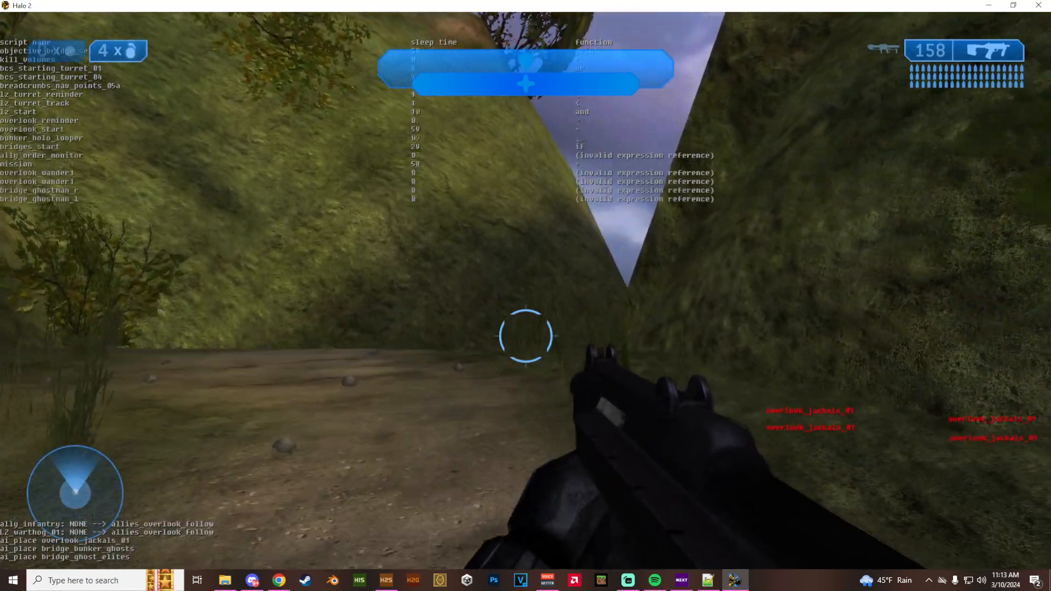
- Swap to the rocket launcher, enter the overlook and kill the overlook_jackals_01 squad to trigger the Pelican script
{"action": "key", "text": "Tab"}
{"action": "key", "text": "w"}
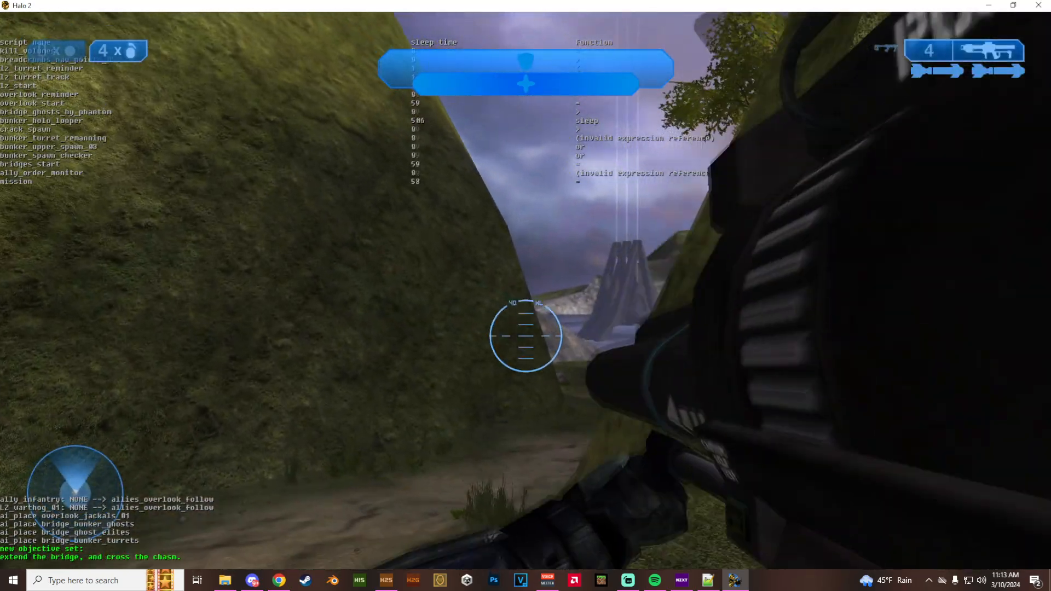
{"action": "key", "text": "w"}
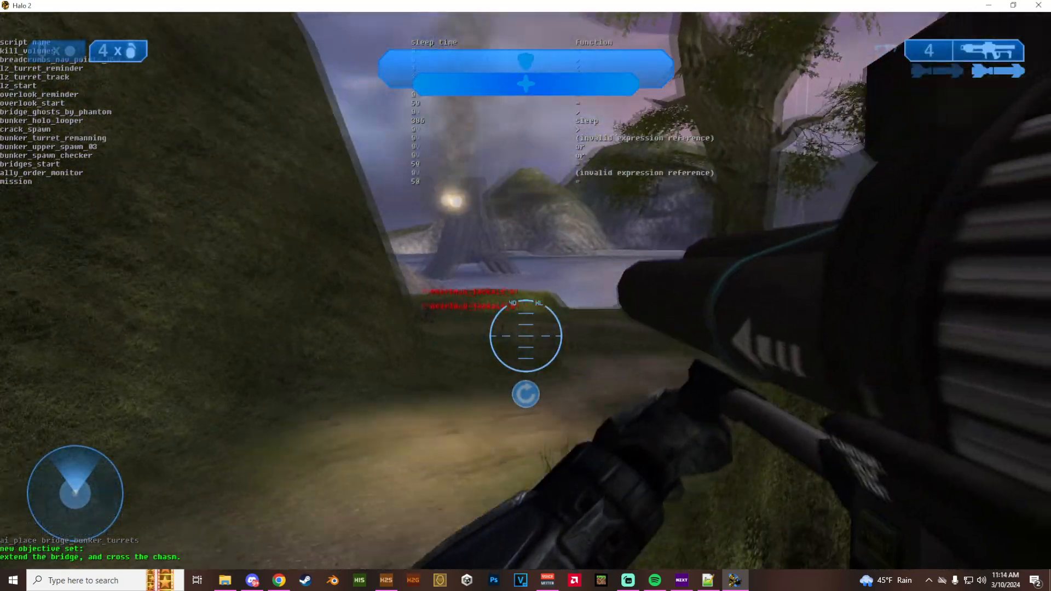
{"action": "key", "text": "a"}
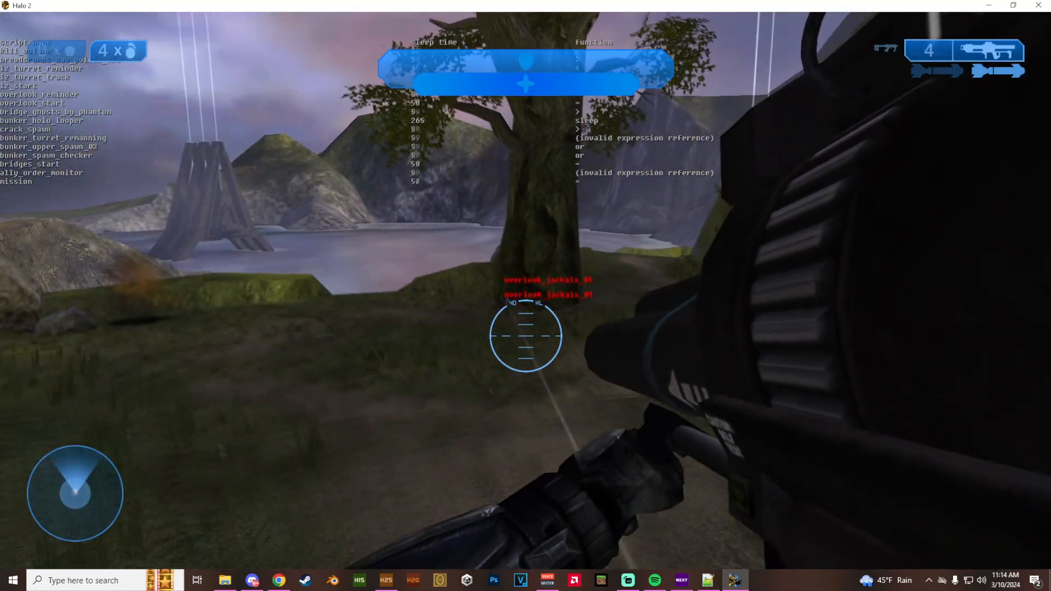
{"action": "left_click", "coordinate": [526, 336]}
{"action": "key", "text": "w"}
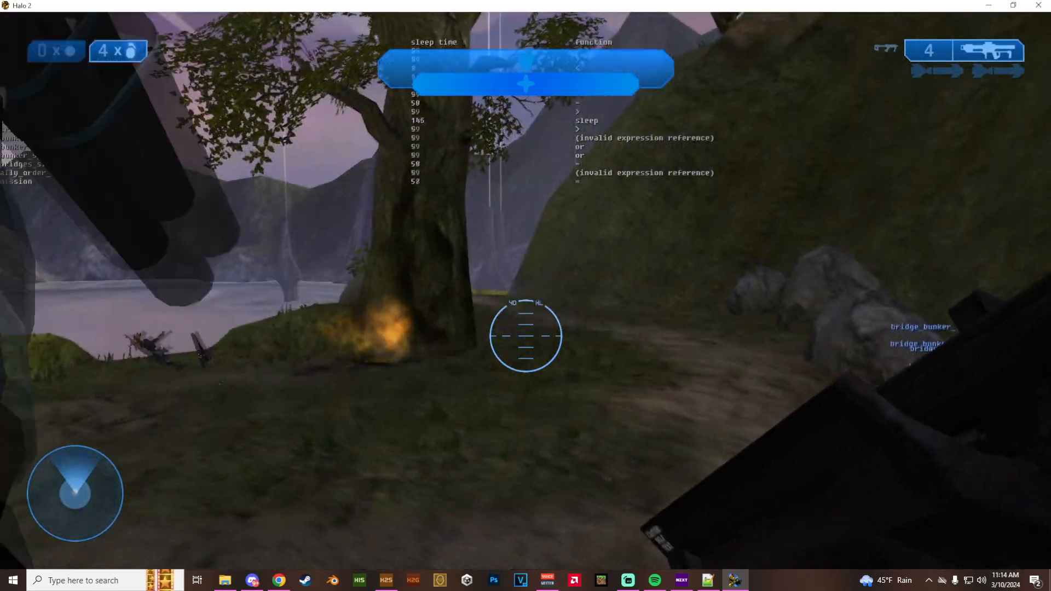
{"action": "key", "text": "a"}
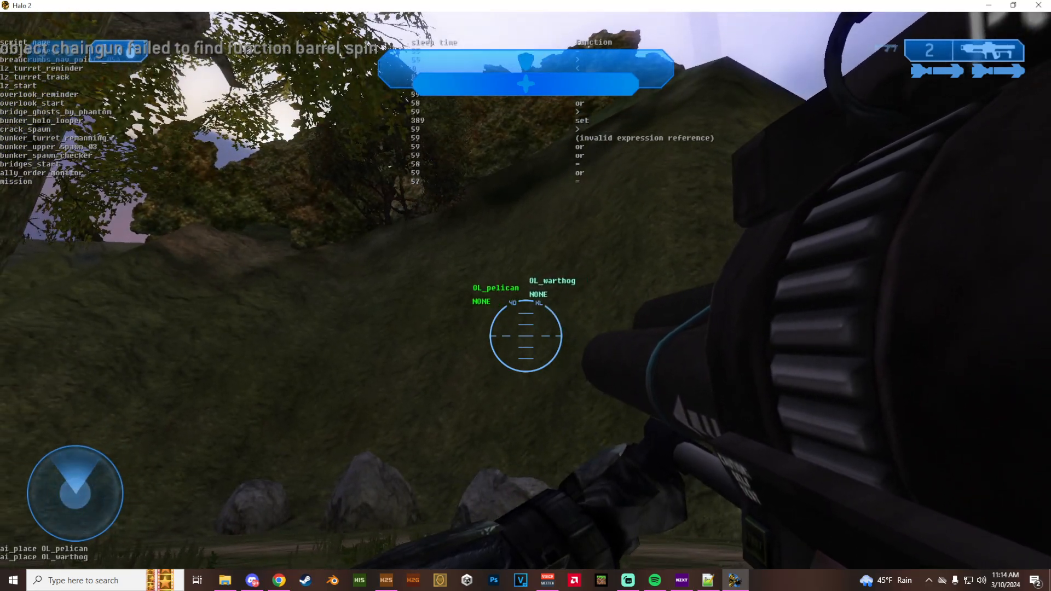
- Swap back to the SMG and follow OL_pelican in view, zooming in, to check its flight in with the Warthog
{"action": "key", "text": "Tab"}
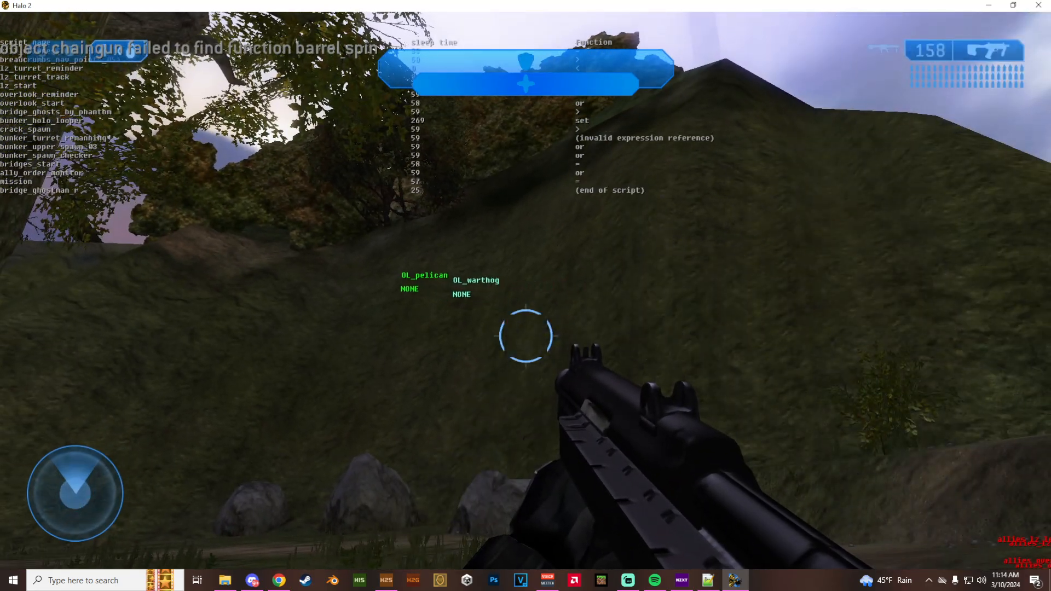
{"action": "key", "text": "w"}
{"action": "key", "text": "s"}
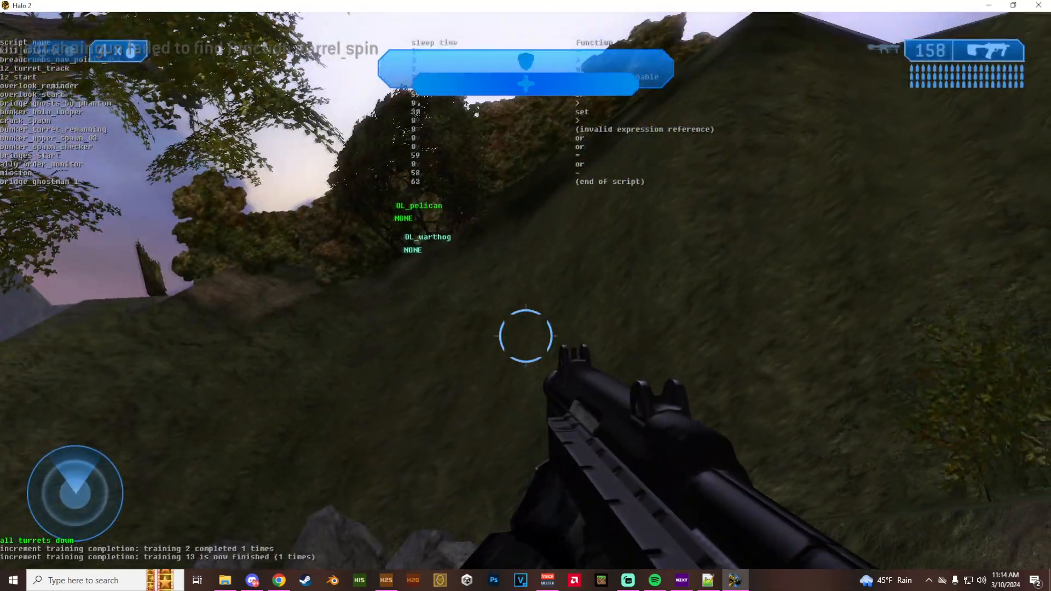
{"action": "key", "text": "z"}
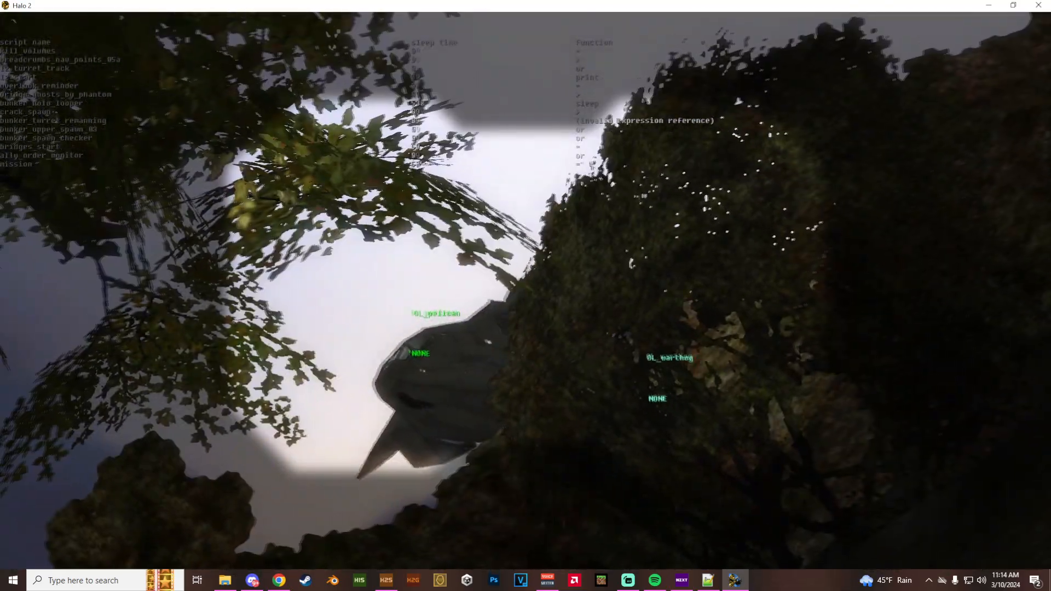
{"action": "key", "text": "z"}
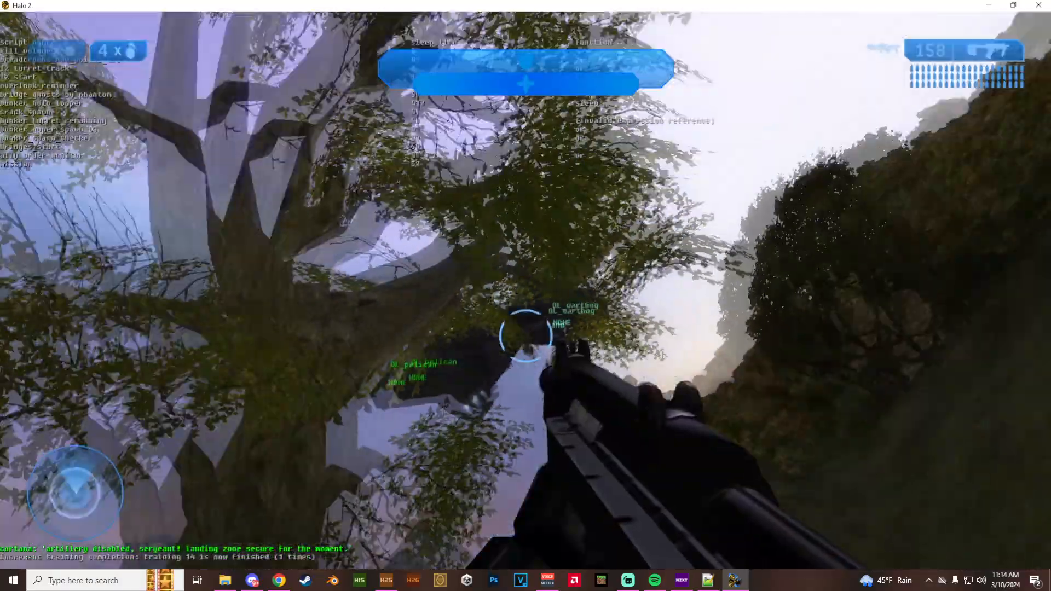
{"action": "key", "text": "w"}
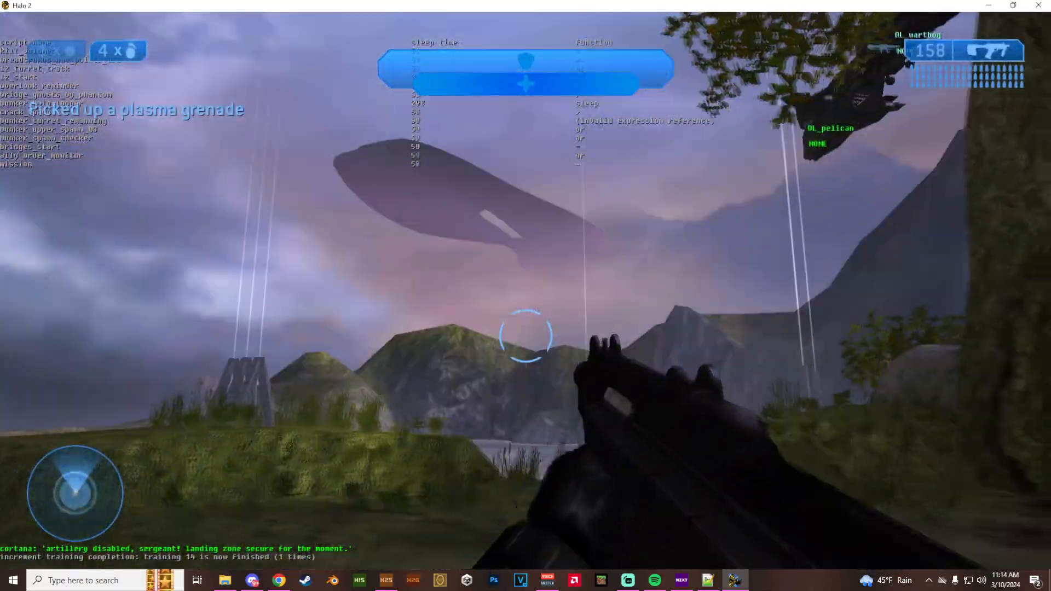
{"action": "key", "text": "w"}
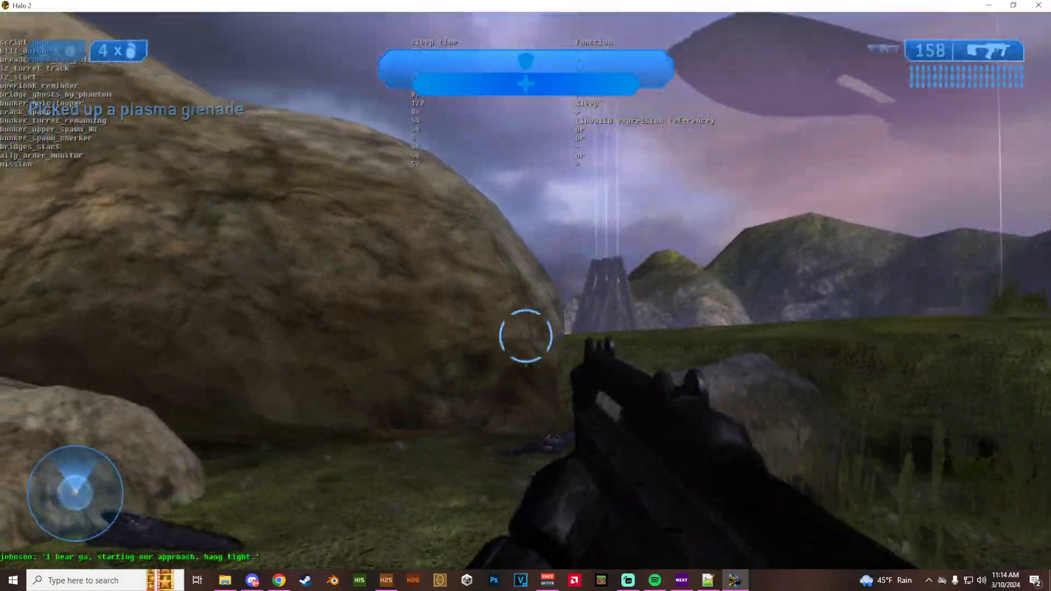
{"action": "key", "text": "z"}
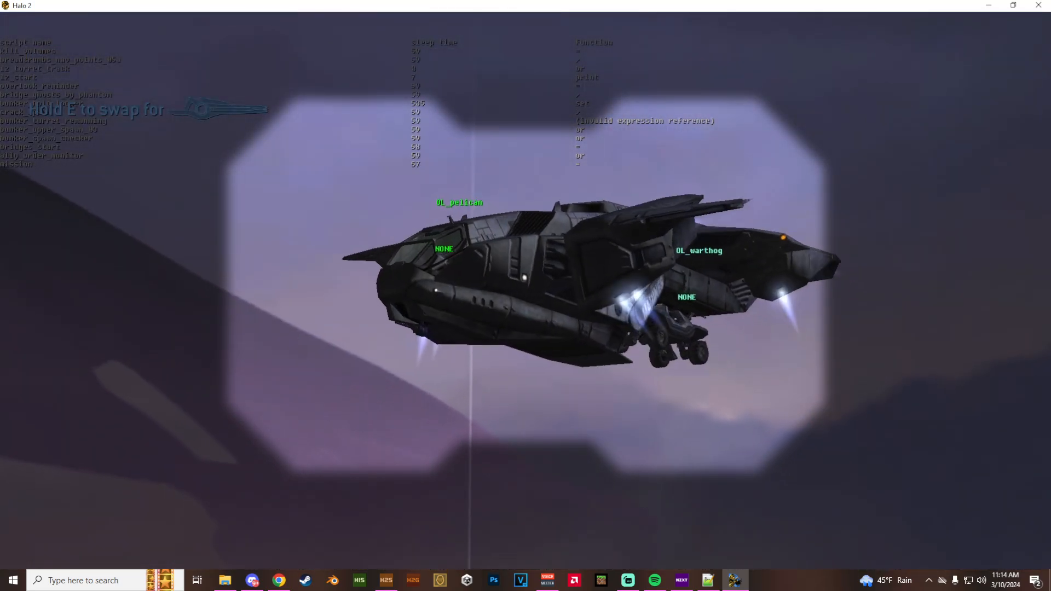
{"action": "key", "text": "z"}
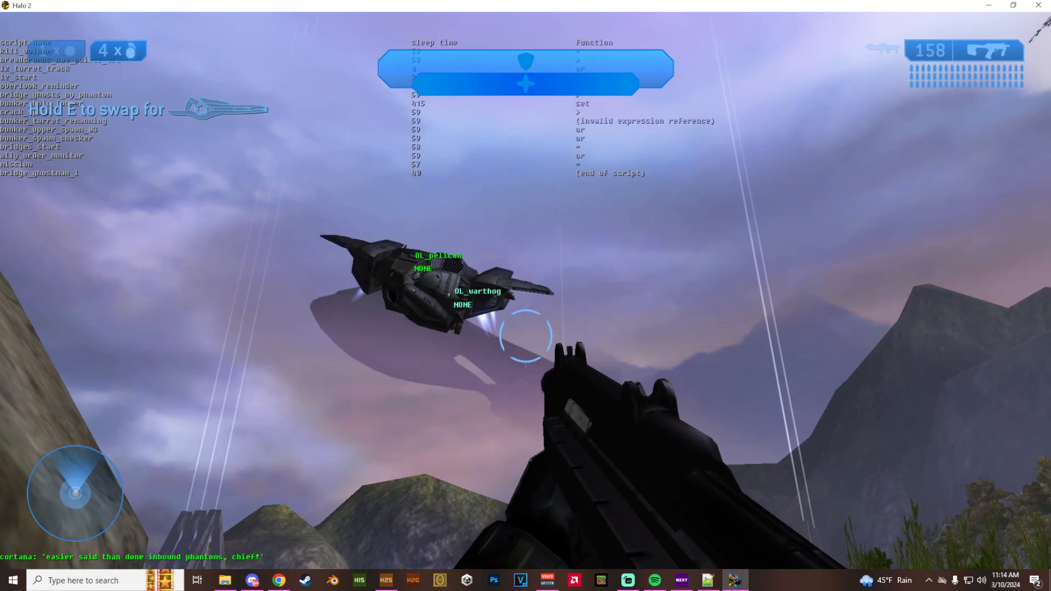
{"action": "key", "text": "s"}
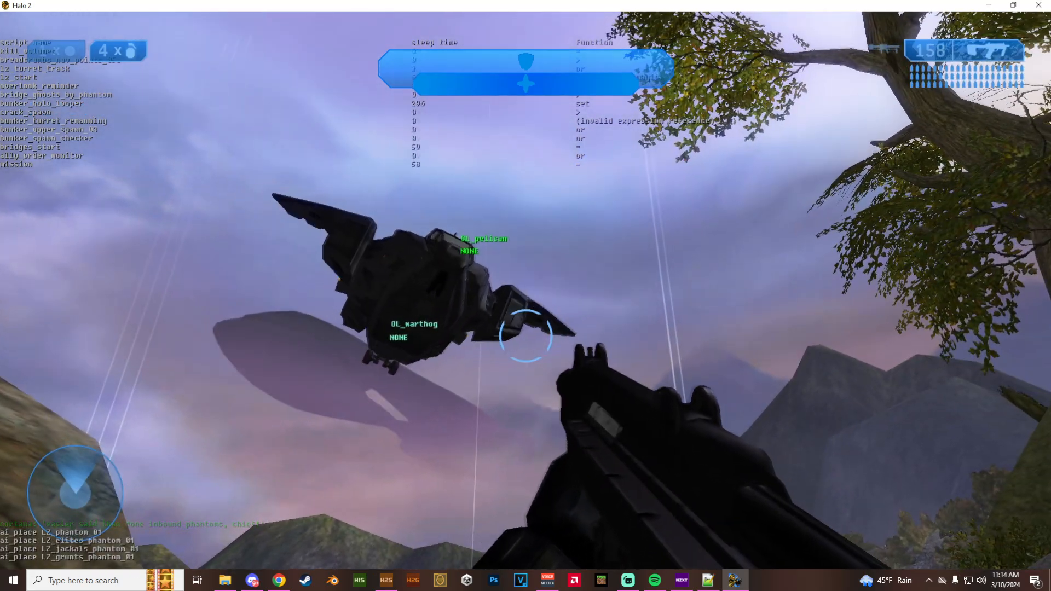
{"action": "key", "text": "s"}
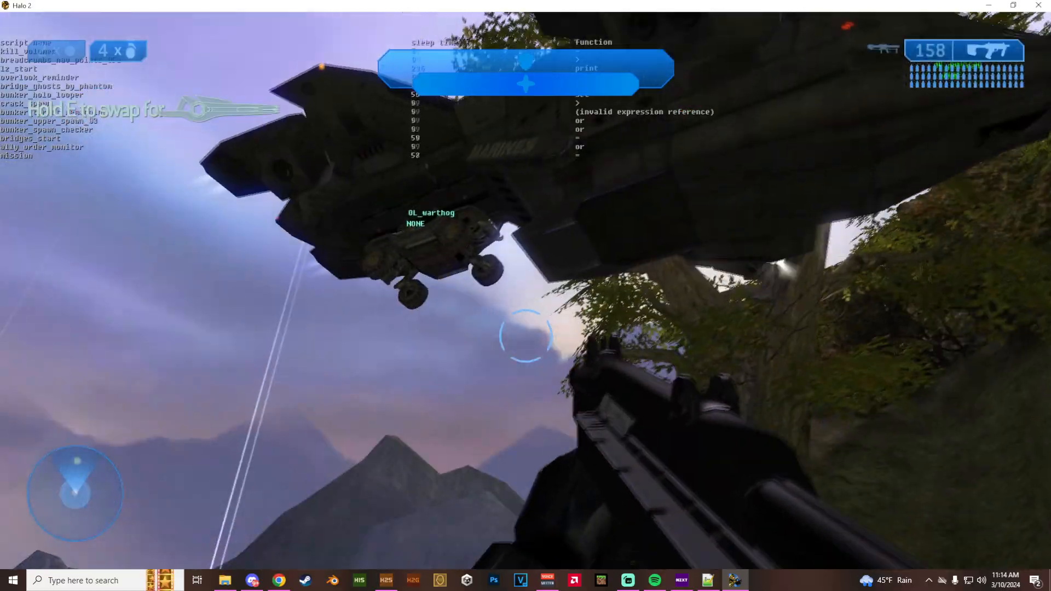
- Approach the dropped Warthog, board it and drive it across the overlook toward the water
{"action": "key", "text": "w"}
{"action": "key", "text": "w"}
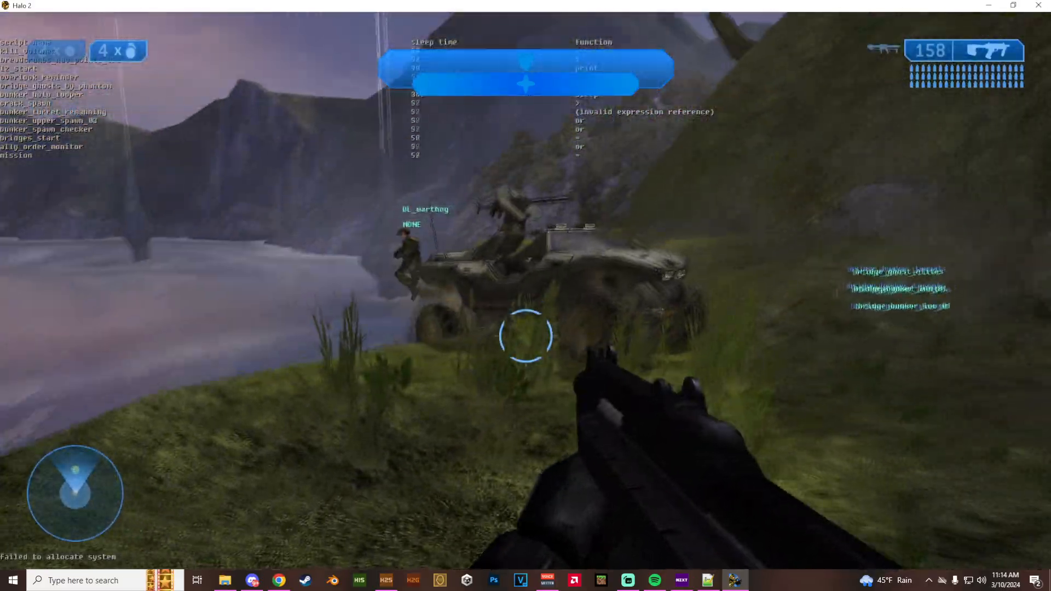
{"action": "key", "text": "w"}
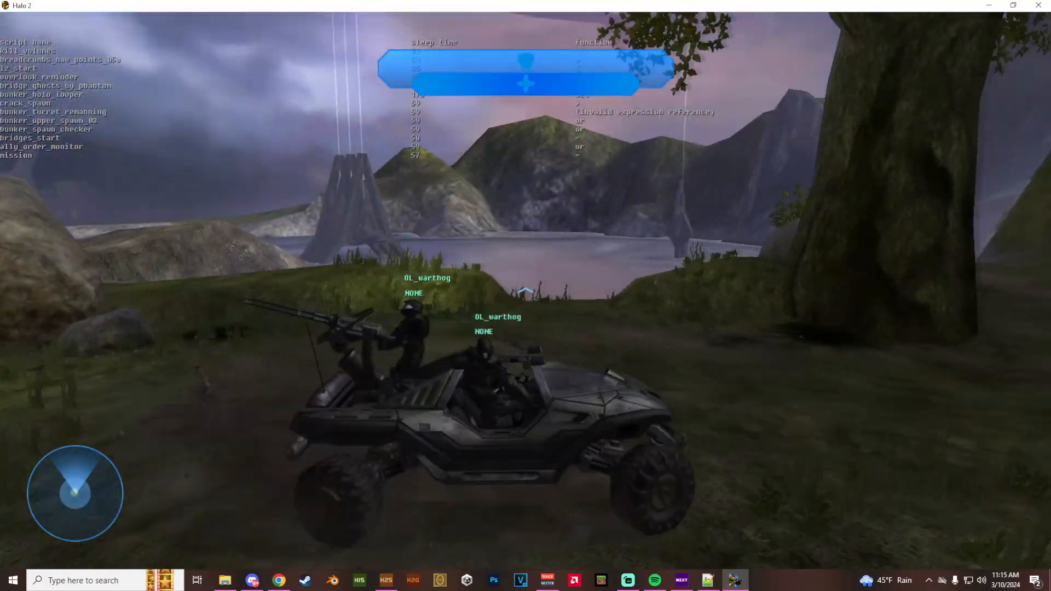
{"action": "key", "text": "w"}
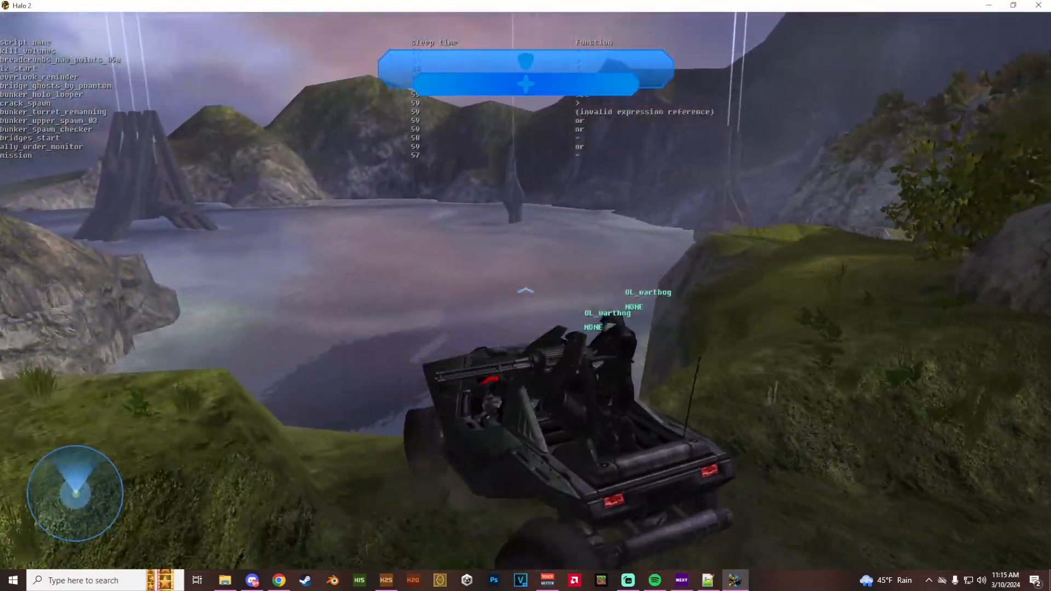